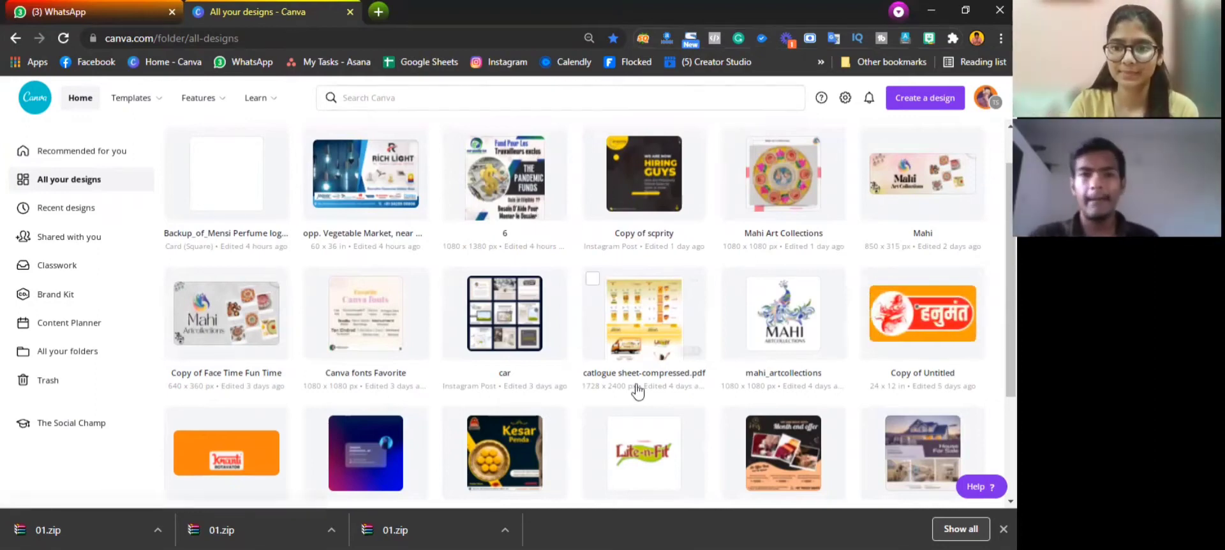
Open the Rich Light banner design and the Copy of EE design from the list of all designs
click(368, 169)
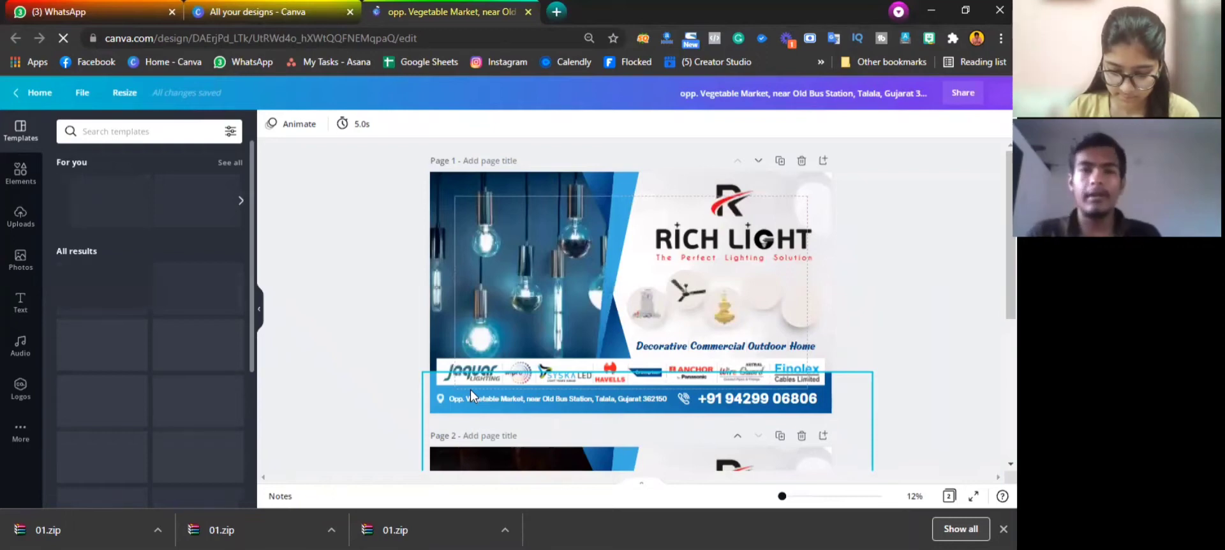
click(344, 14)
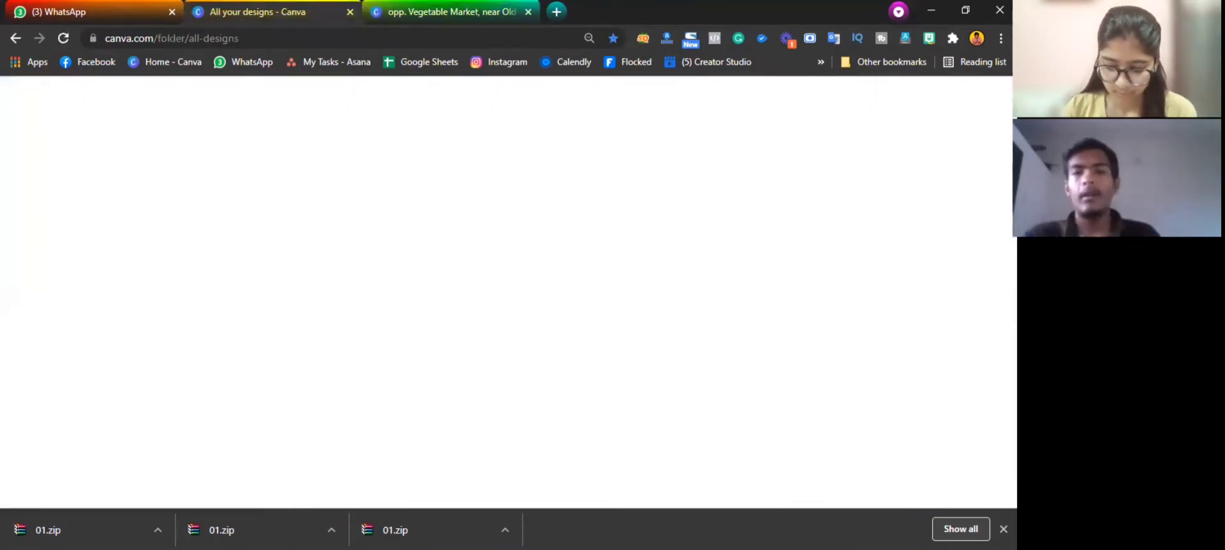
scroll(590, 314, down, 3)
scroll(320, 271, down, 3)
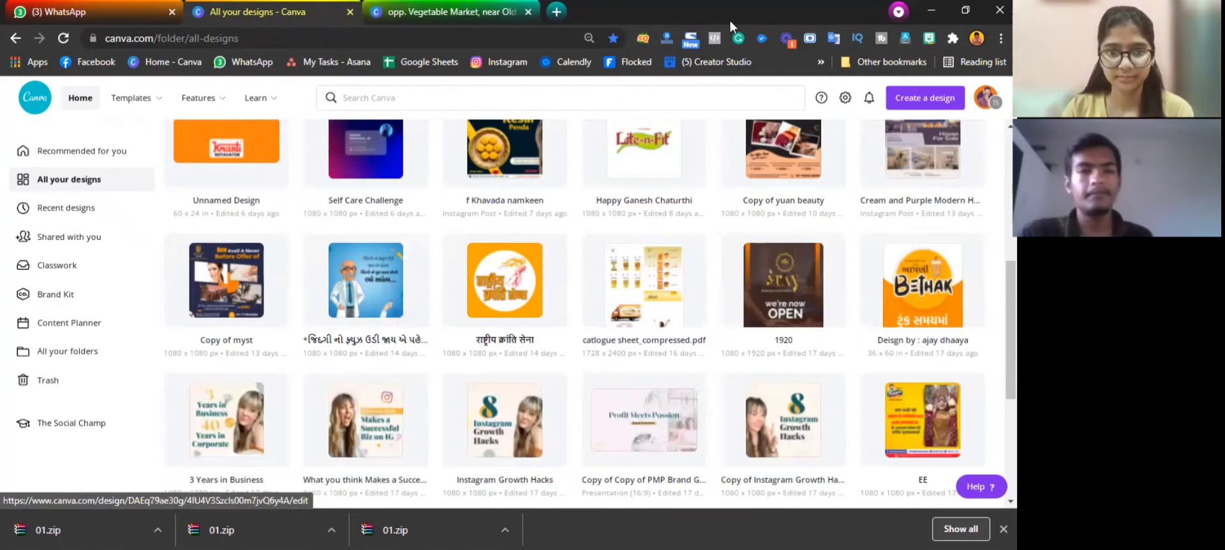
scroll(983, 293, down, 1)
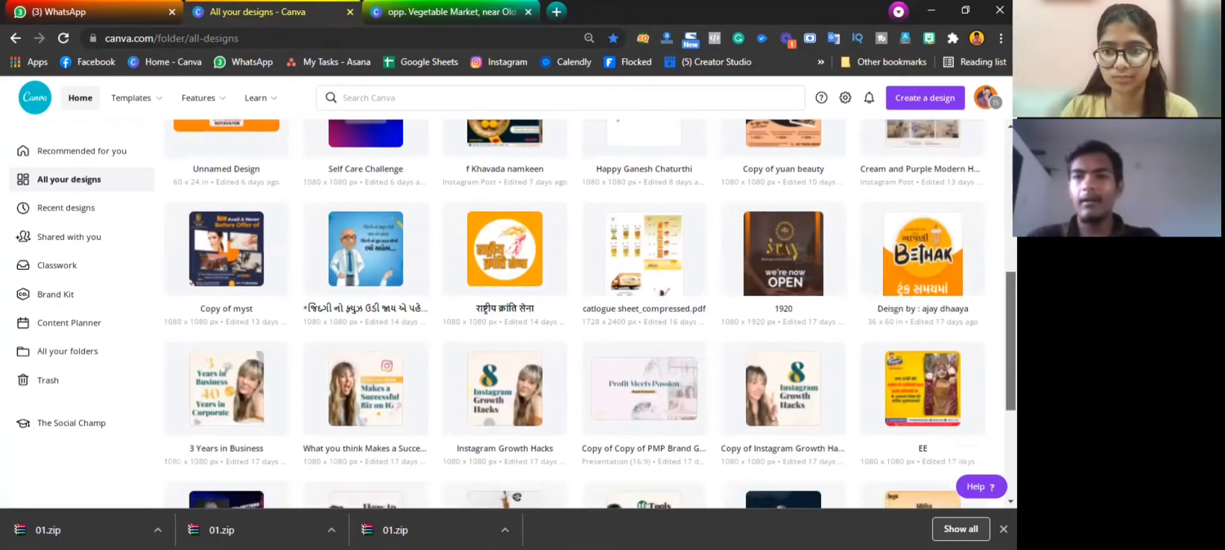
scroll(983, 293, down, 3)
scroll(905, 331, down, 5)
scroll(905, 331, up, 4)
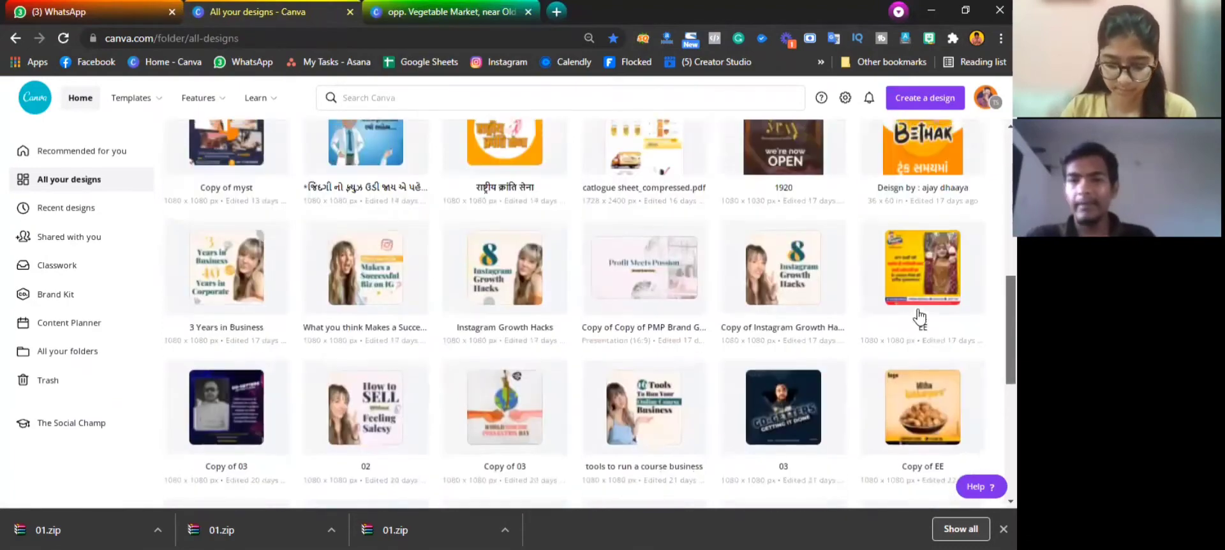
scroll(510, 293, down, 3)
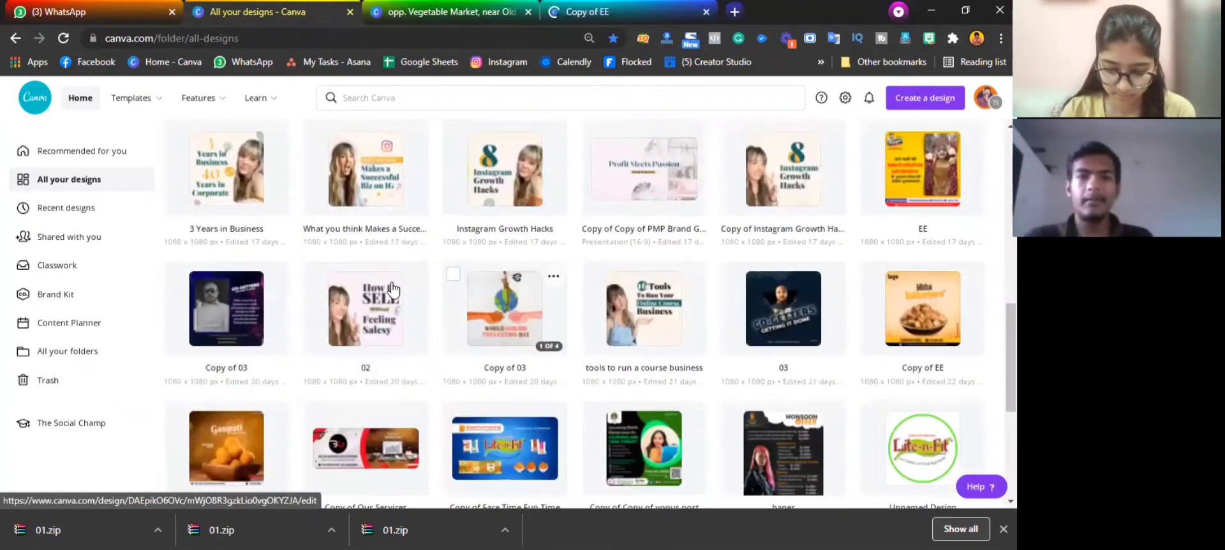
Return to the Rich Light banner and examine the page 1 layout, including its product images, brand logos and contact strip
scroll(392, 290, up, 5)
scroll(412, 377, up, 3)
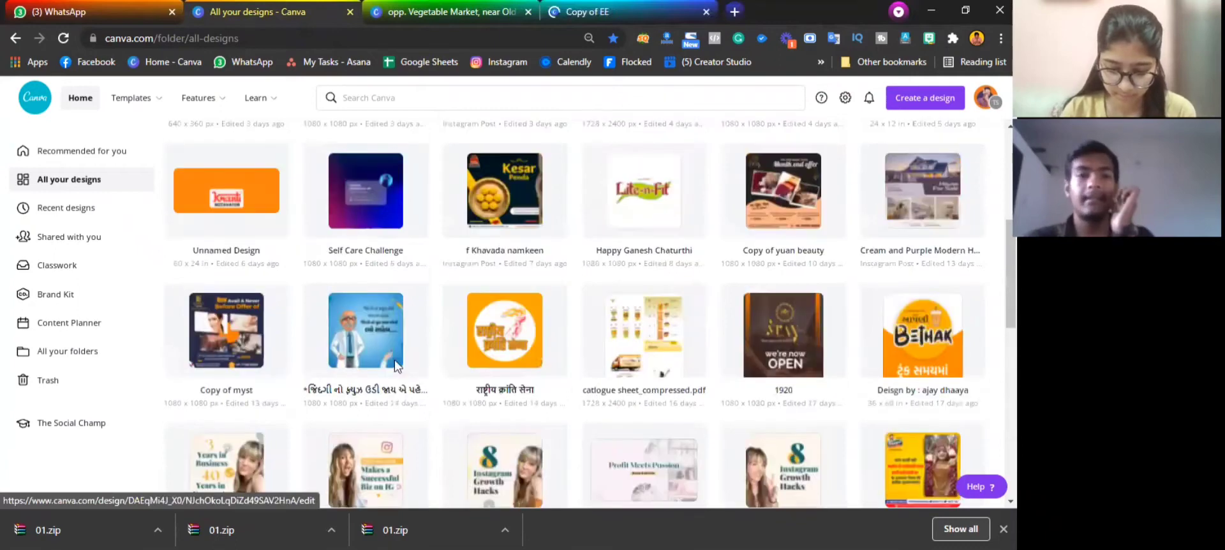
key(ctrl+Tab)
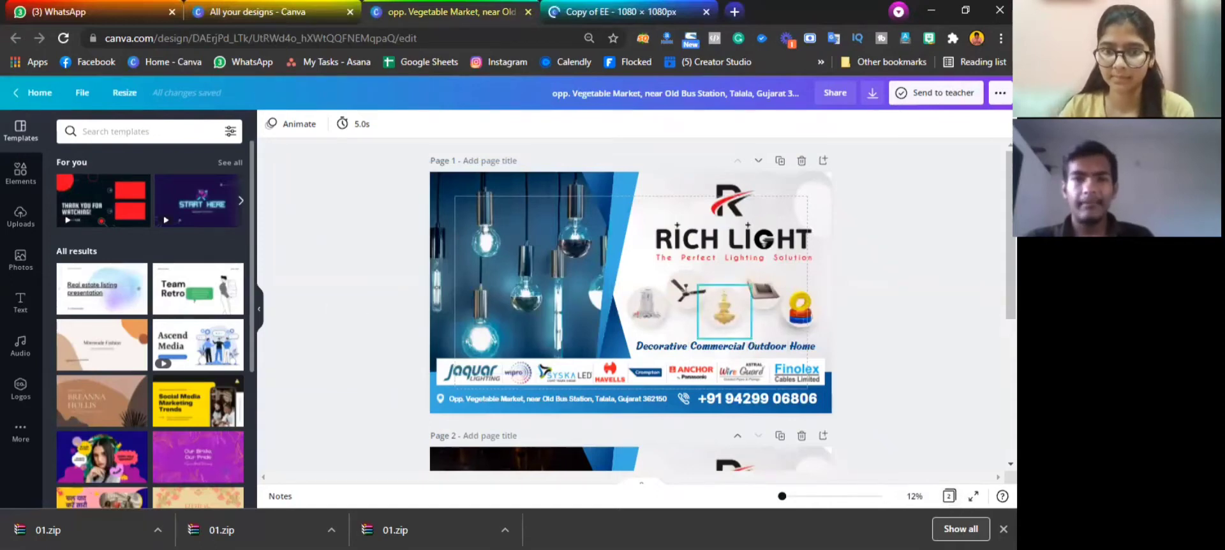
scroll(724, 311, up, 2)
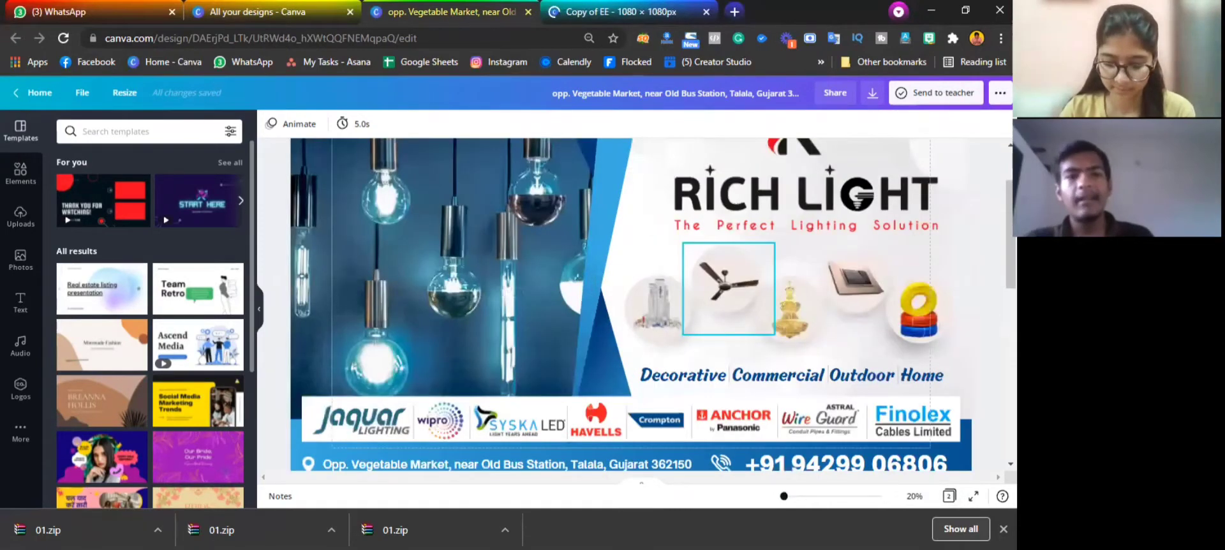
scroll(727, 293, down, 2)
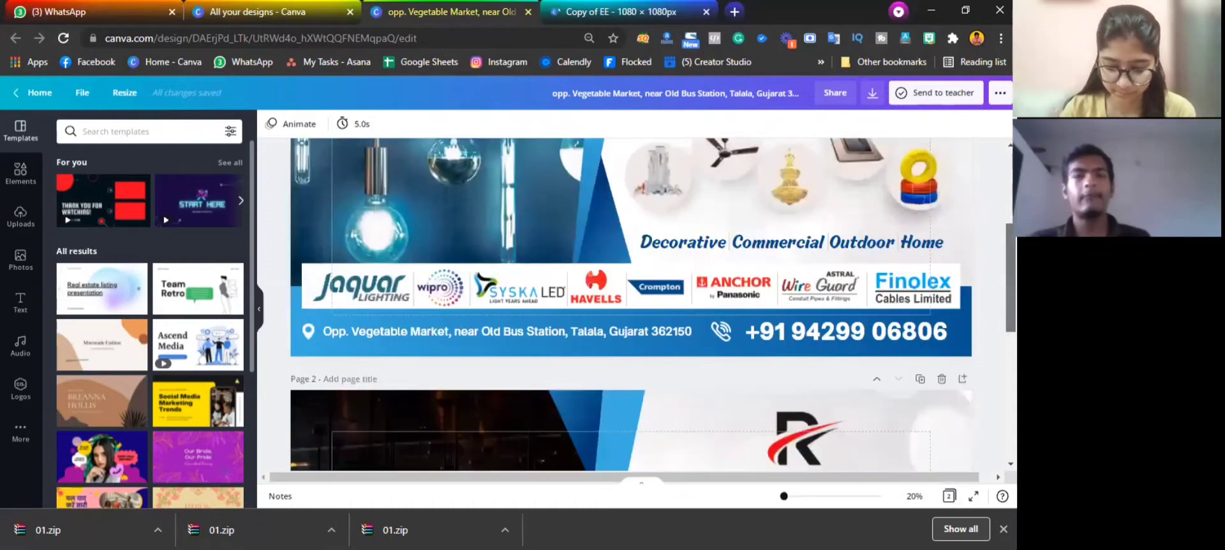
scroll(632, 306, down, 3)
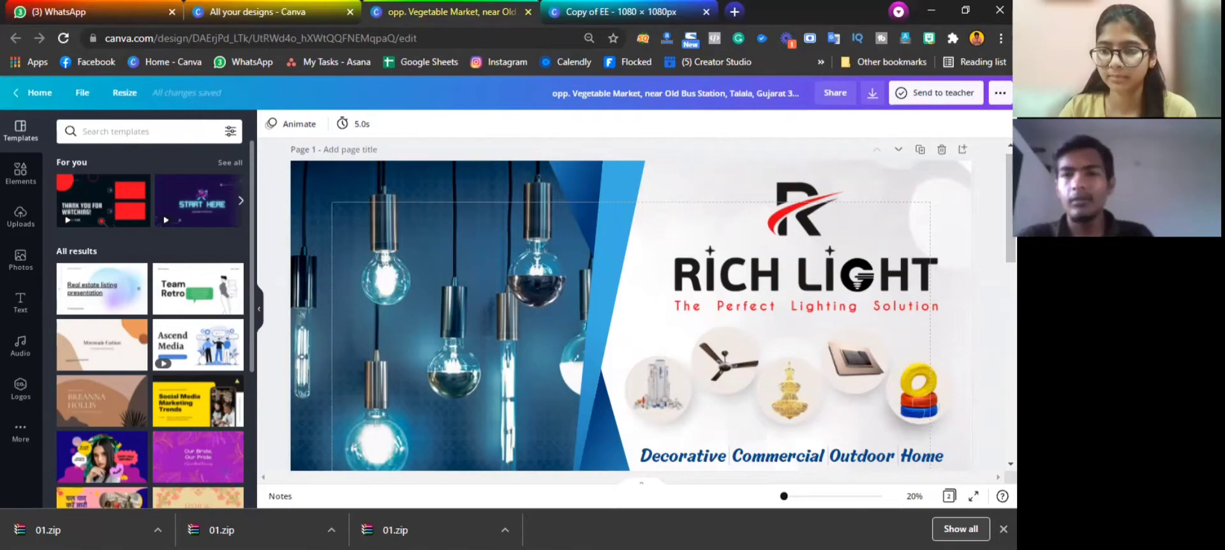
scroll(631, 313, down, 2)
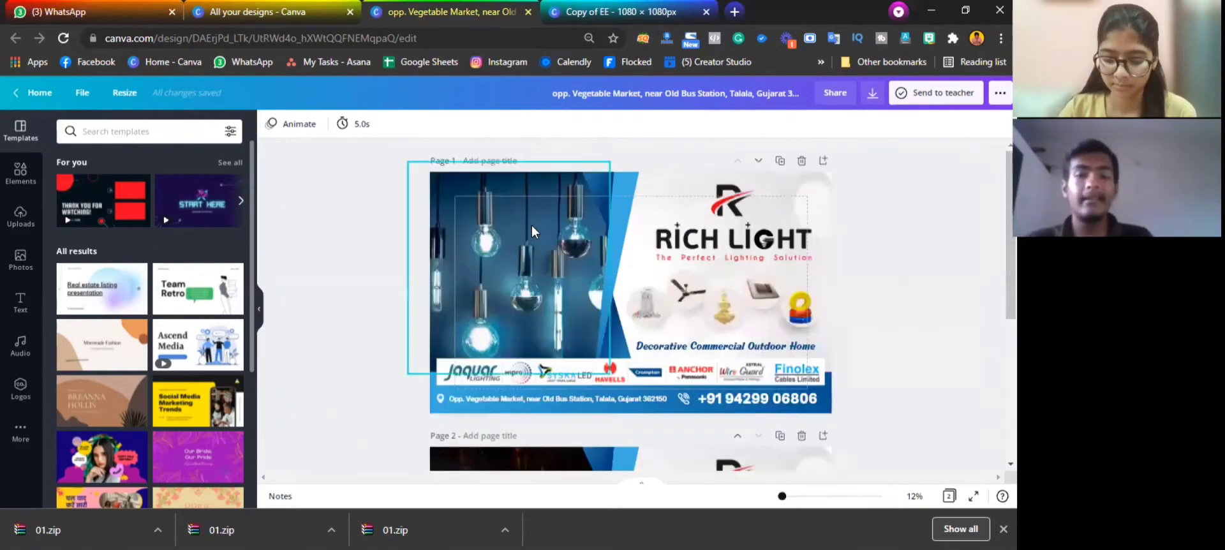
Remove the hanging-lamp photo from page 1 and shift the blue divider shape left
drag(608, 231, 608, 221)
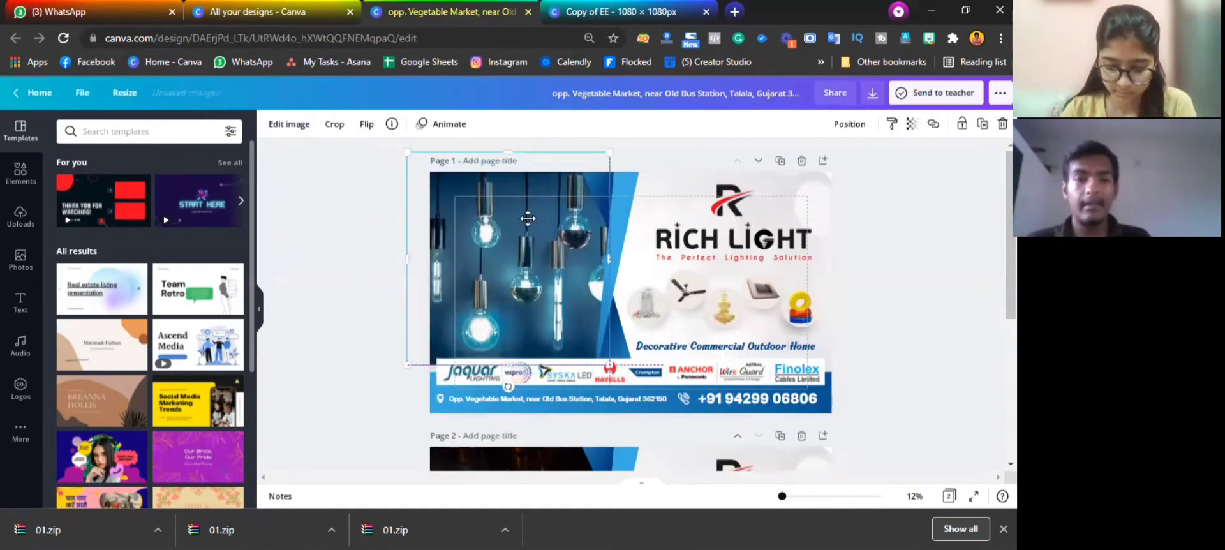
drag(529, 218, 559, 219)
key(Delete)
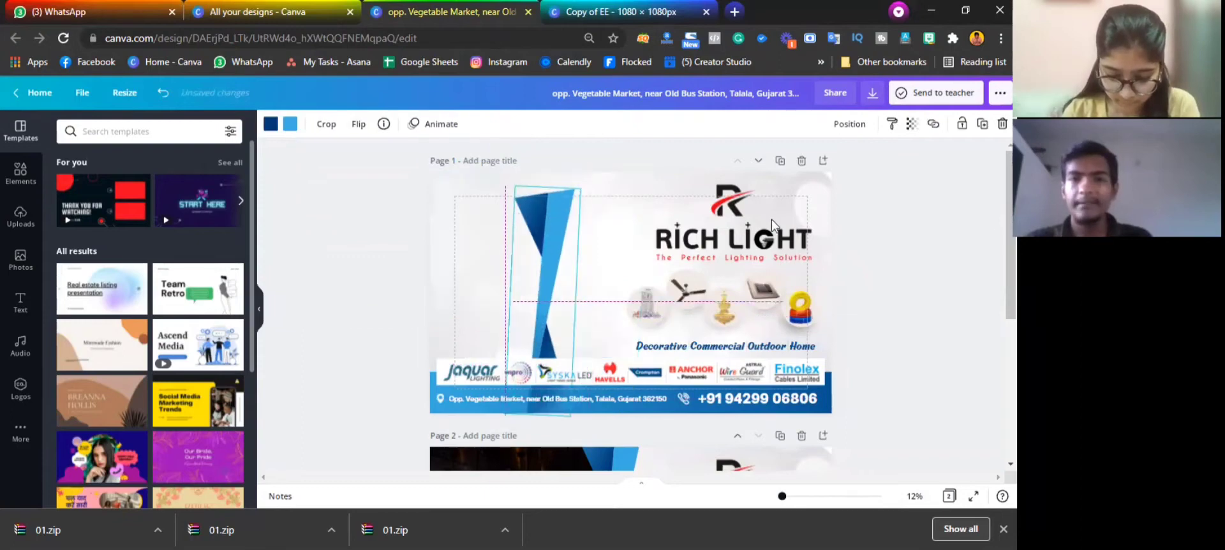
Move the Rich Light logo toward the centre of page 1 and shift the blue divider up and to the left
click(699, 212)
drag(699, 213, 647, 199)
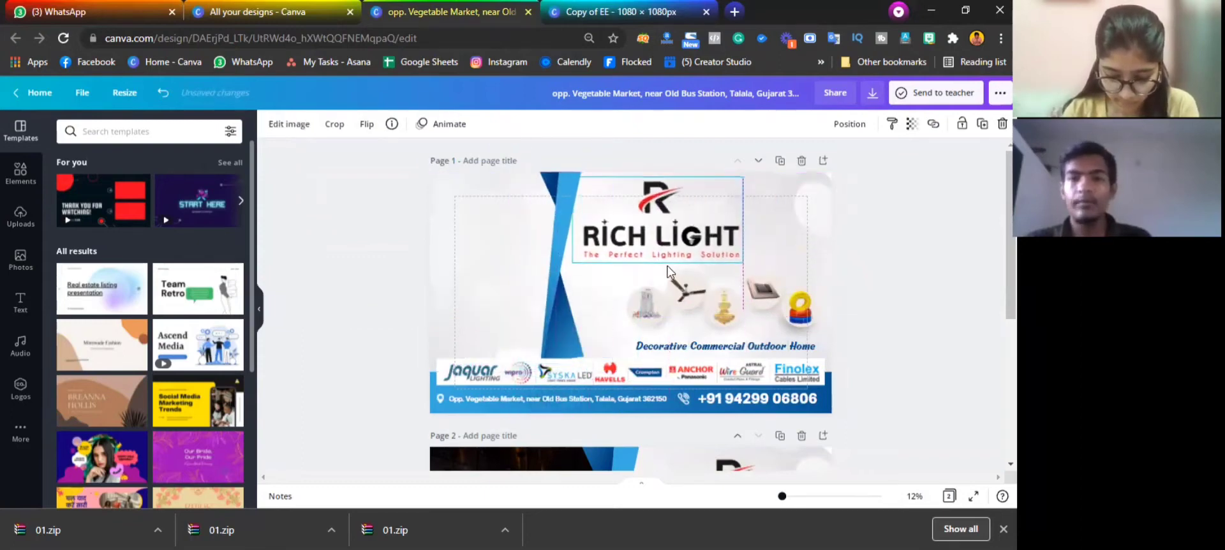
click(572, 344)
drag(572, 344, 536, 239)
Pull the pipes image off its beige circle and delete that circle, leaving the black blur exposed
scroll(729, 231, up, 2)
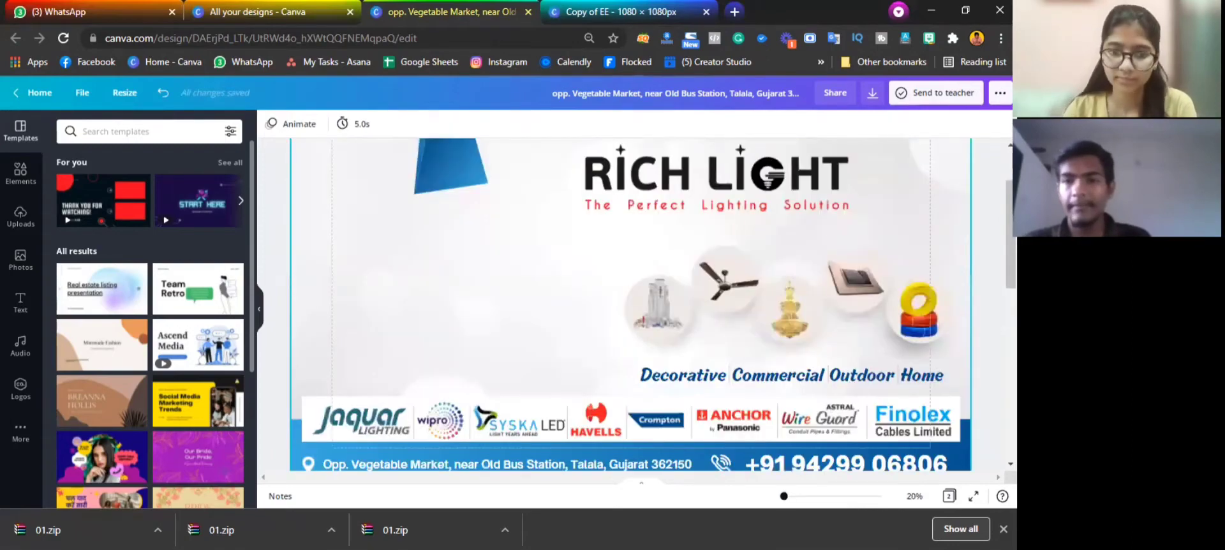
scroll(495, 260, up, 1)
scroll(496, 260, down, 2)
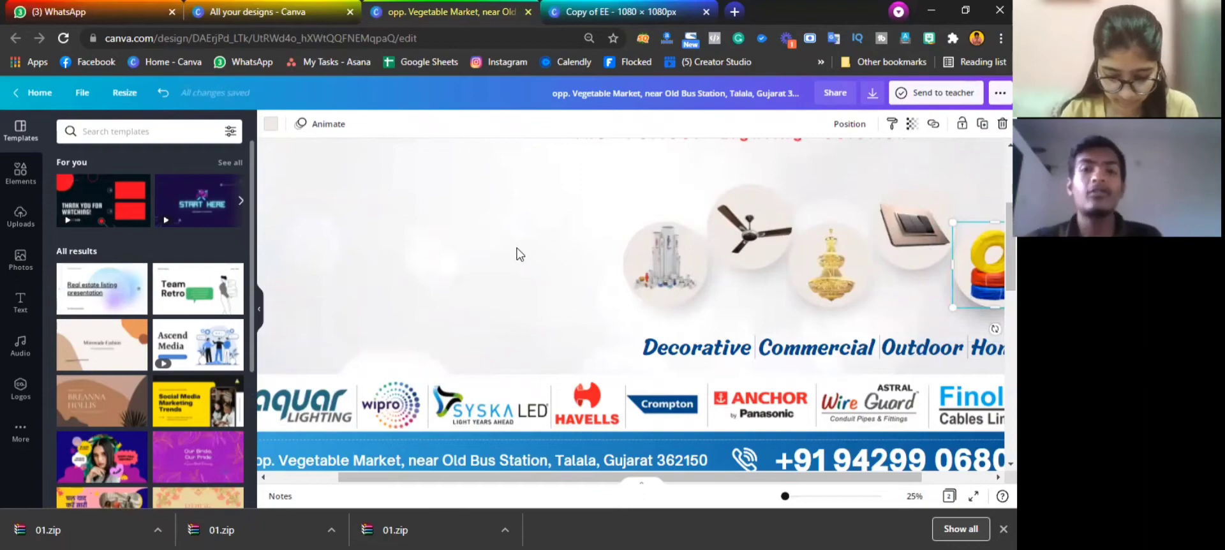
drag(511, 226, 828, 291)
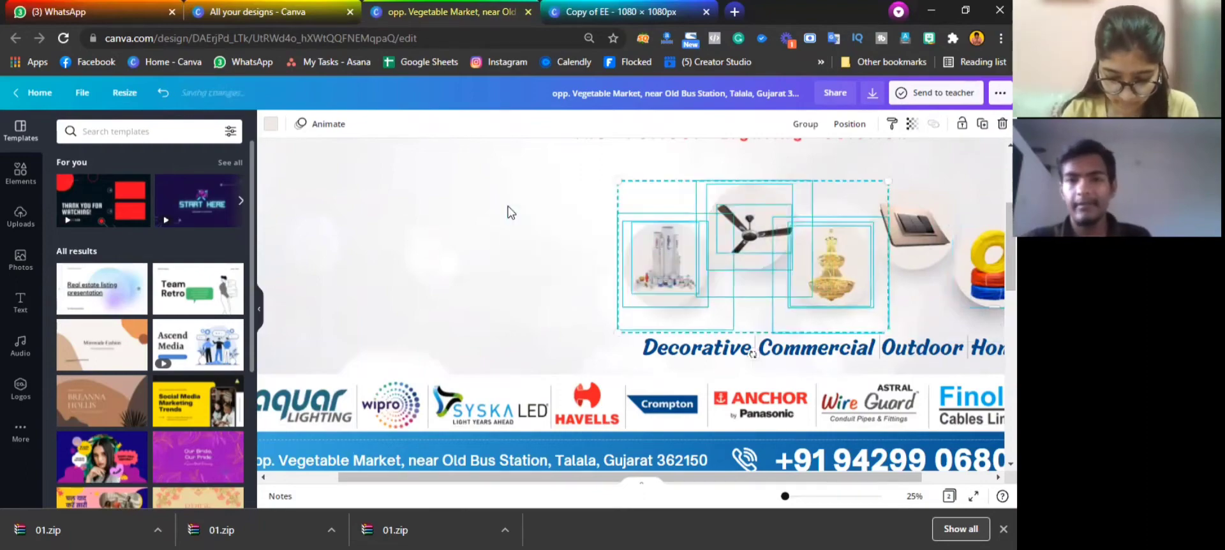
click(584, 199)
drag(582, 176, 827, 313)
click(652, 262)
drag(652, 262, 396, 171)
drag(633, 274, 504, 282)
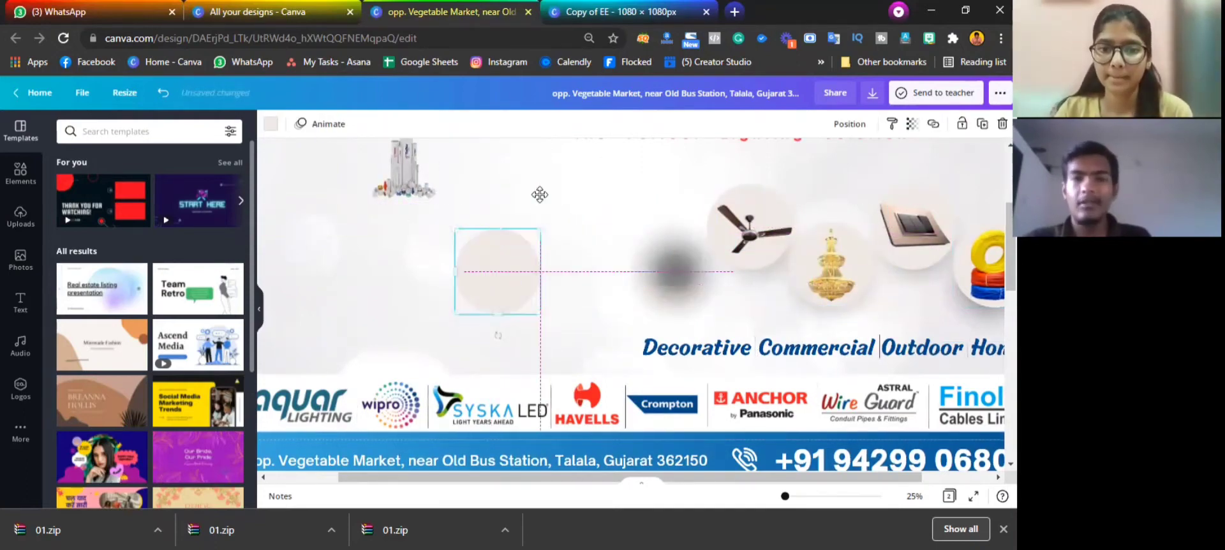
key(Delete)
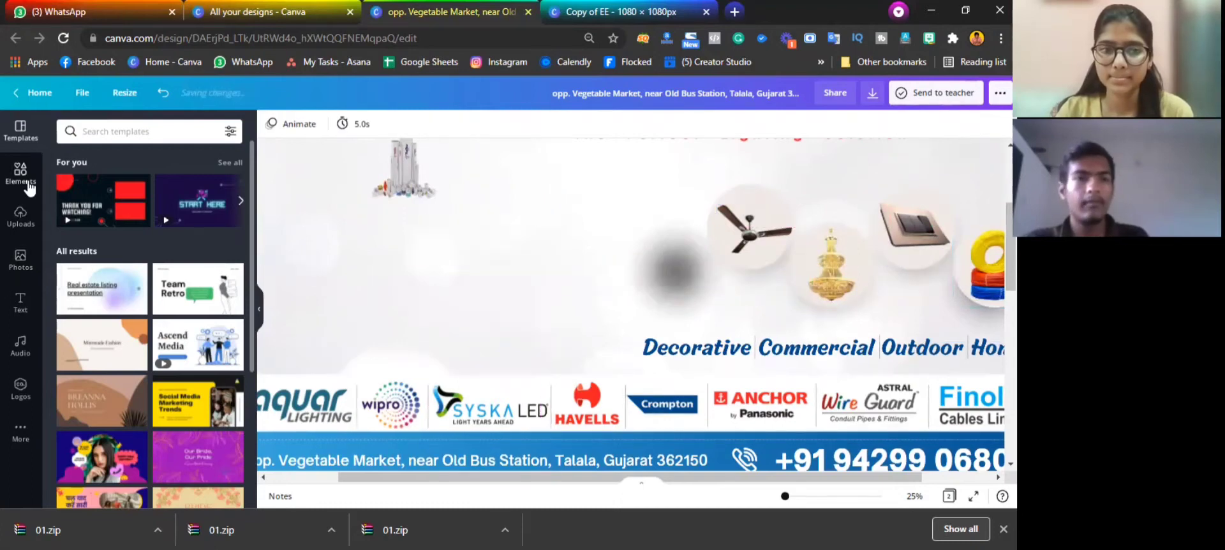
Add a small blue circle beside the product images and move the black blur next to it
click(26, 178)
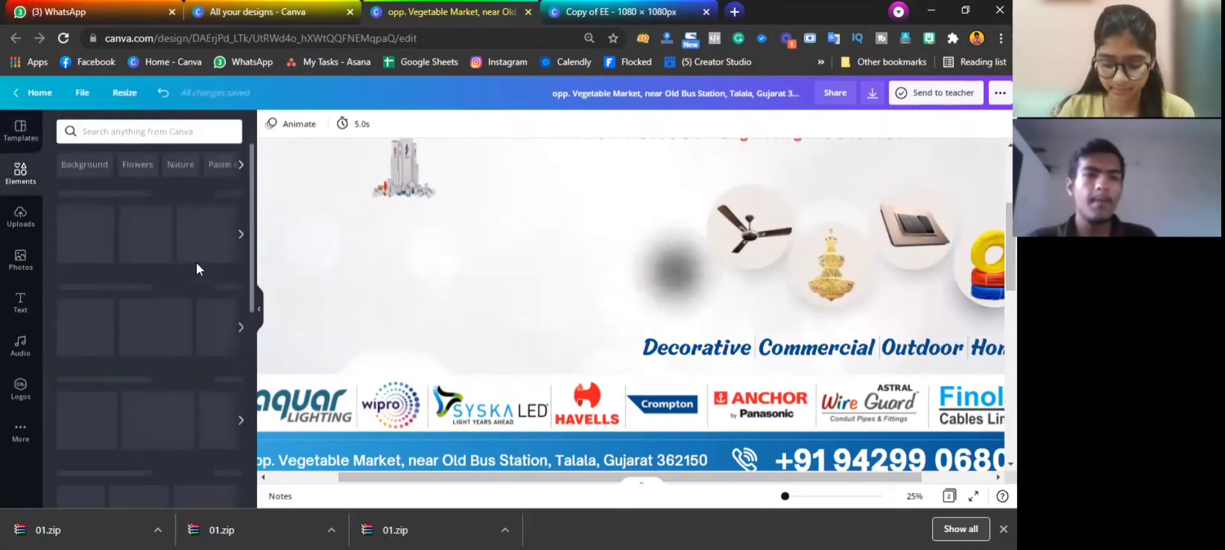
drag(74, 306, 622, 279)
drag(553, 306, 635, 211)
drag(759, 273, 630, 354)
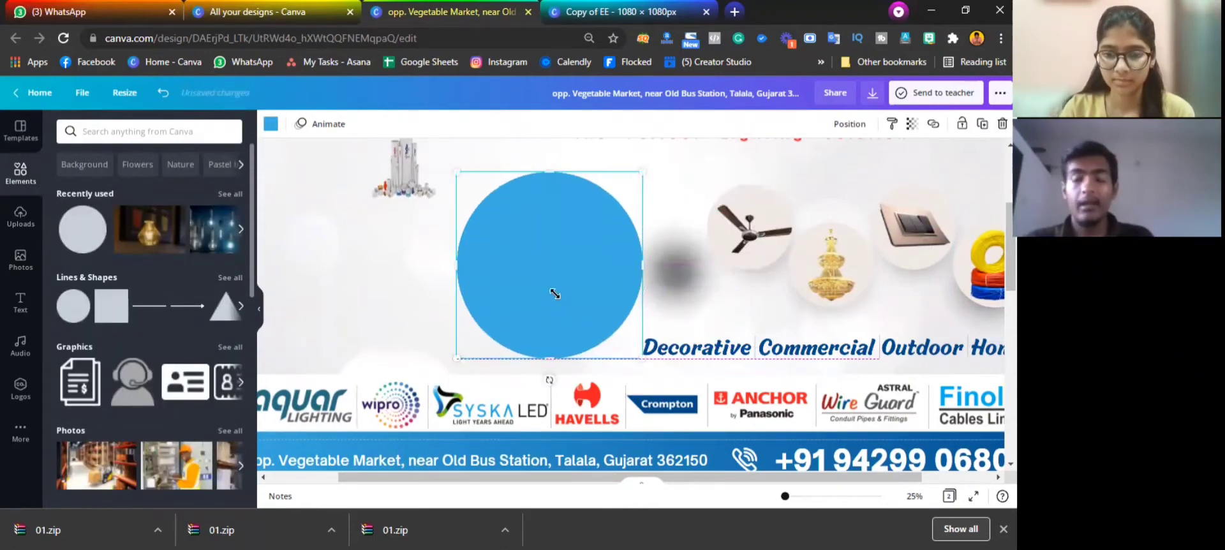
drag(557, 295, 566, 281)
drag(618, 245, 587, 199)
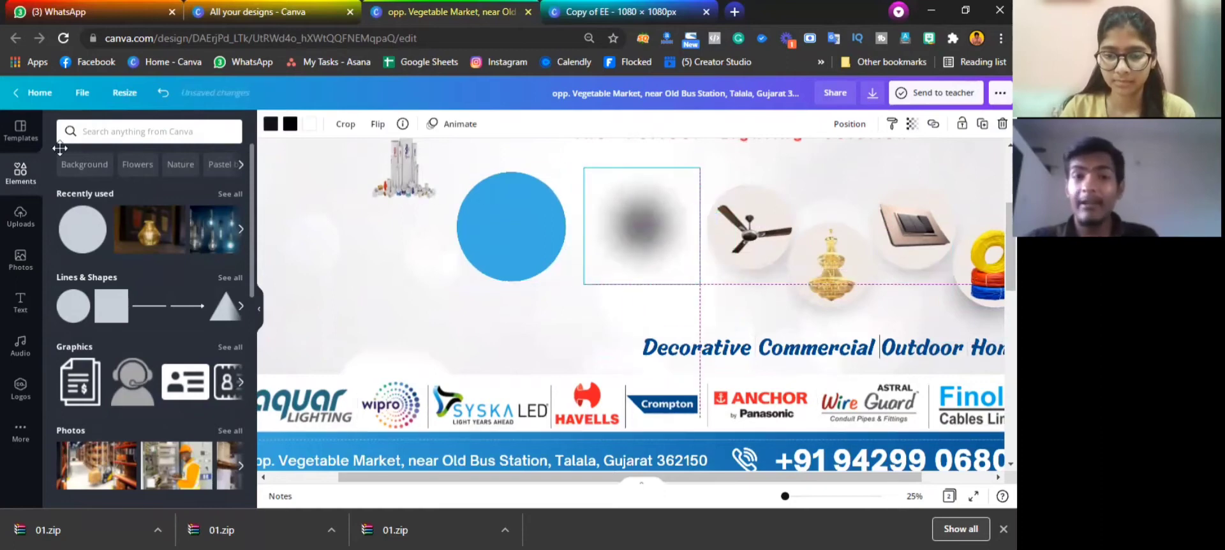
Search the elements for "blur", limit the results to graphics, and add the round yellow-green blur to page 1
click(112, 132)
text(blur)
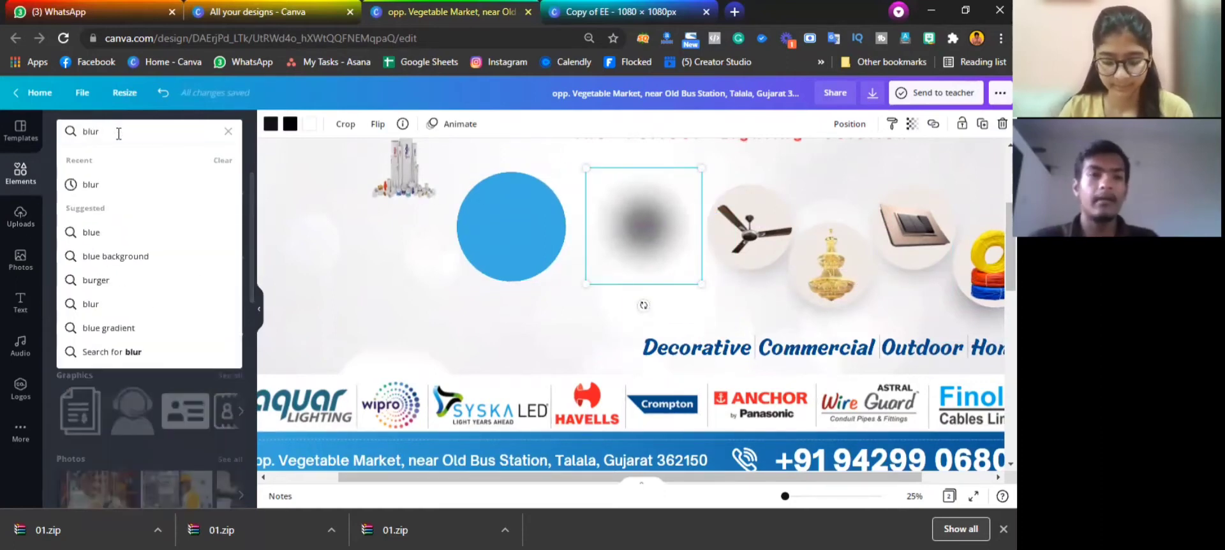
click(141, 186)
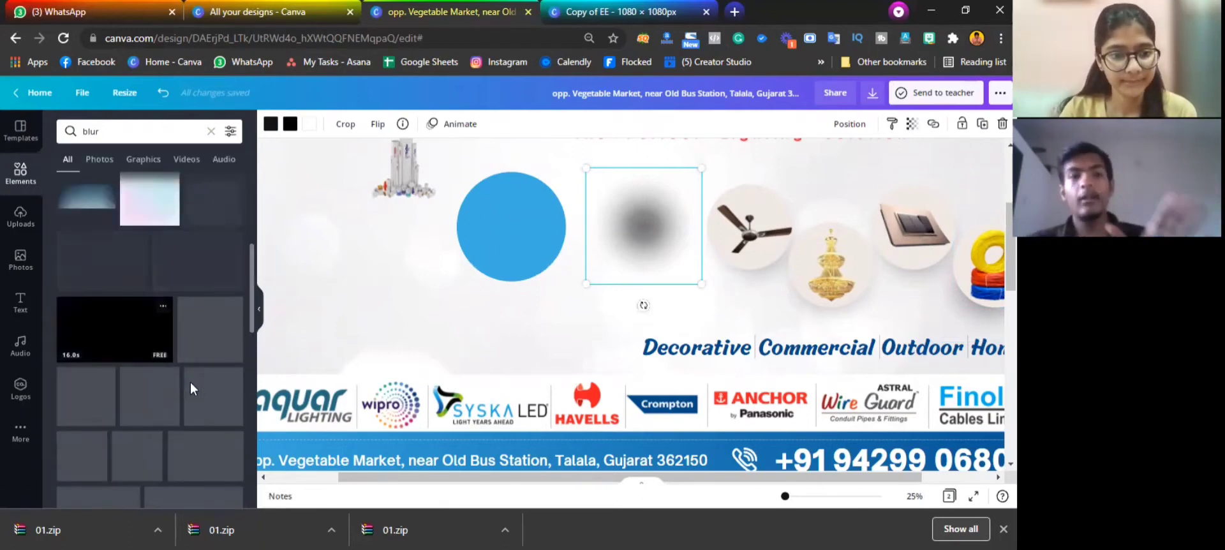
drag(252, 246, 252, 386)
click(139, 160)
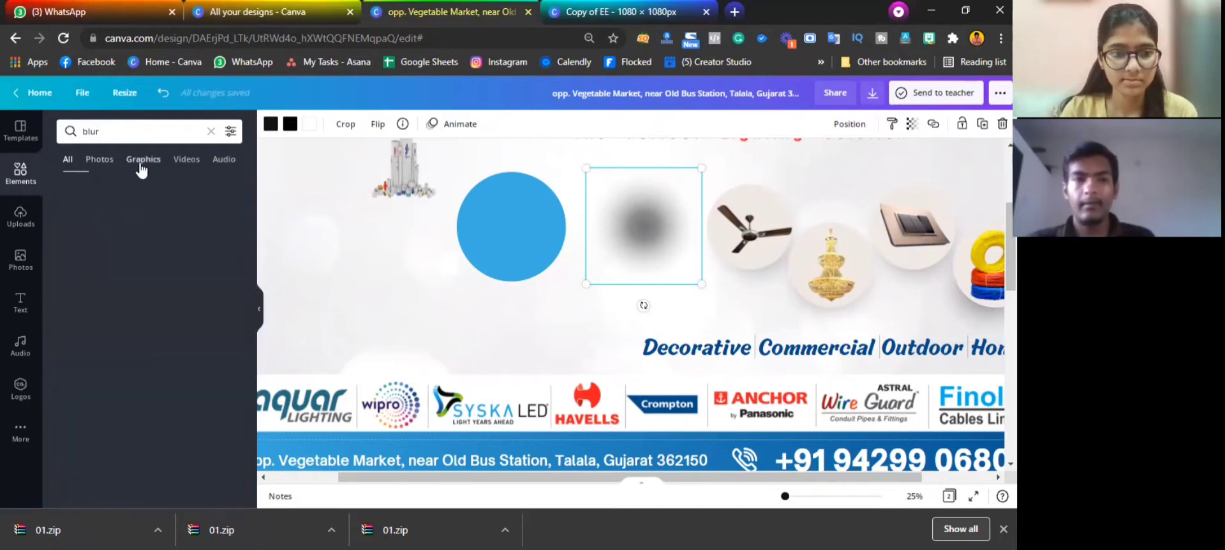
drag(253, 231, 249, 337)
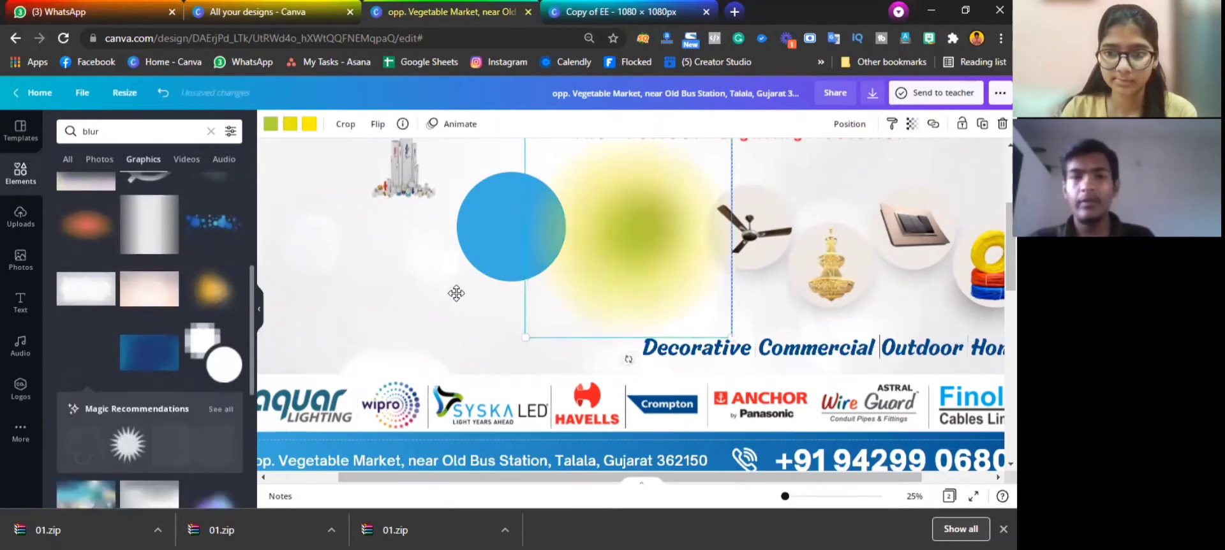
Move the yellow-green blur beside the blue circle and recolour all three of its colours to the dark charcoal document colour
drag(574, 268, 378, 317)
click(270, 124)
click(225, 198)
click(289, 124)
click(228, 187)
click(308, 124)
click(228, 186)
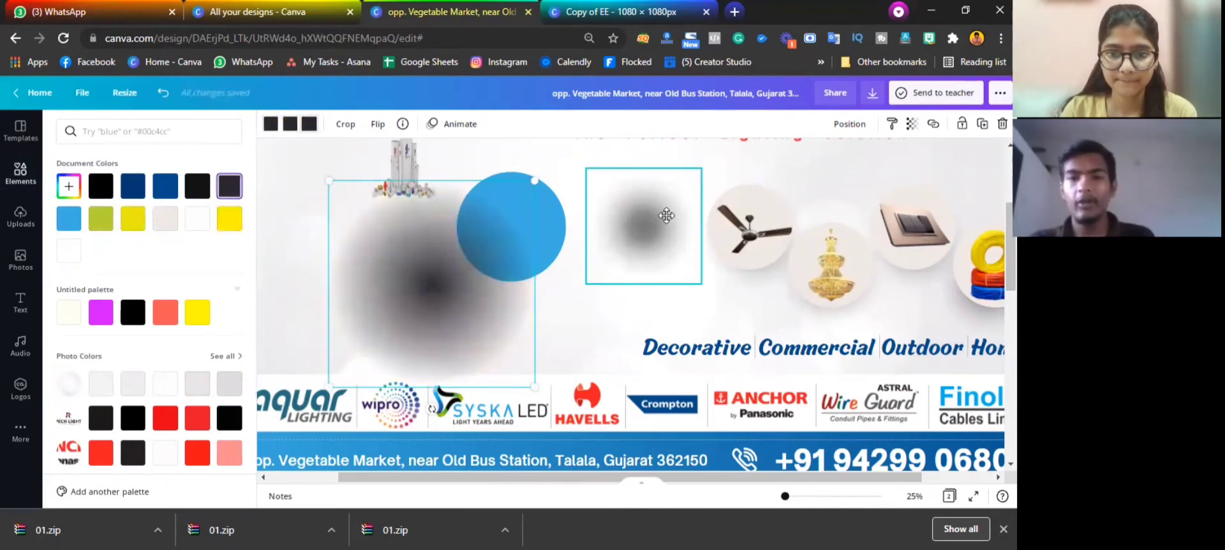
Position the dark blur over the blue circle and send it backward in the layer order
drag(454, 320, 528, 240)
click(849, 124)
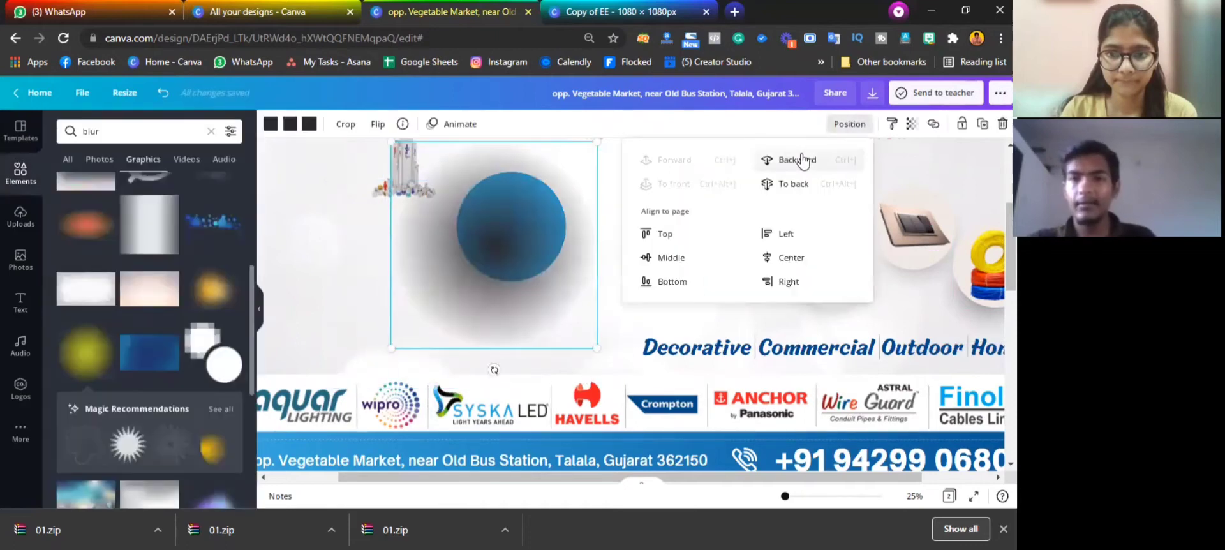
click(803, 161)
Shrink the dark blur to a soft shadow behind the blue circle and enlarge the circle
click(386, 140)
drag(416, 175, 553, 265)
drag(514, 218, 520, 233)
drag(472, 193, 404, 125)
Place the pipes image on the blue circle, bring it forward, and enlarge it to fill most of the circle
click(387, 175)
drag(387, 176, 470, 205)
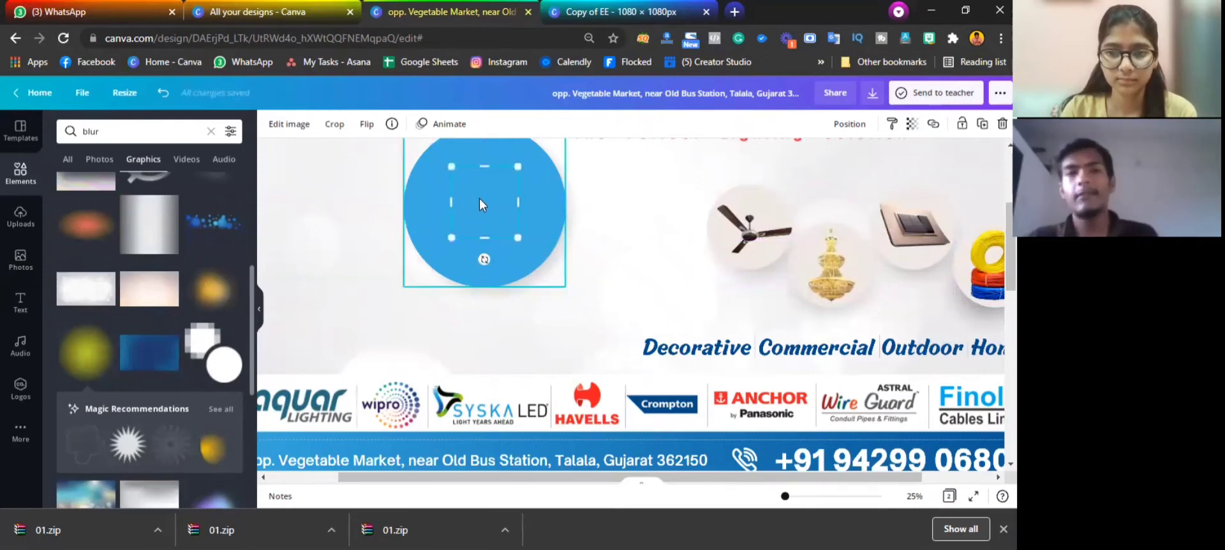
click(844, 125)
click(690, 160)
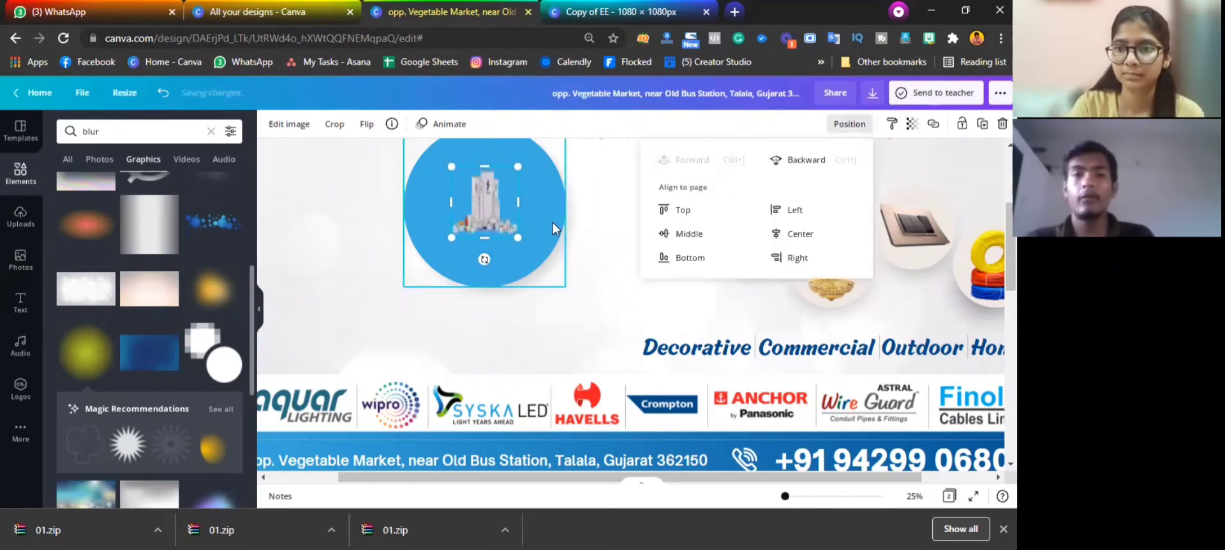
drag(518, 238, 502, 219)
click(362, 256)
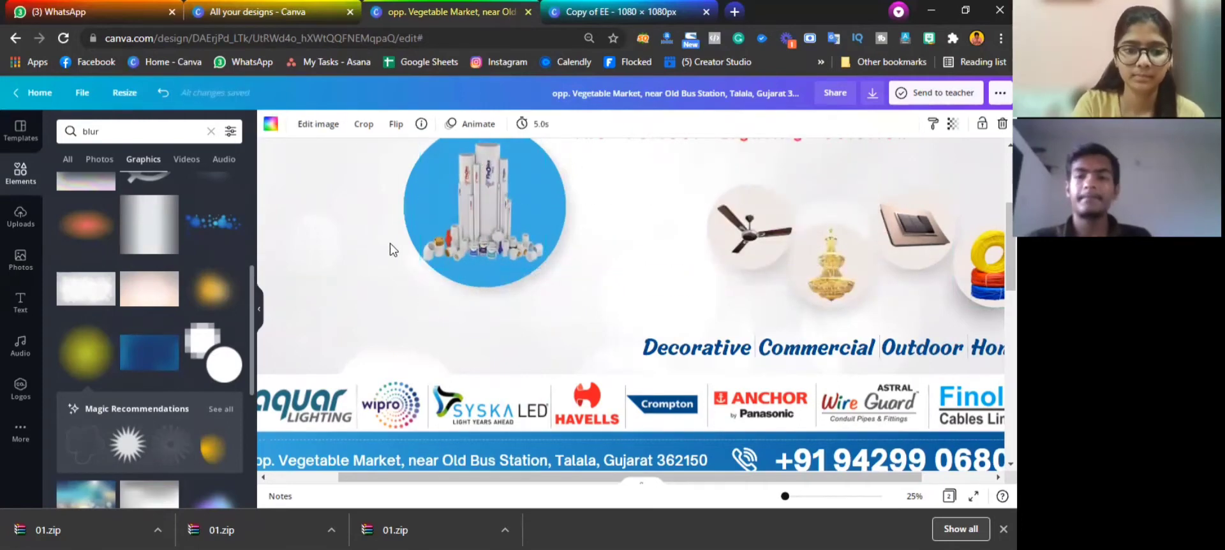
Select the blue circle together with its shadow and pipes image and move them to the empty left side of page 1
scroll(459, 233, down, 3)
drag(526, 179, 300, 313)
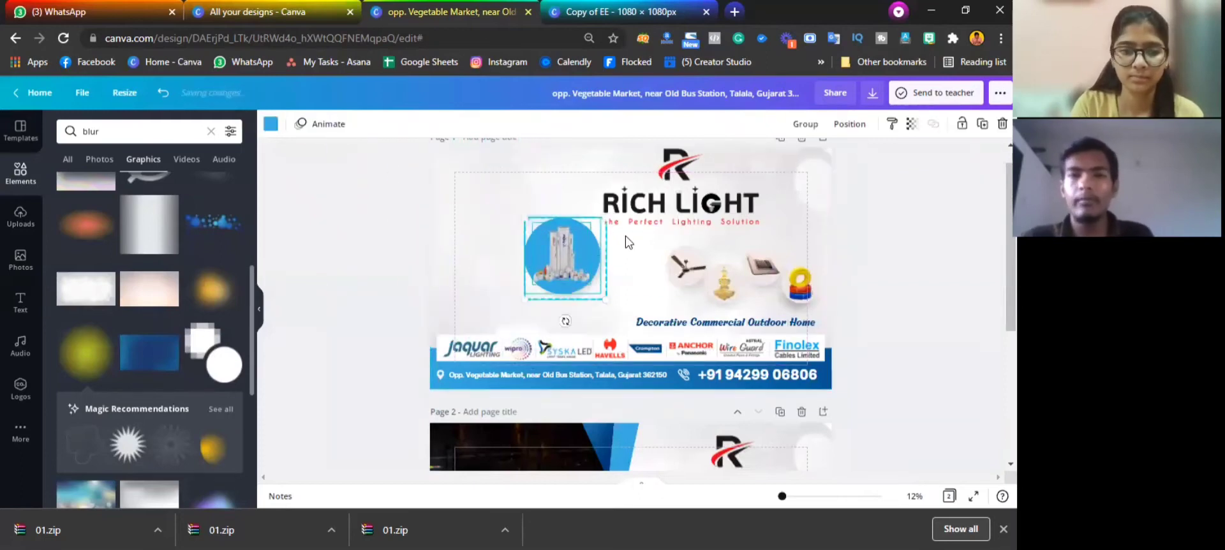
drag(538, 238, 491, 232)
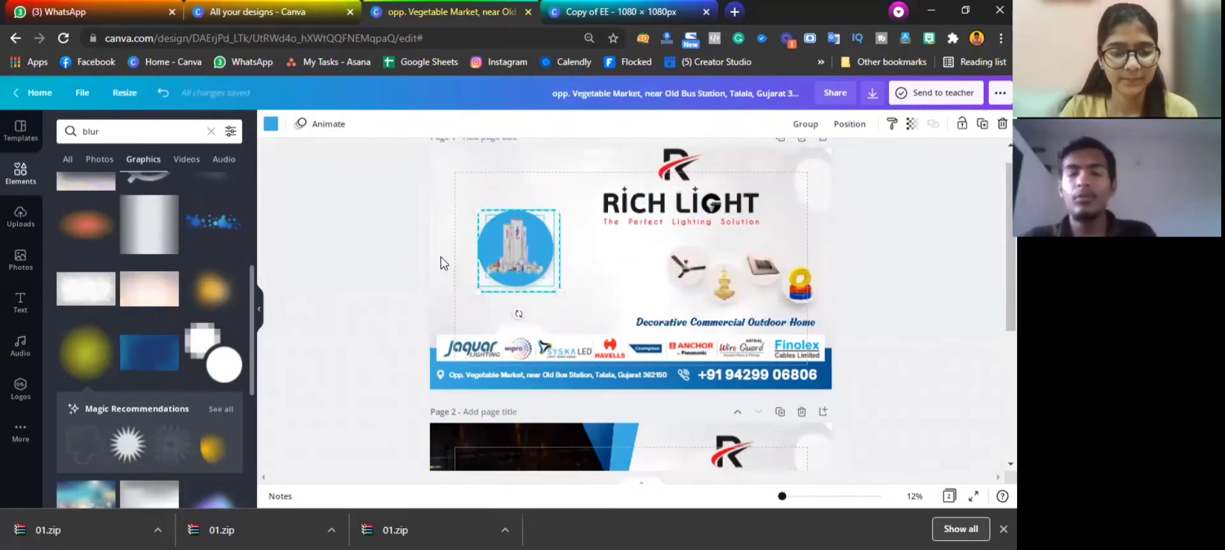
click(412, 253)
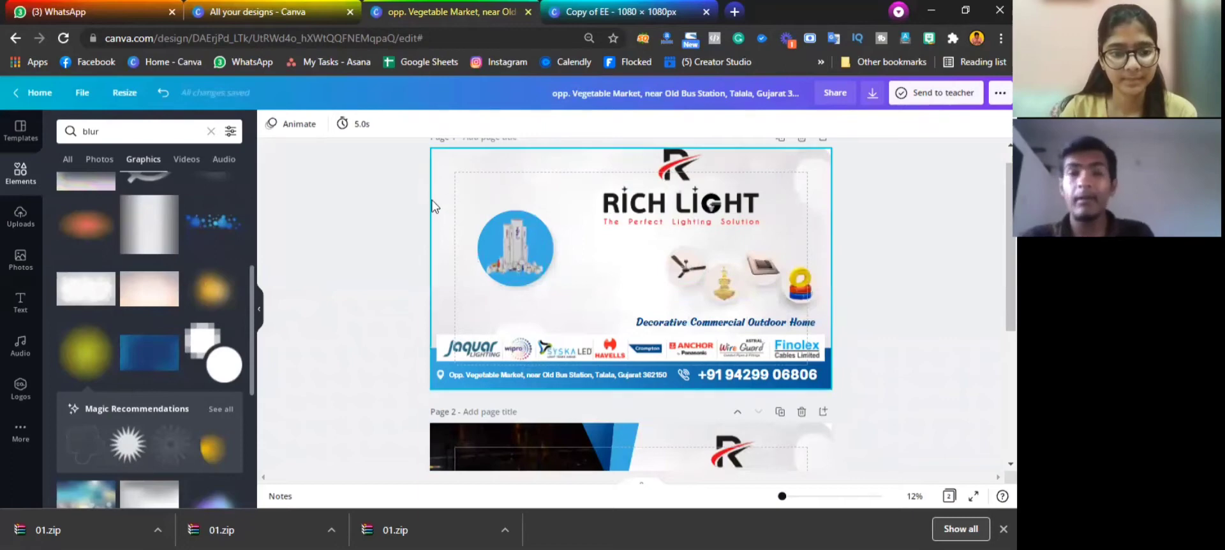
Pull the product circle on page 1 apart by moving the pipes image and the blue circle off the dark blur
click(460, 185)
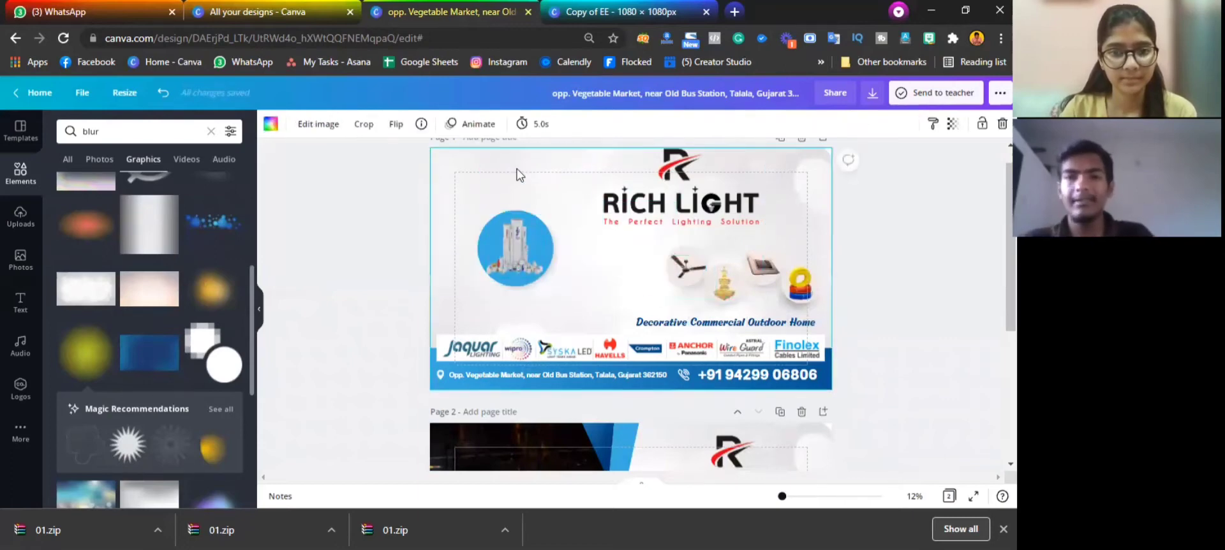
scroll(960, 268, up, 1)
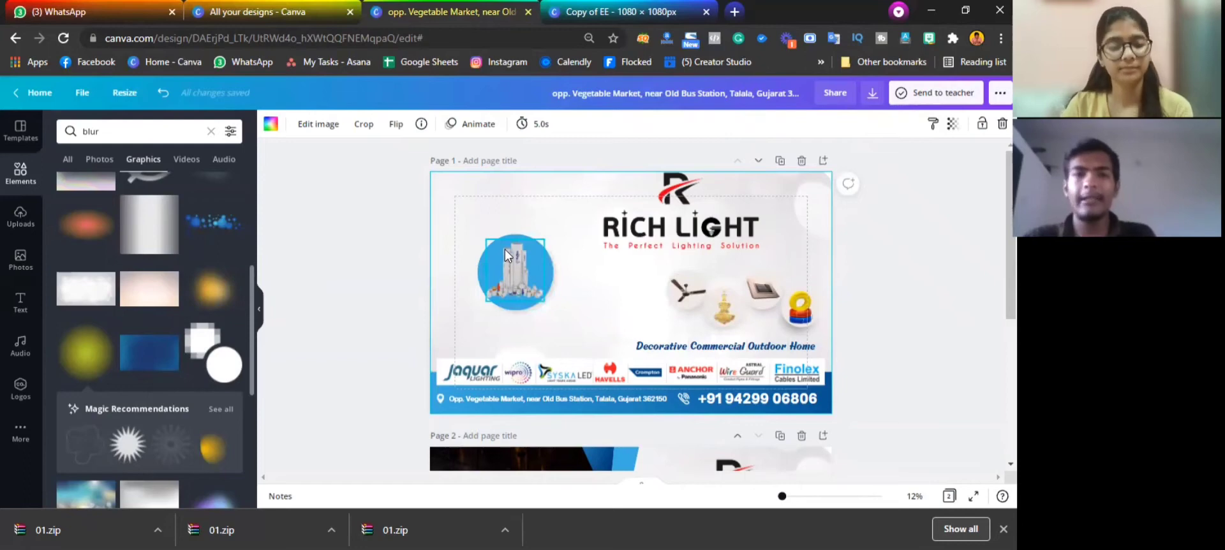
drag(504, 250, 528, 244)
click(533, 268)
click(496, 297)
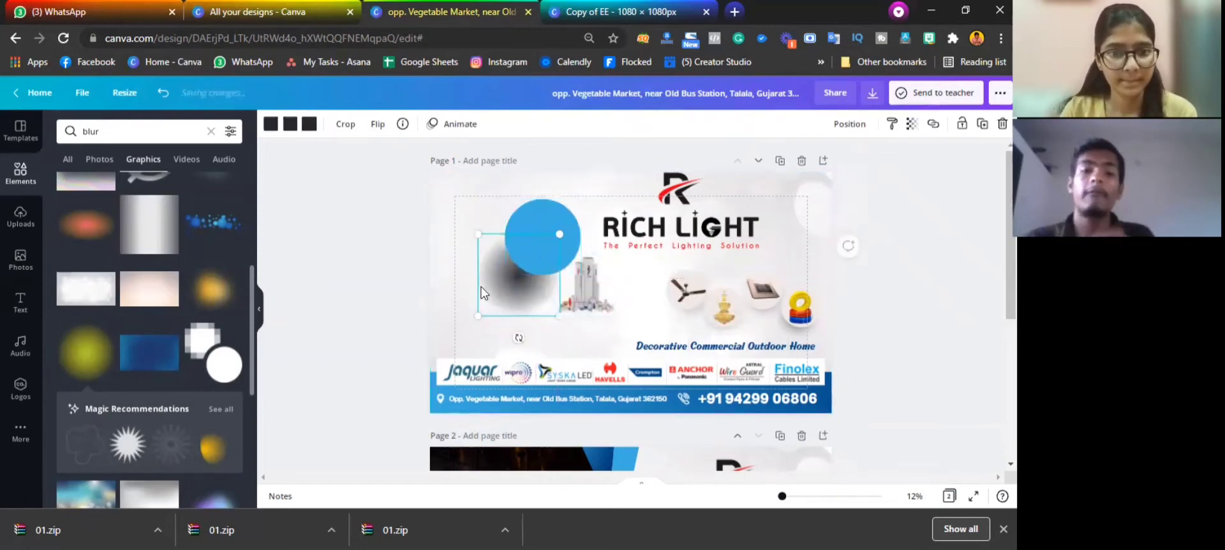
Delete the product circle parts, the Rich Light logo, the product images and the tagline from page 1, keeping the background
drag(434, 203, 858, 325)
click(551, 212)
drag(551, 206, 821, 353)
key(Delete)
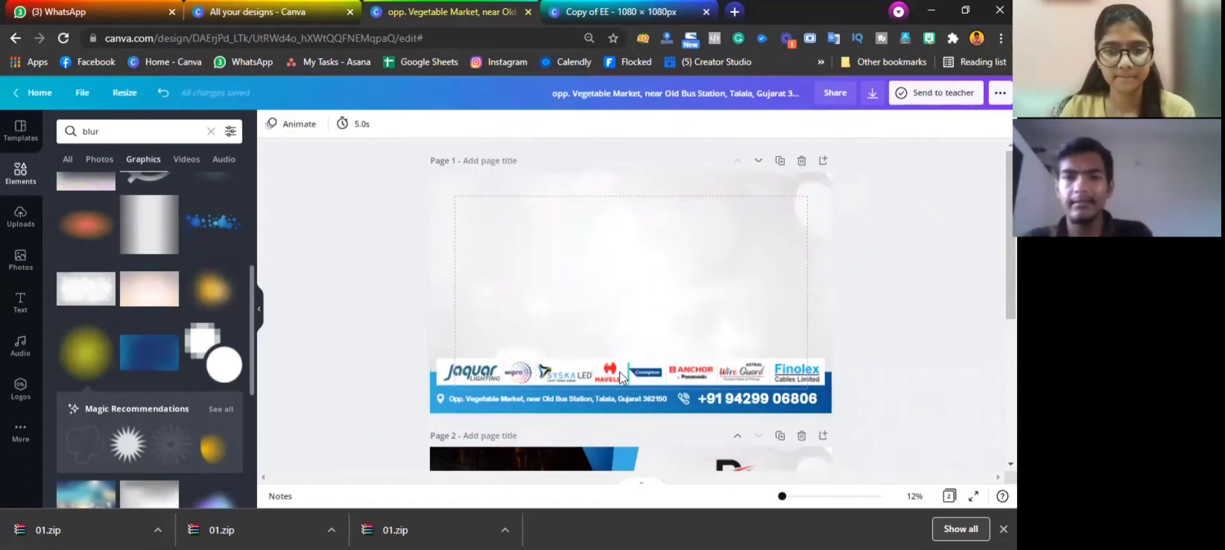
Clear the rest of page 1 by deleting the blue contact bar, the brand logo strip and the background image
click(829, 402)
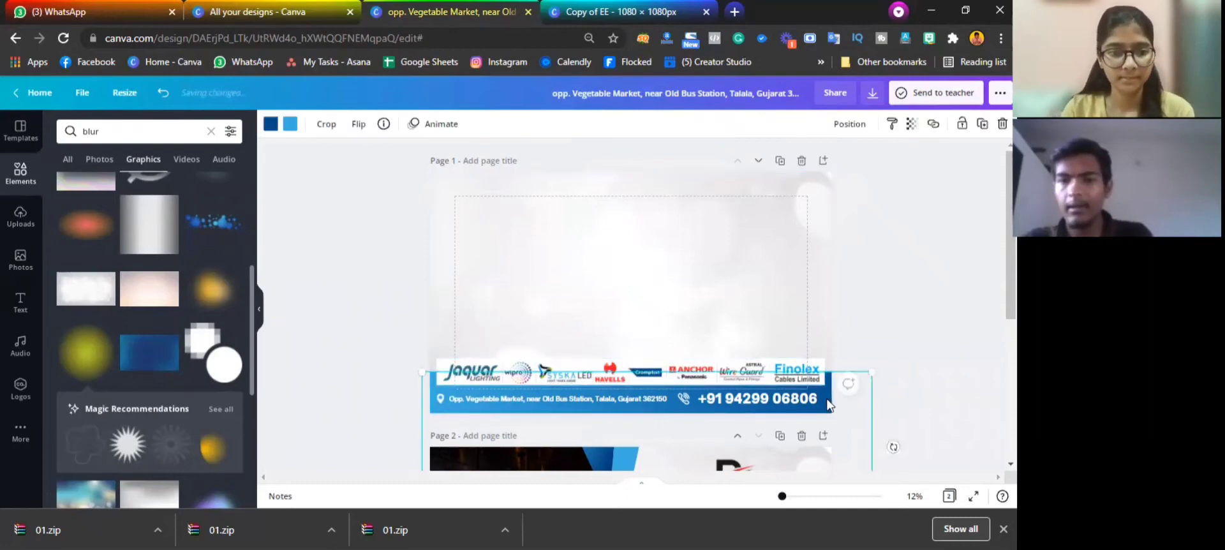
key(Delete)
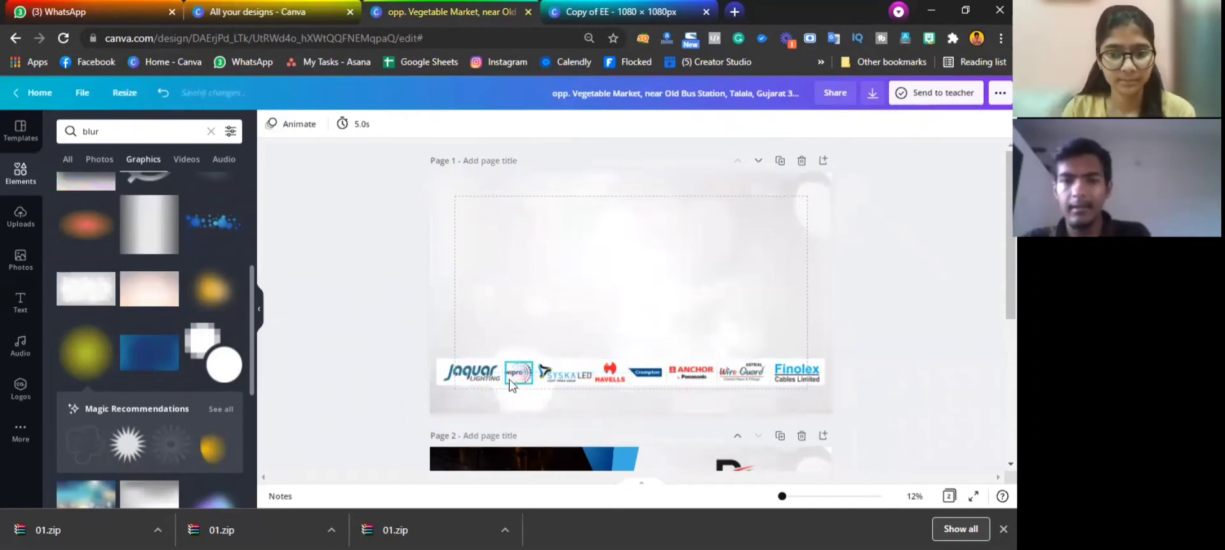
click(792, 376)
drag(792, 376, 788, 258)
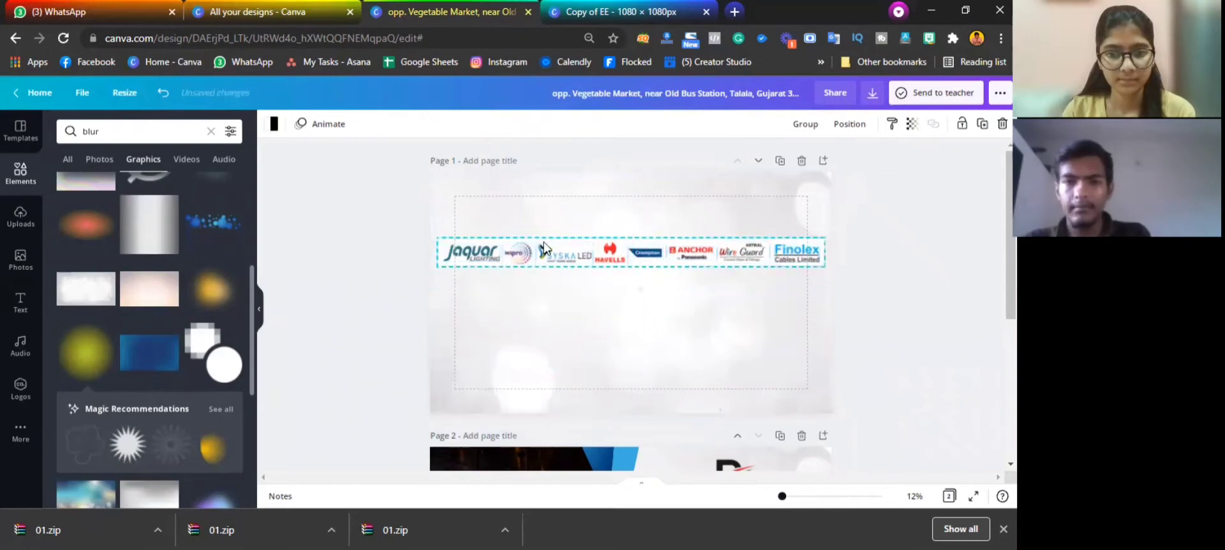
key(Delete)
click(577, 279)
key(Delete)
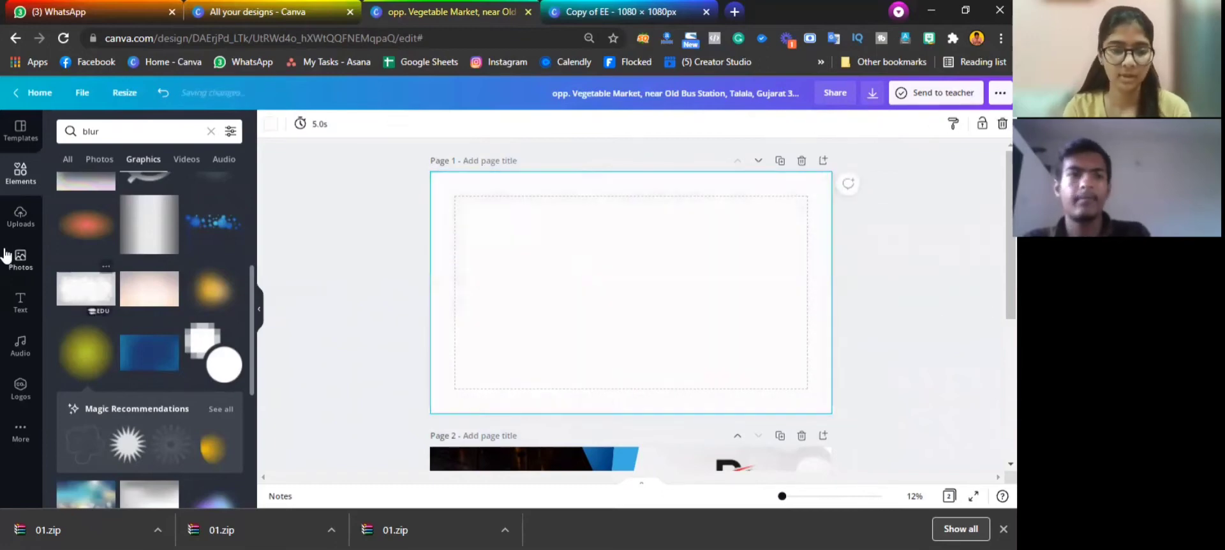
Add a paragraph text box with the default wording to the middle of the blank page 1
key(t)
click(631, 301)
drag(661, 282, 622, 275)
click(615, 257)
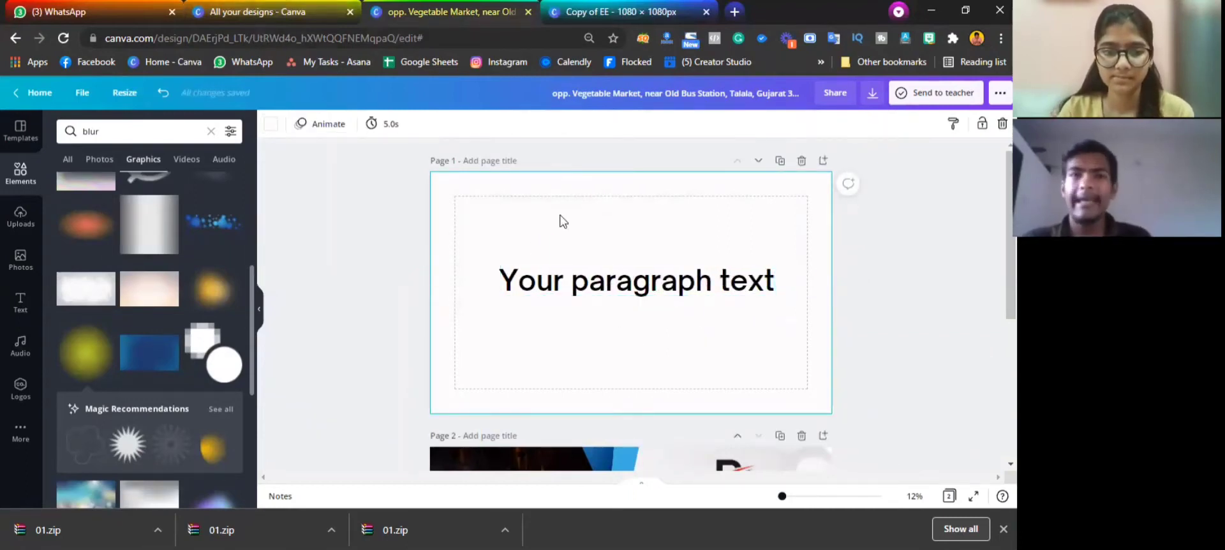
Browse all the saved designs and create a new blank design at the recent custom size of 1080 x 1080 px
click(268, 11)
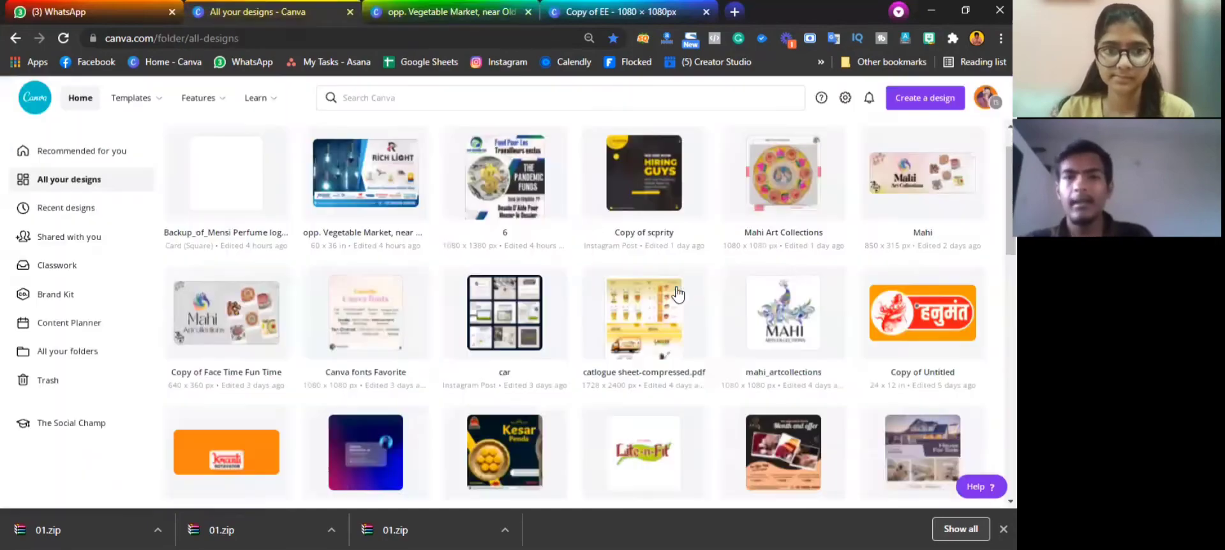
scroll(504, 312, down, 4)
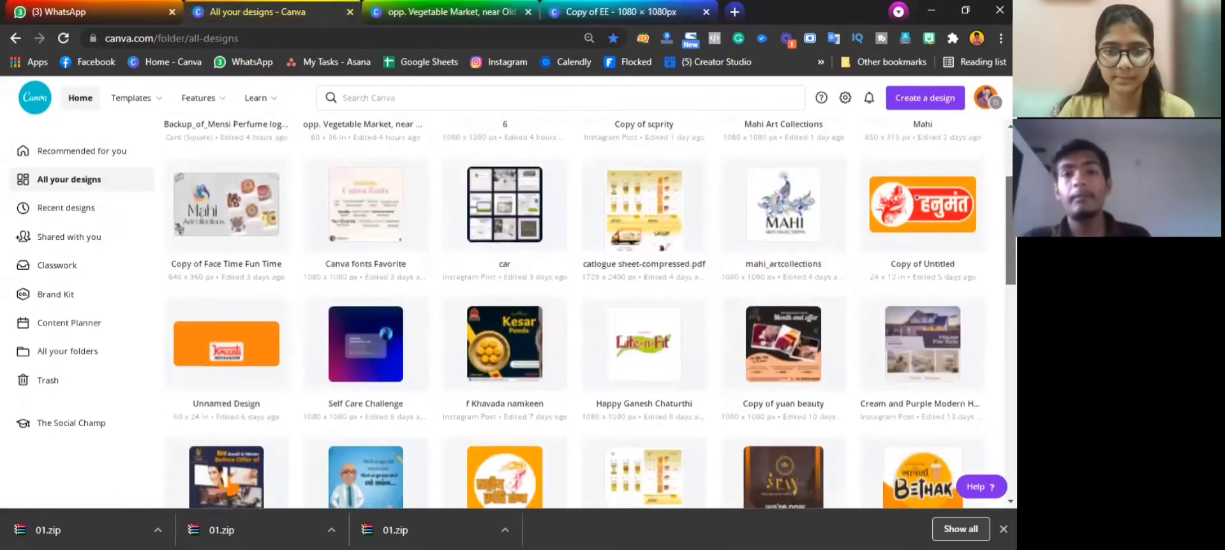
scroll(504, 313, down, 3)
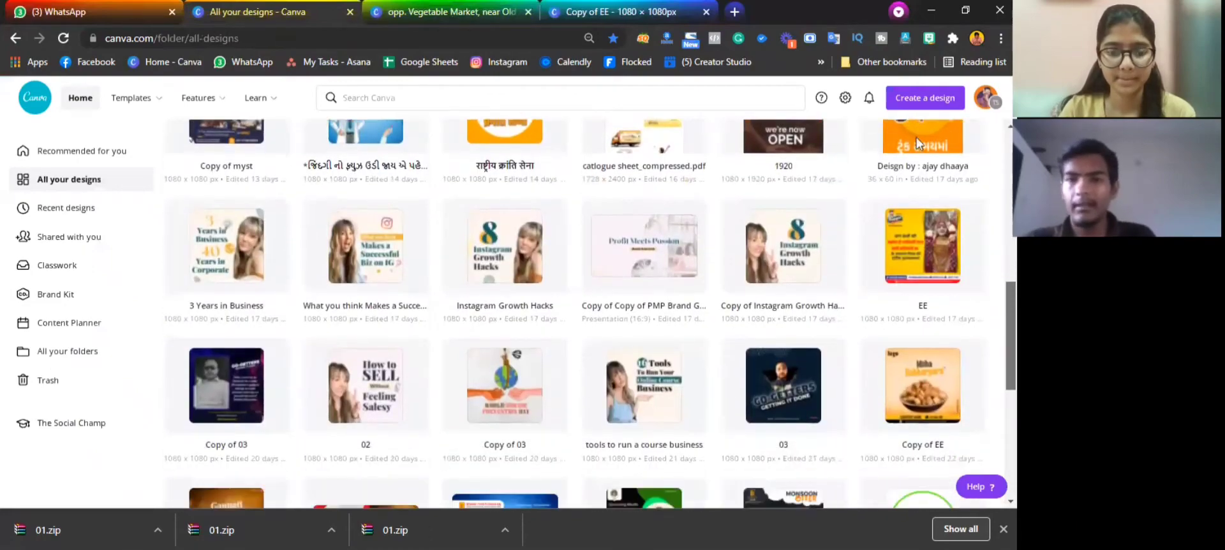
scroll(504, 312, down, 2)
click(926, 98)
click(788, 415)
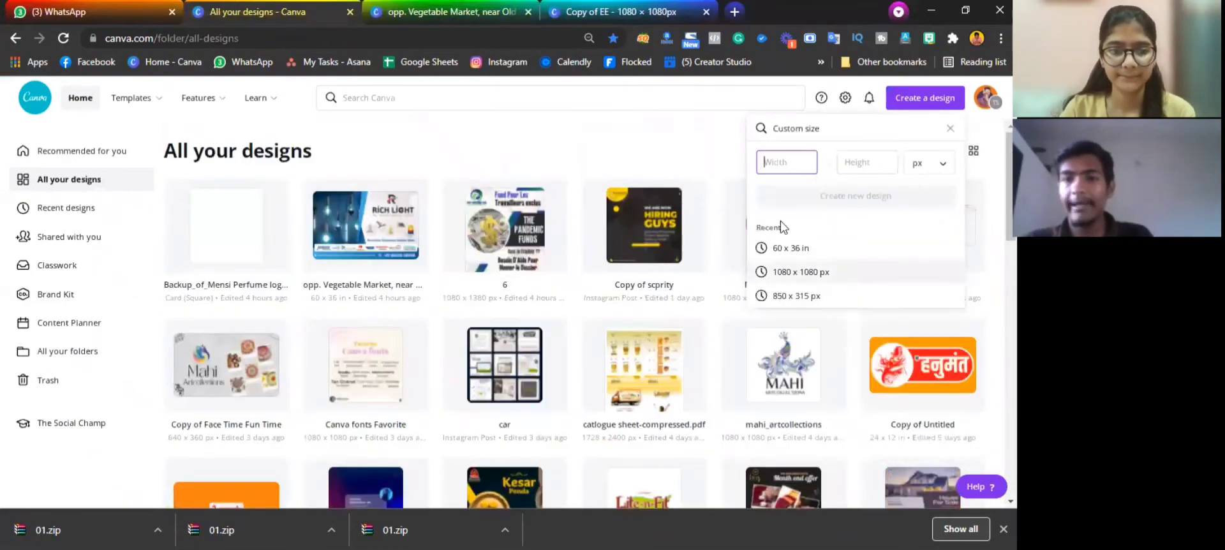
click(809, 273)
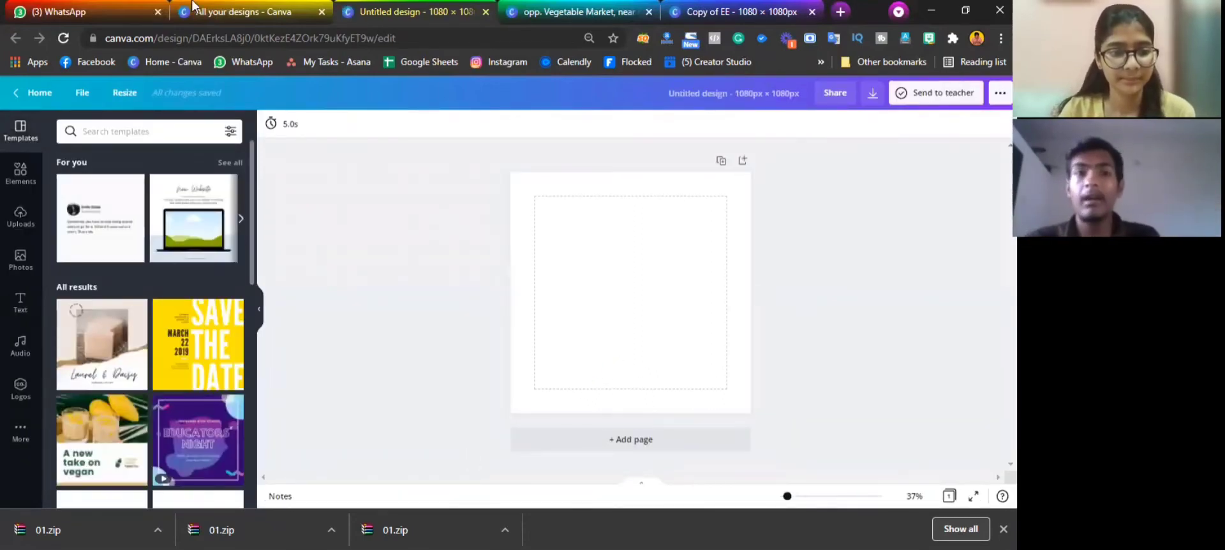
Search Canva from the designs overview for "carosel" and look through the template results
click(236, 11)
click(473, 97)
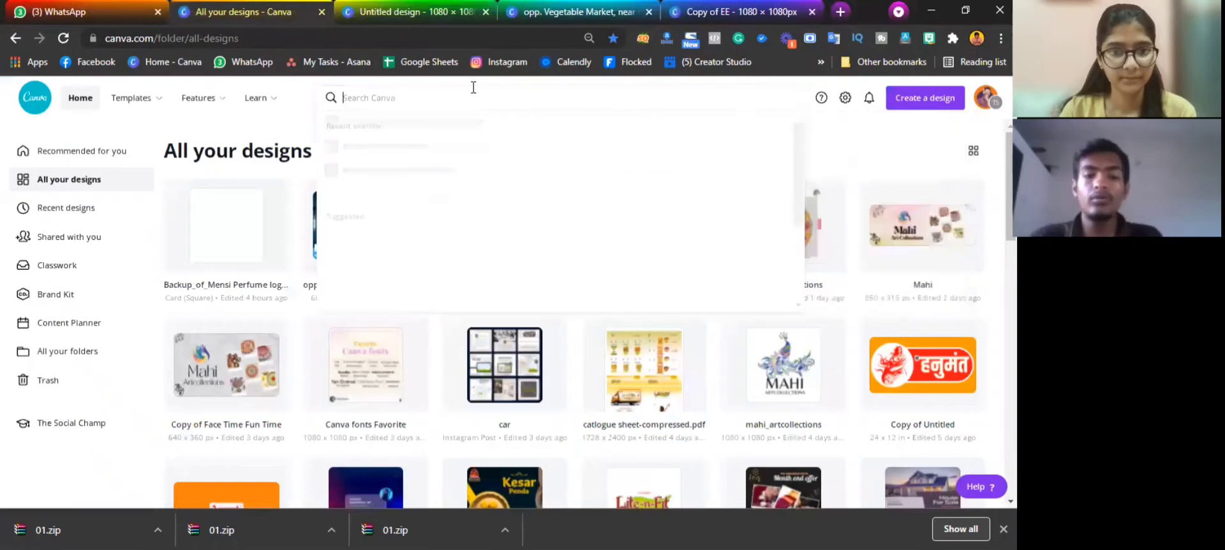
text(t)
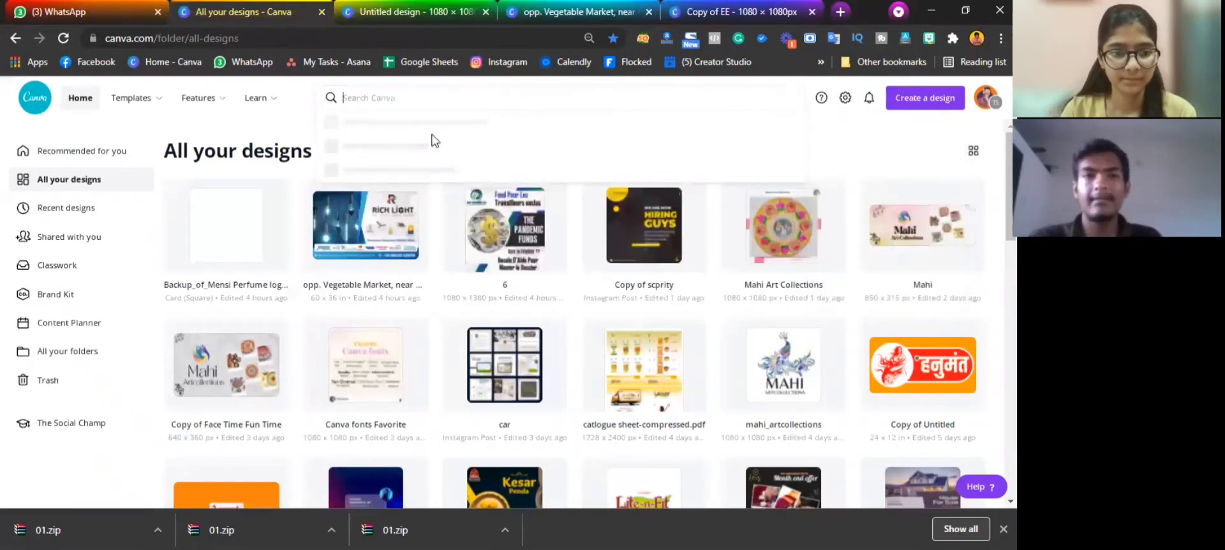
text(fin)
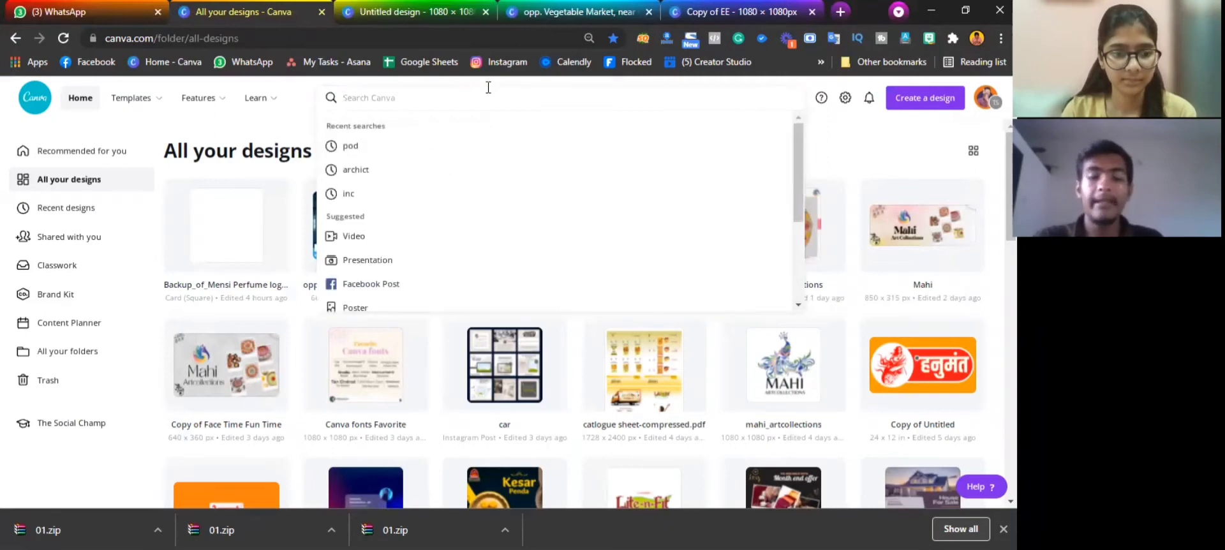
text(c)
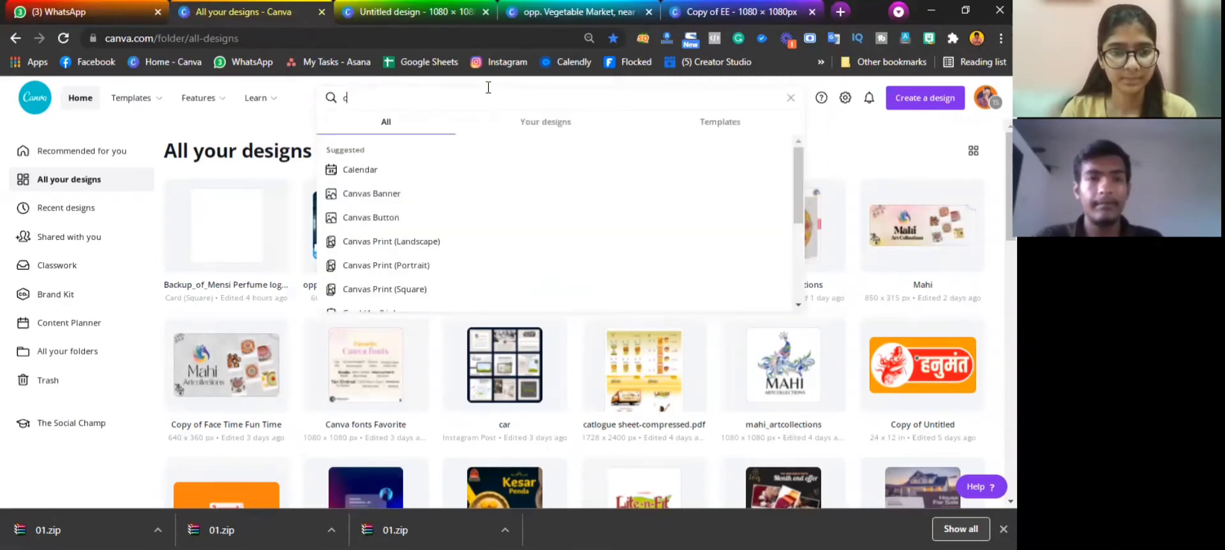
text(a)
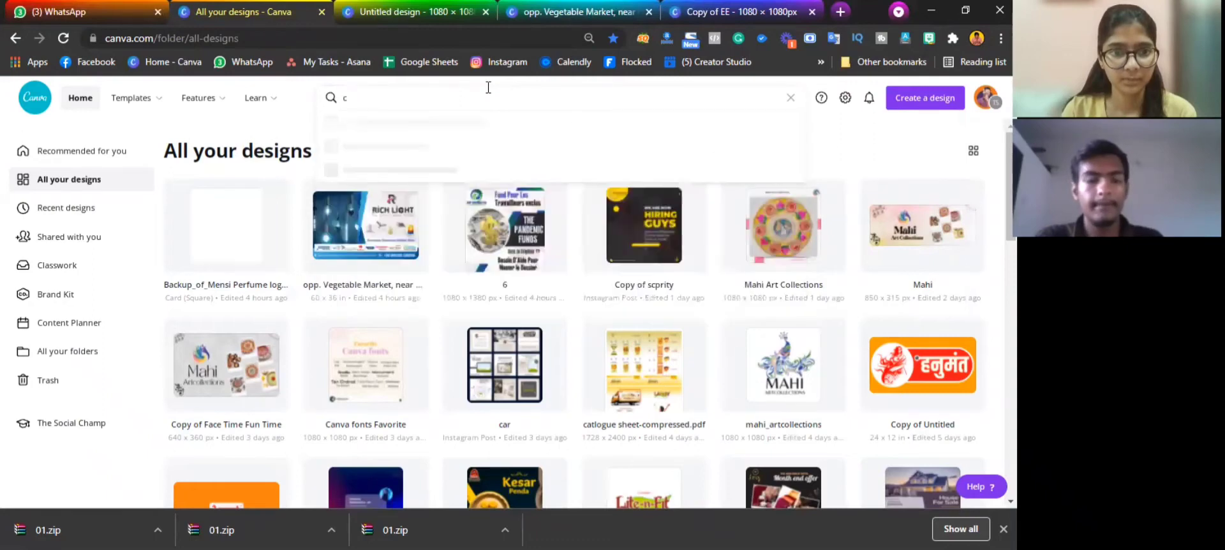
text(rose)
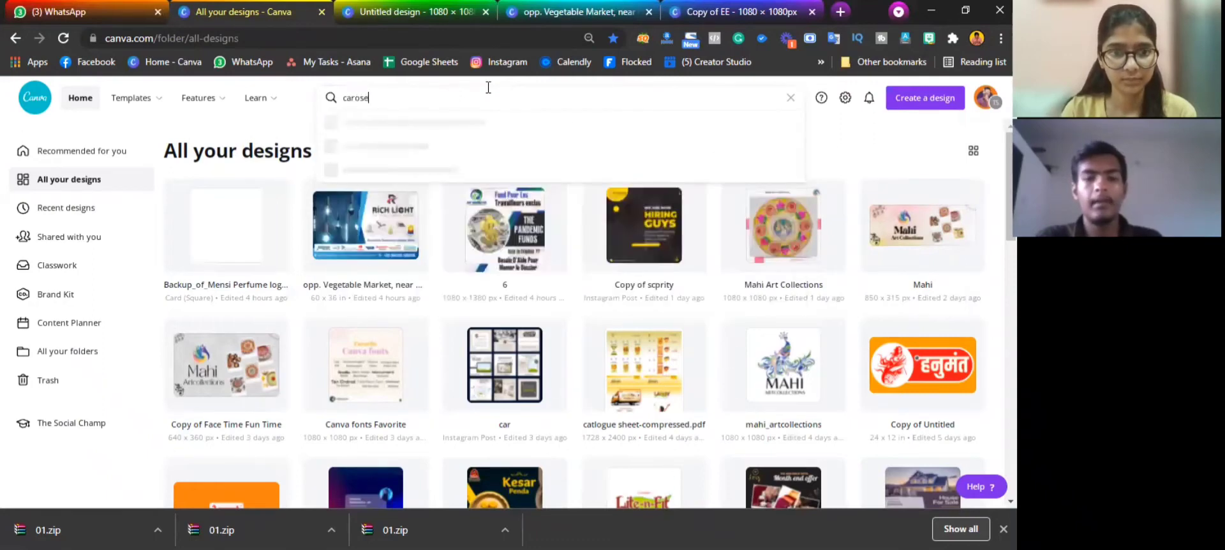
text(l)
key(Return)
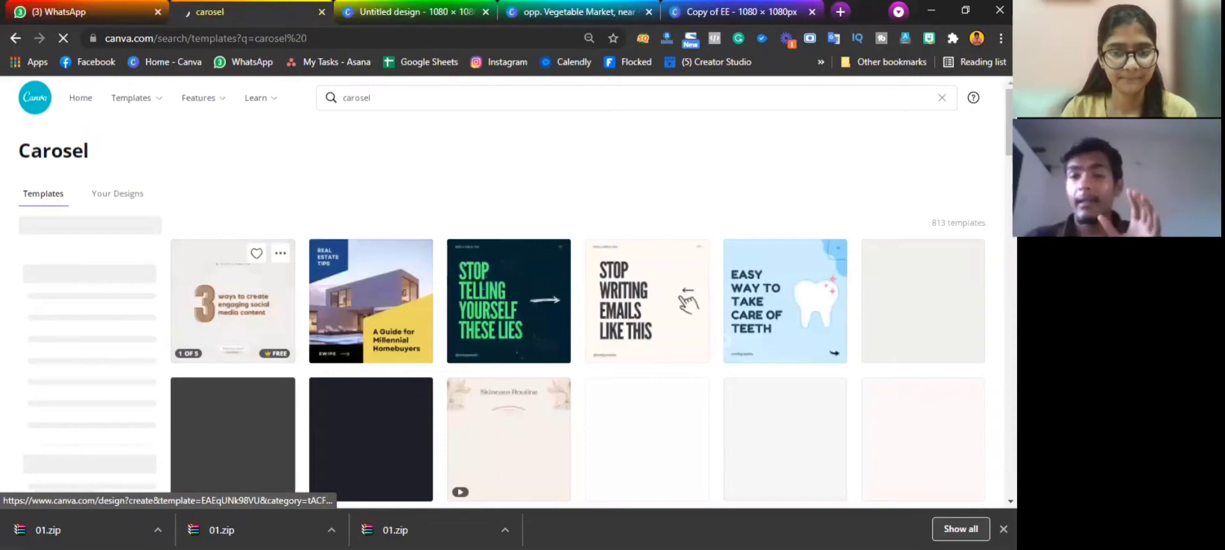
scroll(233, 300, down, 3)
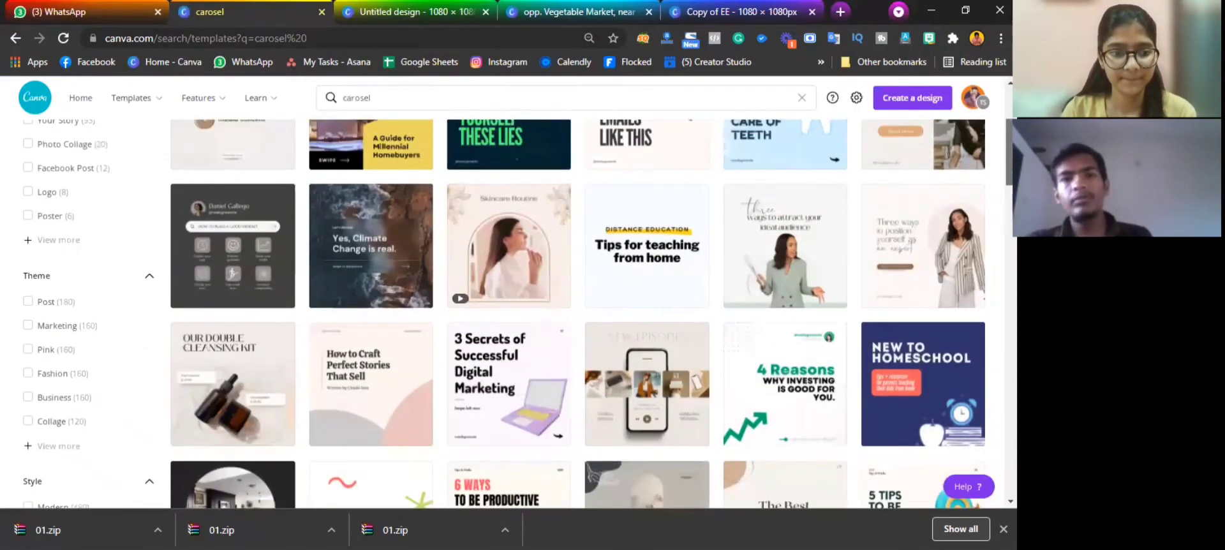
scroll(578, 313, down, 3)
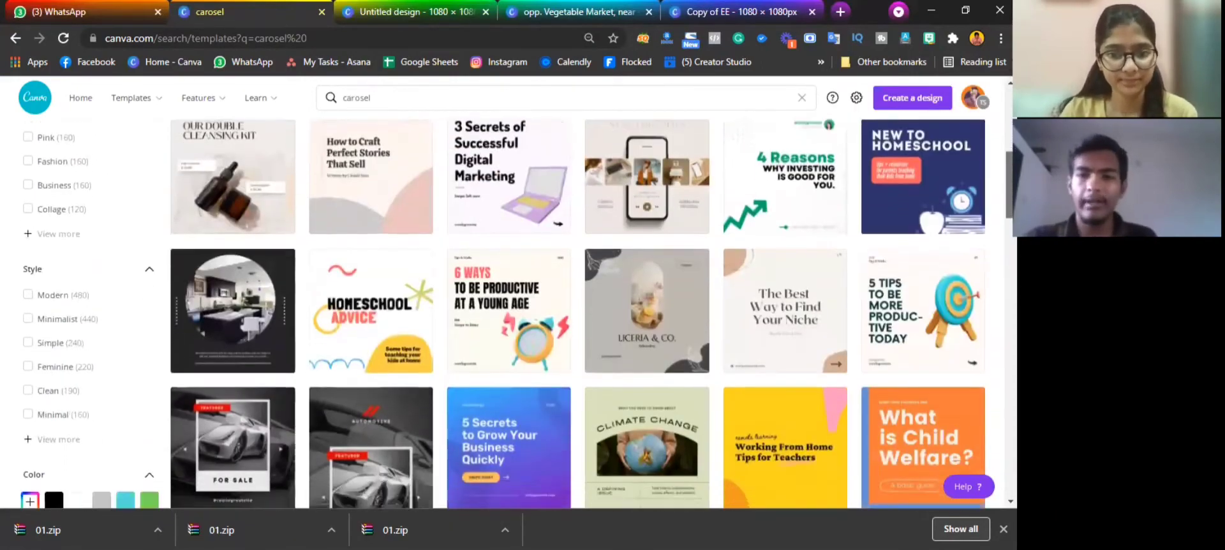
scroll(578, 312, down, 3)
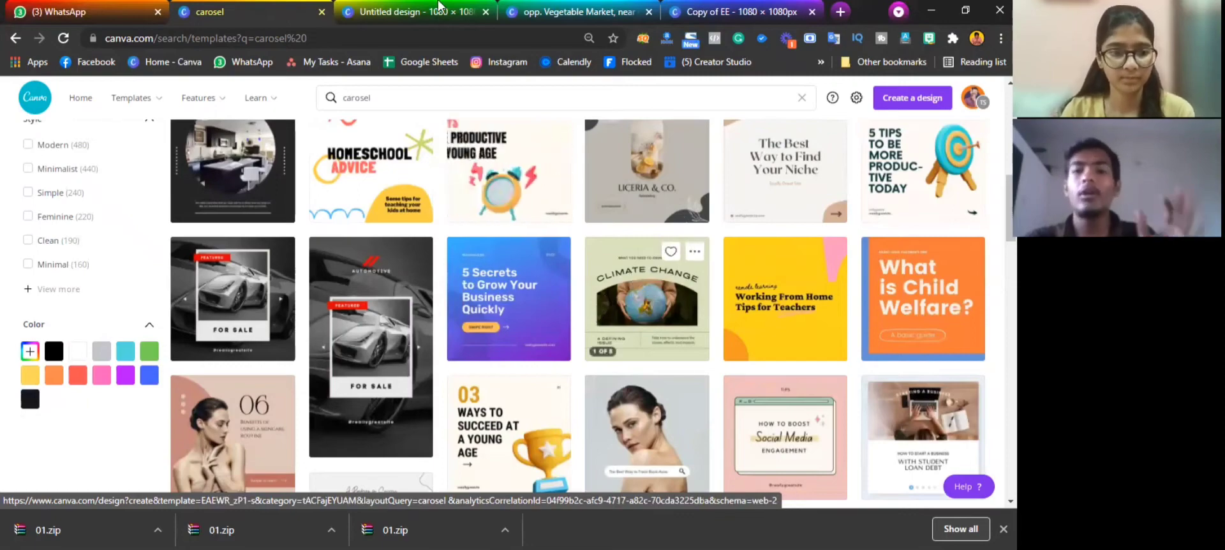
key(ctrl+Tab)
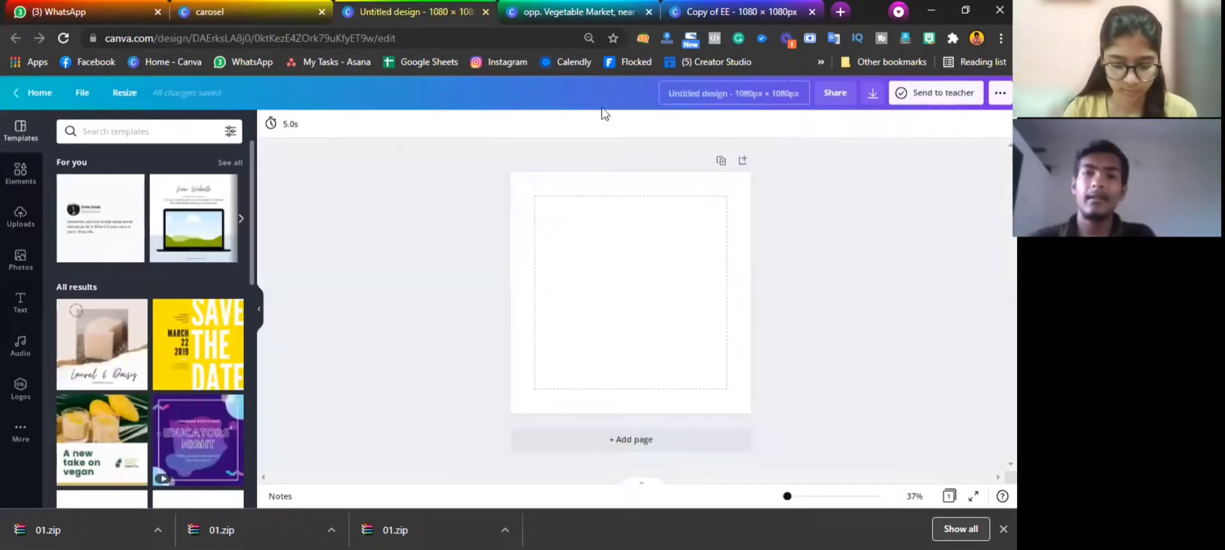
click(82, 92)
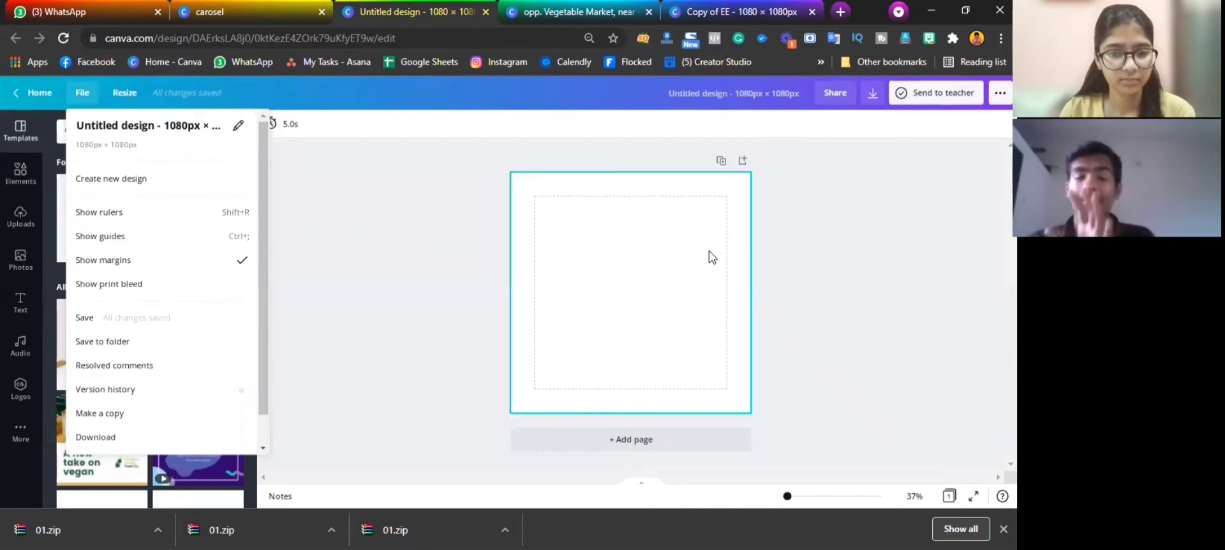
click(694, 298)
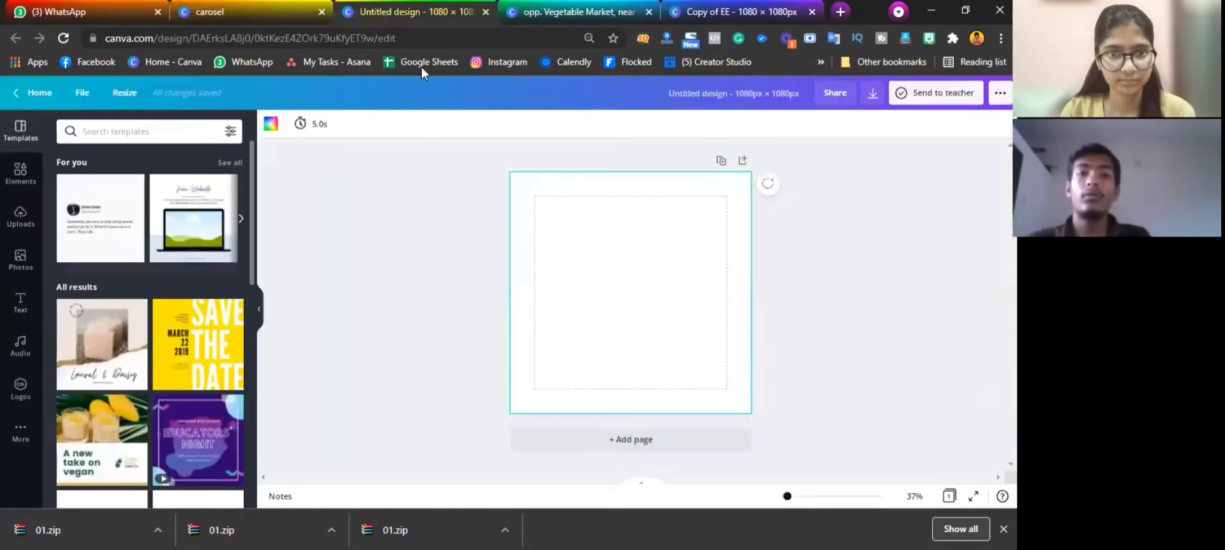
Copy the search term "carosel" and search the templates with it inside the untitled 1080 x 1080 px design
click(252, 12)
double_click(360, 98)
key(ctrl+c)
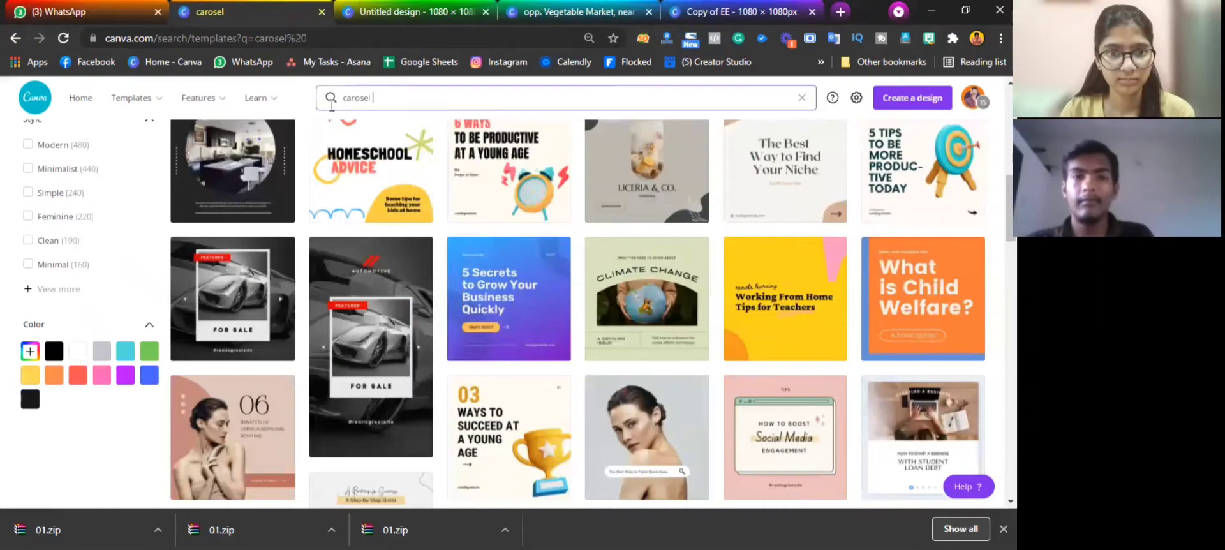
key(ctrl+Tab)
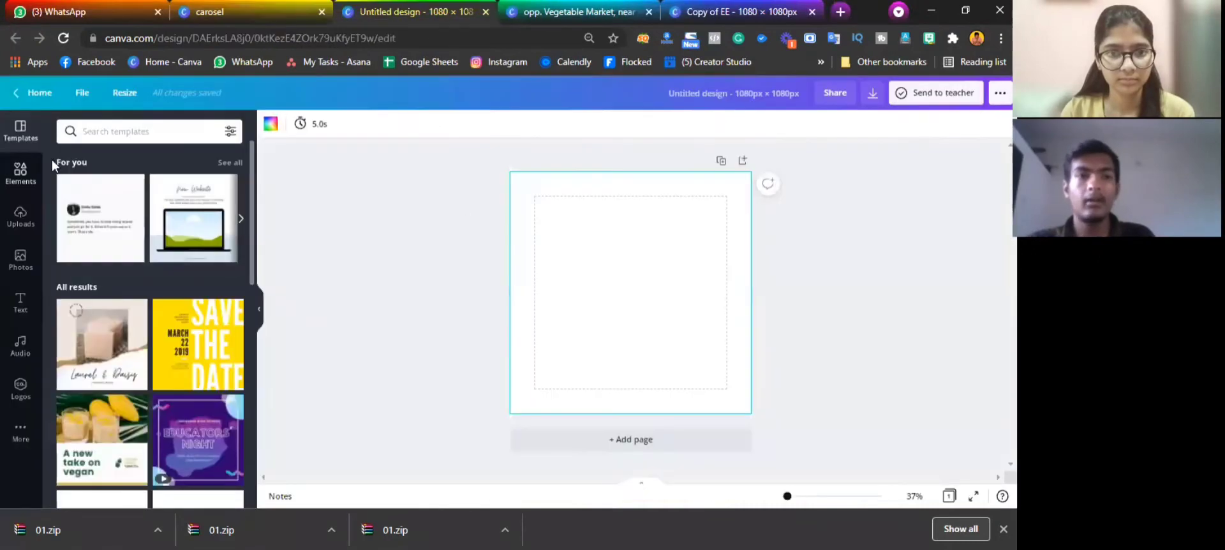
click(91, 137)
key(ctrl+v)
key(Return)
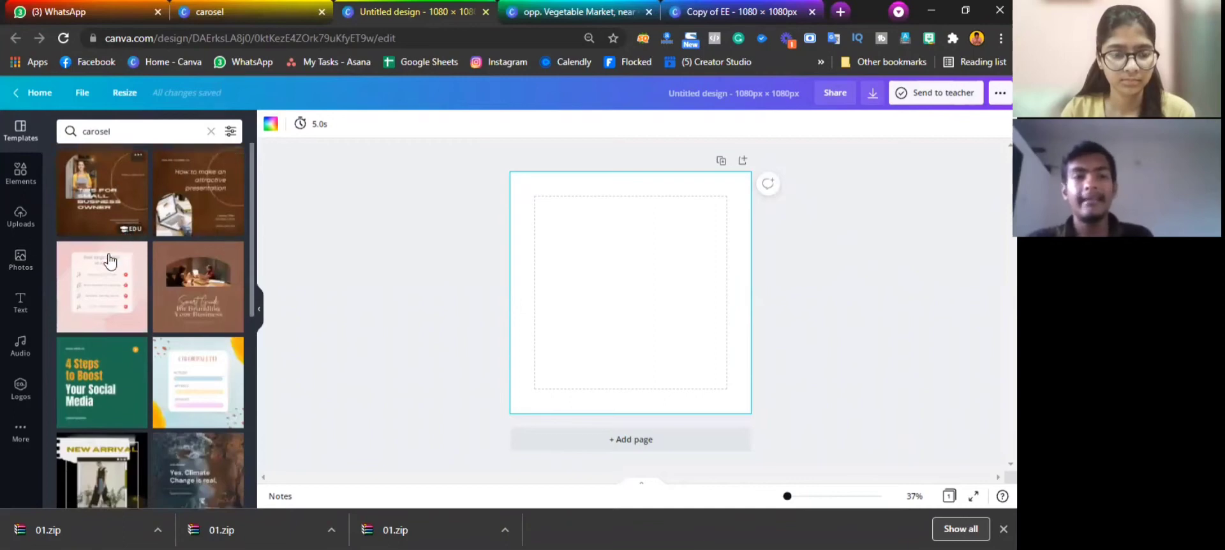
Find the Modern Real Estate Tips Carousel Instagram Post template and apply its page 01 to the blank page
scroll(124, 246, down, 6)
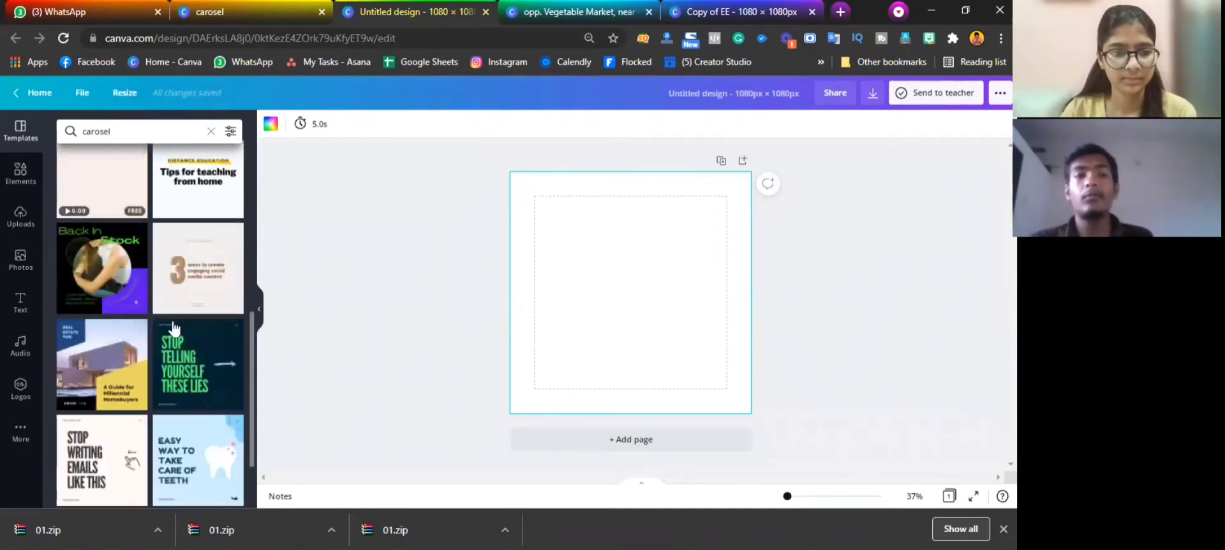
scroll(128, 233, down, 2)
click(120, 291)
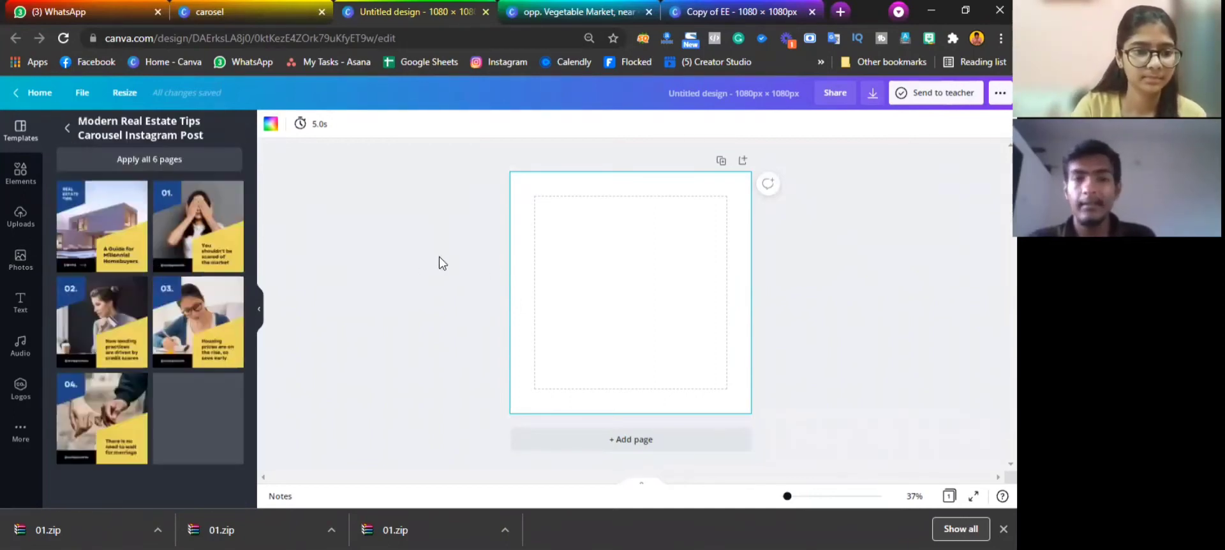
click(191, 222)
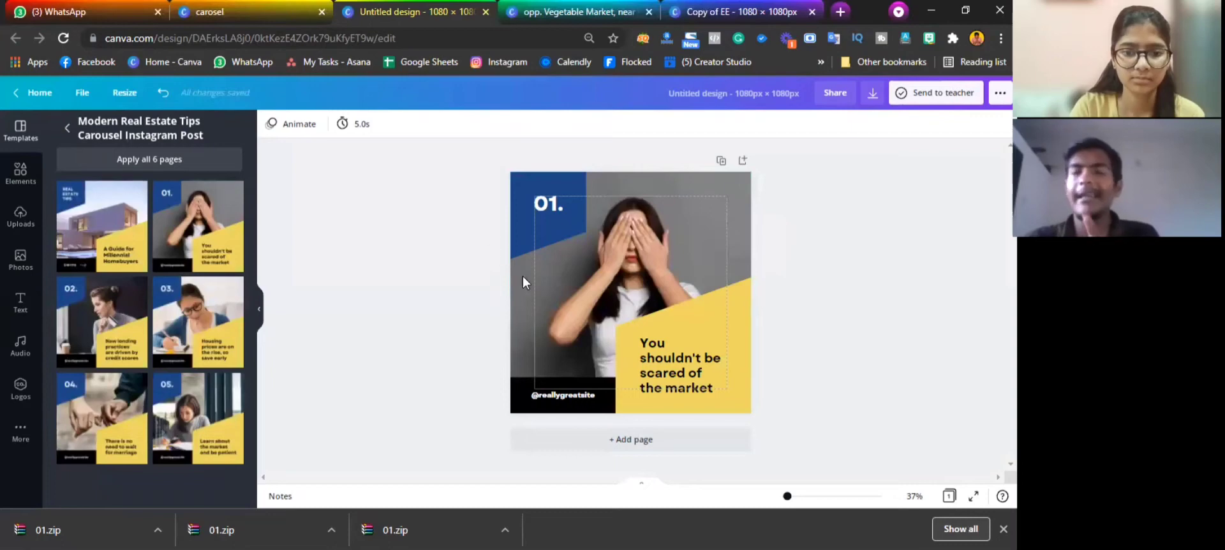
click(541, 236)
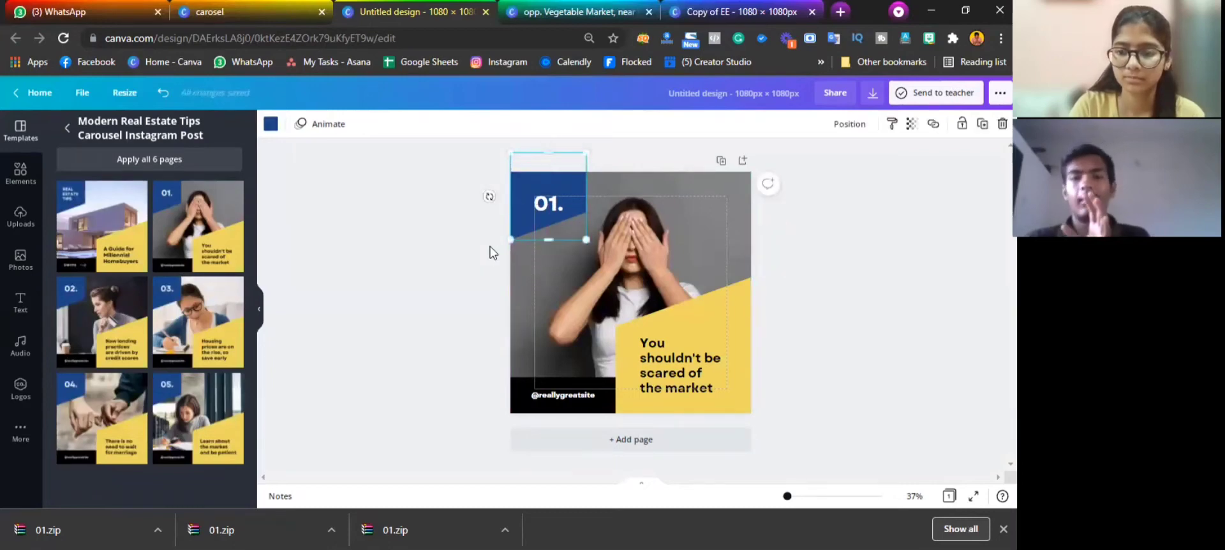
click(452, 262)
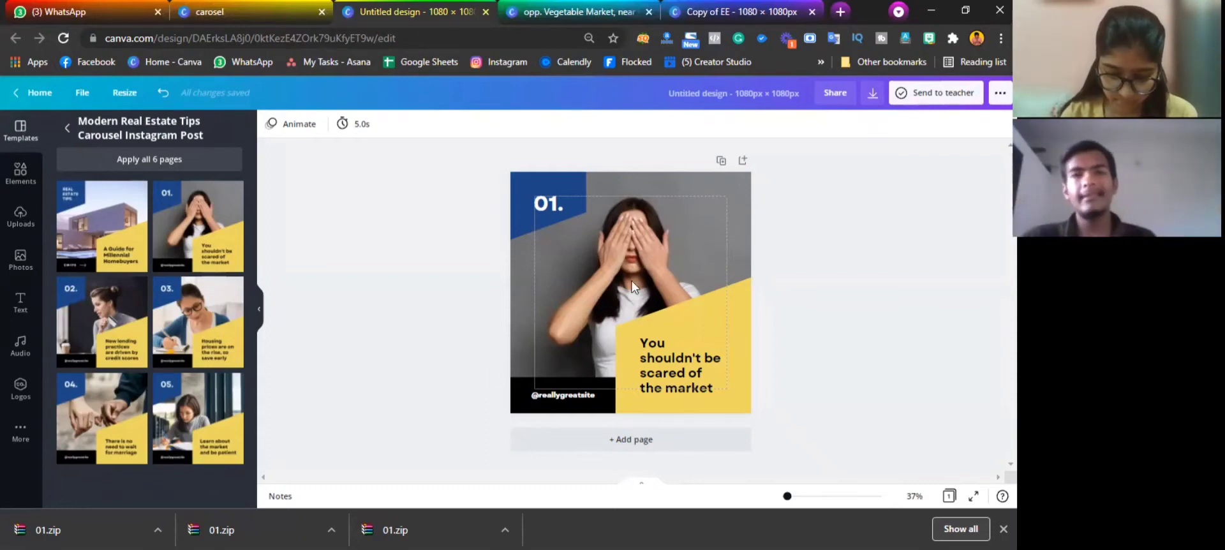
click(578, 8)
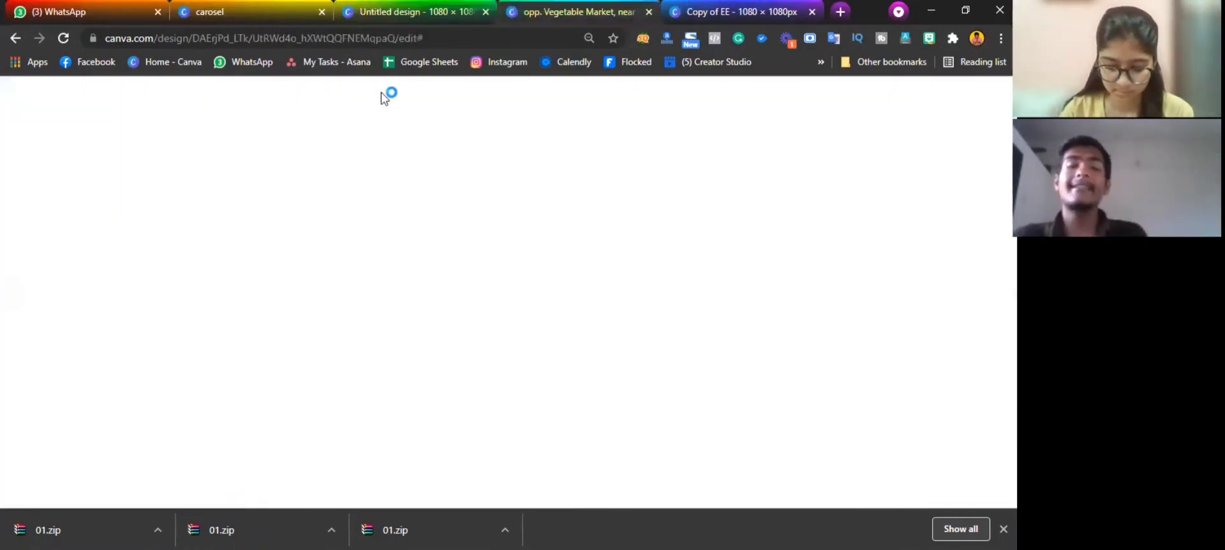
click(407, 12)
click(554, 7)
click(437, 11)
Delete all the template elements and the background photo from the page and return to the "carosel" template results
drag(448, 155, 557, 296)
key(Delete)
click(676, 258)
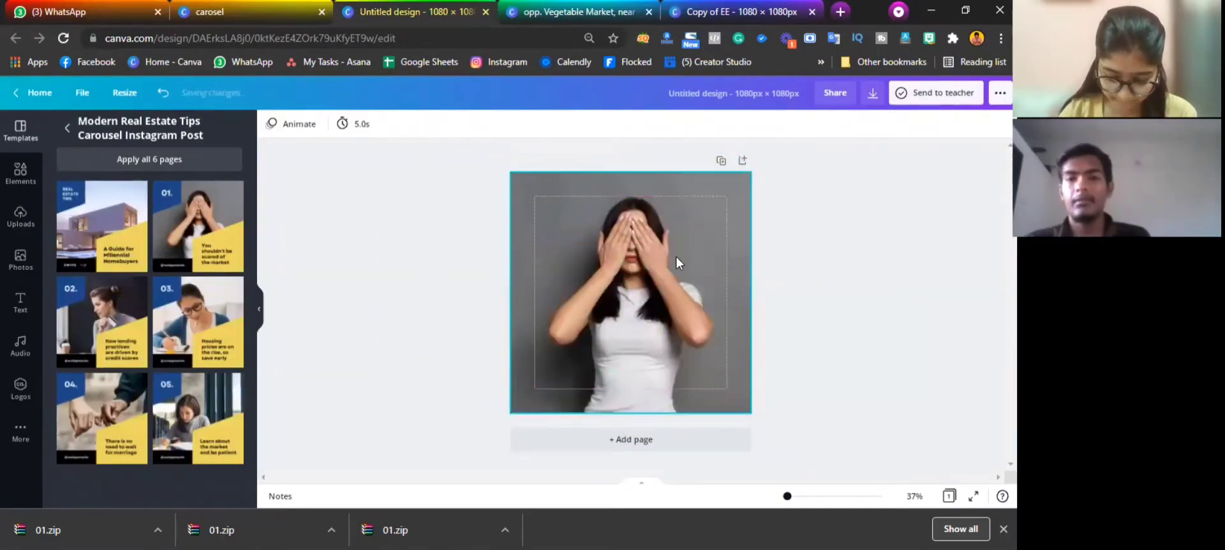
key(Delete)
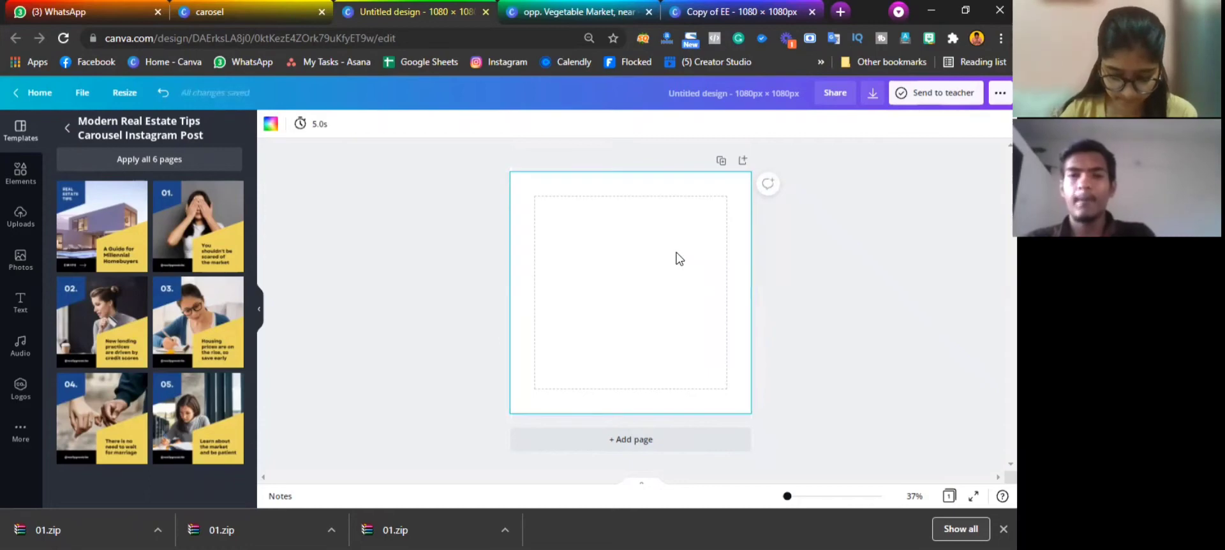
click(66, 128)
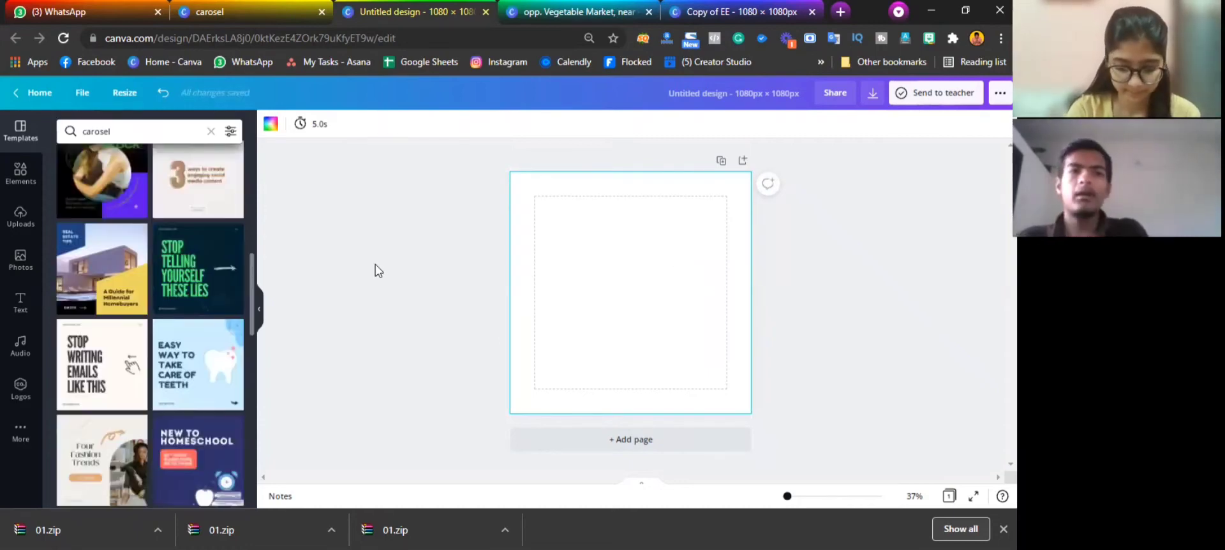
Add a paragraph text box to the empty page and add a blank second page
click(588, 294)
key(t)
click(607, 293)
click(631, 439)
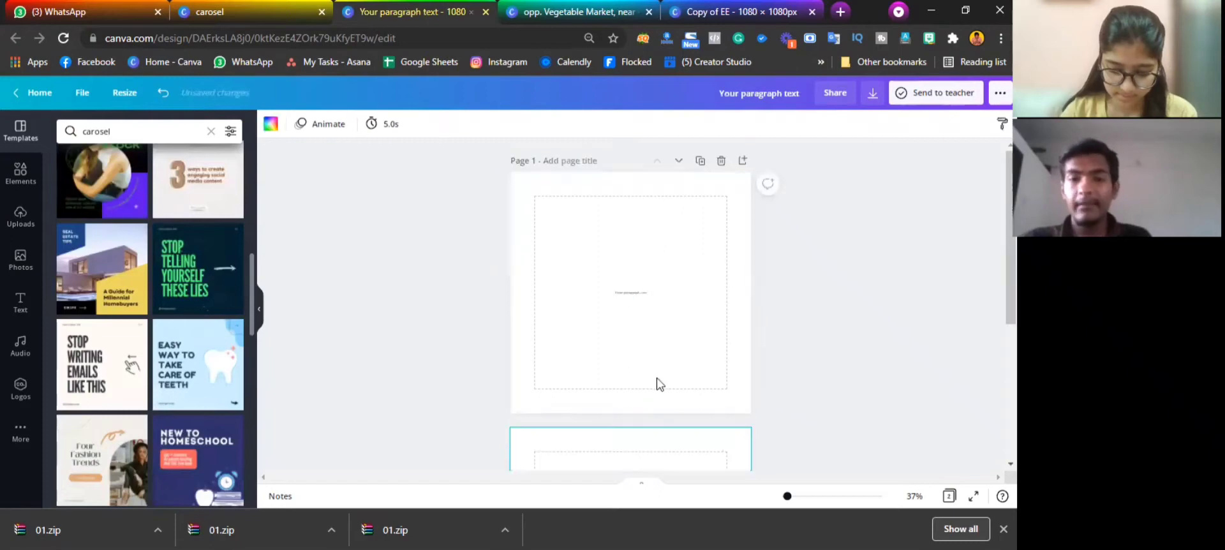
scroll(642, 267, up, 3)
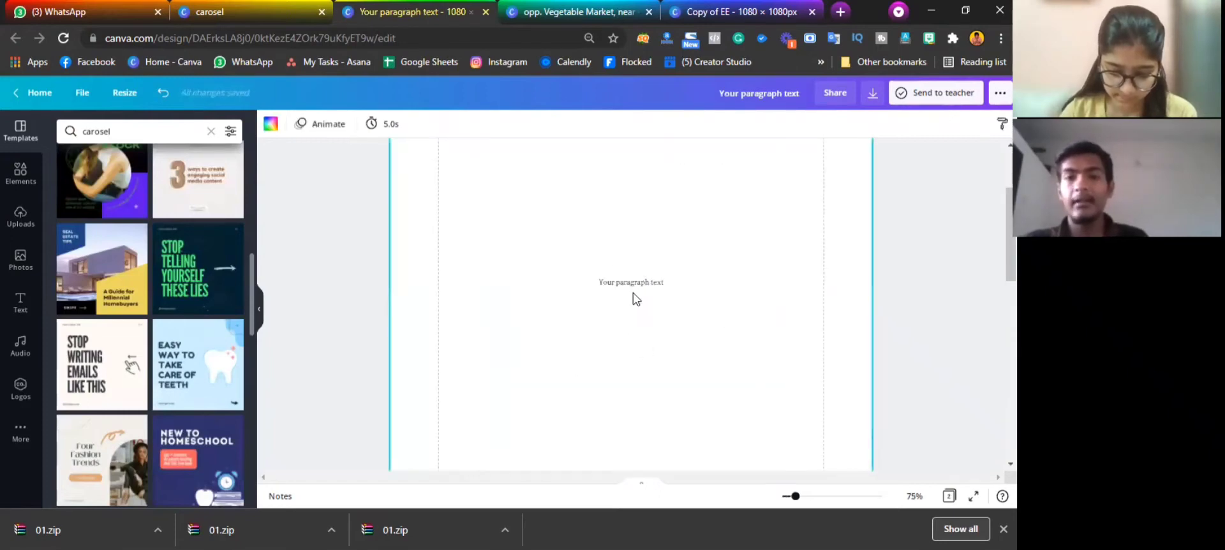
Enlarge the text on page 1 to size 72.4 and fit it as a narrow block in the page's upper left area
drag(629, 290, 585, 273)
drag(770, 352, 946, 345)
drag(748, 305, 621, 216)
drag(820, 203, 614, 240)
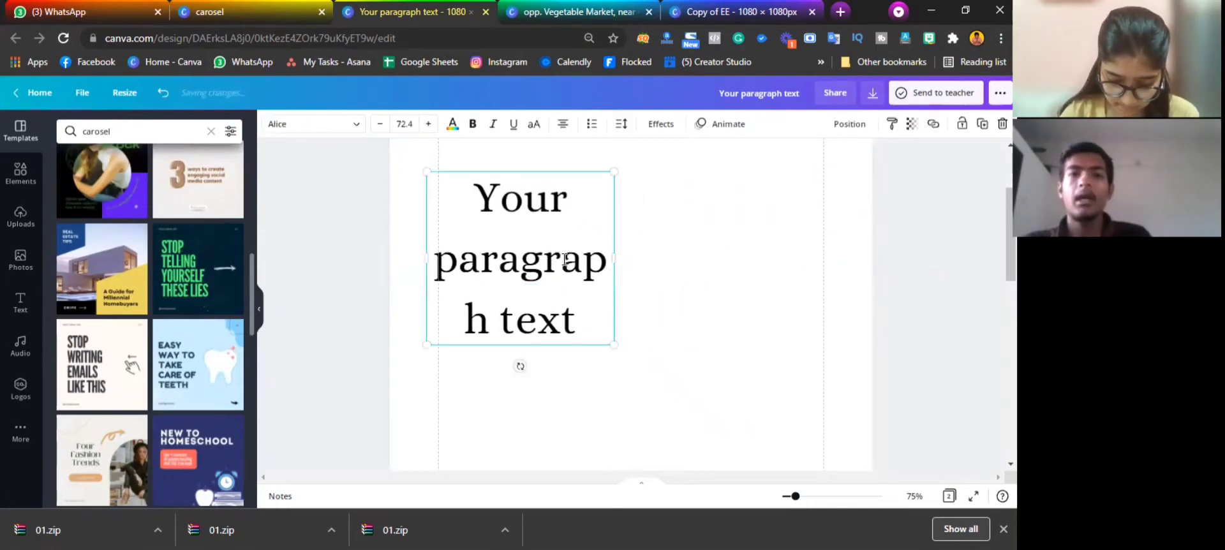
Replace the placeholder text with "Title here you write", one word per line
key(ctrl+a)
key(BackSpace)
text(Title)
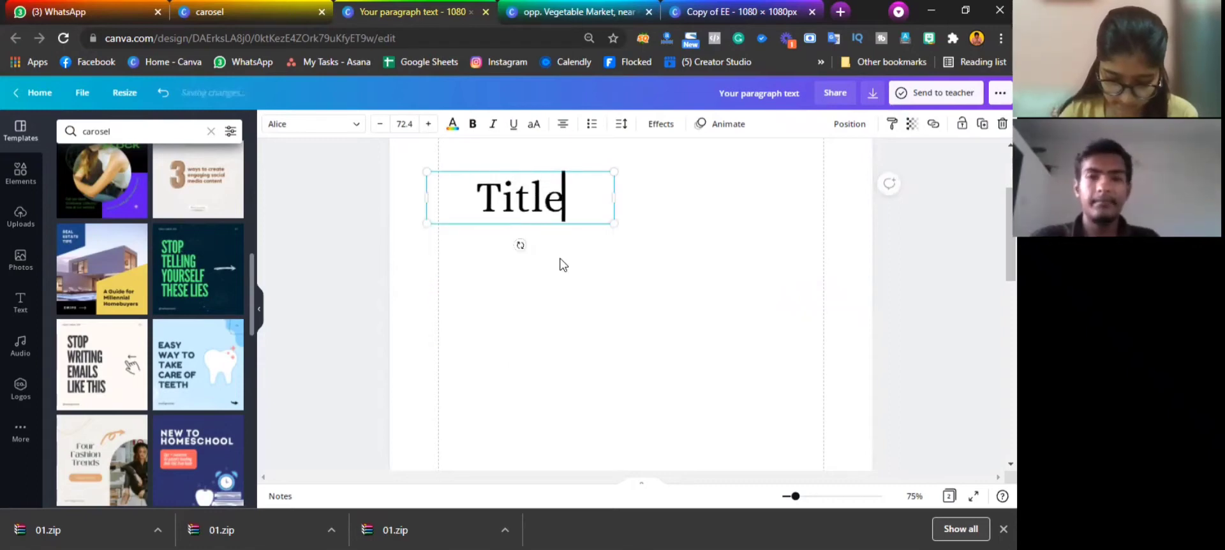
key(Return)
text(here)
key(Return)
text(you write)
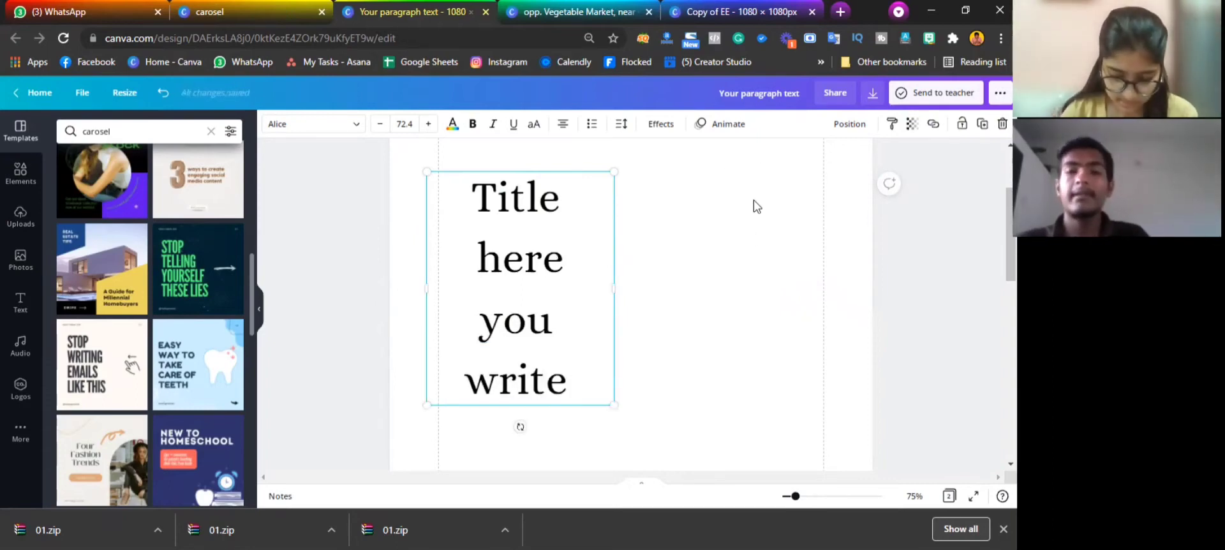
Make the title text bold and move it slightly up and inward within the page margins
click(785, 227)
key(ctrl+minus)
click(493, 313)
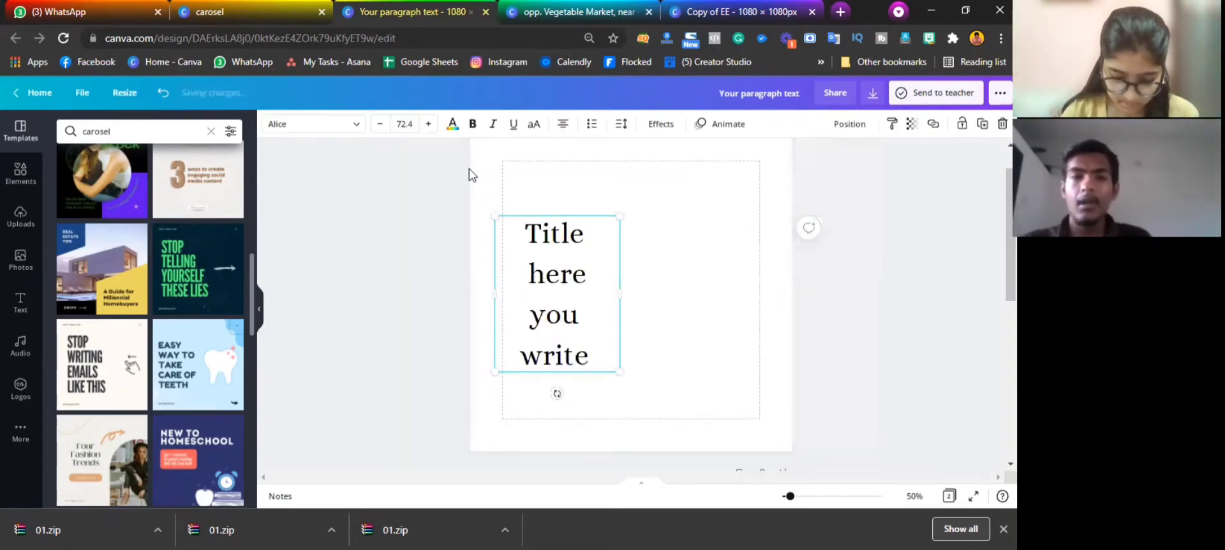
click(472, 123)
drag(612, 338, 620, 322)
click(448, 372)
Find the uploaded picture of the delivery man in a red shirt carrying a box and add it to page 1
click(10, 220)
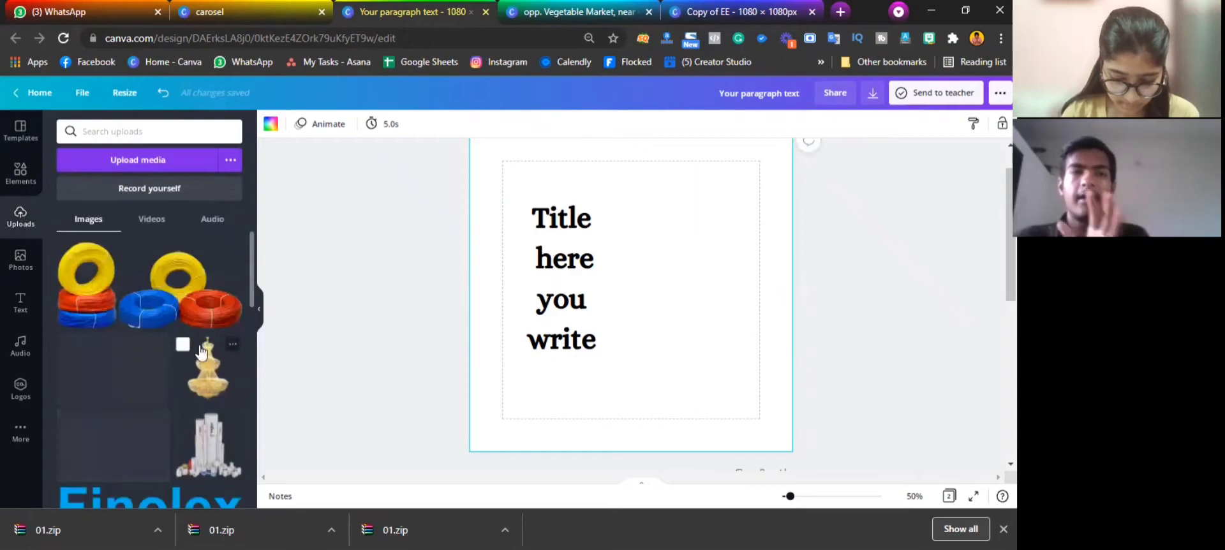
scroll(135, 360, down, 5)
scroll(135, 359, down, 10)
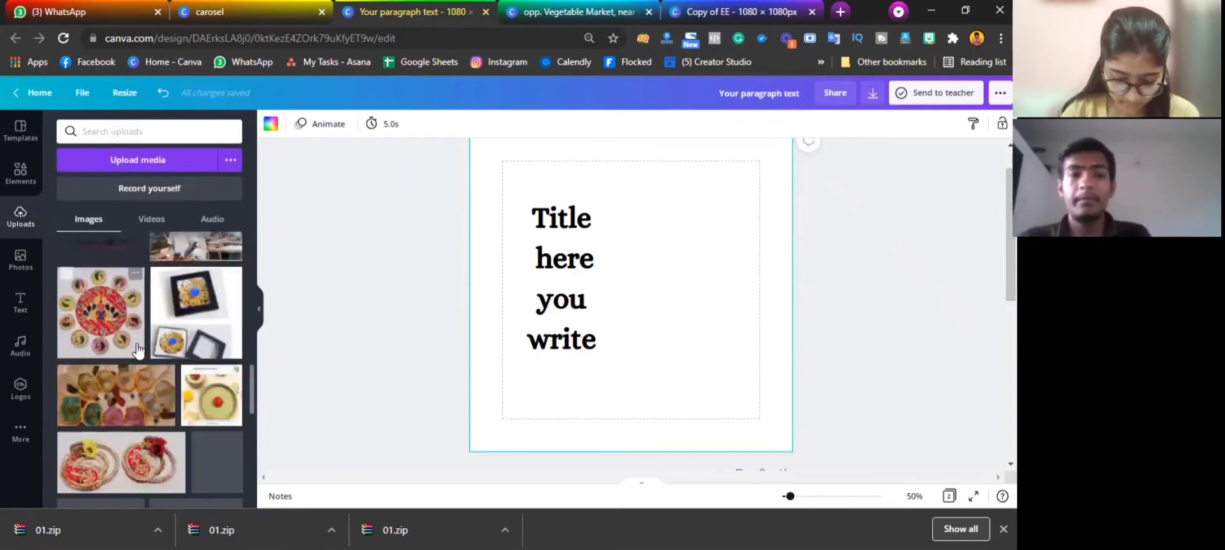
scroll(143, 372, down, 10)
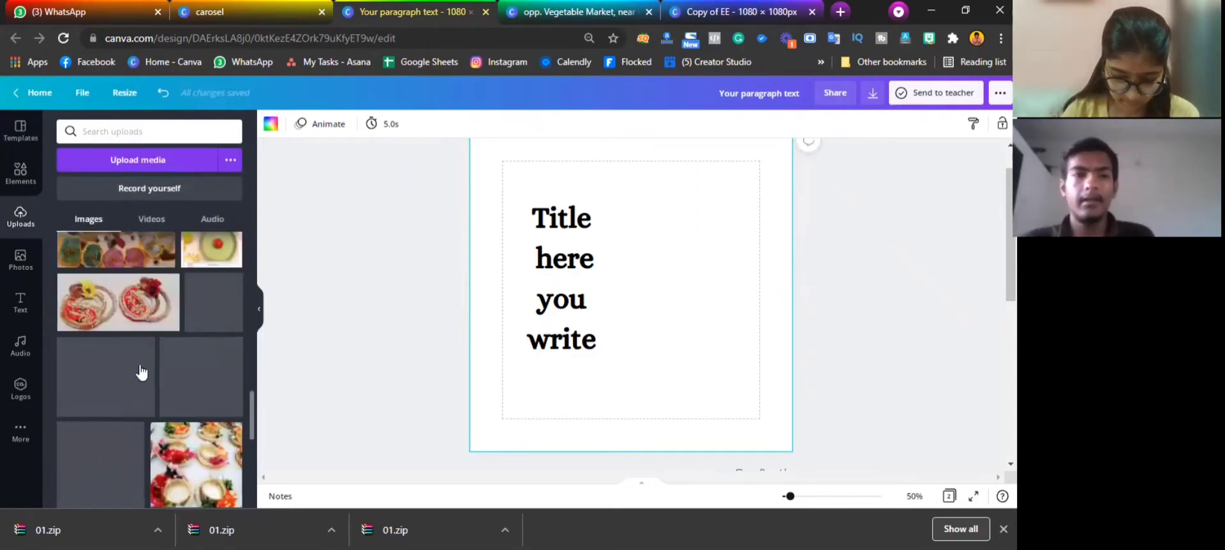
scroll(159, 354, down, 10)
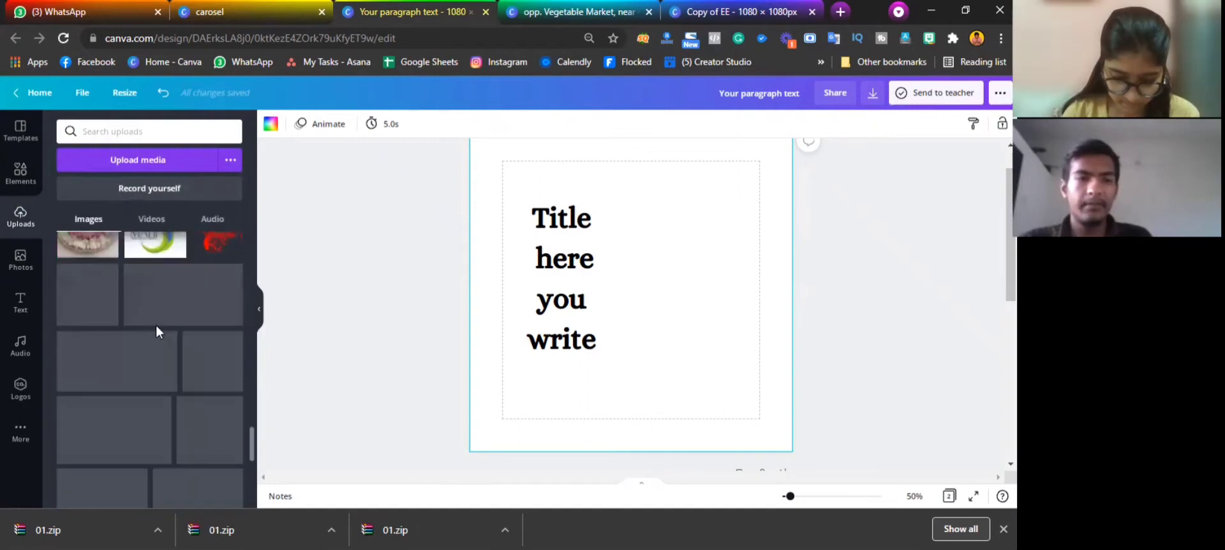
scroll(138, 343, down, 10)
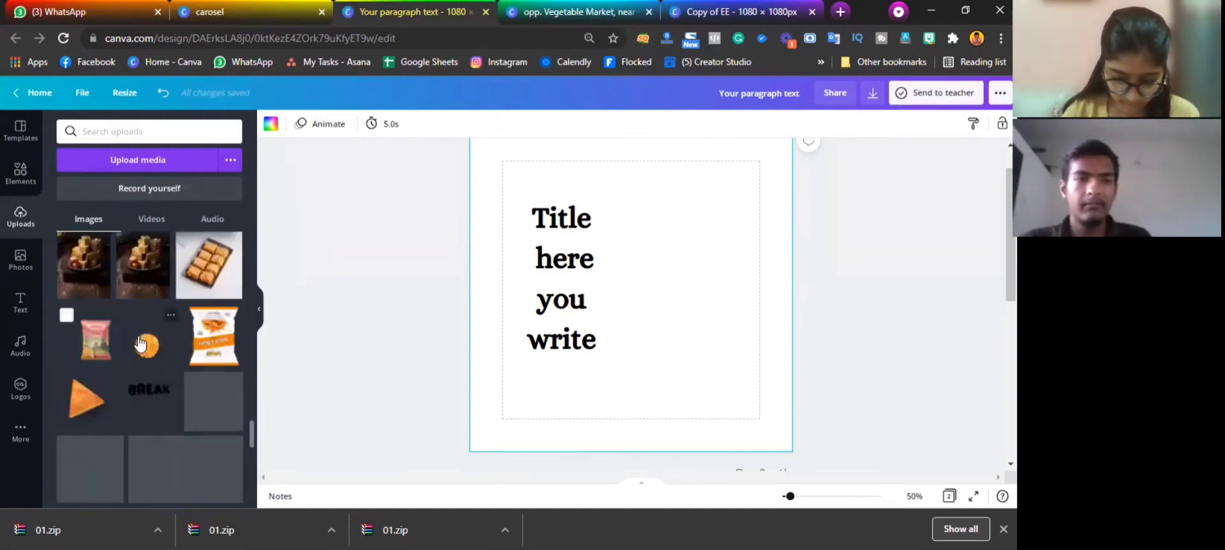
scroll(156, 348, down, 10)
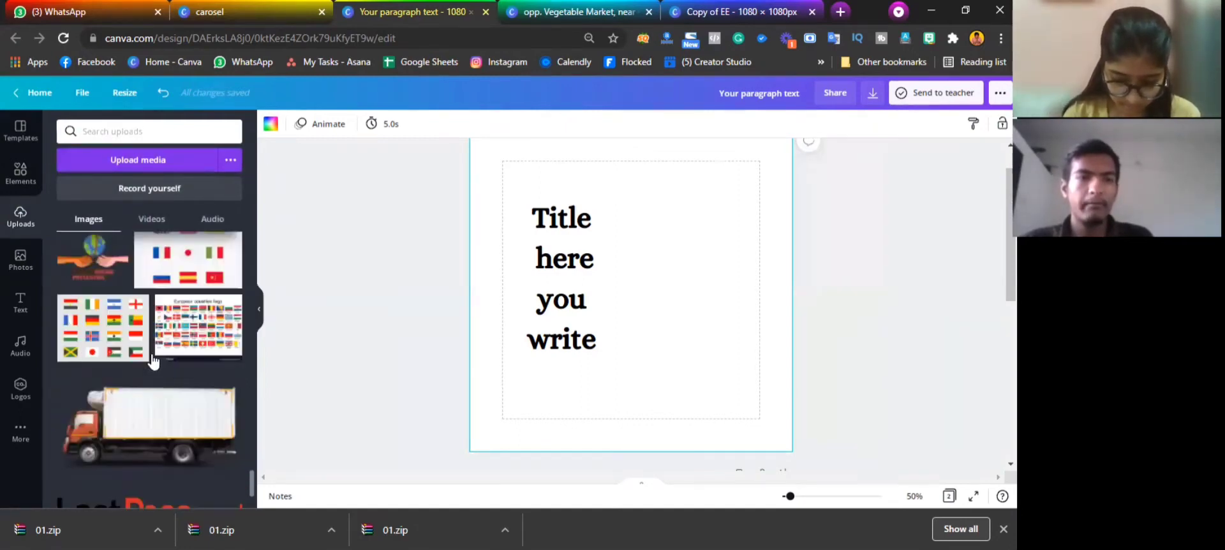
scroll(160, 357, down, 10)
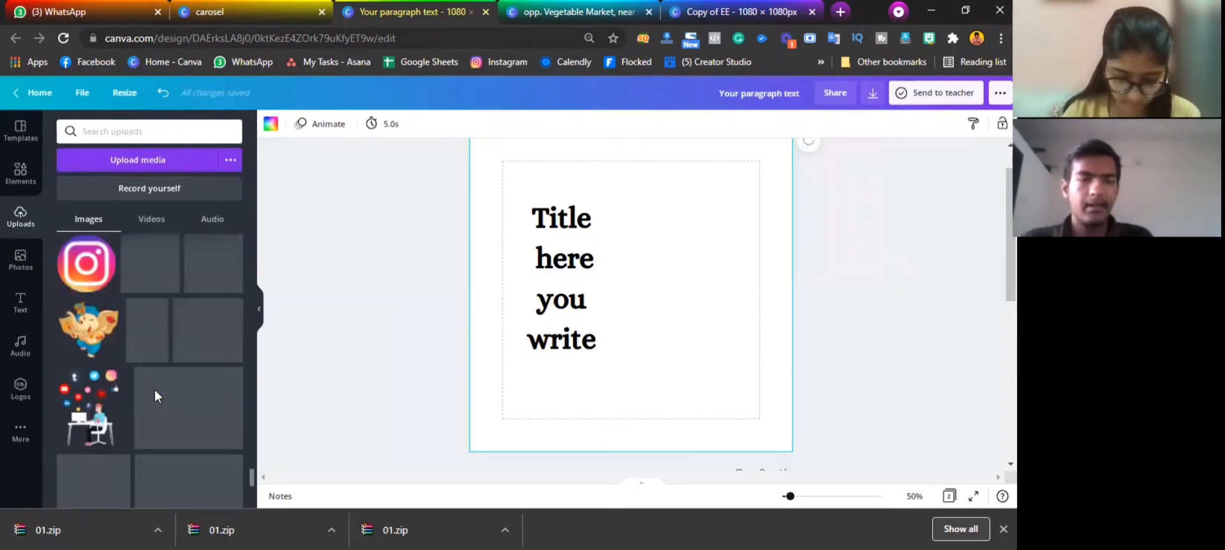
scroll(138, 328, up, 5)
scroll(137, 327, down, 10)
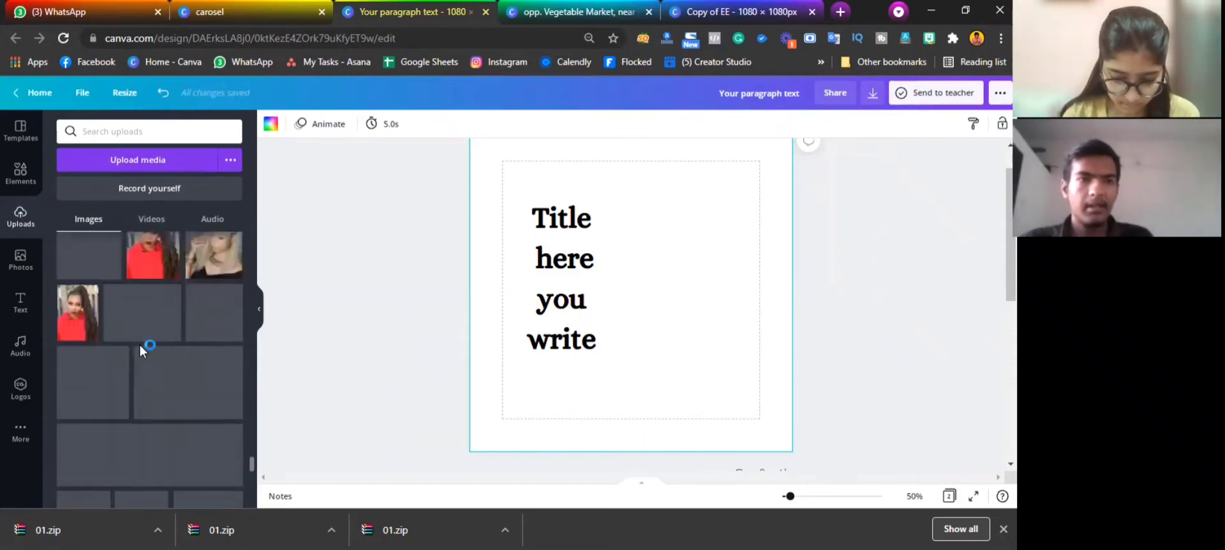
scroll(139, 346, up, 5)
scroll(140, 338, down, 5)
scroll(143, 331, down, 9)
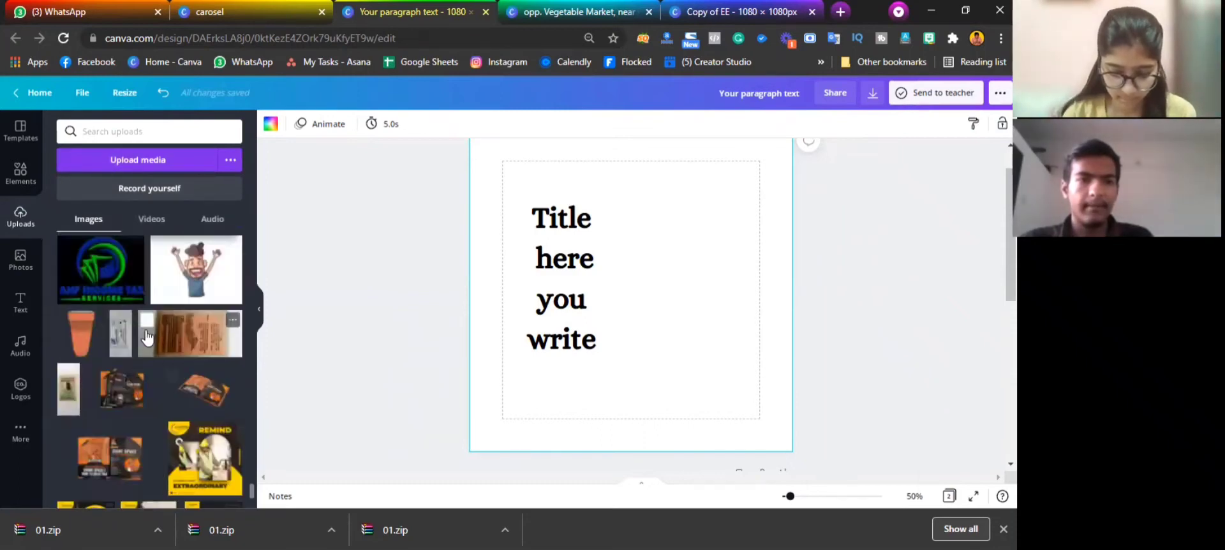
scroll(147, 336, up, 6)
scroll(147, 337, down, 4)
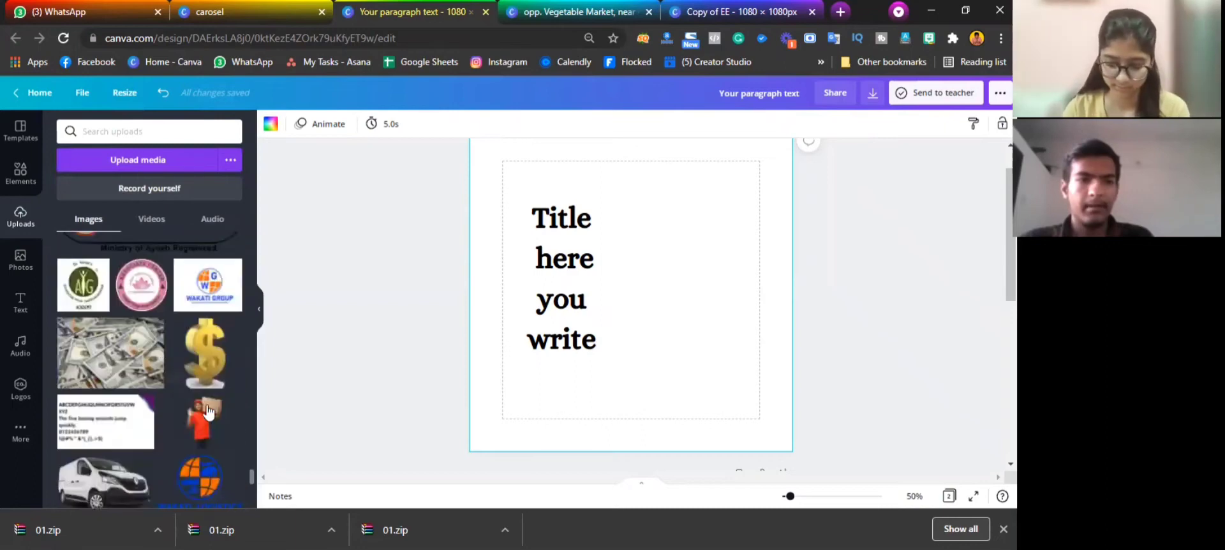
click(354, 281)
click(203, 418)
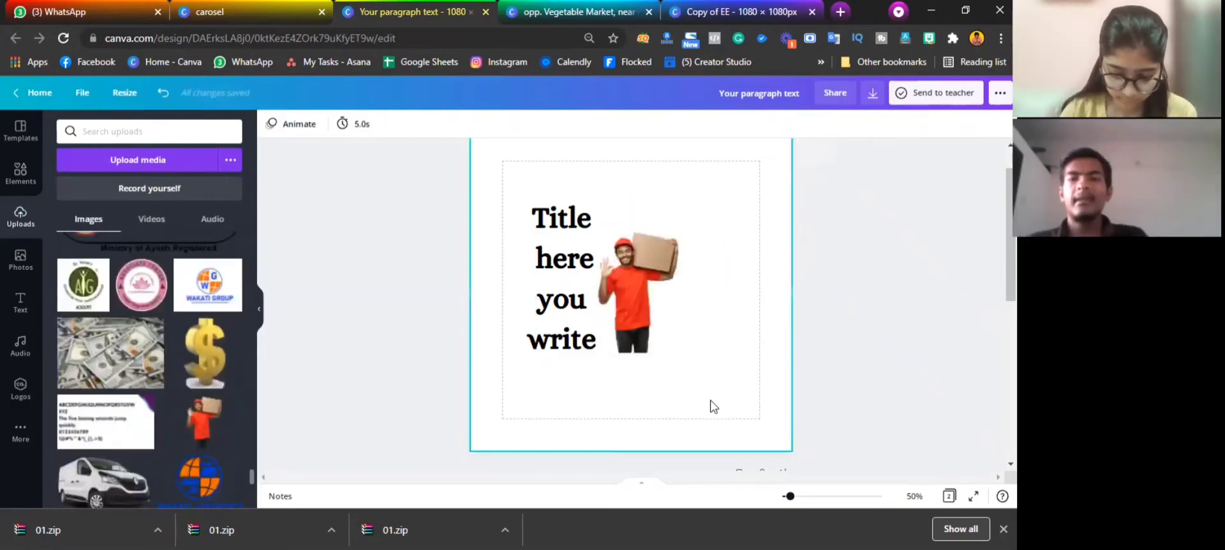
Enlarge the delivery man picture and place it in the page's lower right area, resting on the bottom edge
click(691, 323)
drag(730, 300, 738, 271)
drag(588, 275, 570, 394)
drag(706, 311, 774, 372)
drag(759, 299, 750, 299)
click(943, 274)
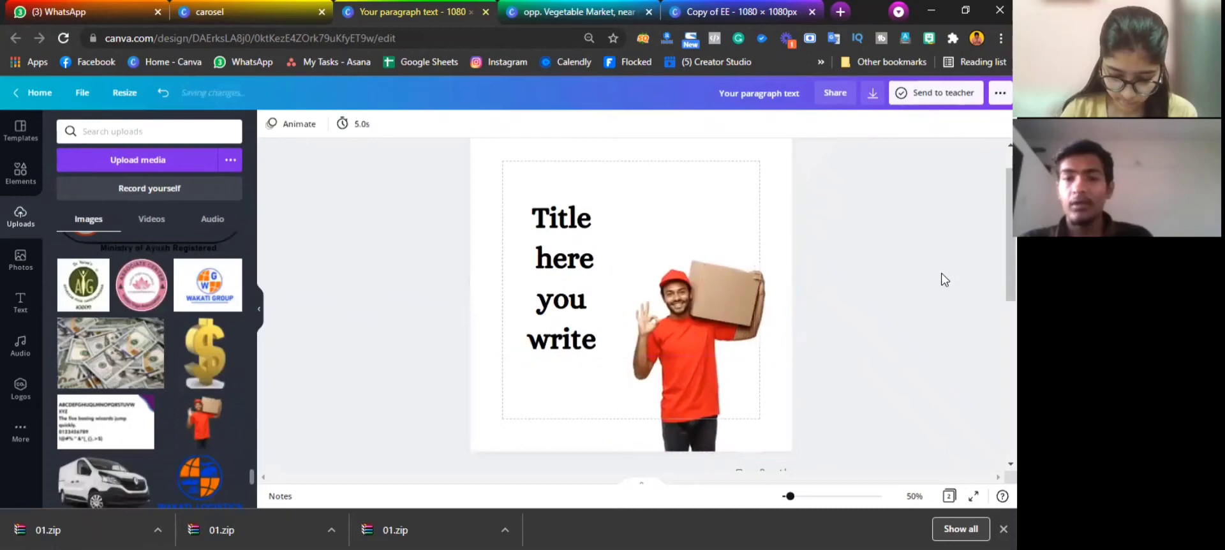
Try the photo's tan and dark red as page 1's background, and set it to the custom blue #759CFF
scroll(942, 275, down, 1)
scroll(943, 274, down, 2)
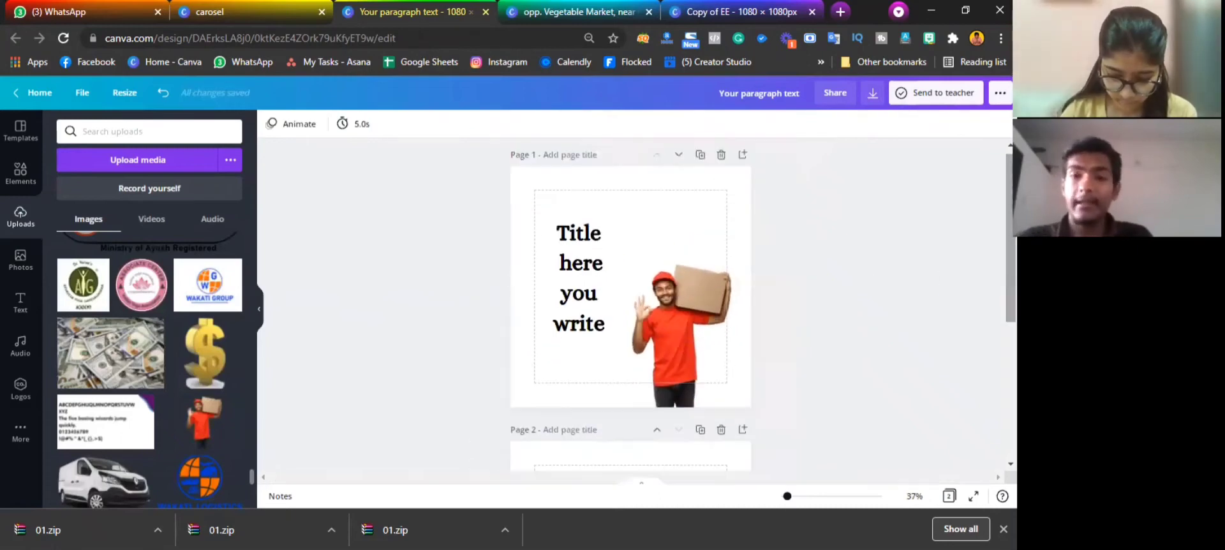
click(538, 186)
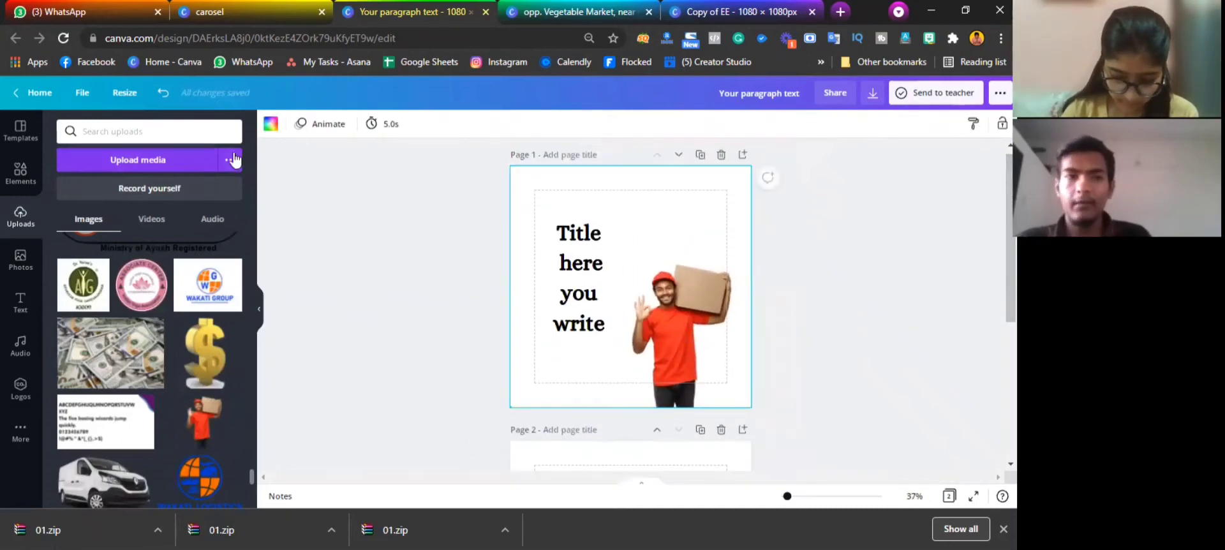
click(270, 124)
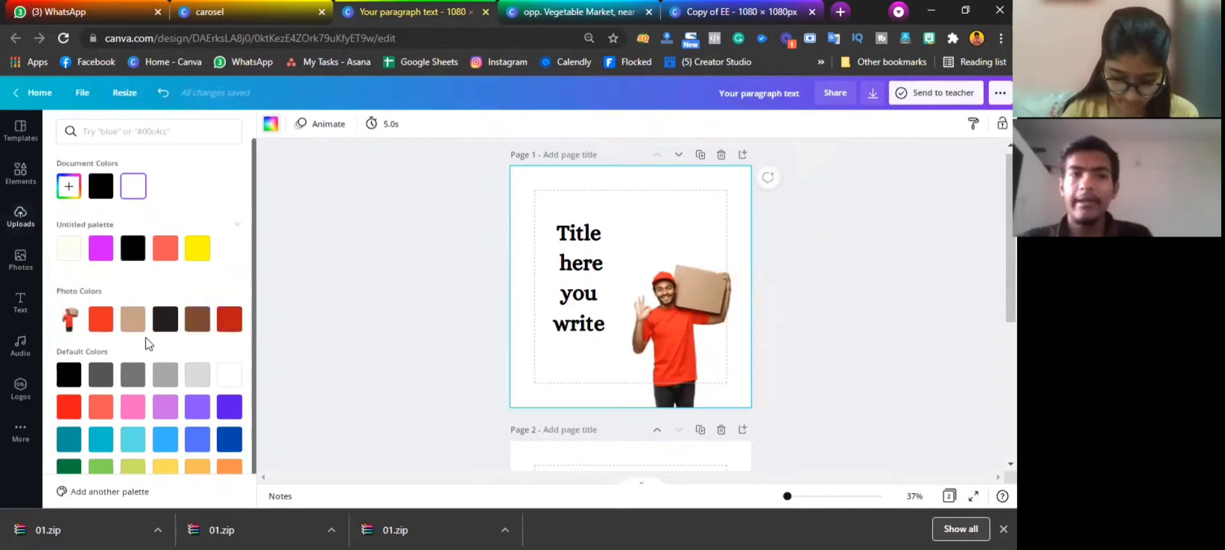
click(131, 322)
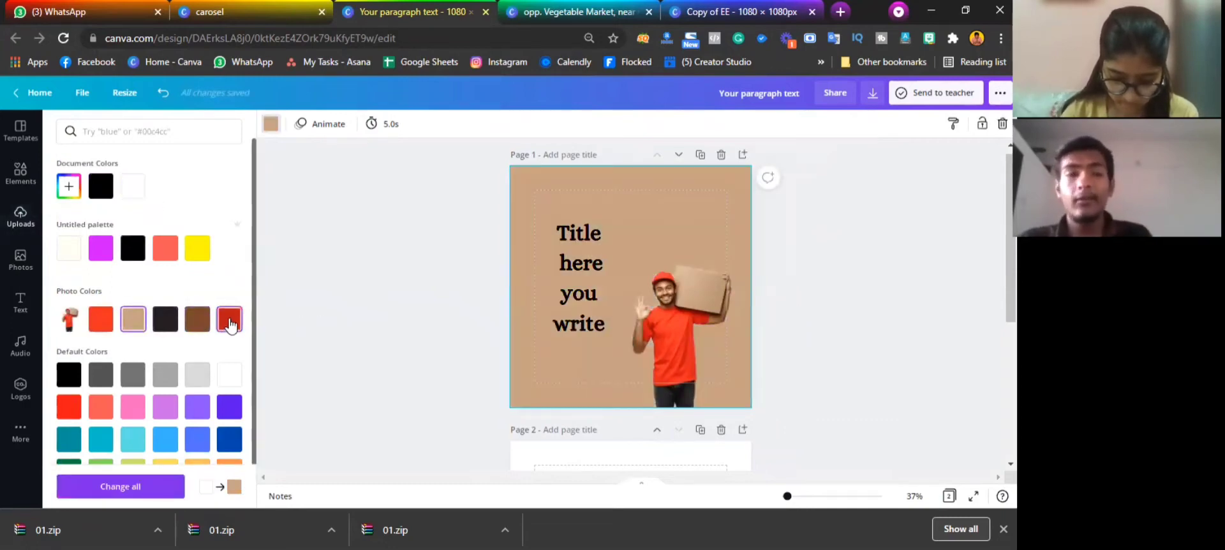
click(229, 319)
click(69, 186)
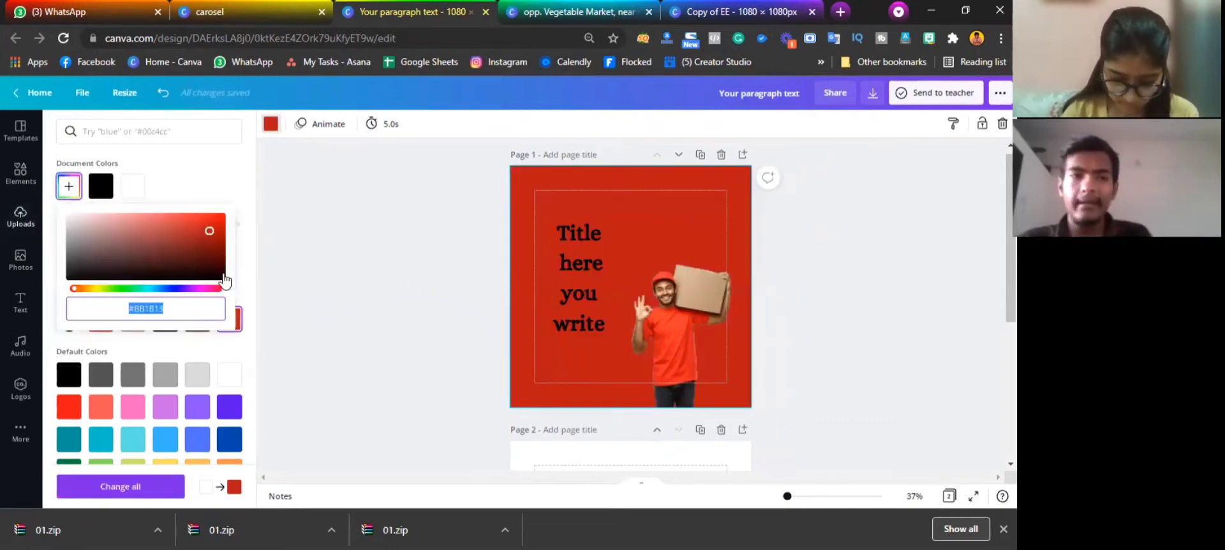
click(152, 217)
click(164, 289)
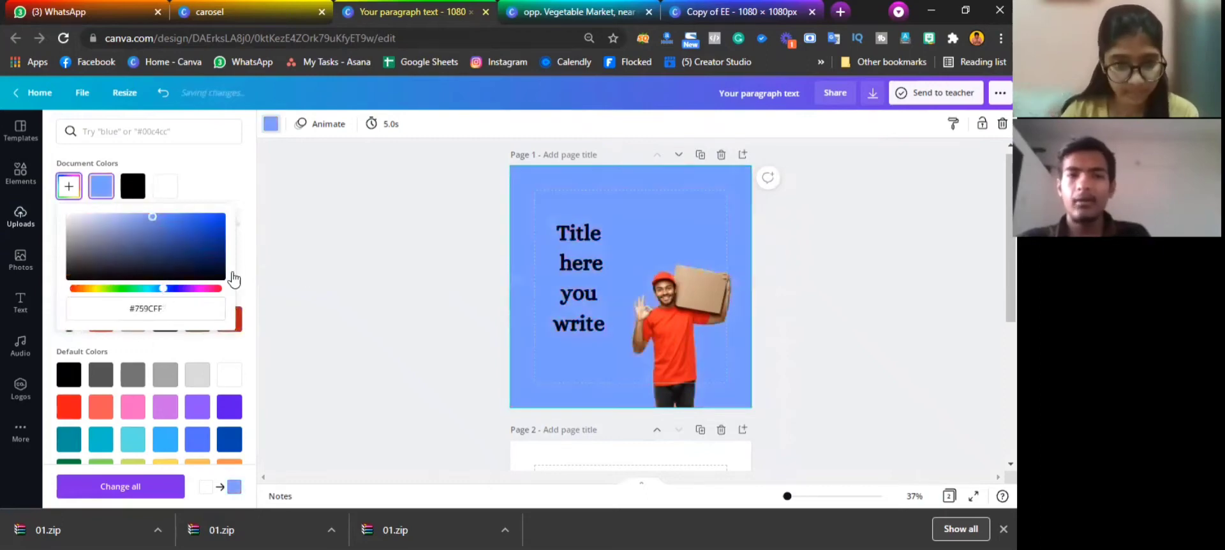
click(558, 280)
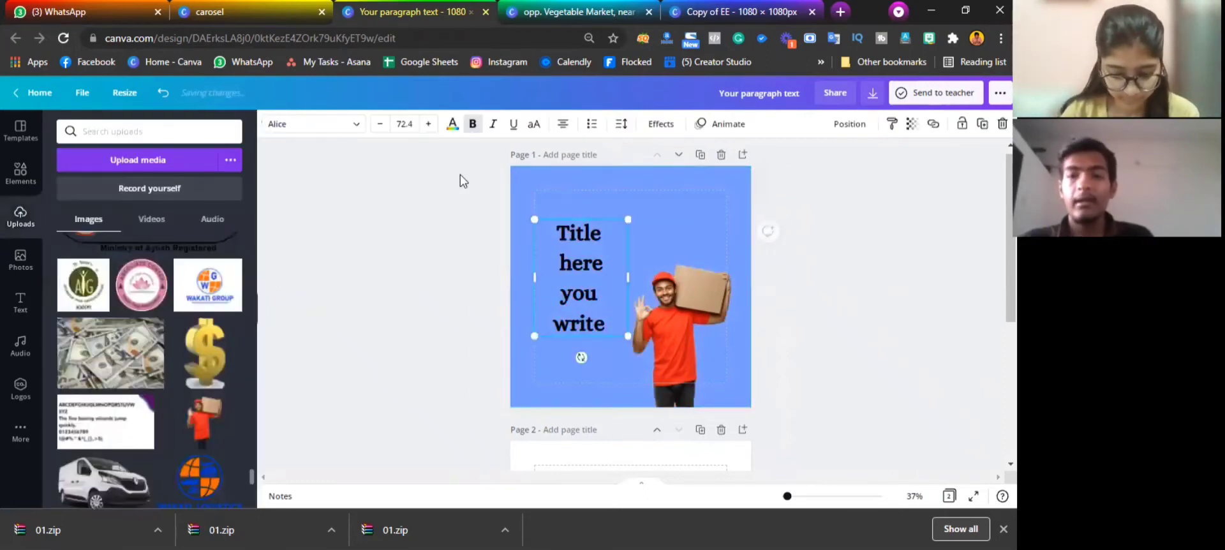
click(347, 124)
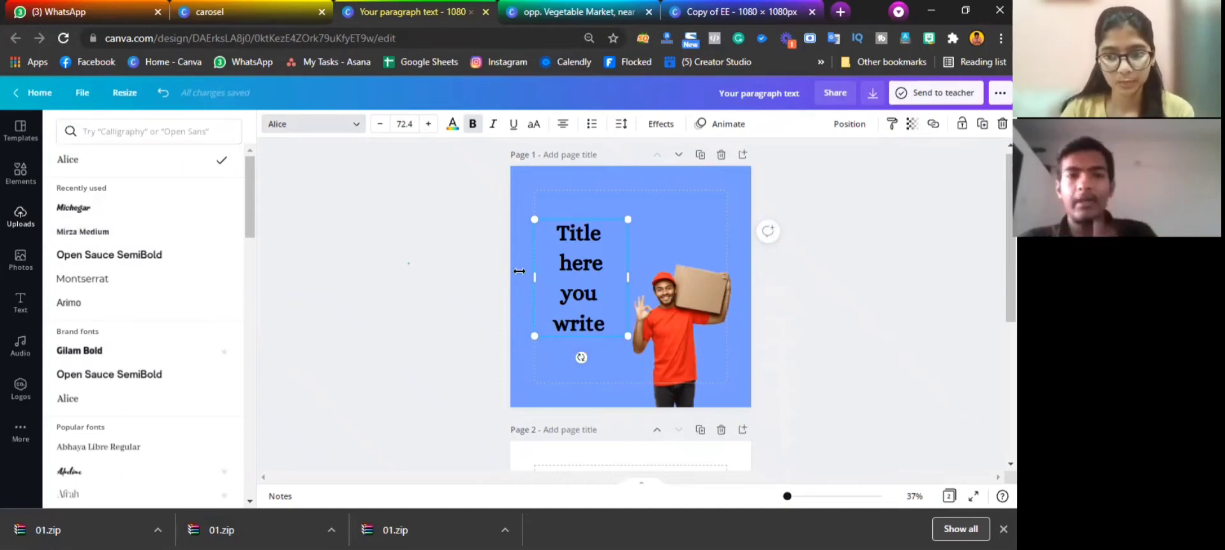
click(556, 275)
click(448, 250)
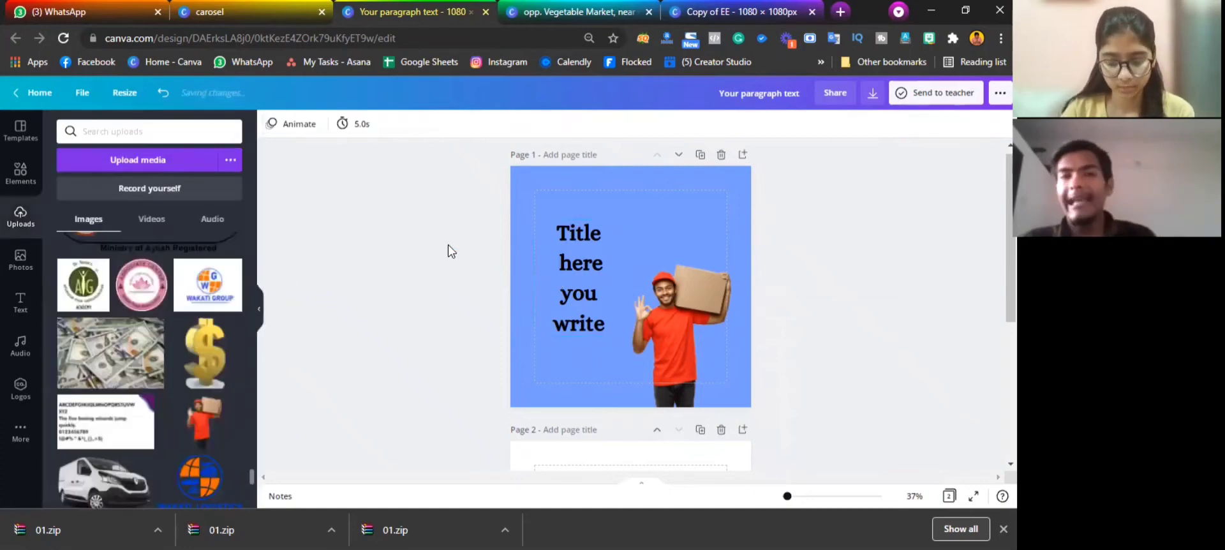
Format the title in Gilam Bold, uppercase and left-aligned, and enlarge it to size 104 beside the delivery man
click(606, 270)
click(329, 125)
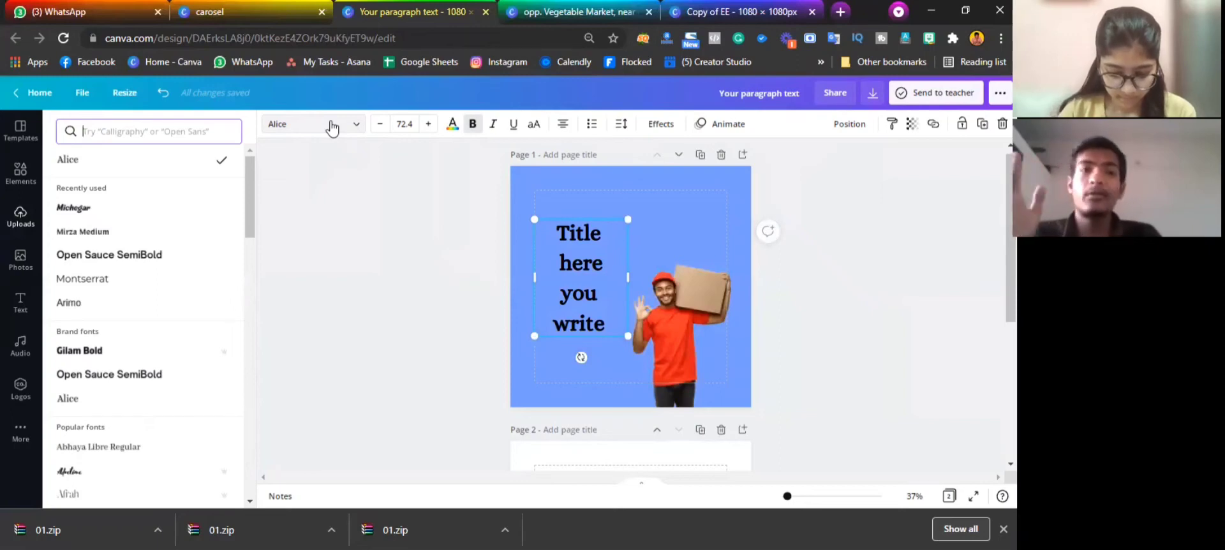
click(116, 350)
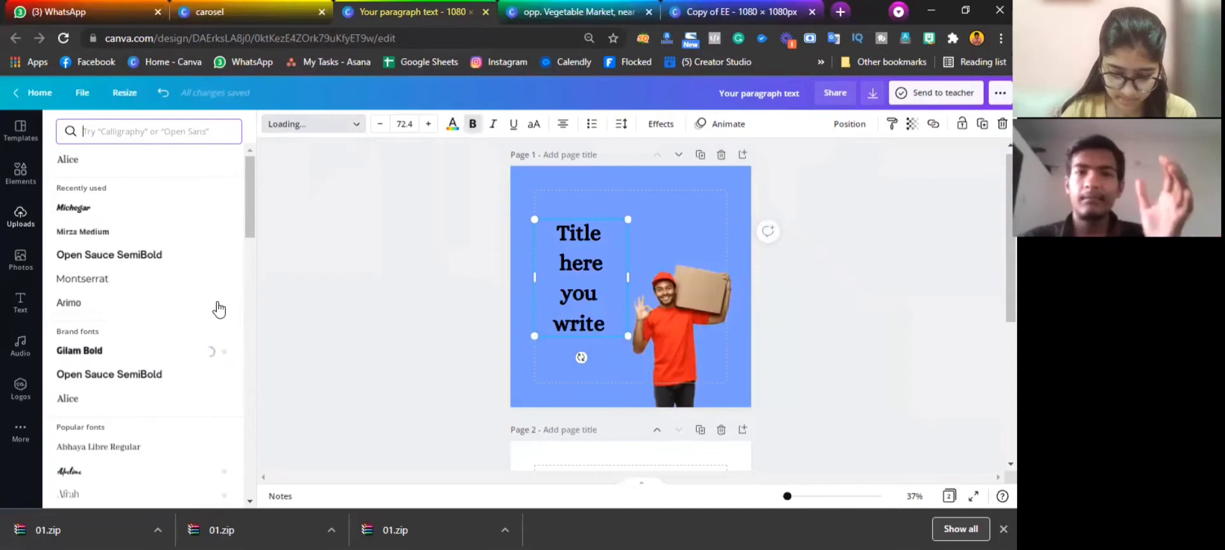
click(530, 127)
click(562, 126)
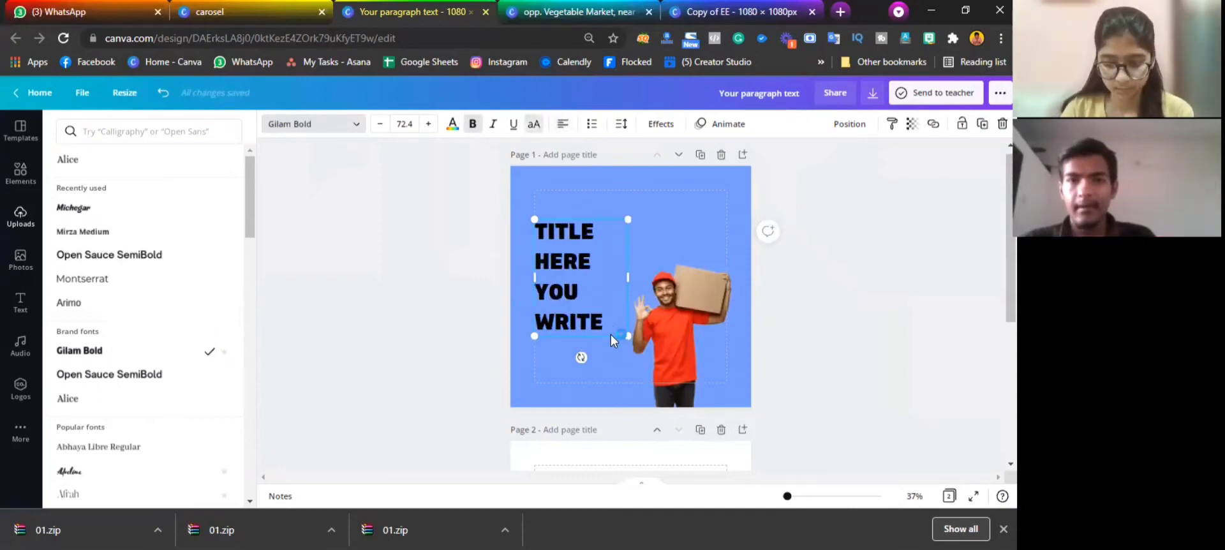
drag(627, 333, 669, 370)
drag(582, 319, 578, 305)
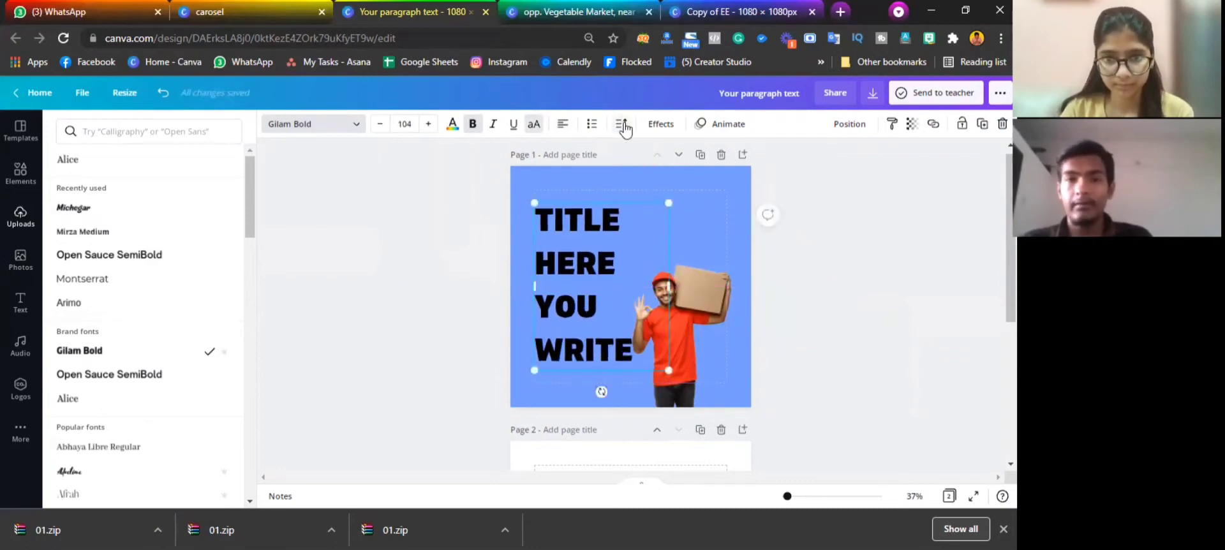
Tighten the line spacing of page 1's title so its four lines sit closer together
click(622, 125)
drag(729, 191, 728, 191)
click(598, 277)
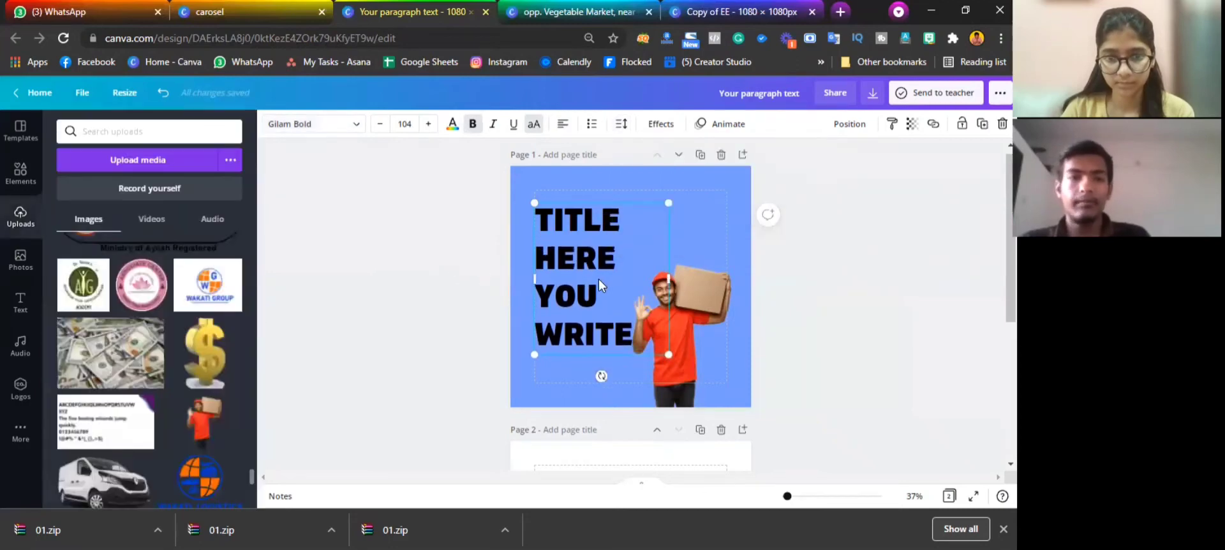
Change the font of the whole page 1 title to Anton
click(312, 124)
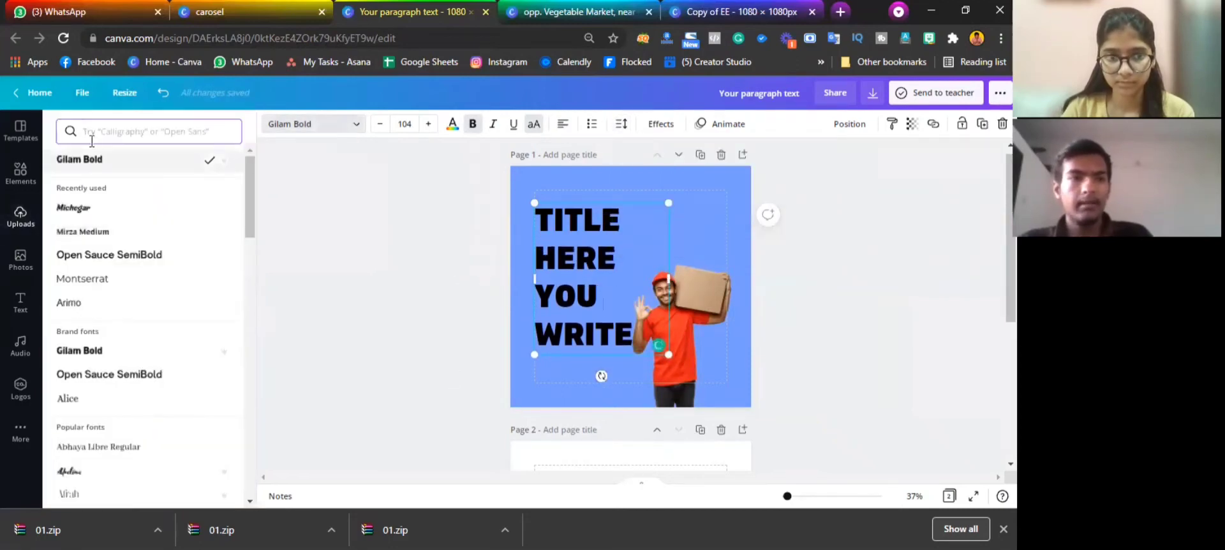
click(119, 131)
text(anto)
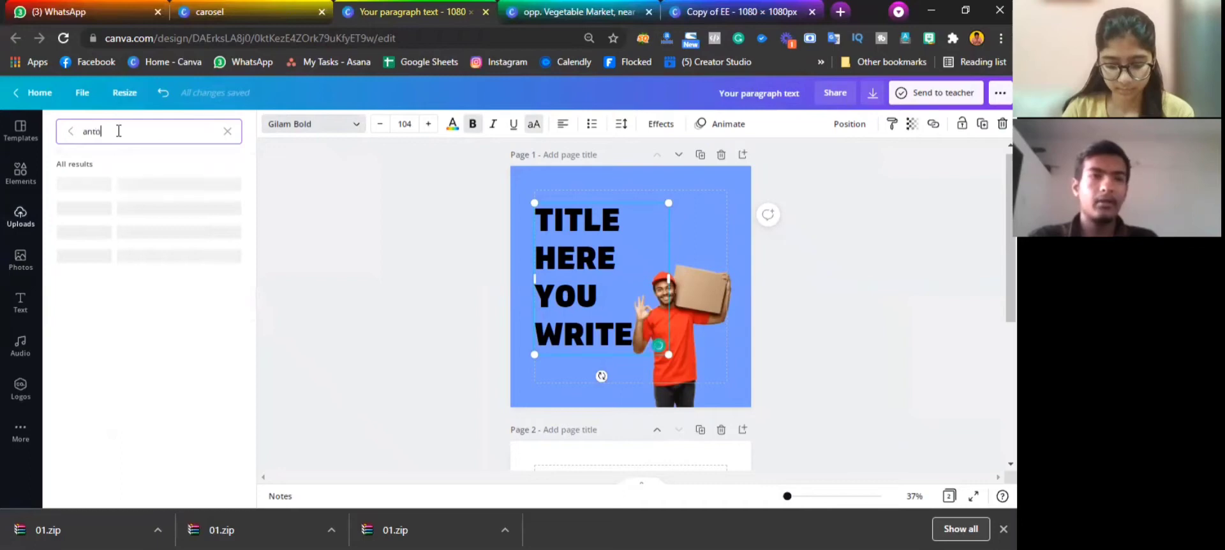
click(88, 185)
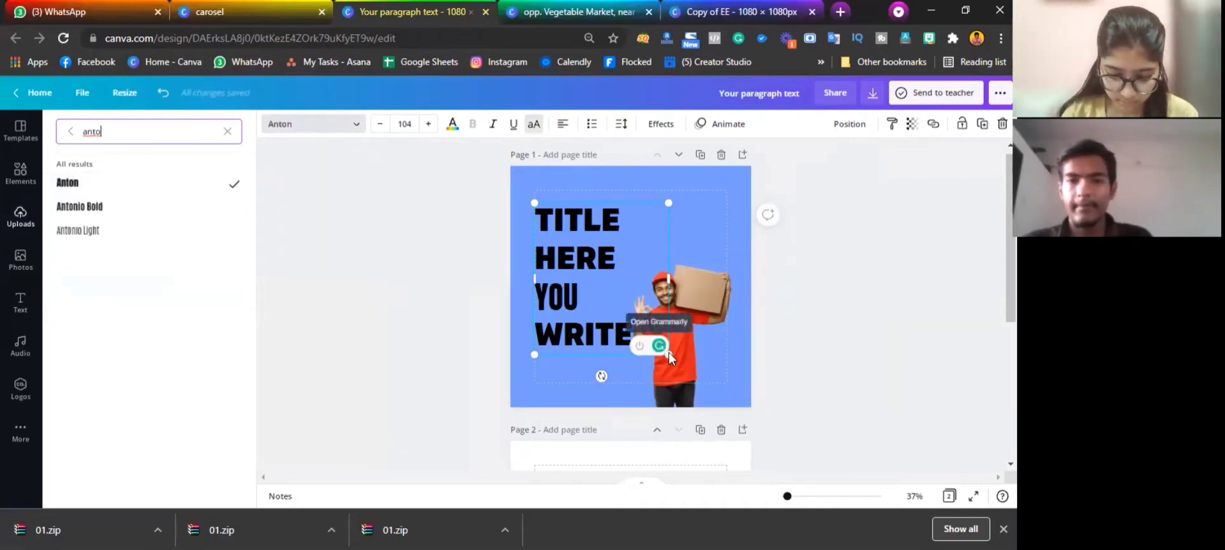
click(544, 233)
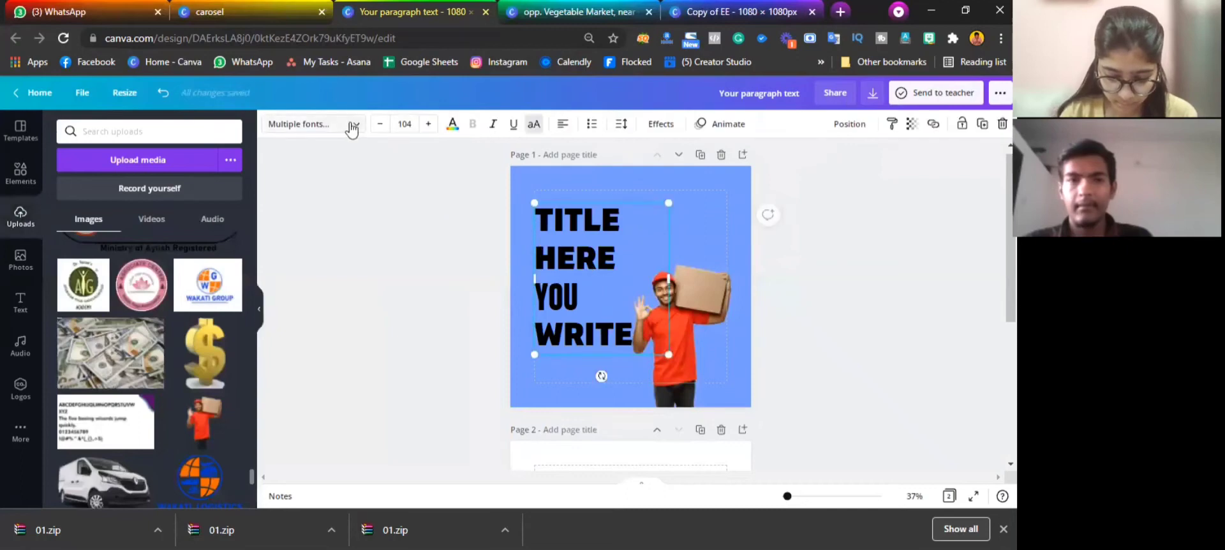
click(354, 125)
click(135, 185)
click(493, 274)
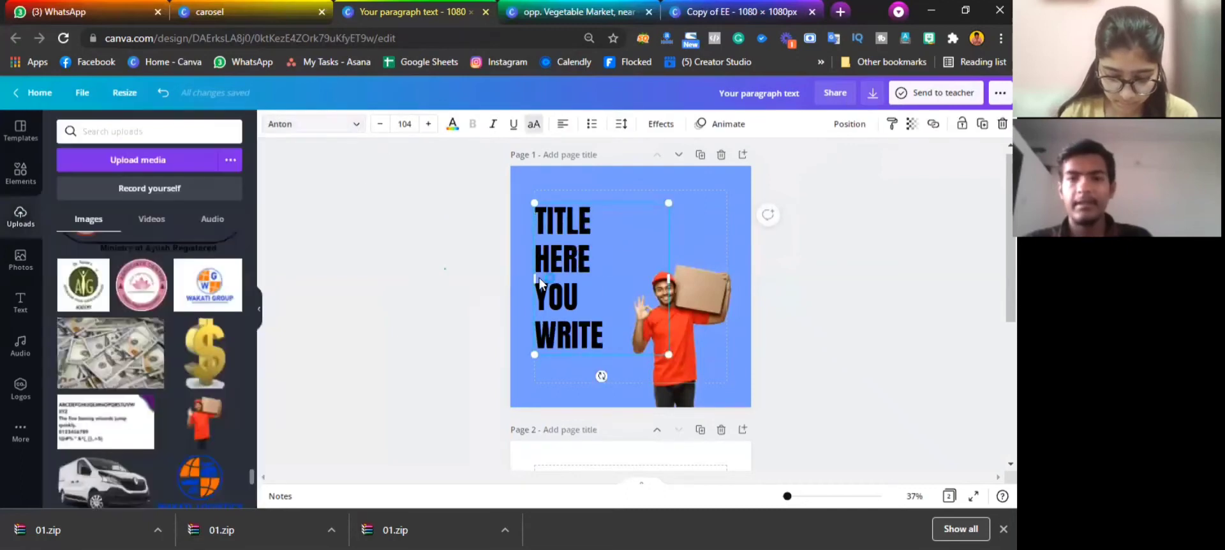
Narrow the title's text box to fit its words and enlarge the title to size 113
click(644, 277)
drag(668, 278, 613, 279)
drag(615, 361, 623, 368)
Enlarge the delivery man picture up to box height beside the title's first lines and shift it slightly right, clear of the text
click(721, 327)
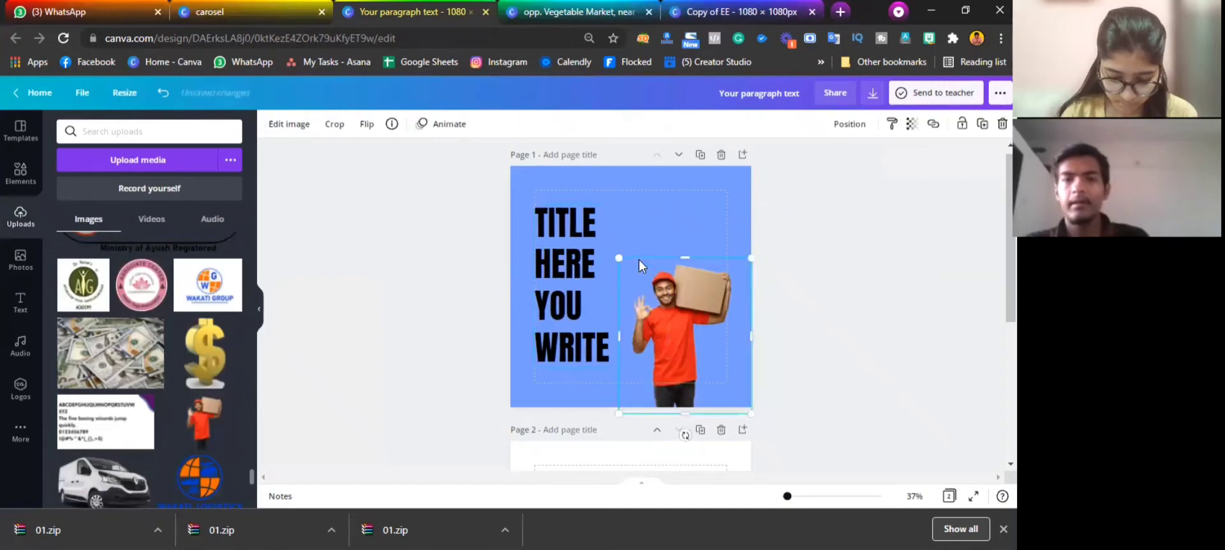
drag(618, 257, 590, 221)
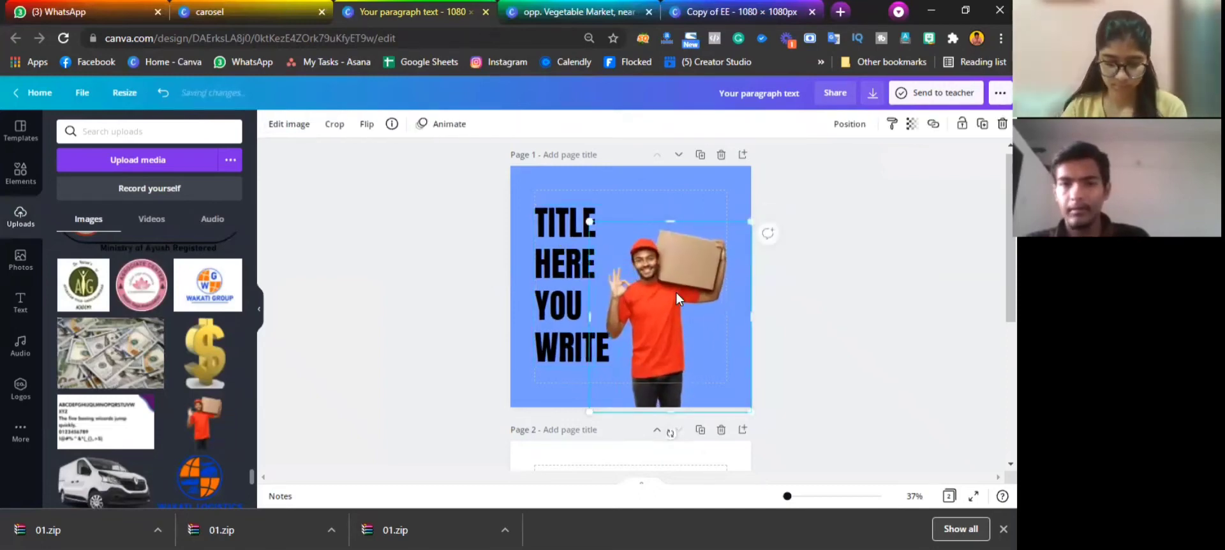
drag(676, 293, 687, 294)
Enlarge the title to size 122, filling the height up to the upper margin guide
click(610, 220)
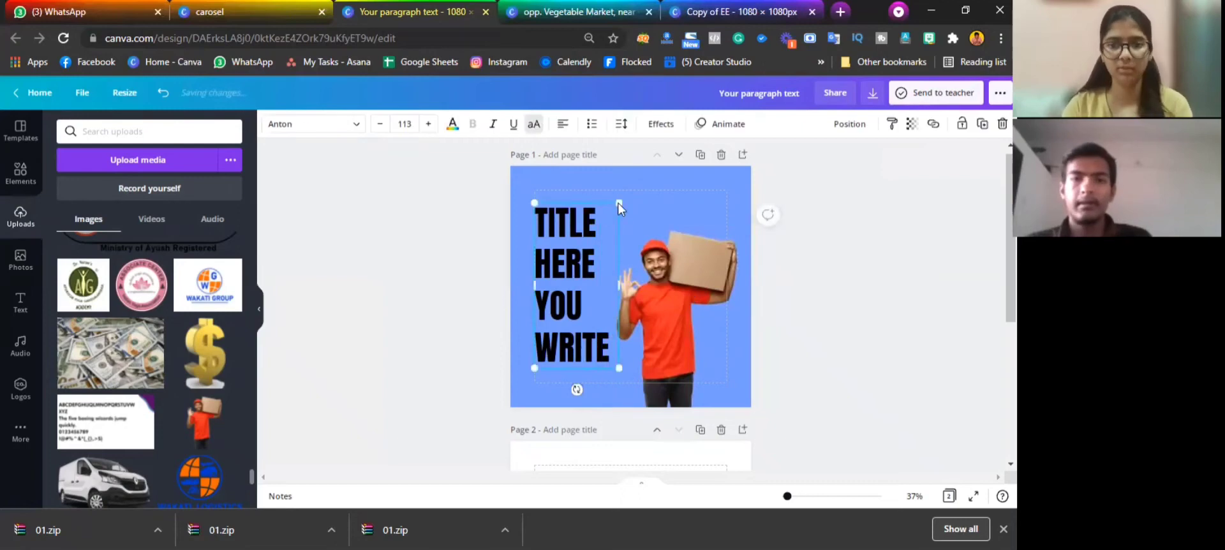
drag(619, 201, 625, 194)
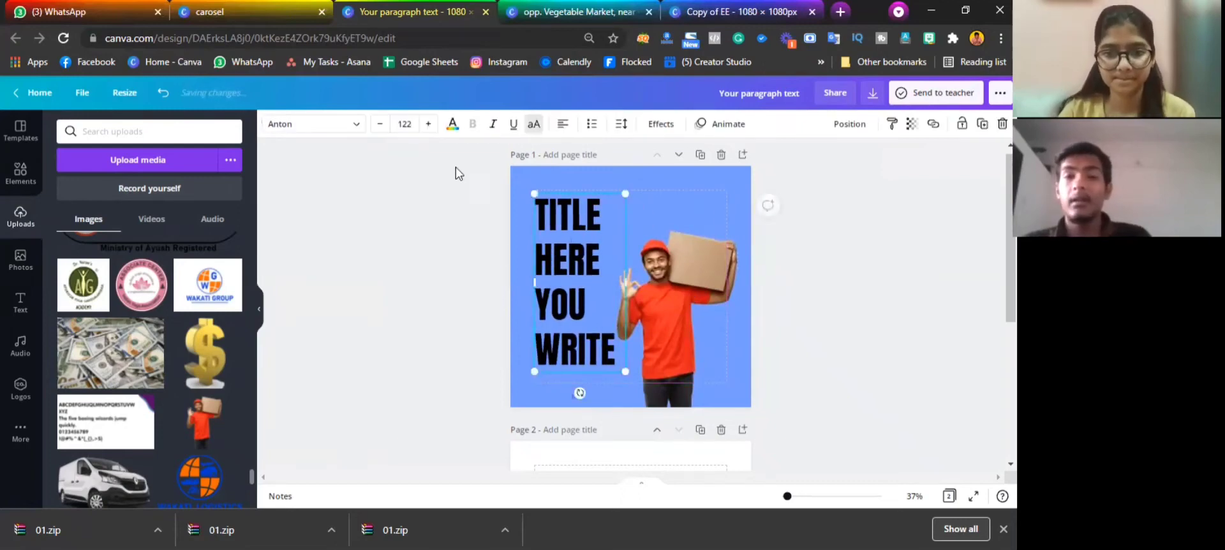
click(518, 176)
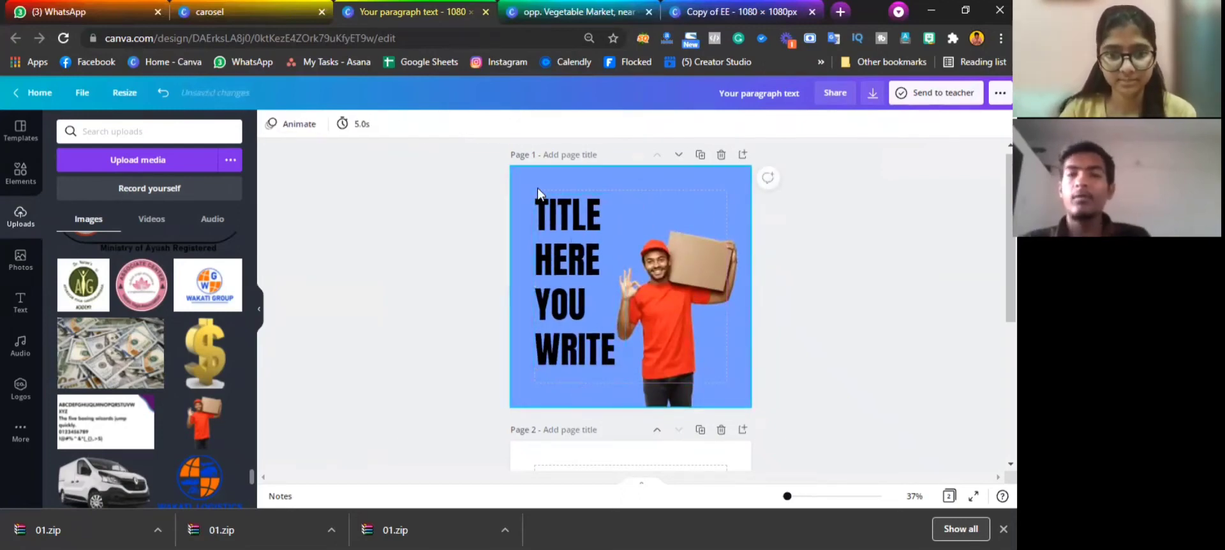
drag(454, 204, 649, 339)
click(459, 238)
click(657, 274)
click(665, 193)
Add a new text box to page 1, shrink it to a single line at size 44.8 and place it in the page's upper right corner
click(19, 169)
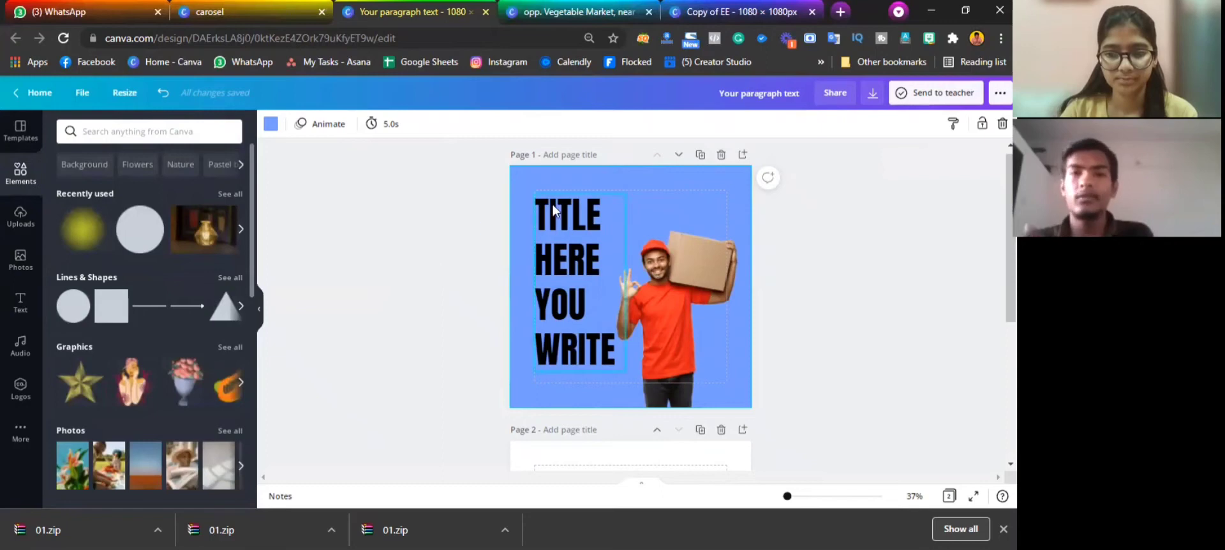
key(t)
click(467, 265)
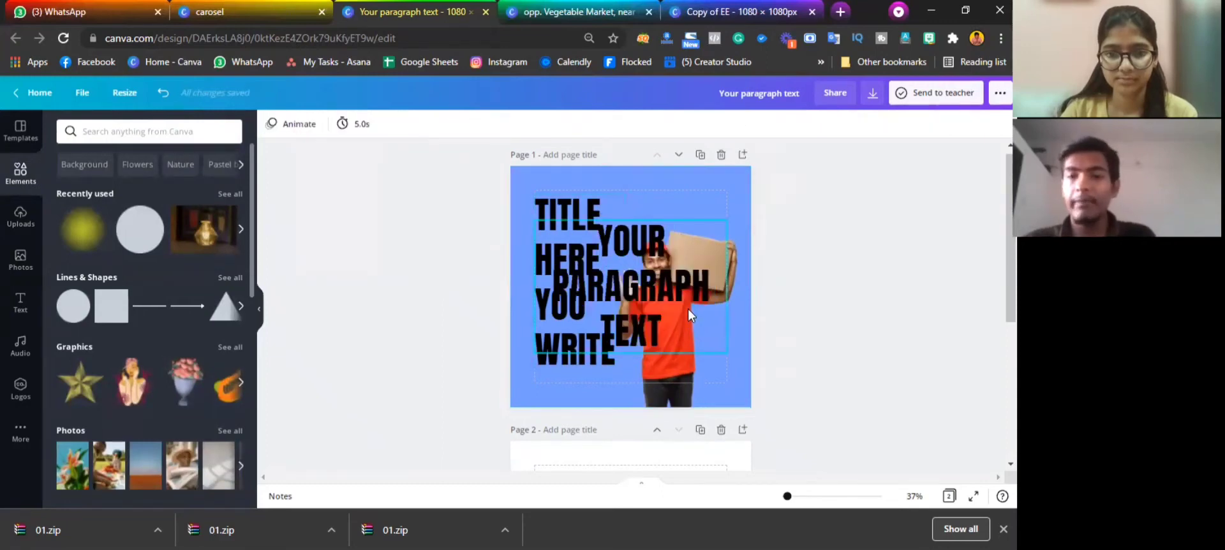
scroll(688, 308, up, 2)
scroll(702, 383, up, 1)
click(748, 420)
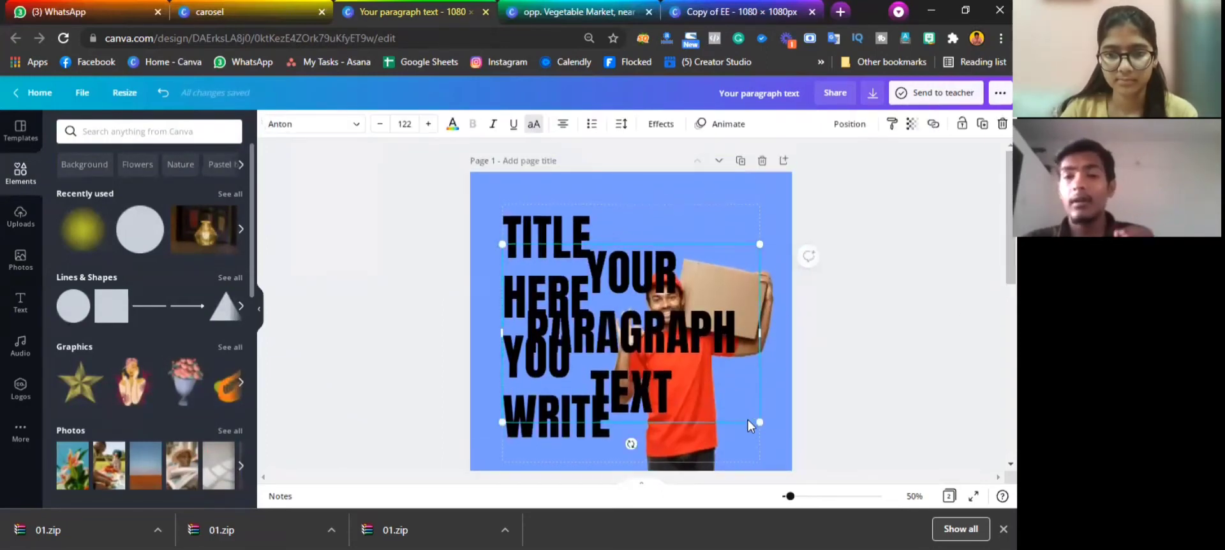
drag(726, 403, 534, 274)
drag(584, 240, 638, 241)
drag(585, 199, 786, 172)
click(484, 198)
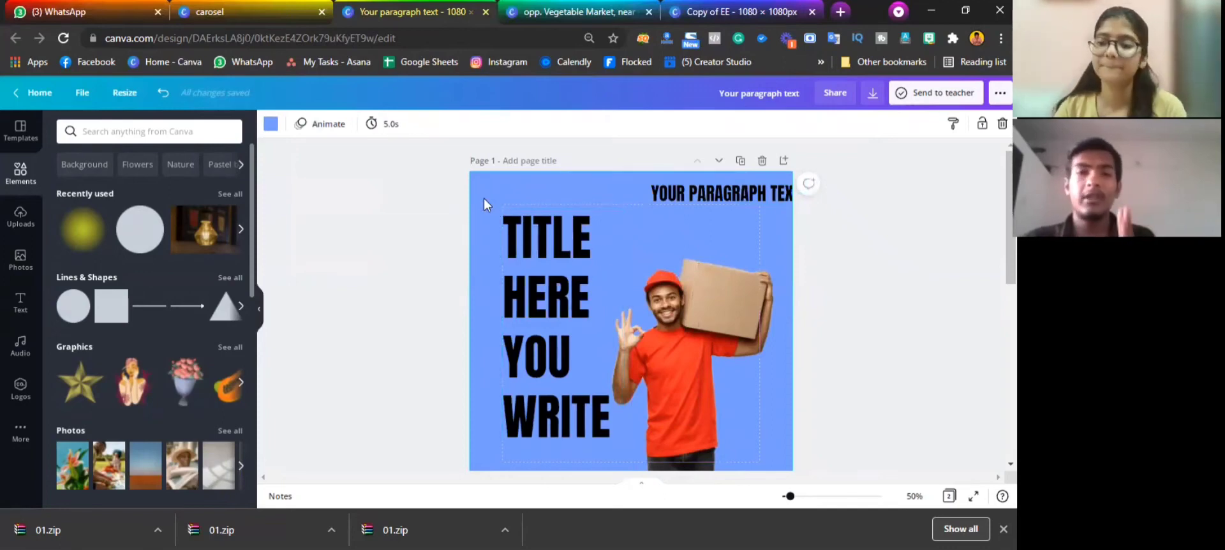
Set the corner text's font to Open Sauce SemiBold and shrink it to size 16.1 inside the upper right corner
click(720, 193)
click(312, 124)
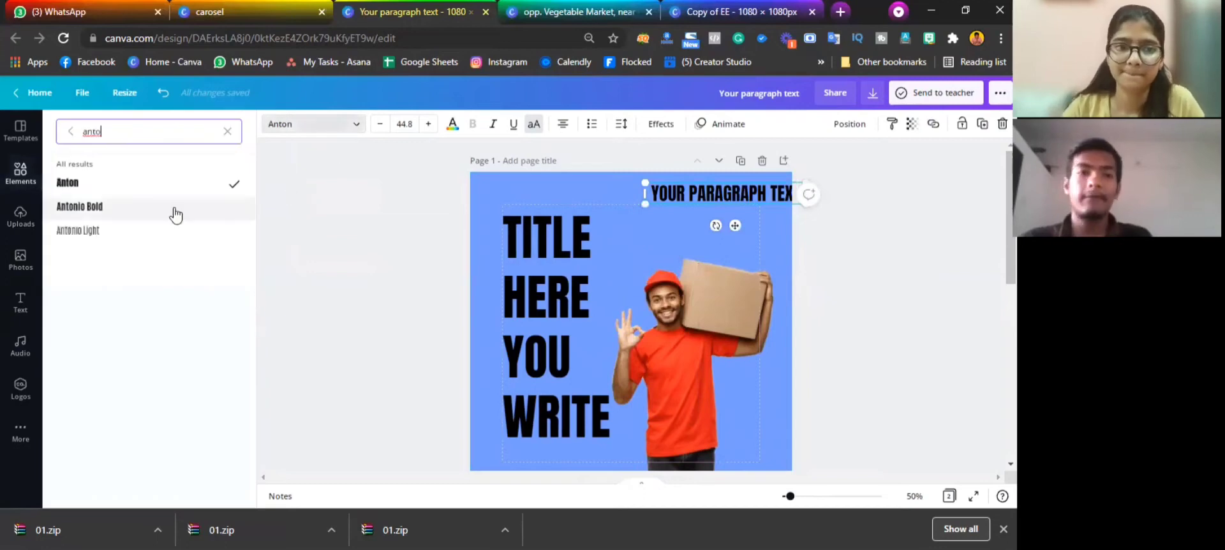
click(72, 133)
key(ctrl+a)
key(BackSpace)
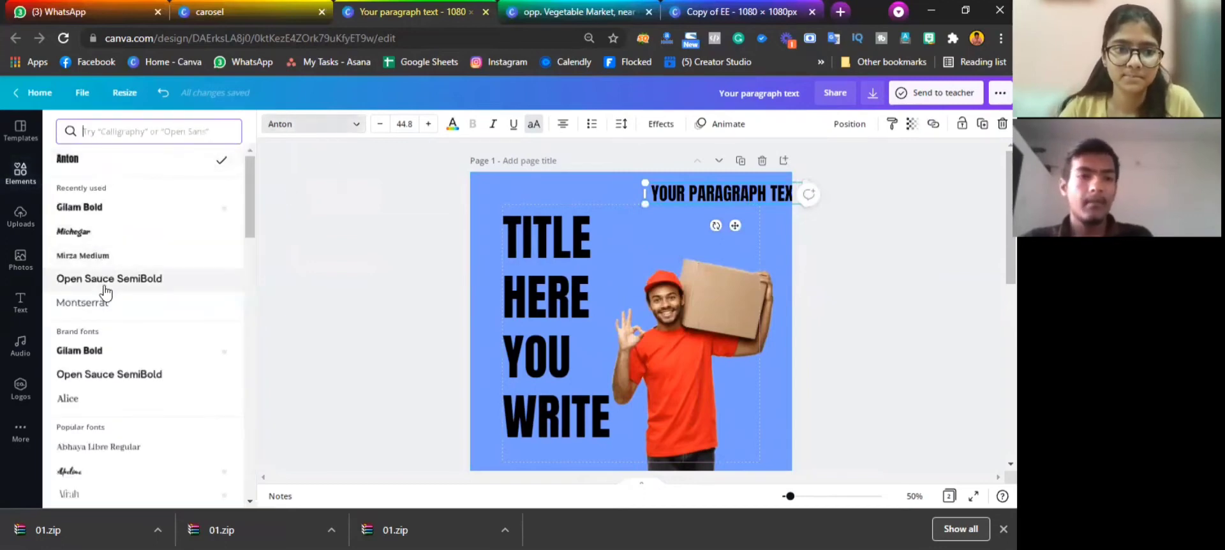
click(106, 281)
drag(646, 203, 758, 191)
click(676, 188)
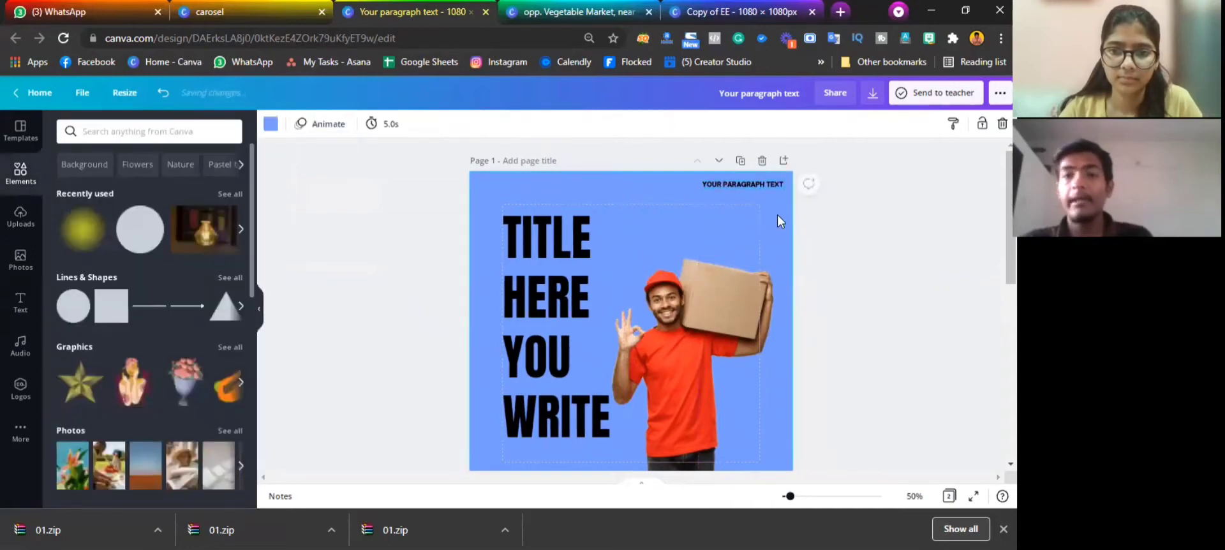
Duplicate the small corner text and place the copy beneath the title, near page 1's bottom edge
click(757, 186)
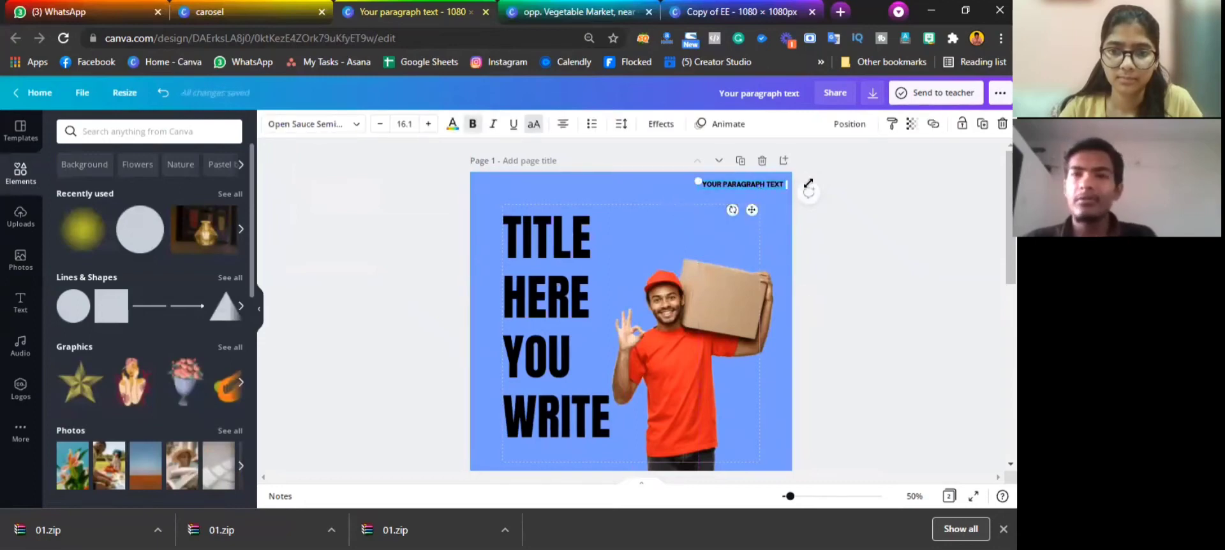
scroll(743, 169, down, 1)
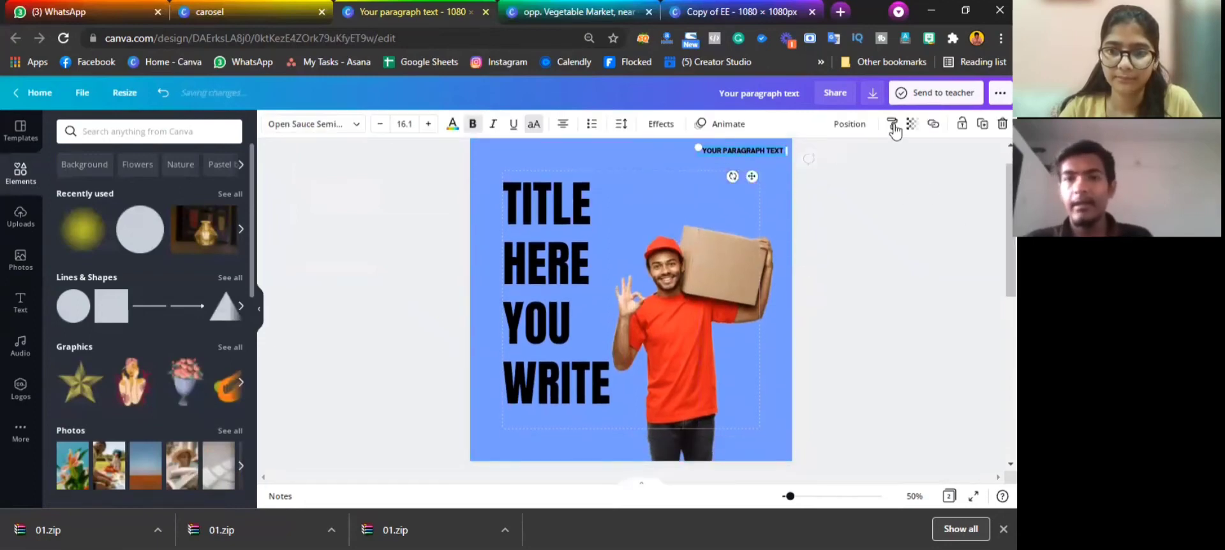
click(982, 124)
drag(755, 181, 567, 454)
click(842, 355)
scroll(980, 345, down, 3)
drag(980, 343, 980, 347)
click(577, 329)
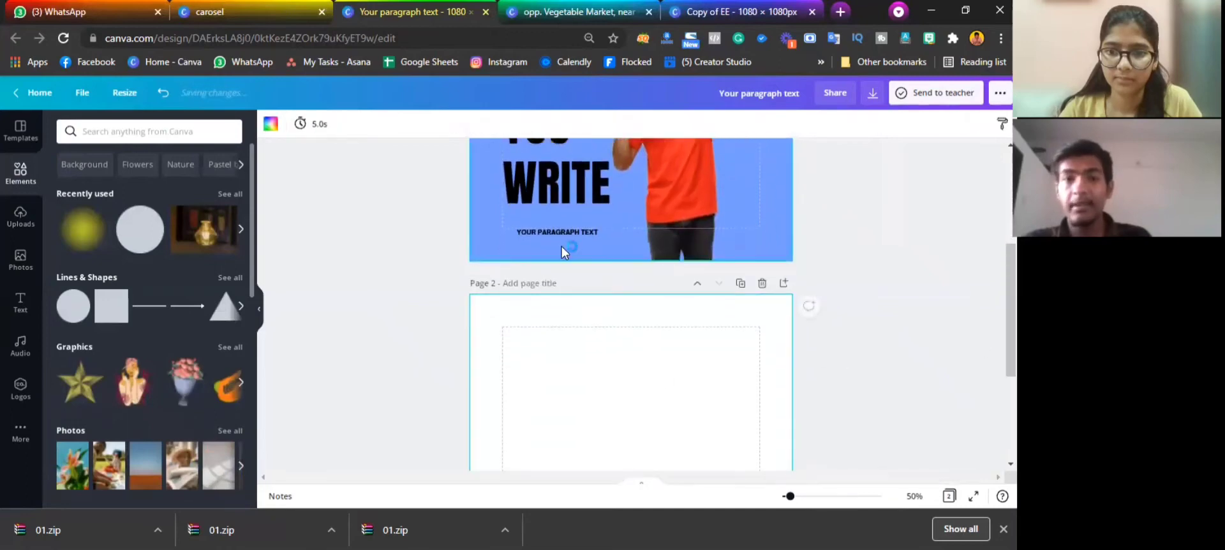
Move the small text copy from the bottom of page 1 onto the upper middle of page 2
drag(561, 240, 603, 319)
key(Escape)
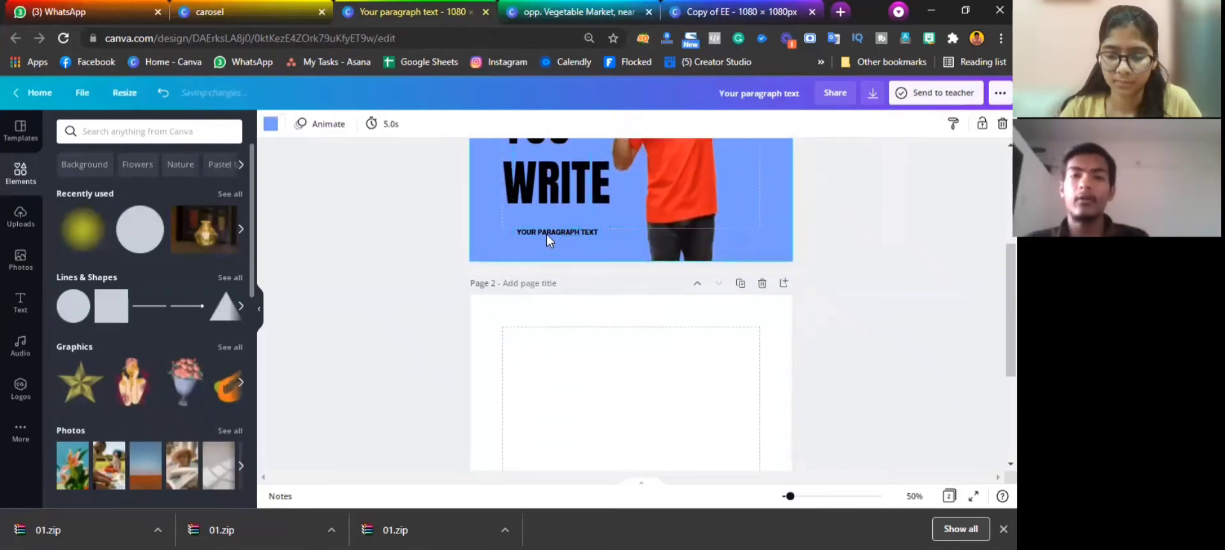
drag(555, 243, 638, 393)
scroll(628, 332, down, 3)
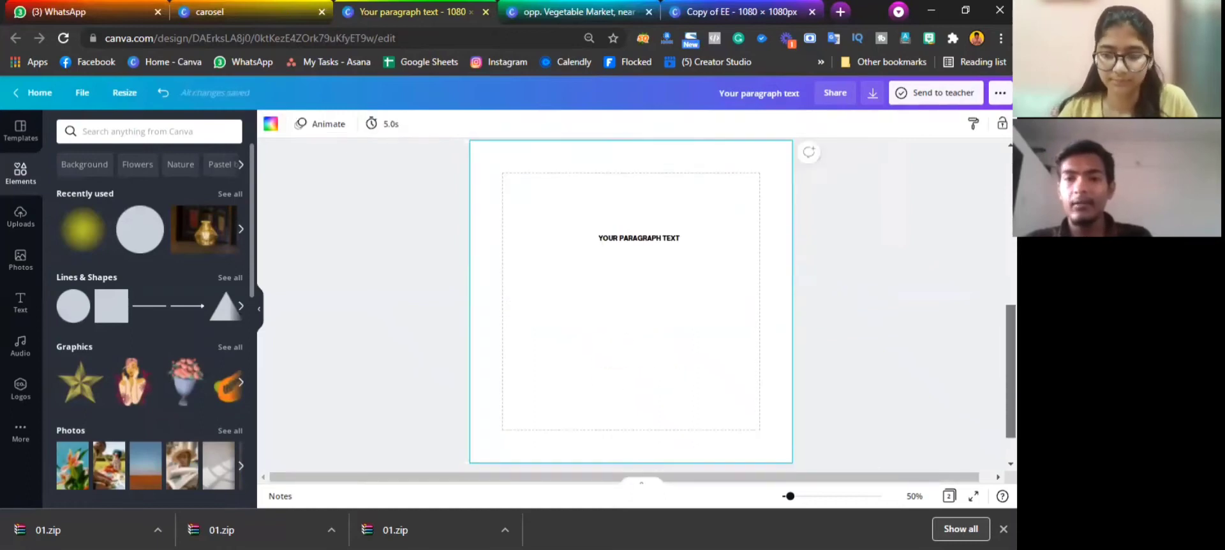
Add a magenta circle to page 2, shrink it and place it left of the small text
click(140, 229)
drag(665, 317, 581, 281)
key(Escape)
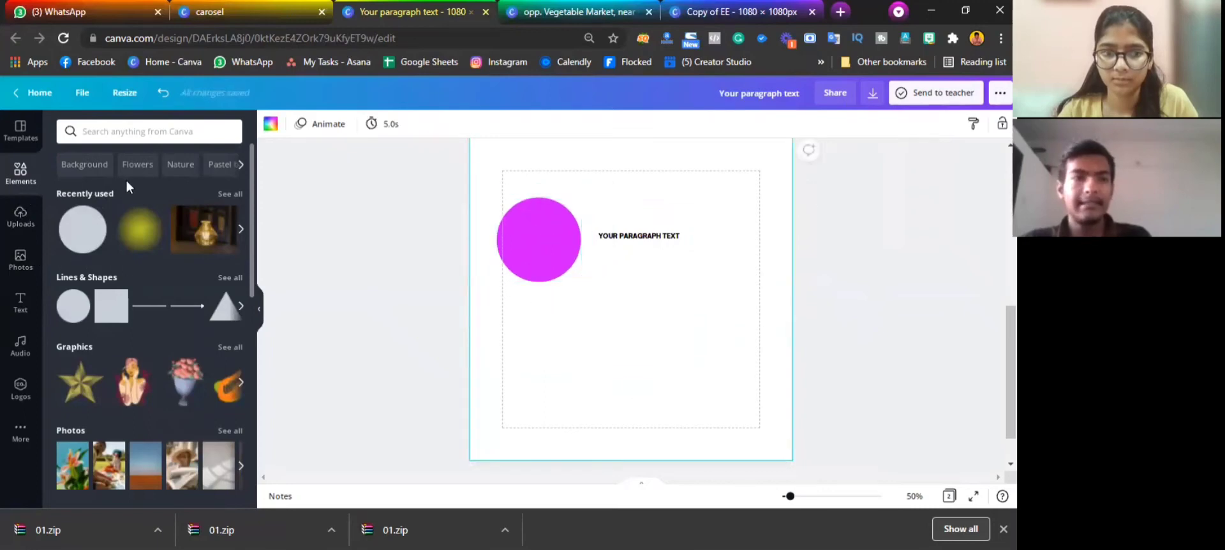
Add a circular picture frame to page 2 and fit it inside the magenta circle, leaving a ring around it
scroll(112, 319, down, 4)
scroll(105, 357, down, 3)
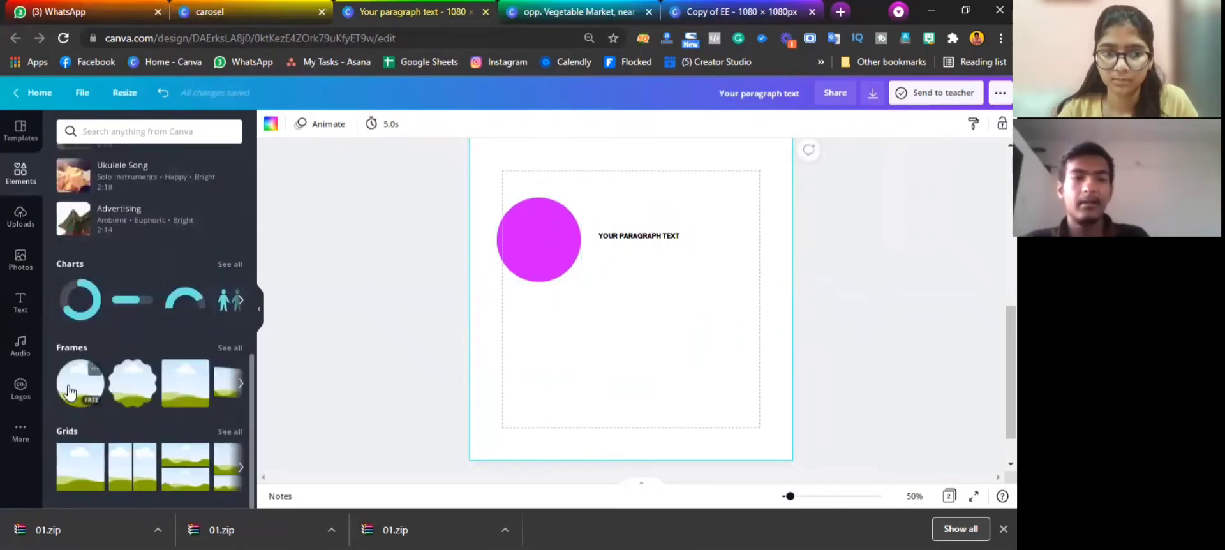
click(79, 383)
drag(619, 319, 576, 276)
click(634, 205)
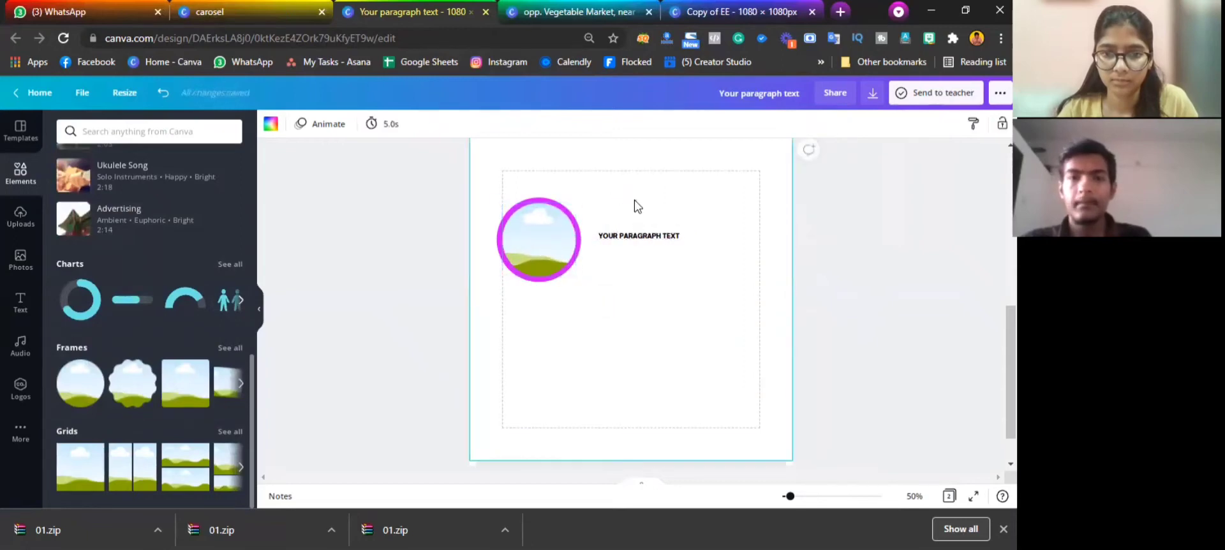
double_click(633, 338)
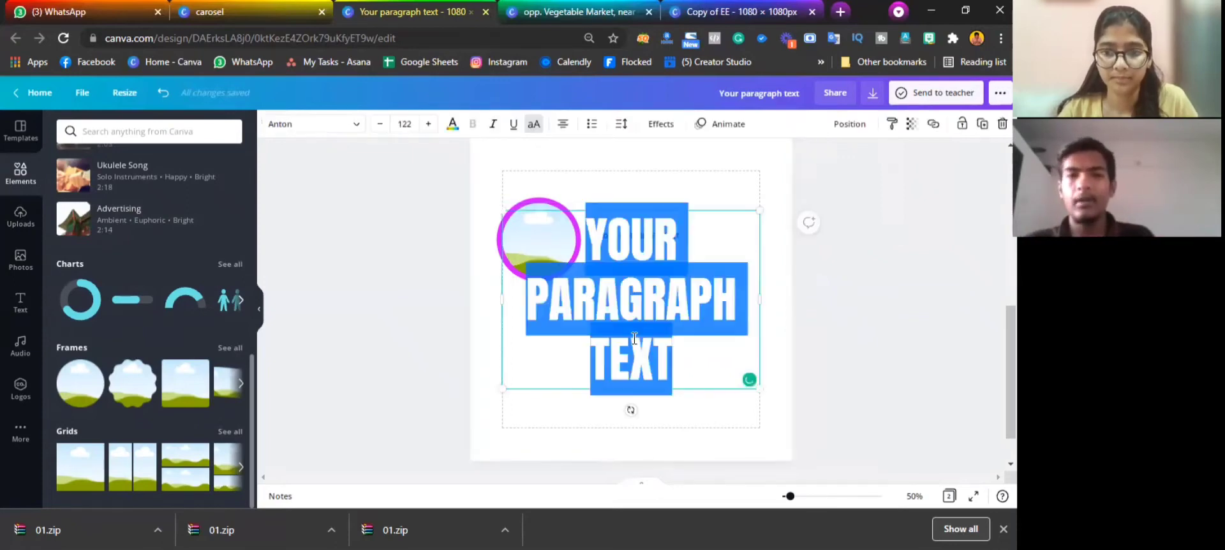
key(Escape)
key(ctrl+z)
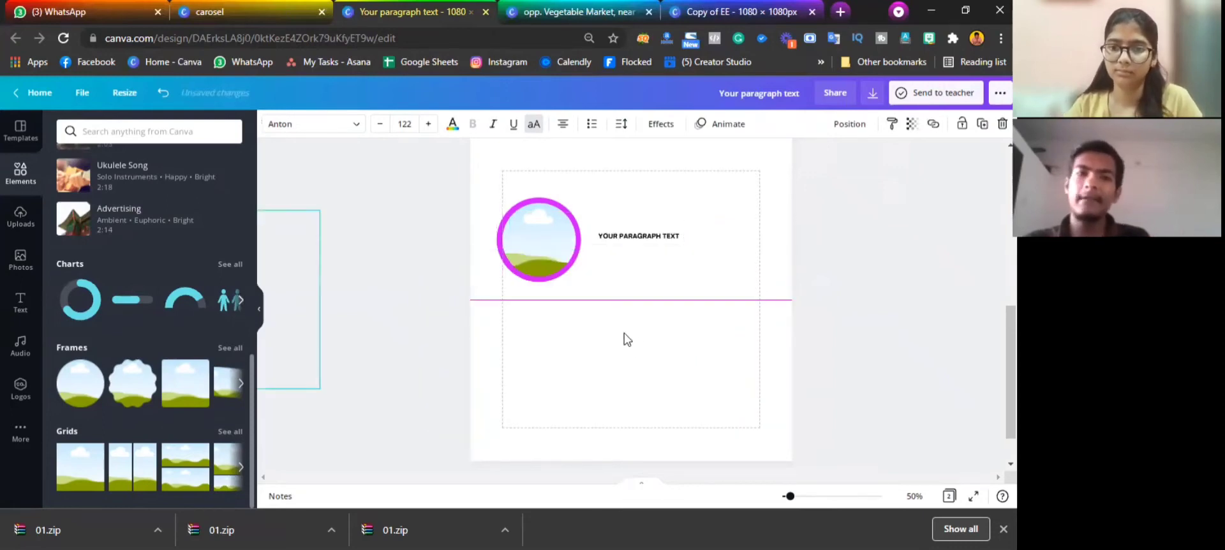
key(ctrl+z)
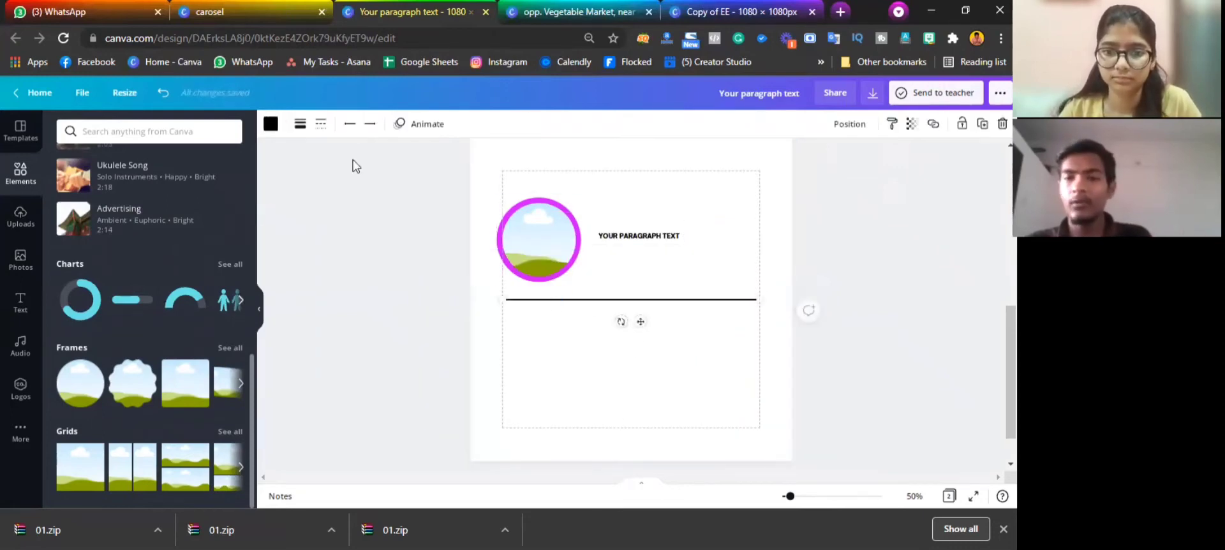
Thicken the horizontal line across the middle of page 2 to a line weight of 100
click(309, 126)
drag(372, 165, 462, 199)
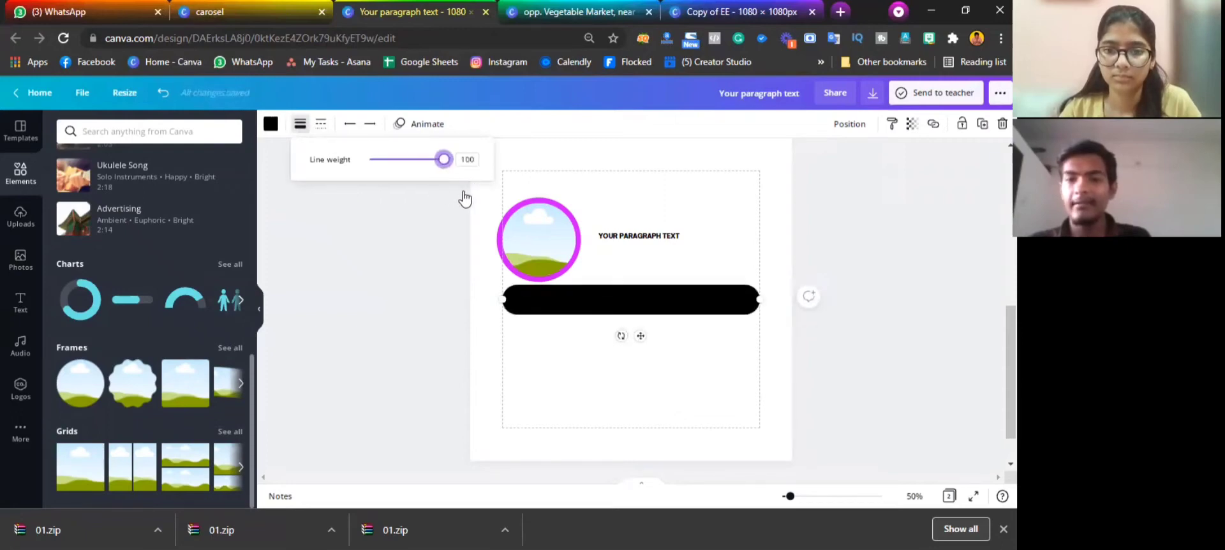
click(393, 338)
Enlarge and recentre the circular frame inside the magenta circle so only a thin ring remains around it
drag(538, 247, 549, 257)
drag(500, 200, 493, 197)
drag(570, 274, 571, 277)
drag(546, 228, 547, 231)
Move the frame and magenta circle together onto the black bar's left end and bring them in front of the bar
drag(486, 169, 530, 222)
drag(534, 227, 536, 272)
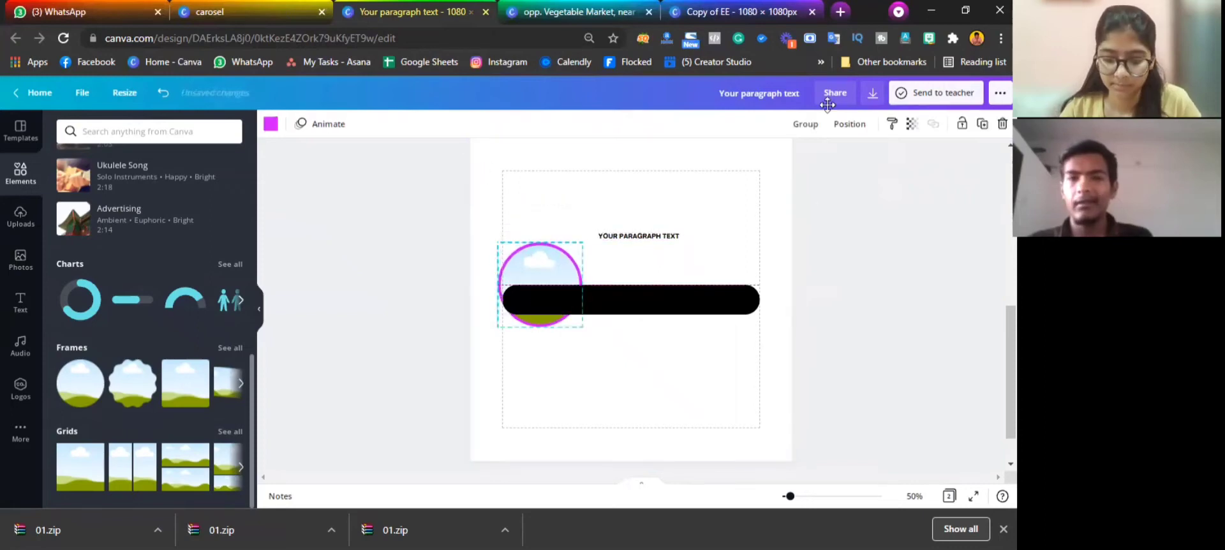
click(849, 128)
click(657, 159)
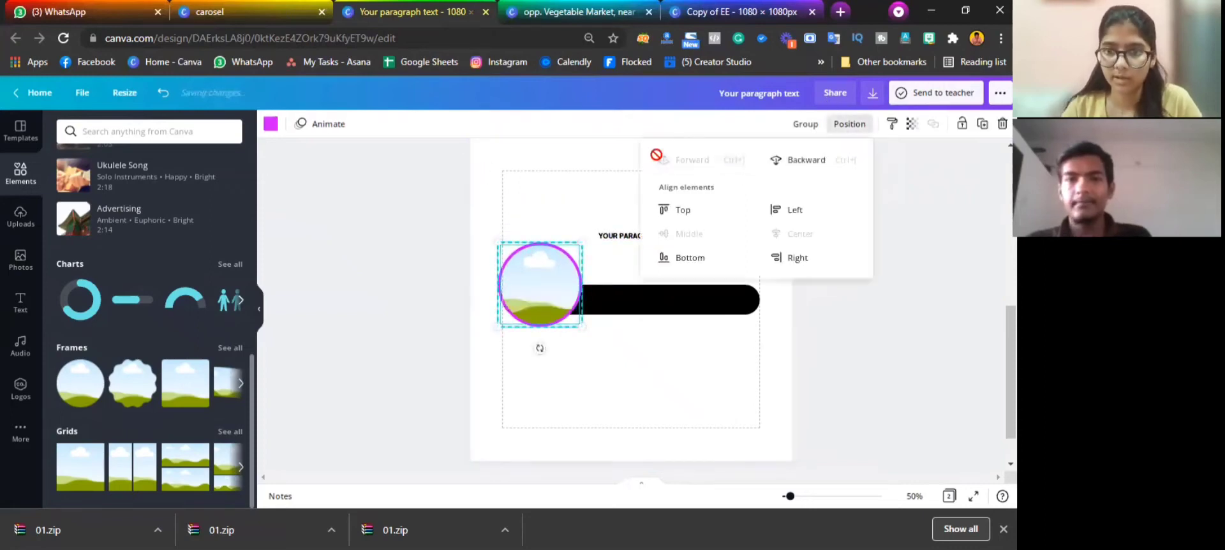
click(480, 197)
Enlarge page 2's small text to size 30.1, place it along the black bar and colour it white
click(638, 235)
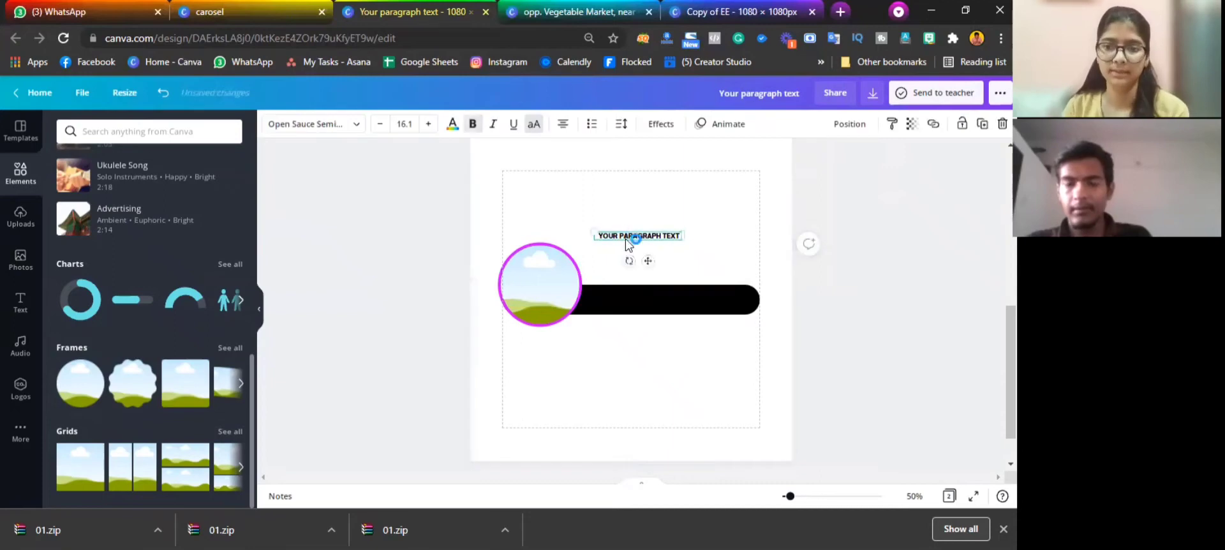
drag(746, 260, 759, 250)
drag(689, 289, 674, 350)
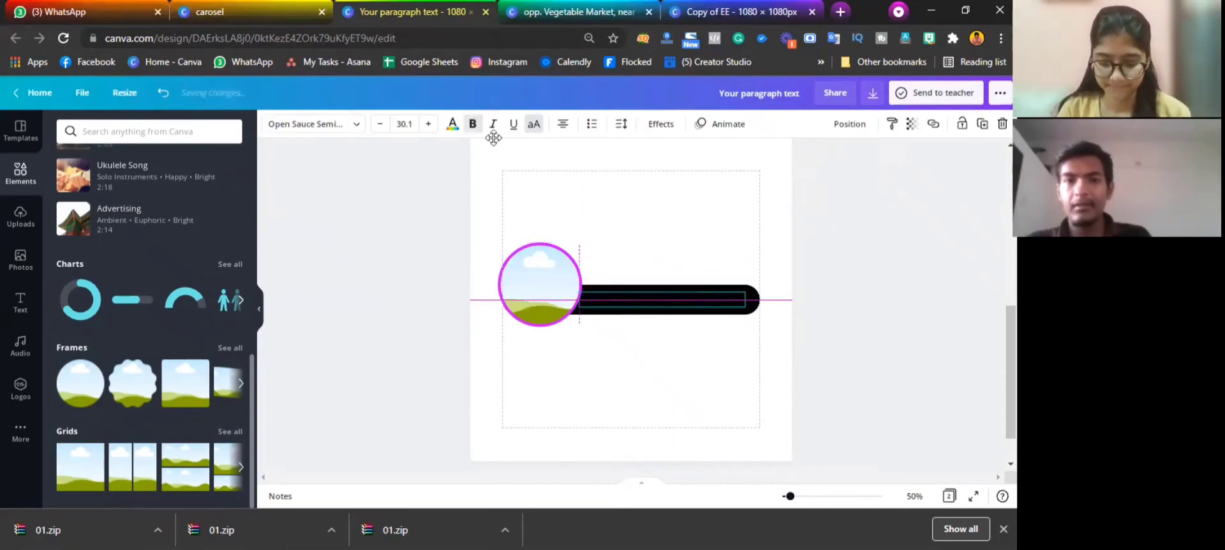
click(452, 124)
click(196, 191)
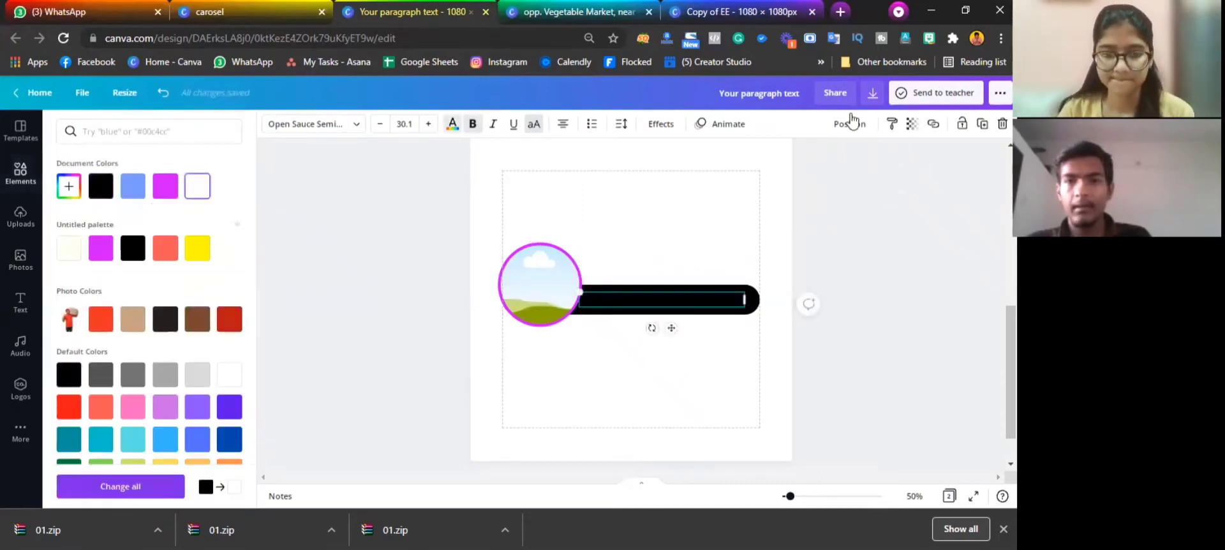
Bring page 2's white text in front of the black bar and shift the ringed frame to sit centred on the bar's left end
click(849, 123)
click(651, 185)
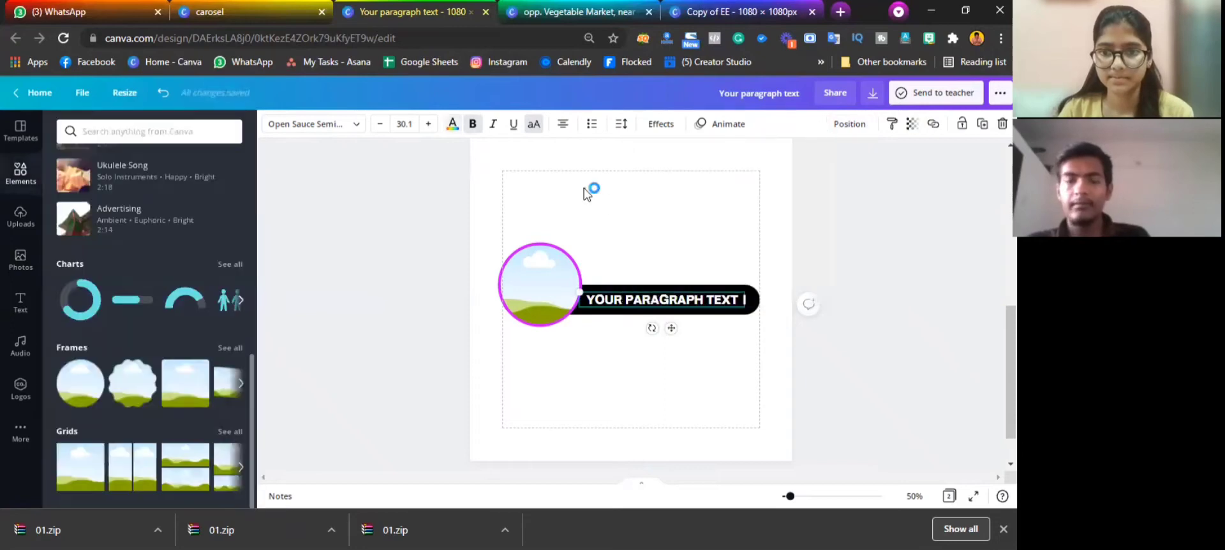
click(556, 208)
click(549, 270)
drag(549, 271, 570, 213)
click(570, 213)
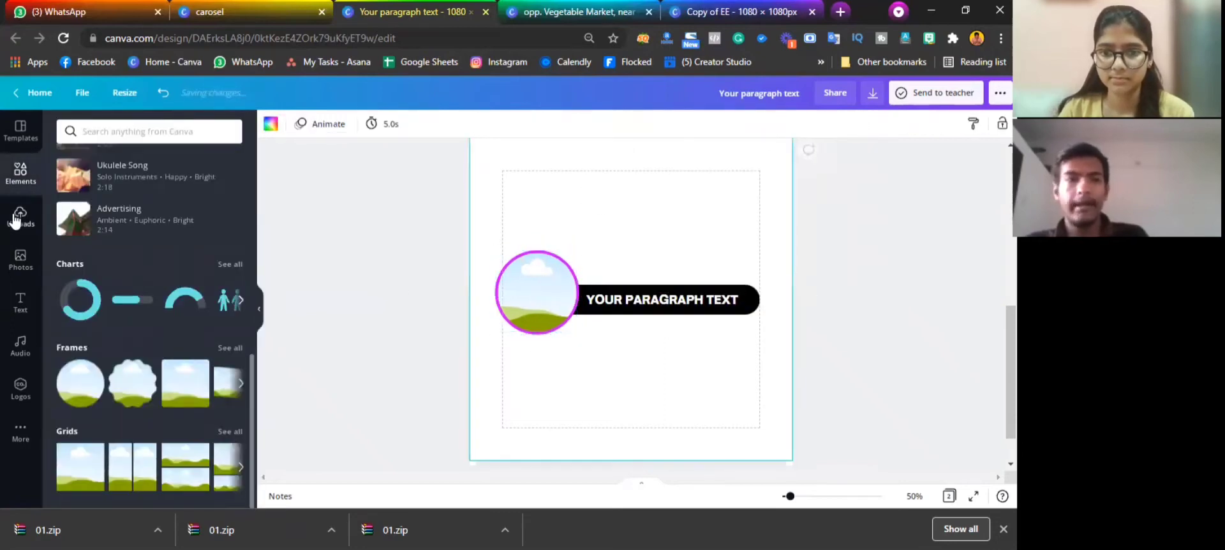
Fill the circular frame on page 2 with the trending photo of the person in a straw hat
scroll(154, 299, up, 5)
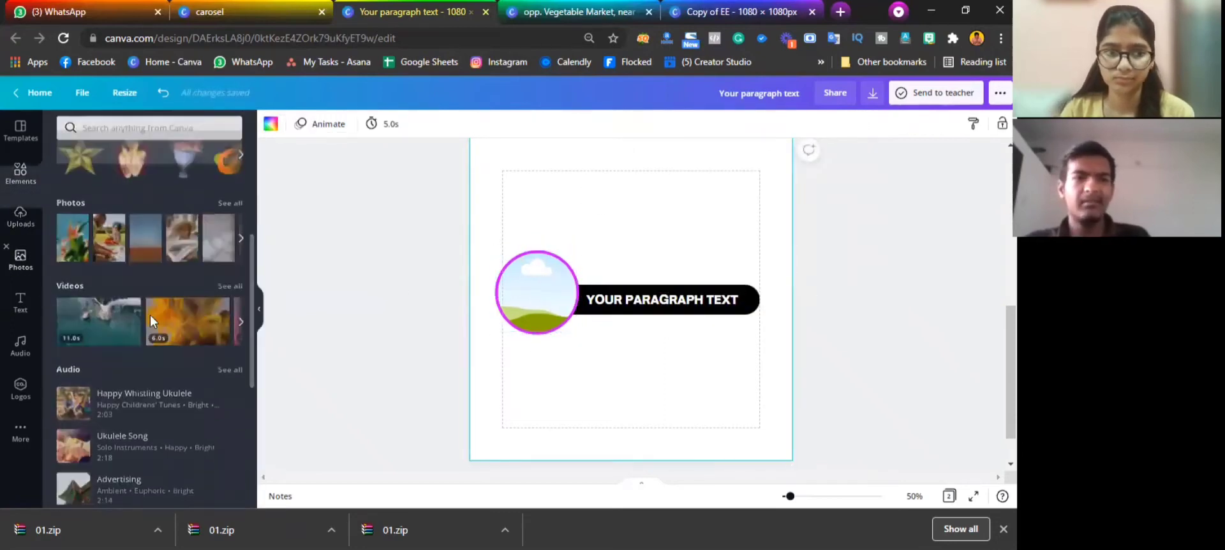
click(25, 261)
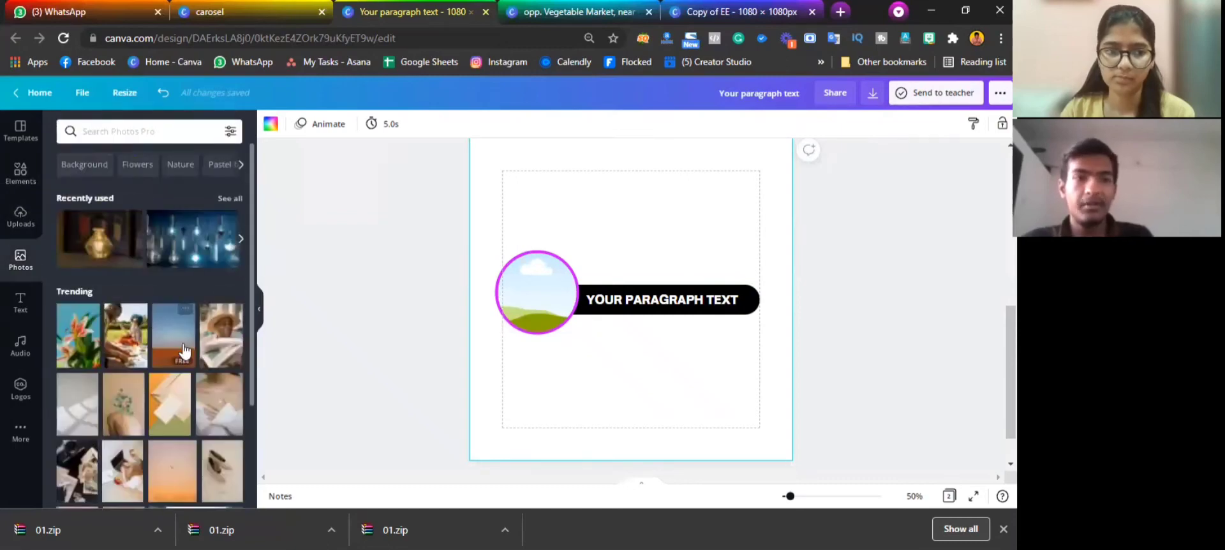
drag(217, 345, 541, 297)
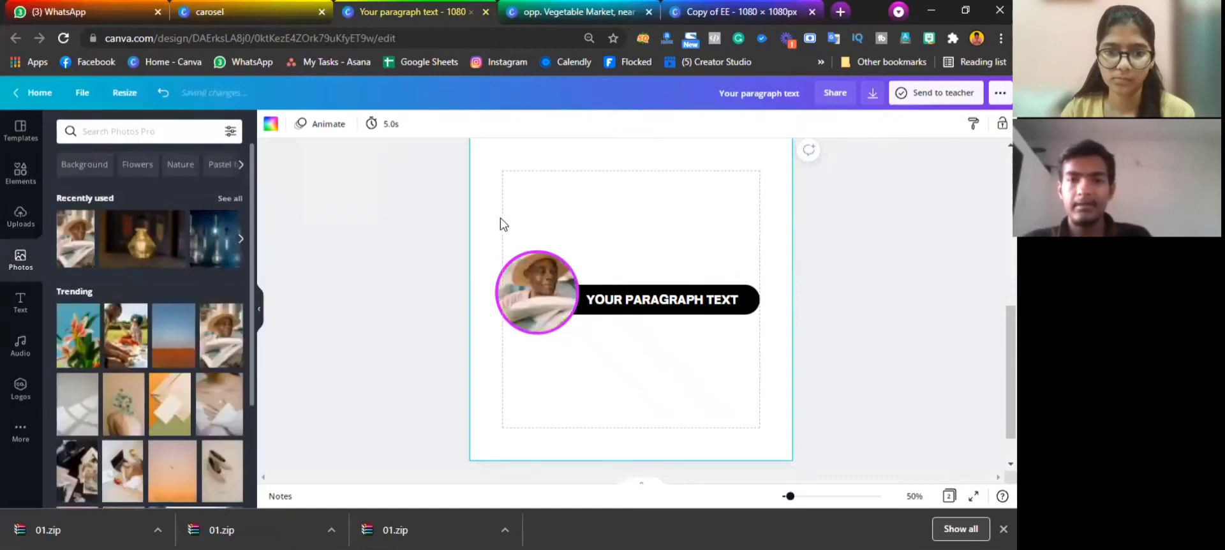
Group the framed photo, magenta ring, black bar and text on page 2 into one object
drag(477, 213, 759, 335)
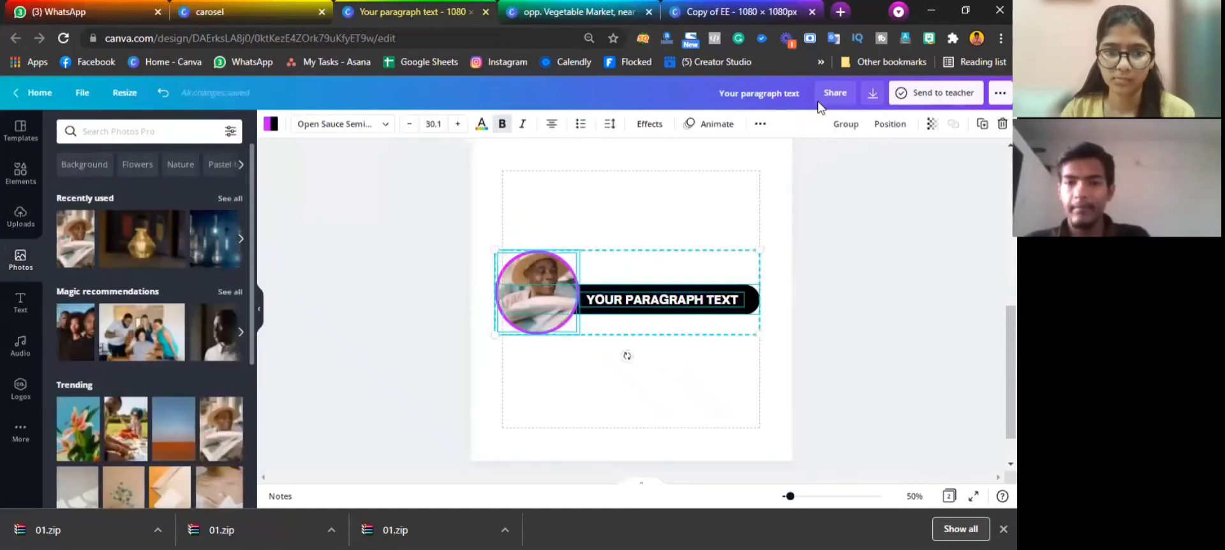
click(846, 128)
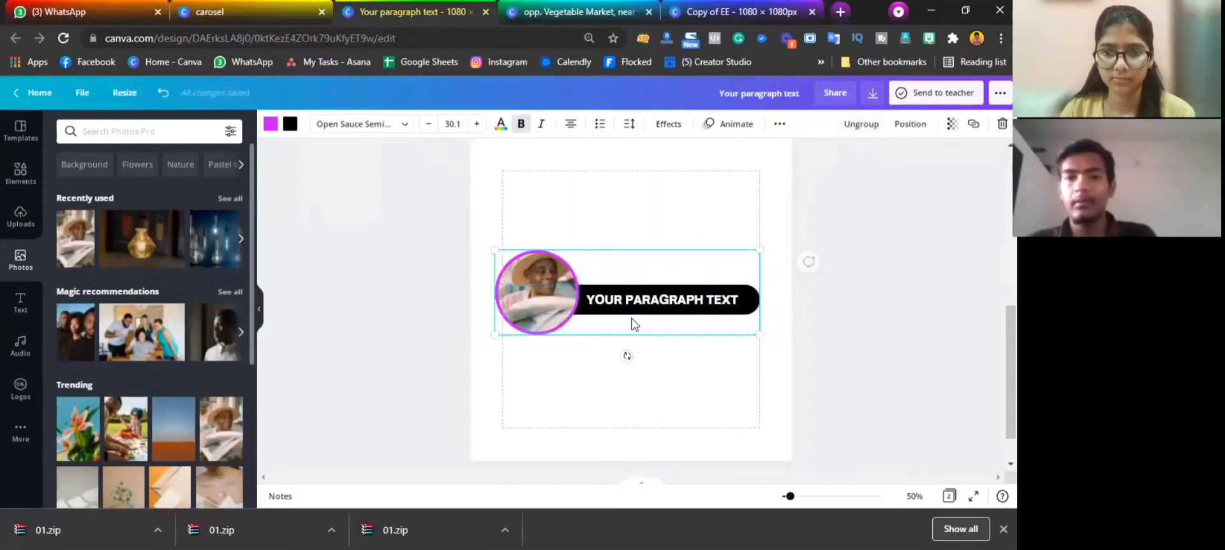
drag(580, 277, 617, 269)
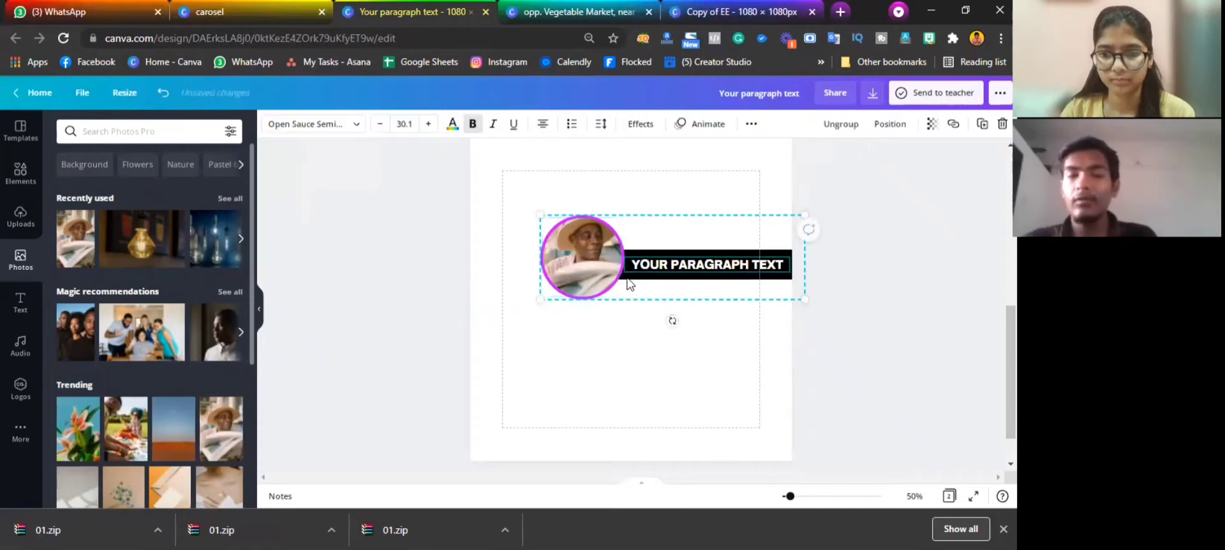
key(ctrl+z)
Shrink the grouped badge to a text size of about 10.2 and place it in page 2's lower-left corner
drag(788, 317, 511, 462)
click(557, 271)
scroll(959, 362, down, 1)
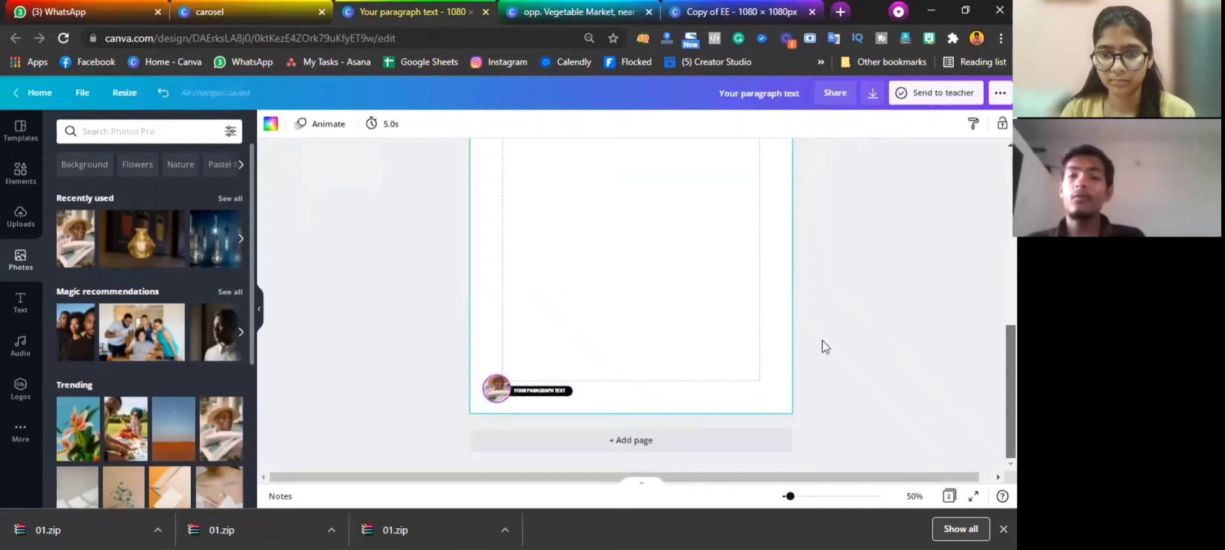
Copy the grouped badge from page 2 into the lower-left corner of page 1
click(509, 396)
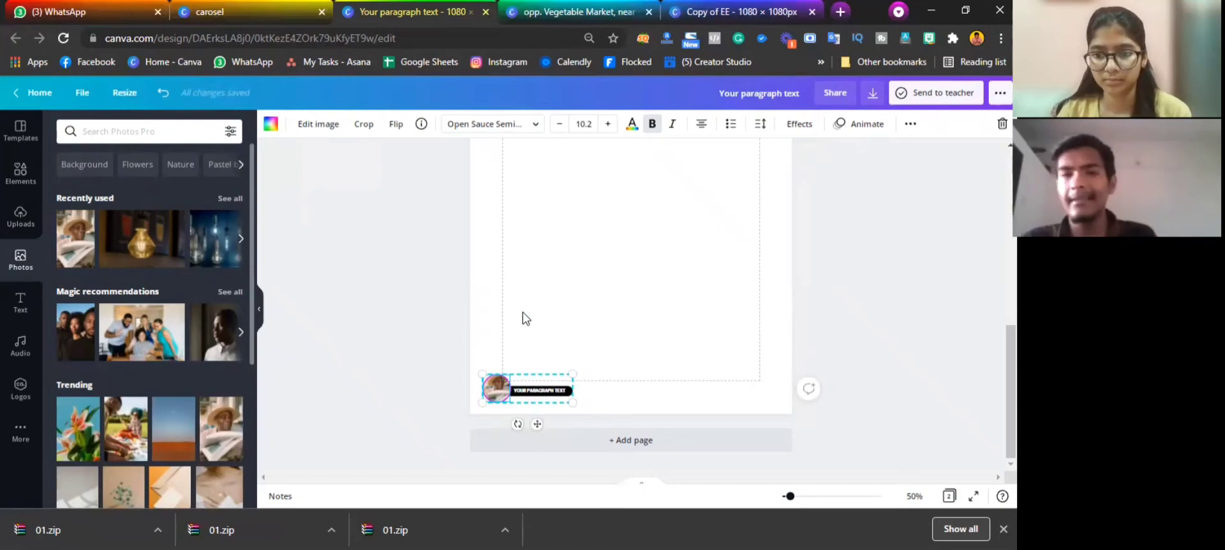
click(535, 333)
click(527, 385)
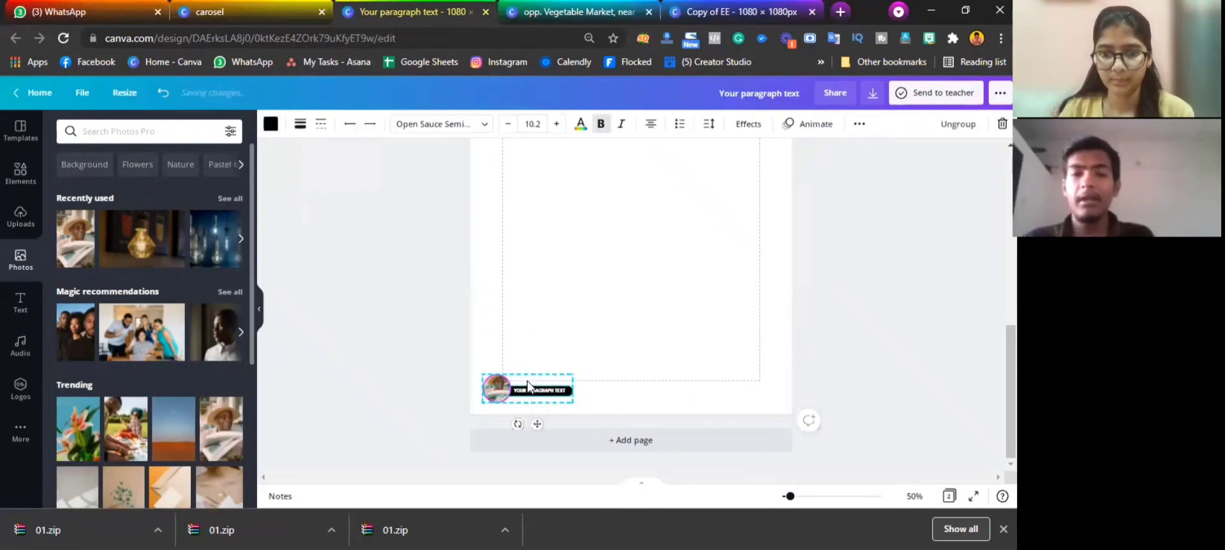
scroll(568, 328, up, 5)
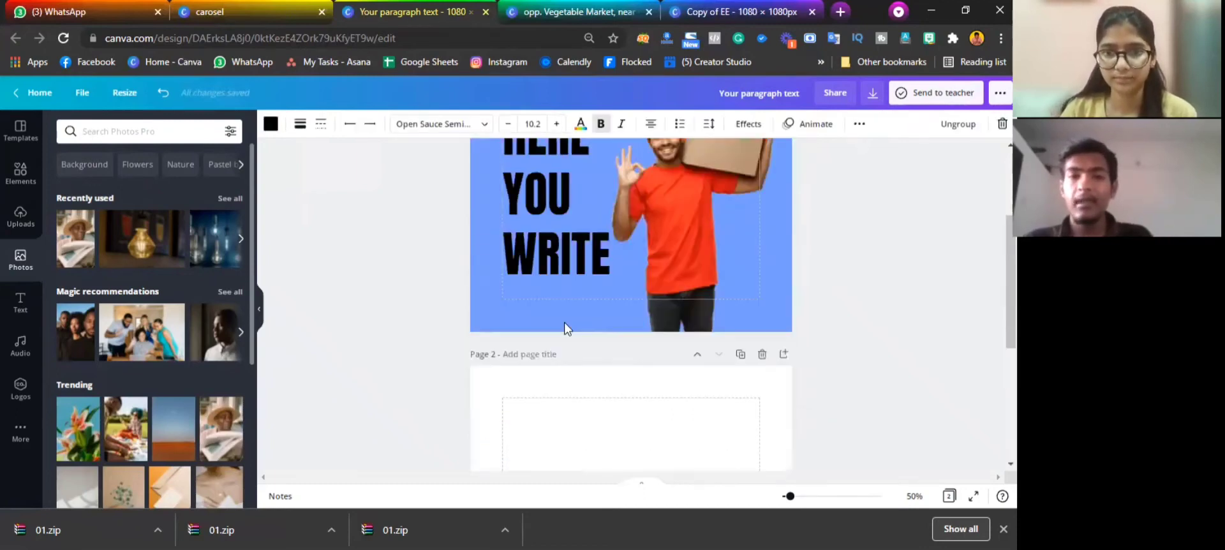
click(561, 193)
scroll(989, 213, down, 1)
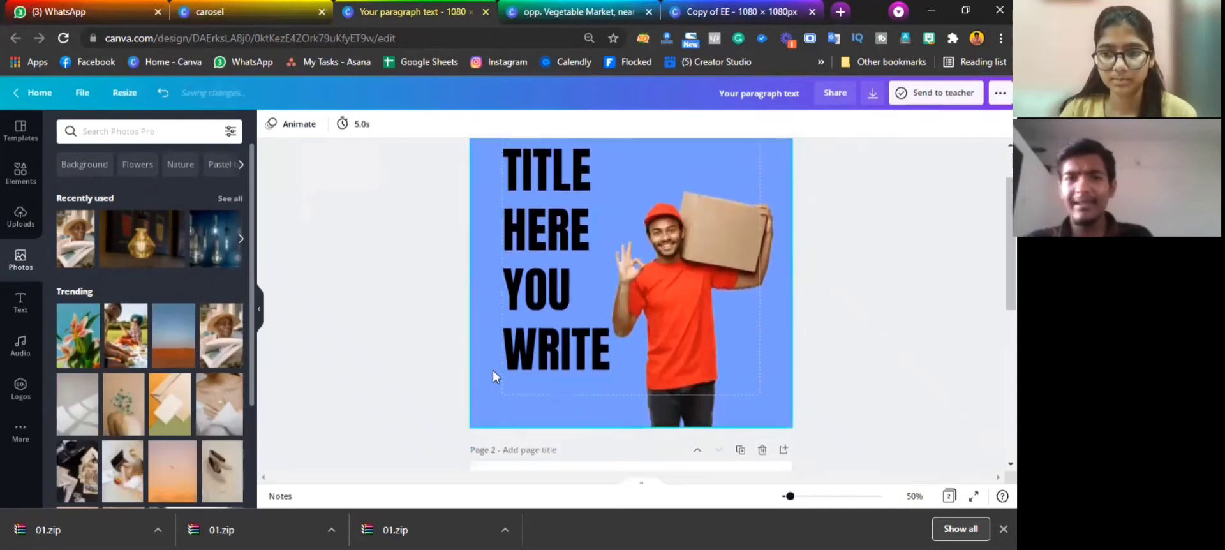
key(ctrl+v)
click(434, 329)
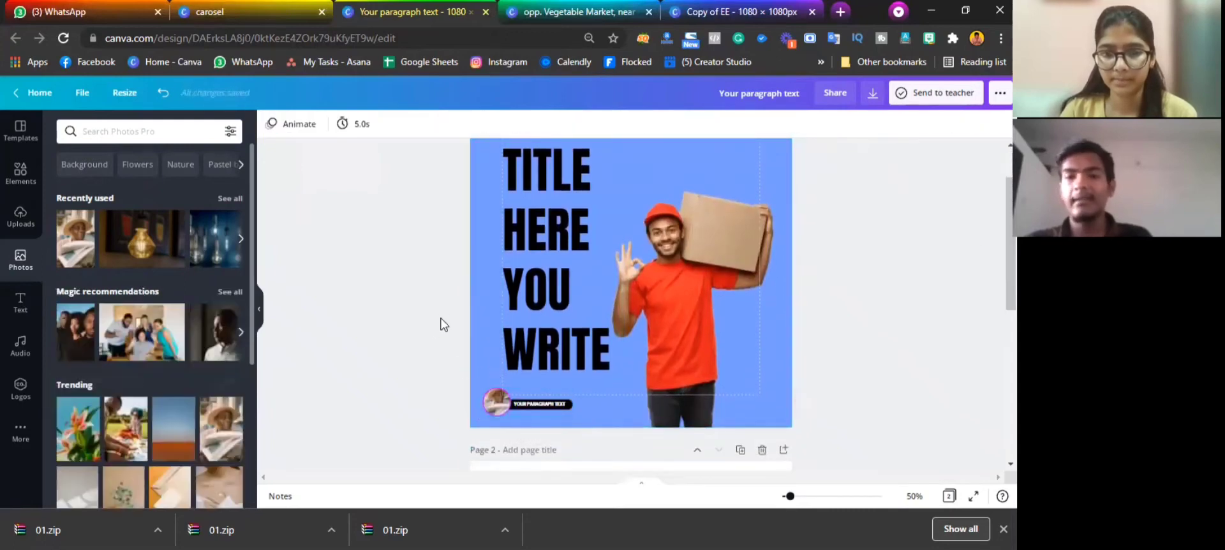
Duplicate the large title on page 1 and apply the Lift text effect to the copy
mouse_move(1010, 291)
mouse_down()
mouse_move(1011, 442)
mouse_move(1011, 280)
mouse_up()
click(547, 252)
click(378, 214)
click(531, 204)
click(662, 125)
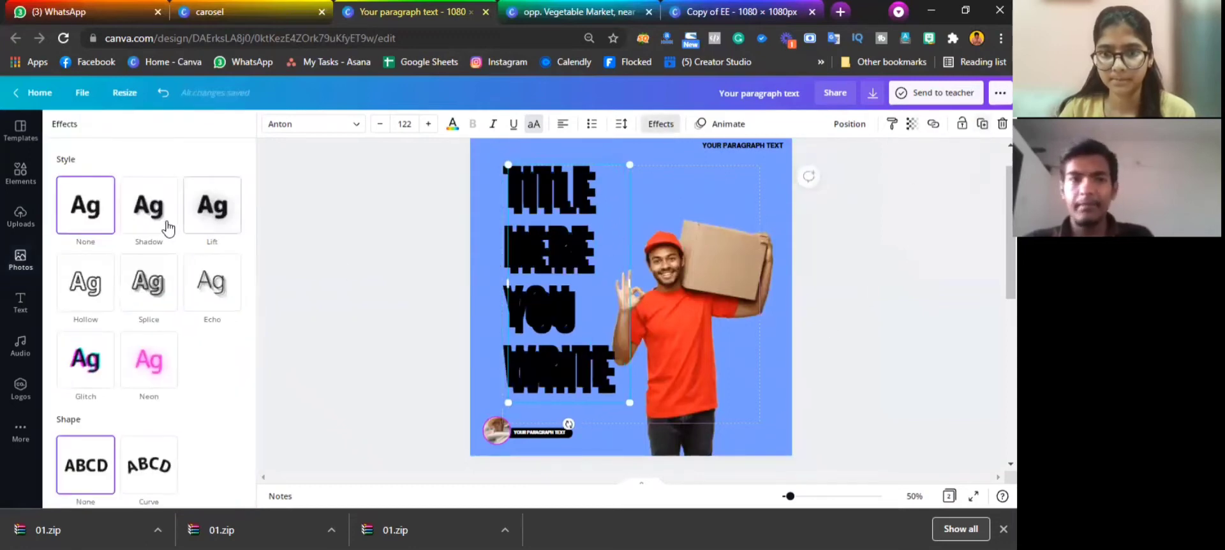
click(212, 207)
Put the lifted title in the original's place with intensity 99 and take the plain title off the page
drag(572, 286, 687, 275)
drag(531, 247, 693, 250)
drag(606, 212, 485, 213)
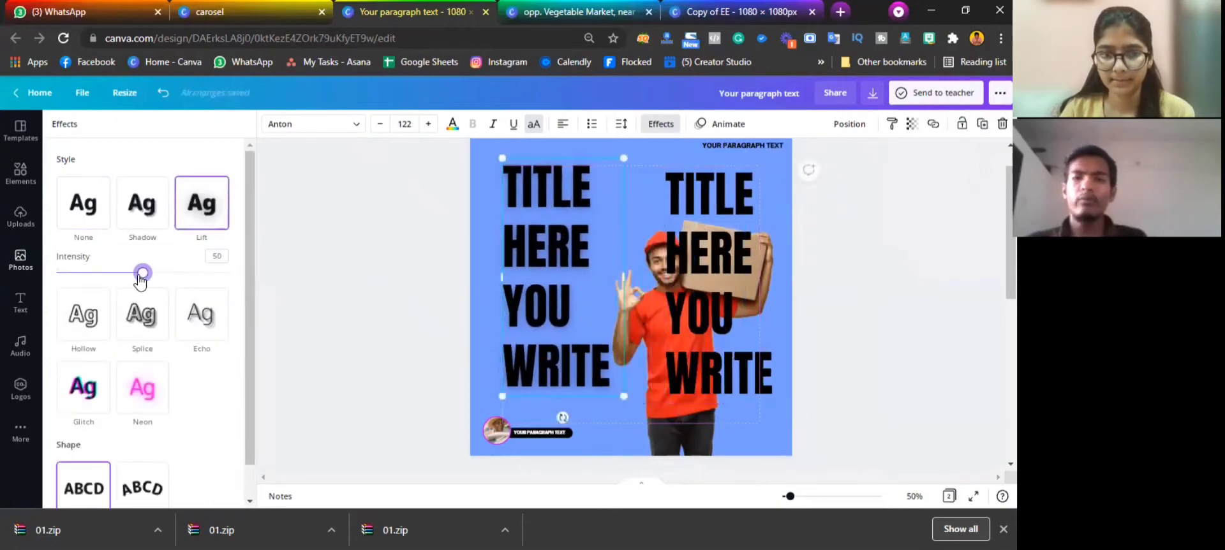
drag(144, 281, 238, 286)
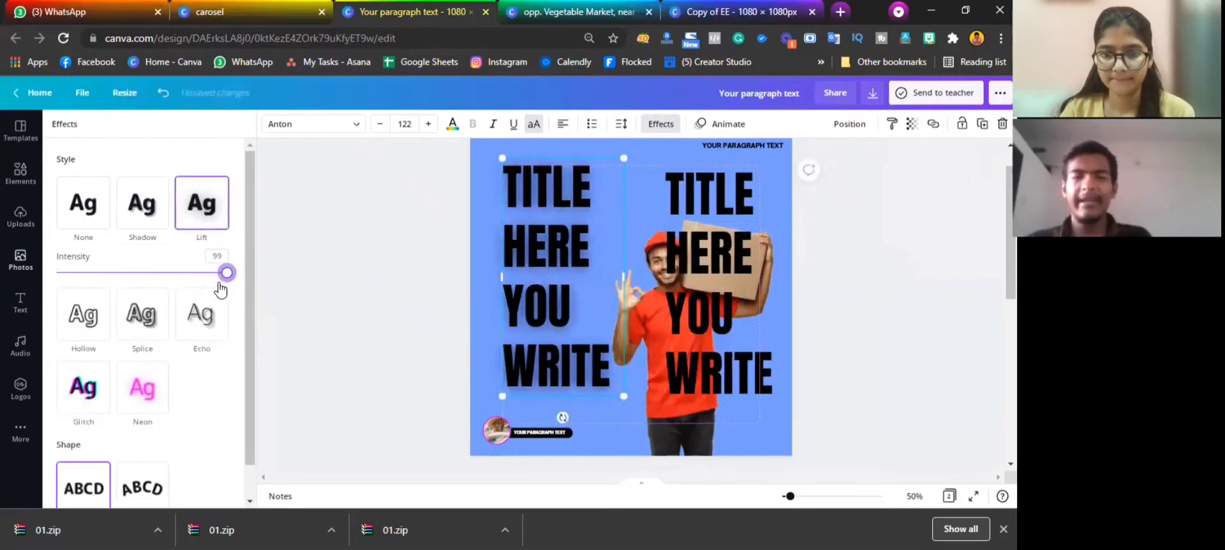
click(20, 261)
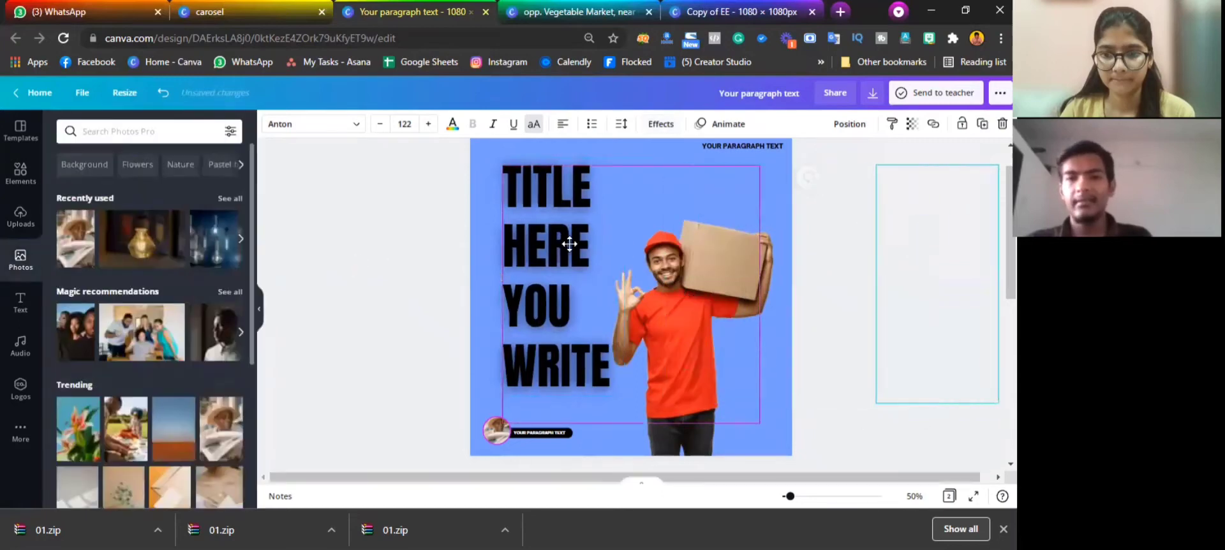
click(408, 273)
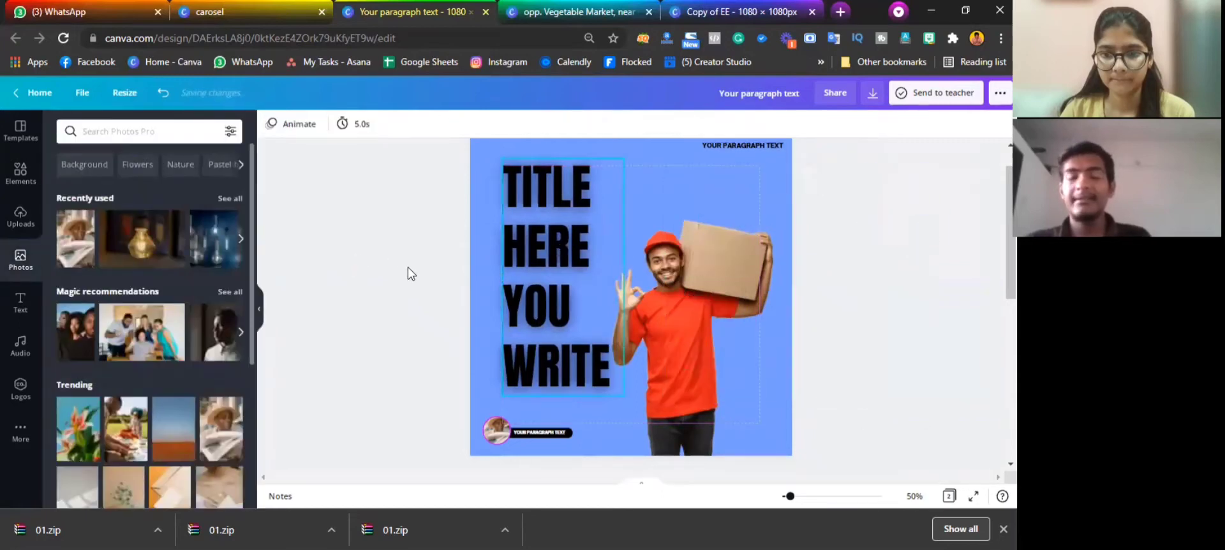
Lower the Lift intensity of page 1's title to soften its shadow
click(549, 249)
click(661, 125)
drag(137, 273, 97, 274)
click(358, 264)
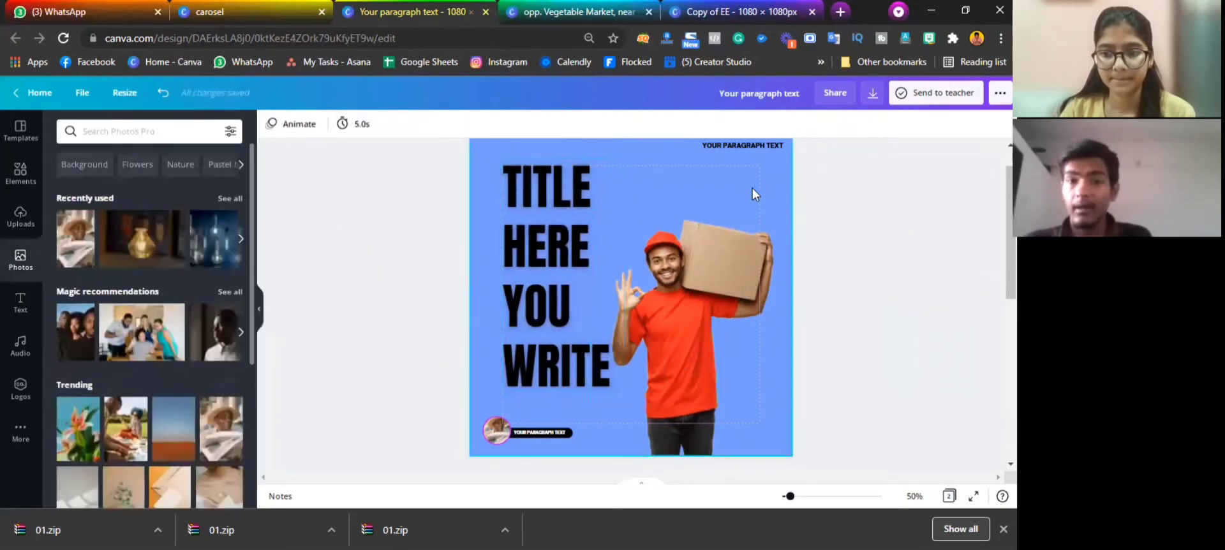
Duplicate page 1's black title, colour the copy white and offset it slightly over the black one
click(560, 214)
click(983, 127)
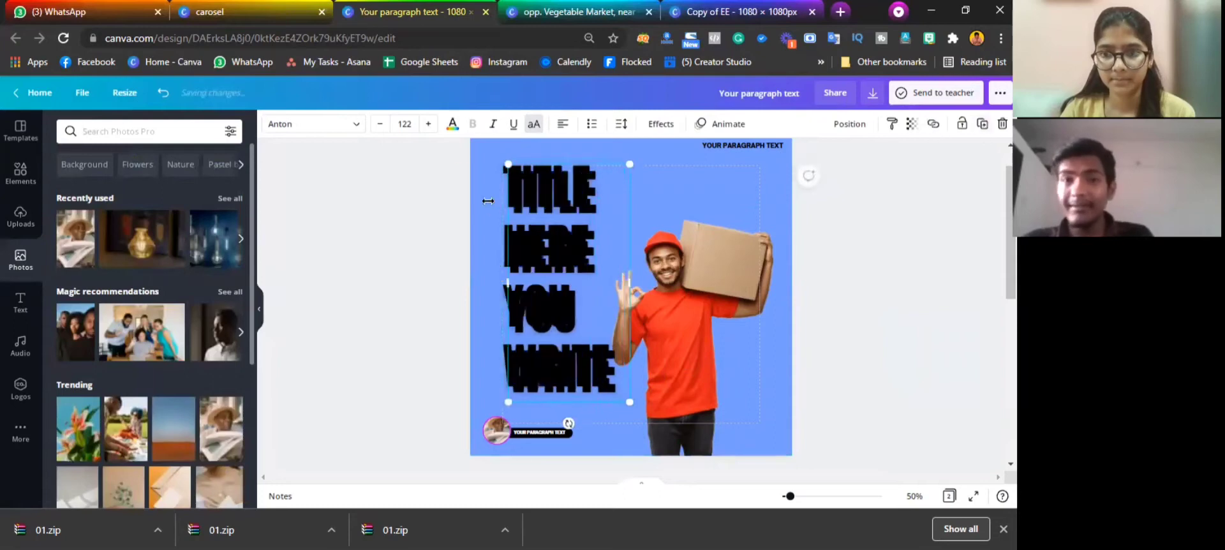
click(455, 128)
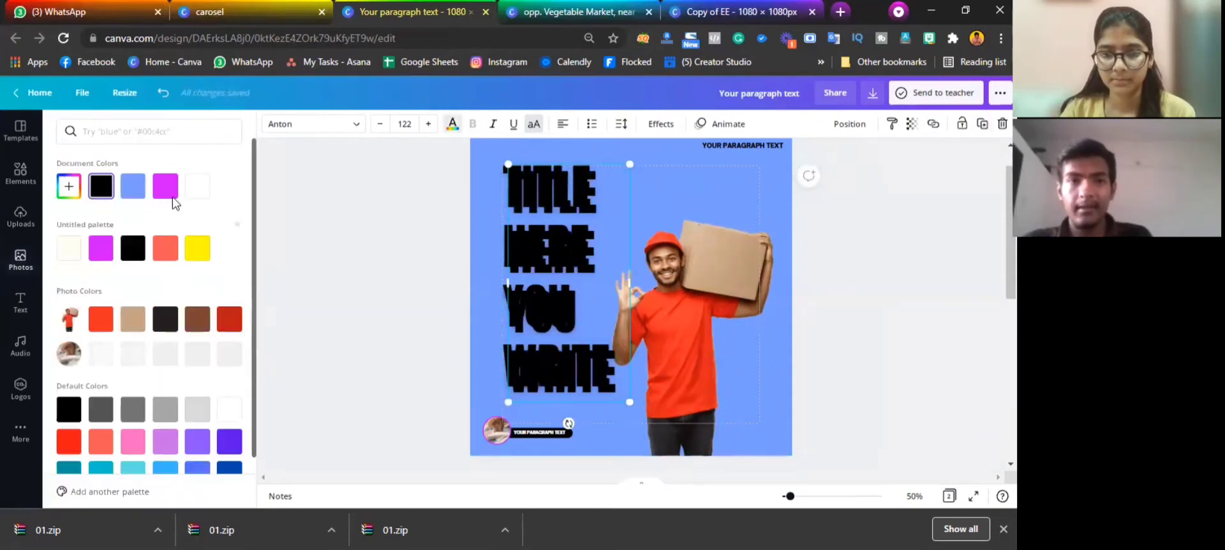
click(197, 187)
drag(582, 318, 574, 310)
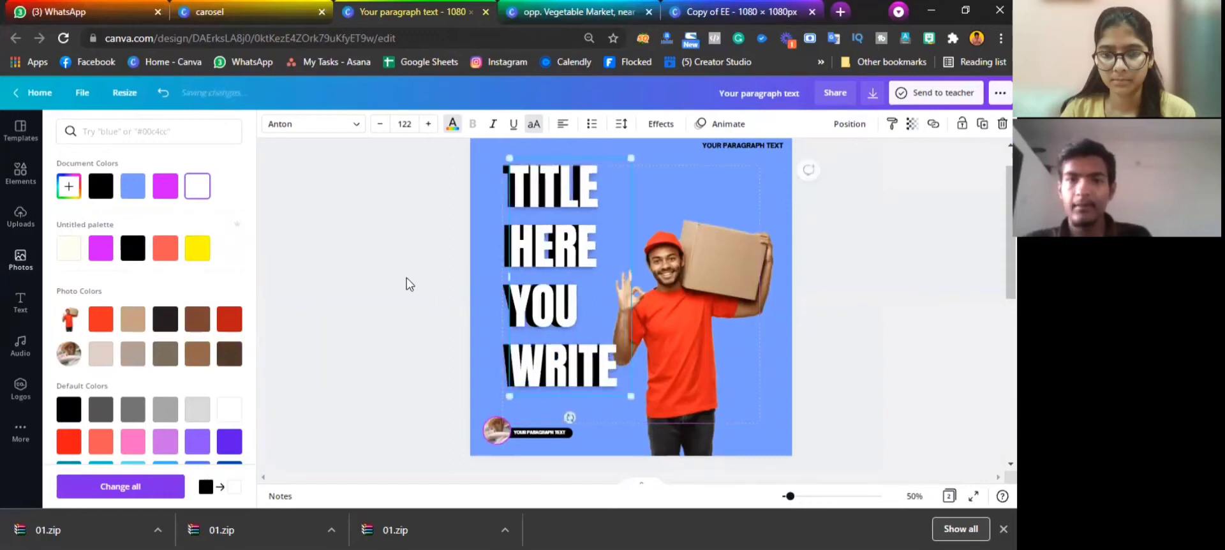
click(407, 278)
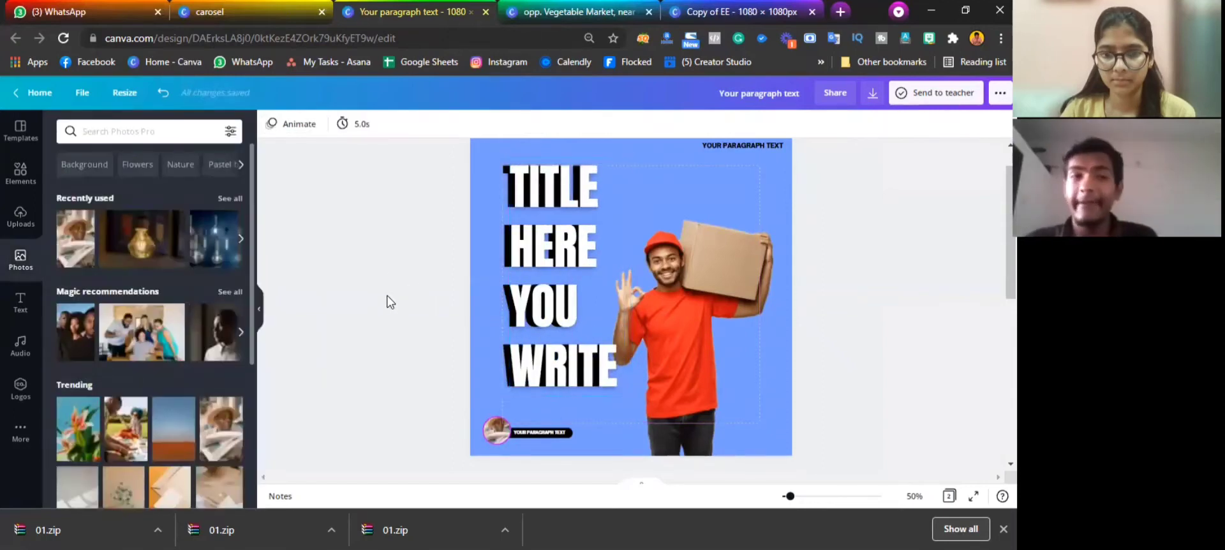
Add a square shape to page 1 and stretch it to cover the page's right half
click(21, 182)
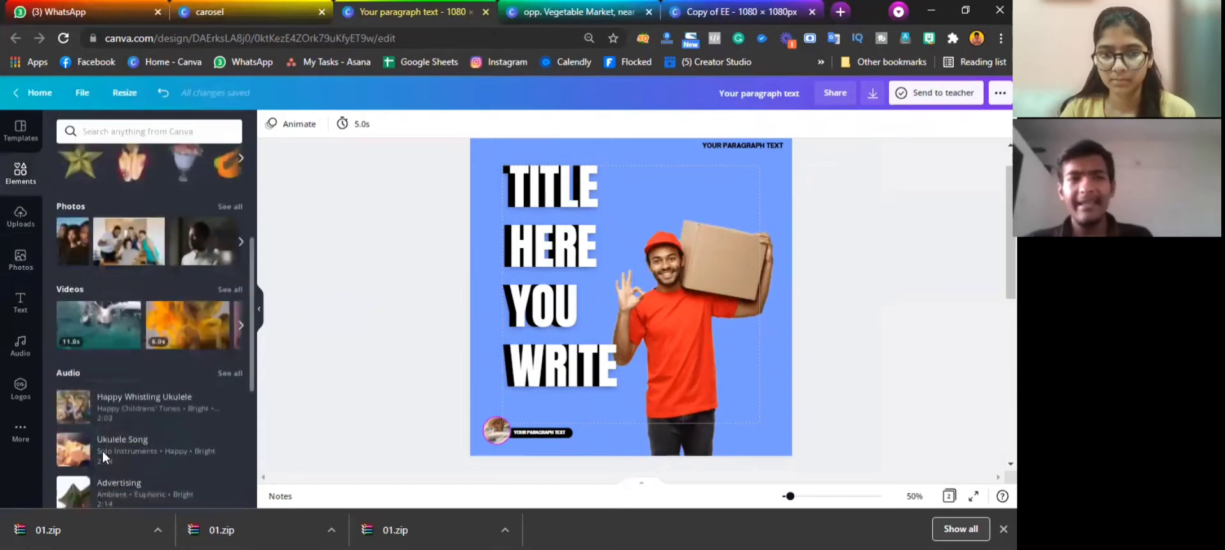
drag(116, 317, 739, 229)
drag(711, 305, 711, 498)
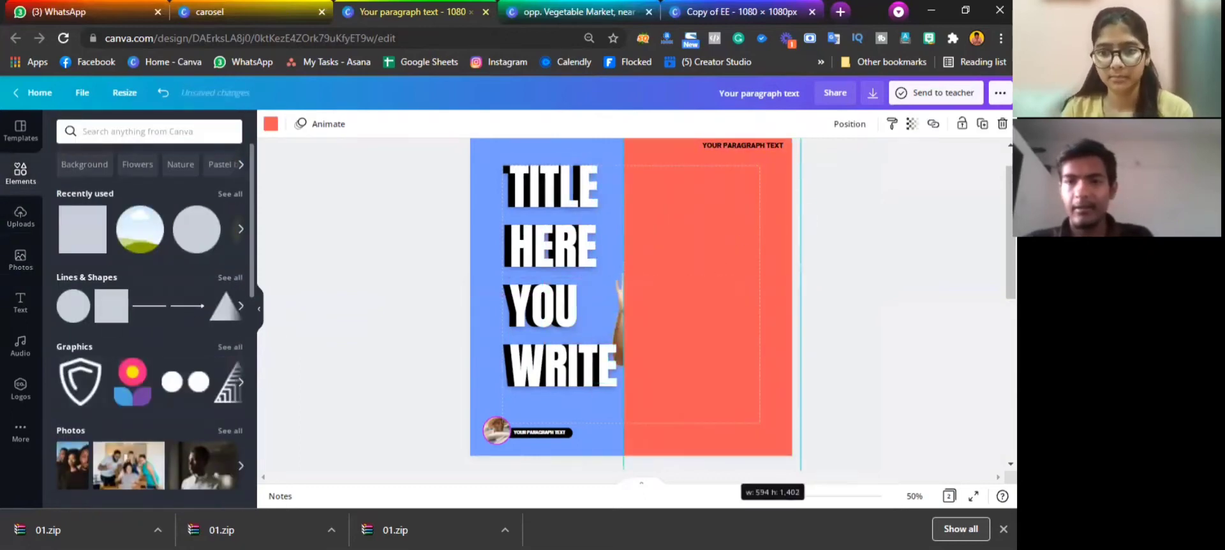
Send the coral rectangle behind the man and title, and narrow it to the right third of page 1
click(849, 124)
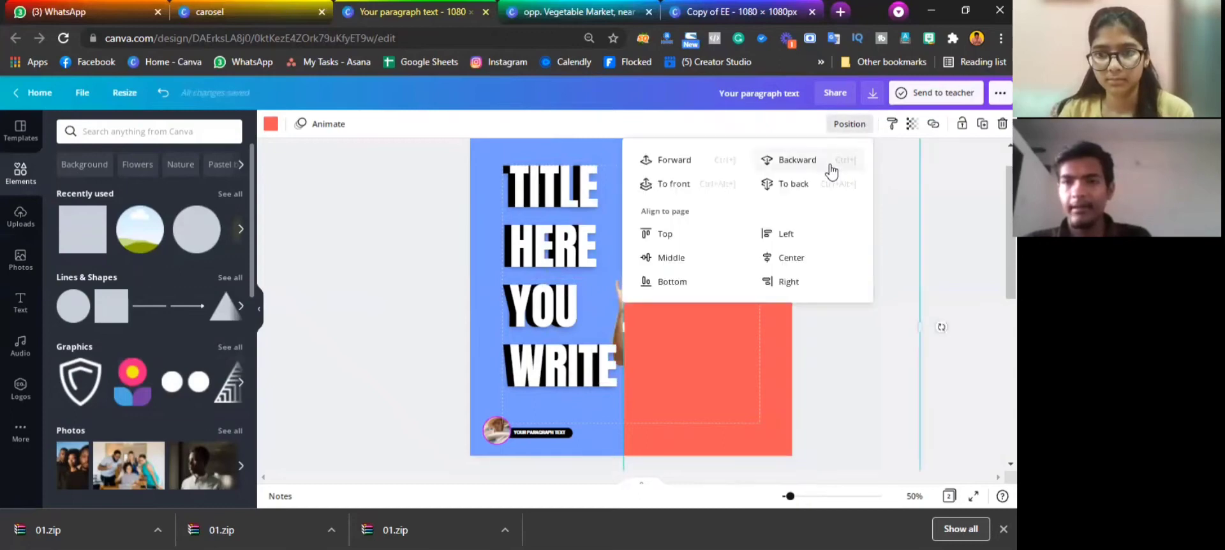
click(827, 184)
click(953, 247)
drag(623, 163, 672, 149)
click(687, 159)
Recolour the rectangle behind the man with the dark red from the photo colours
click(270, 123)
click(101, 318)
click(229, 318)
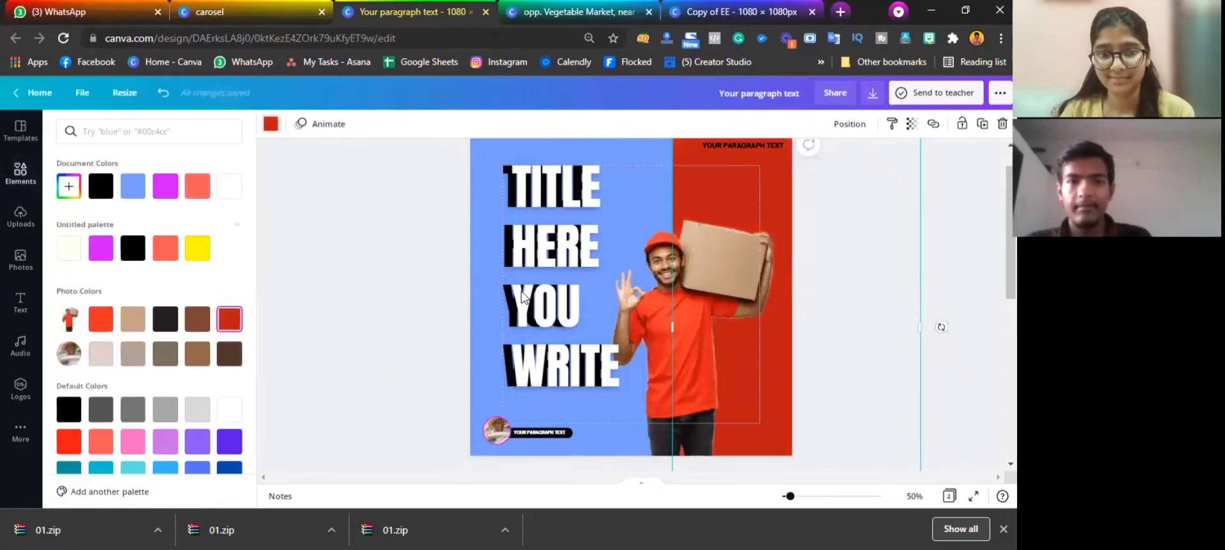
Nudge the white title left so only a thin black edge of the copy beneath shows
click(471, 284)
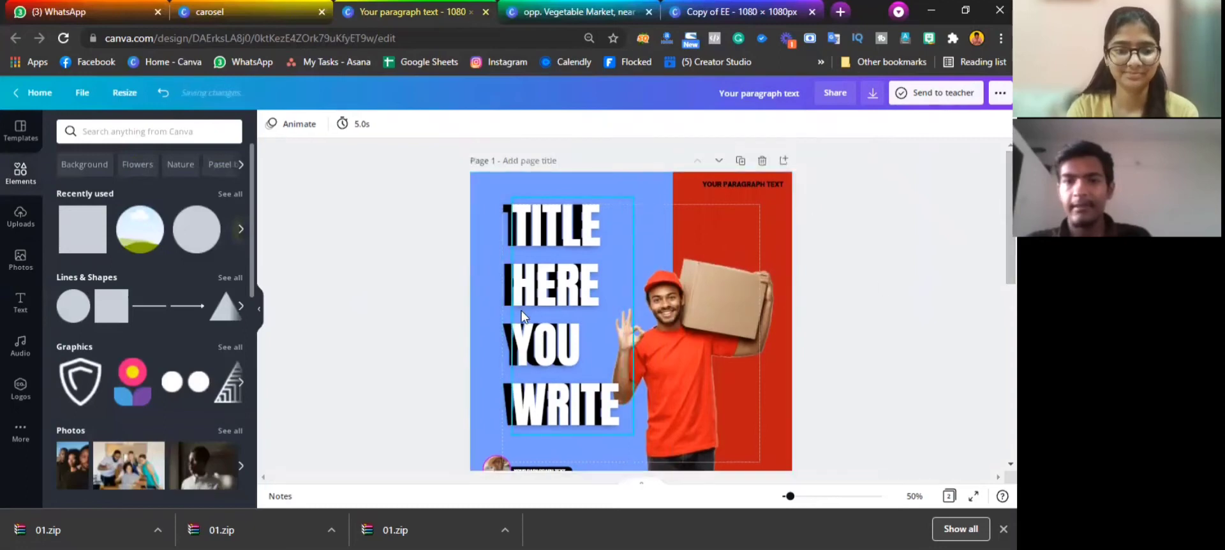
drag(515, 317, 509, 317)
click(416, 276)
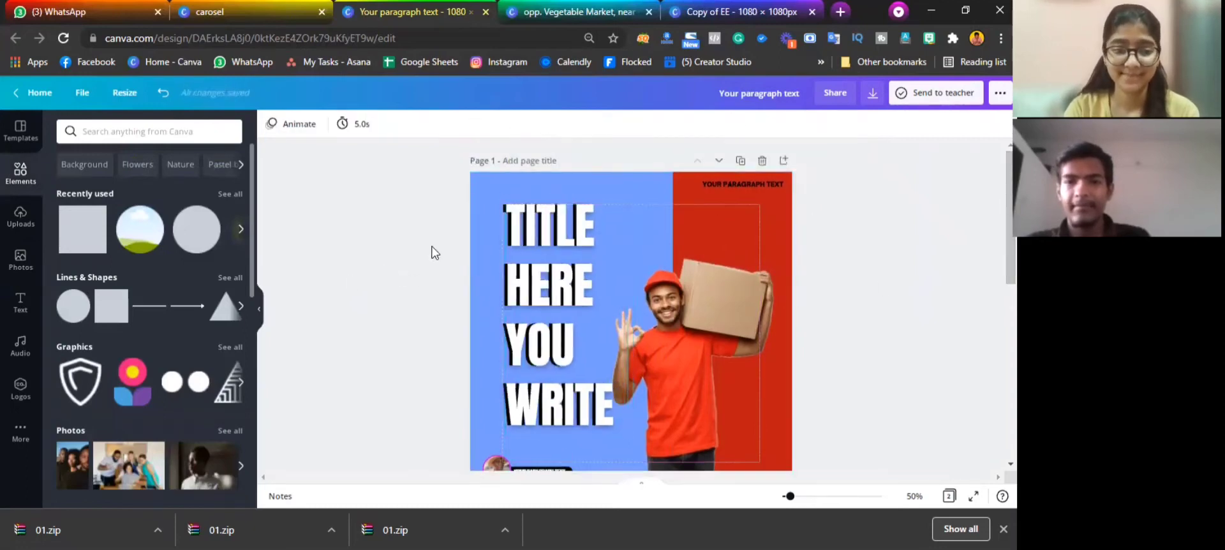
Colour the small text in page 1's upper-right corner white
scroll(917, 266, down, 2)
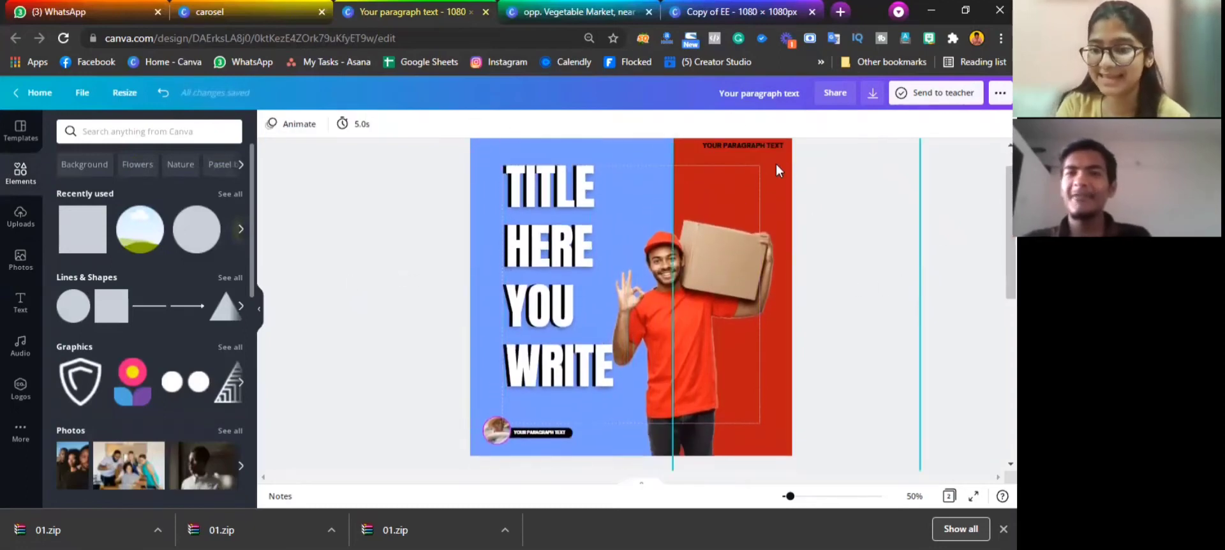
click(752, 147)
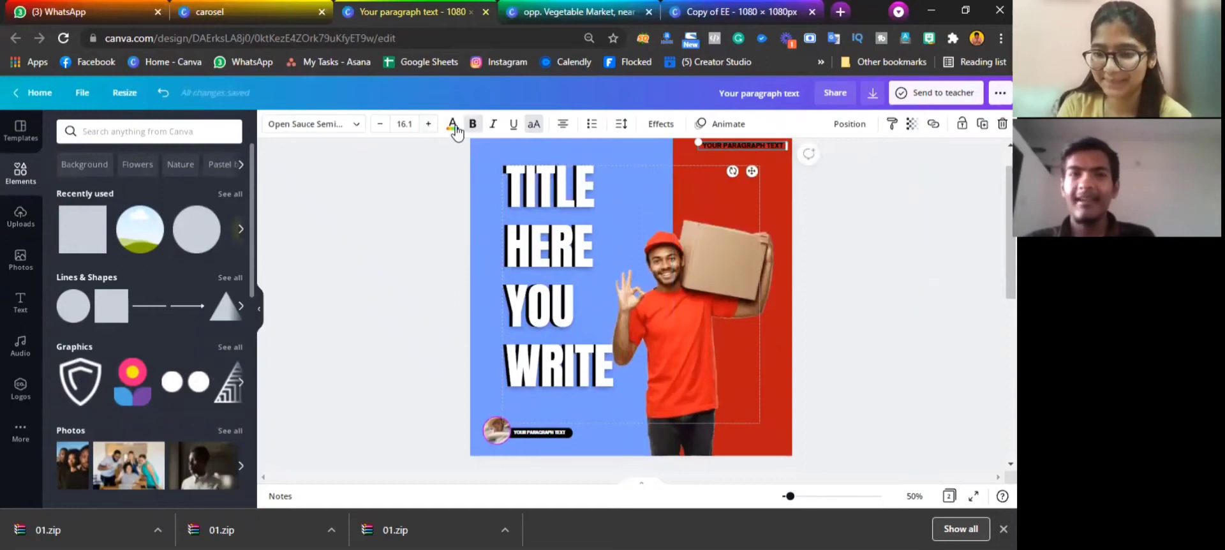
click(380, 225)
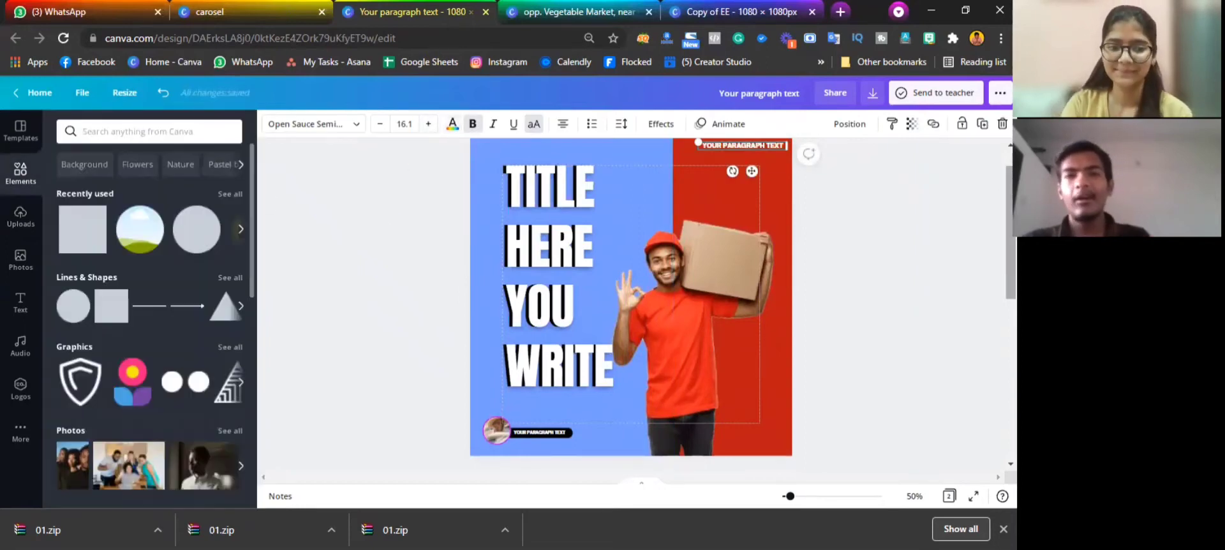
scroll(631, 297, up, 1)
scroll(630, 296, down, 1)
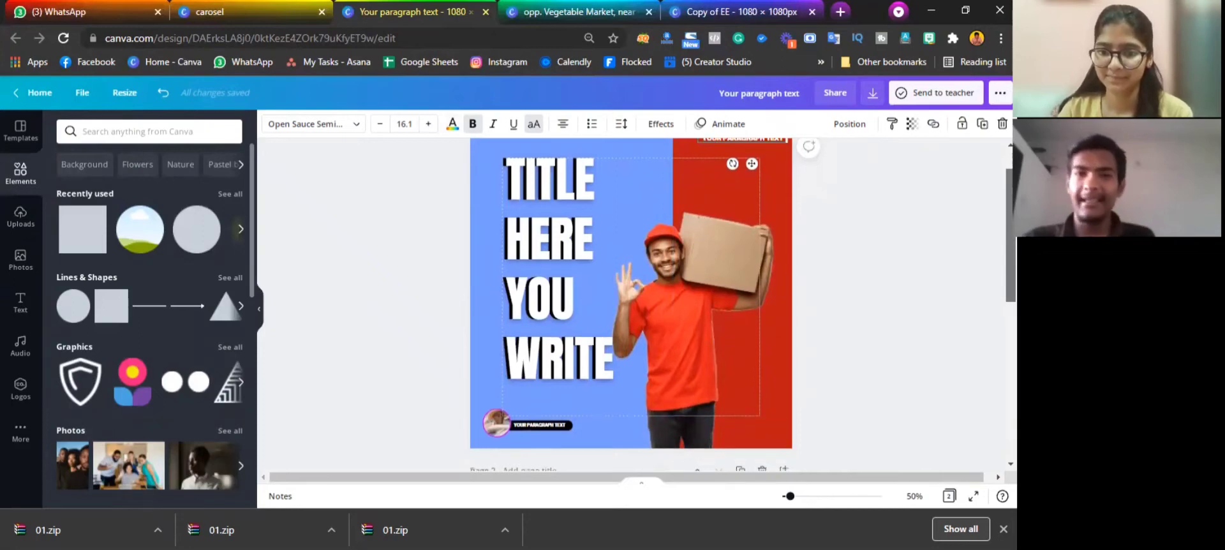
Shrink both layered title copies together to about font size 95.4, keeping them in page 1's upper-left area
click(446, 208)
drag(445, 205, 538, 287)
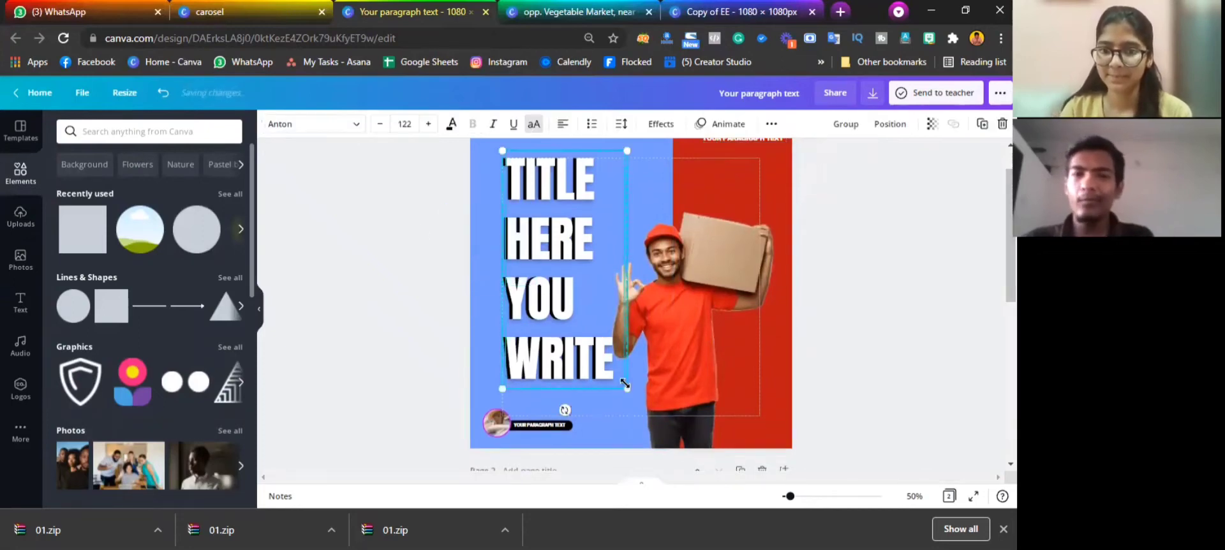
drag(617, 378, 591, 340)
click(474, 216)
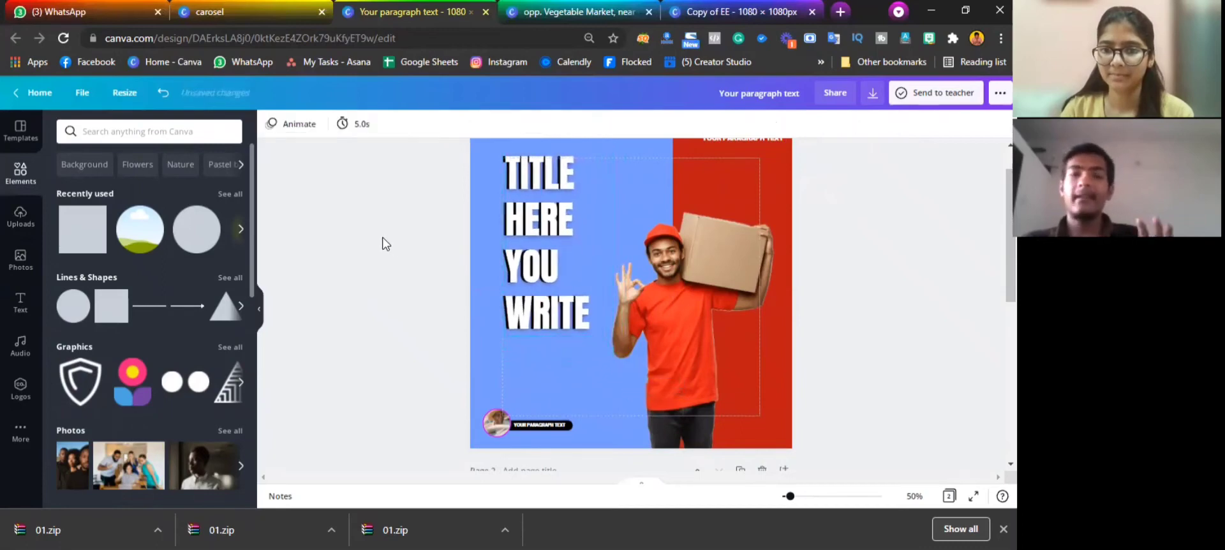
drag(457, 206, 567, 268)
key(ctrl+d)
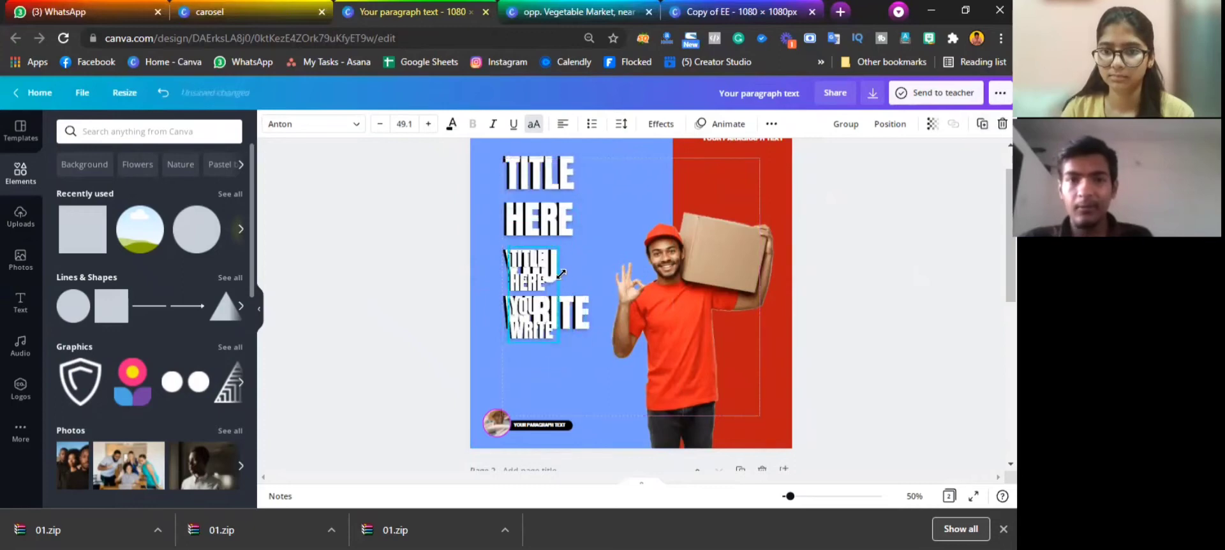
drag(548, 309, 546, 417)
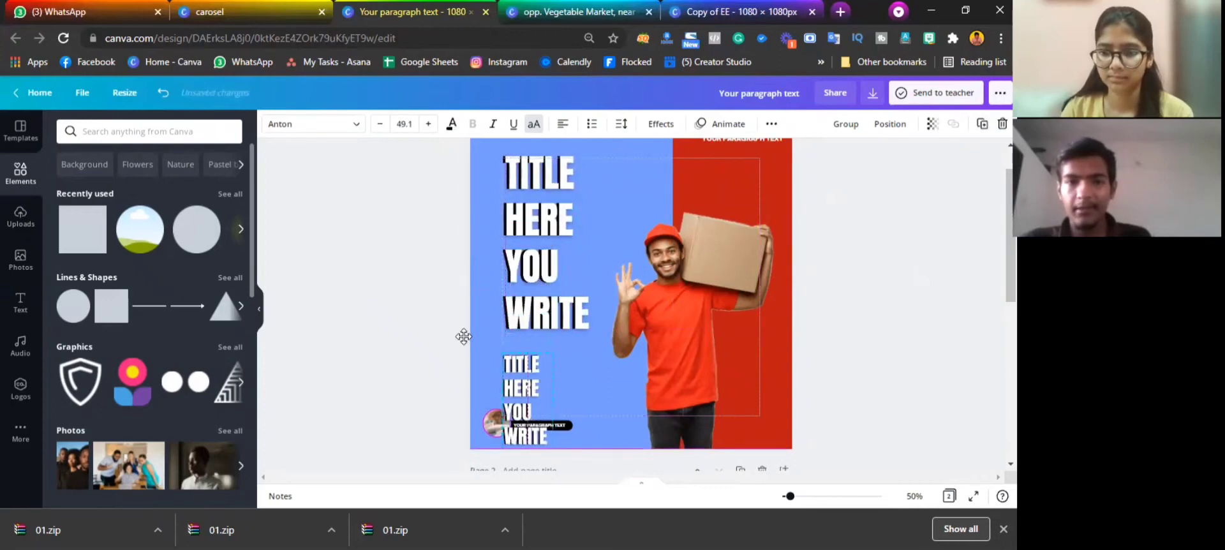
click(577, 376)
click(531, 388)
drag(553, 400, 593, 387)
click(522, 389)
key(Delete)
click(581, 393)
key(Delete)
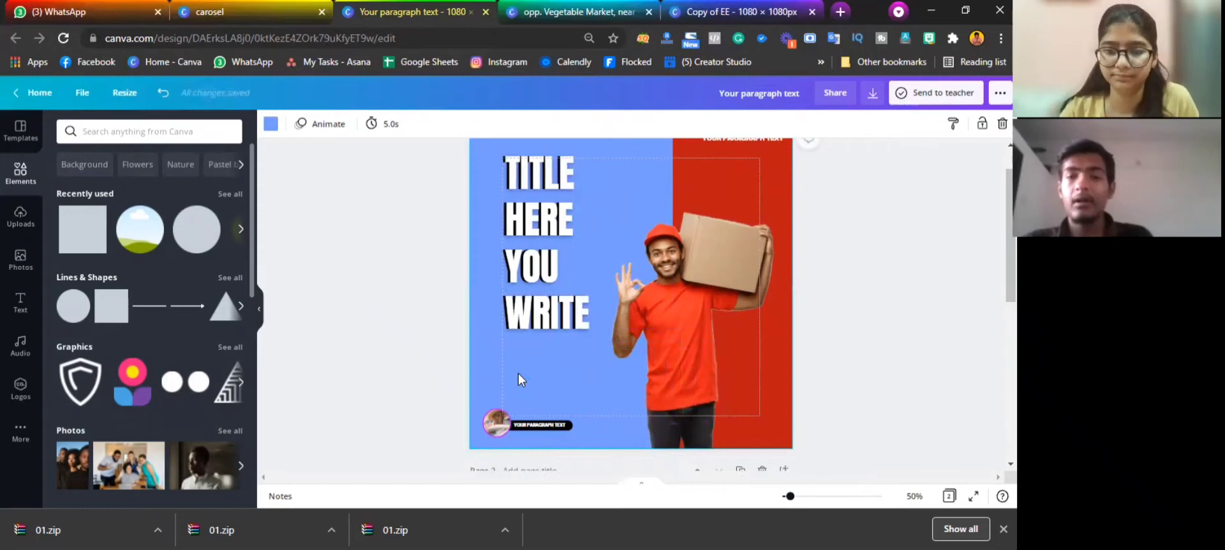
Add a black "YOUR PARAGRAPH TEXT" text box, shrink it to about size 32.7, and place it directly beneath the title
key(ctrl+v)
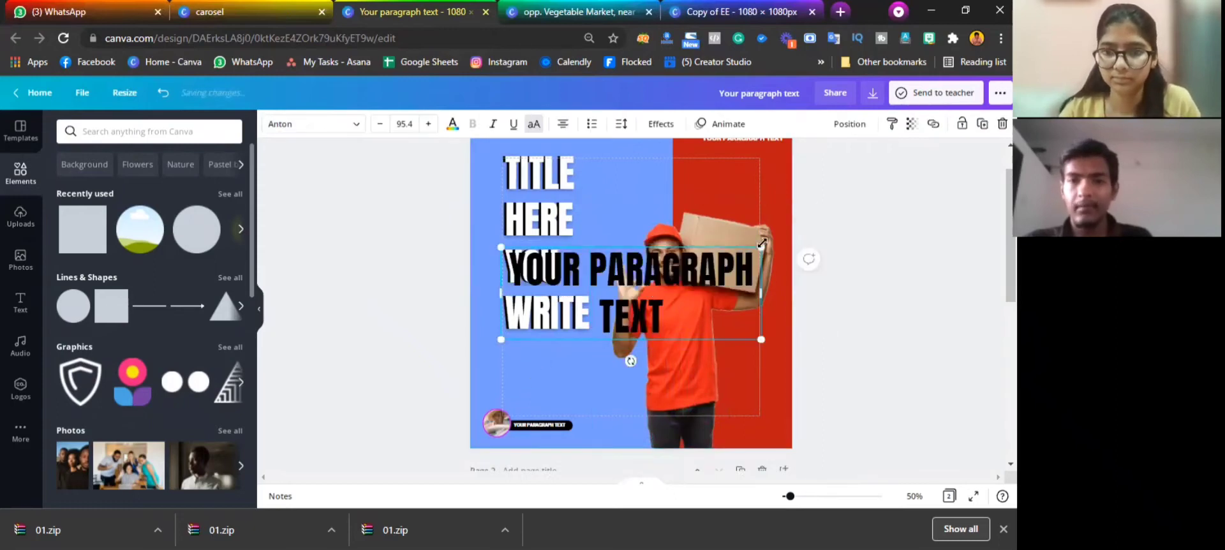
drag(685, 277, 618, 325)
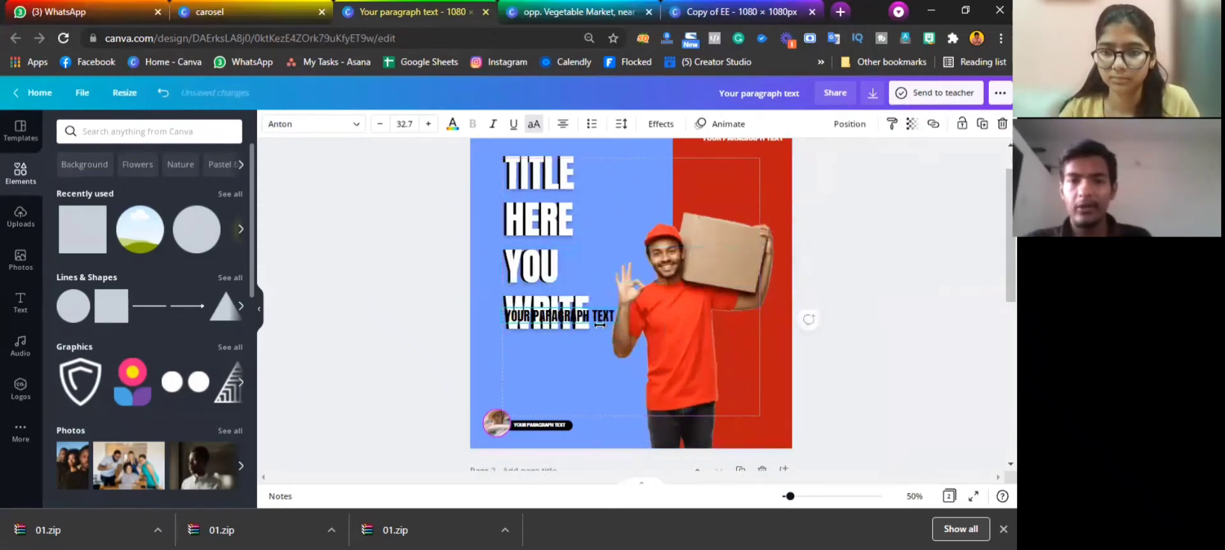
click(590, 349)
drag(540, 328, 532, 356)
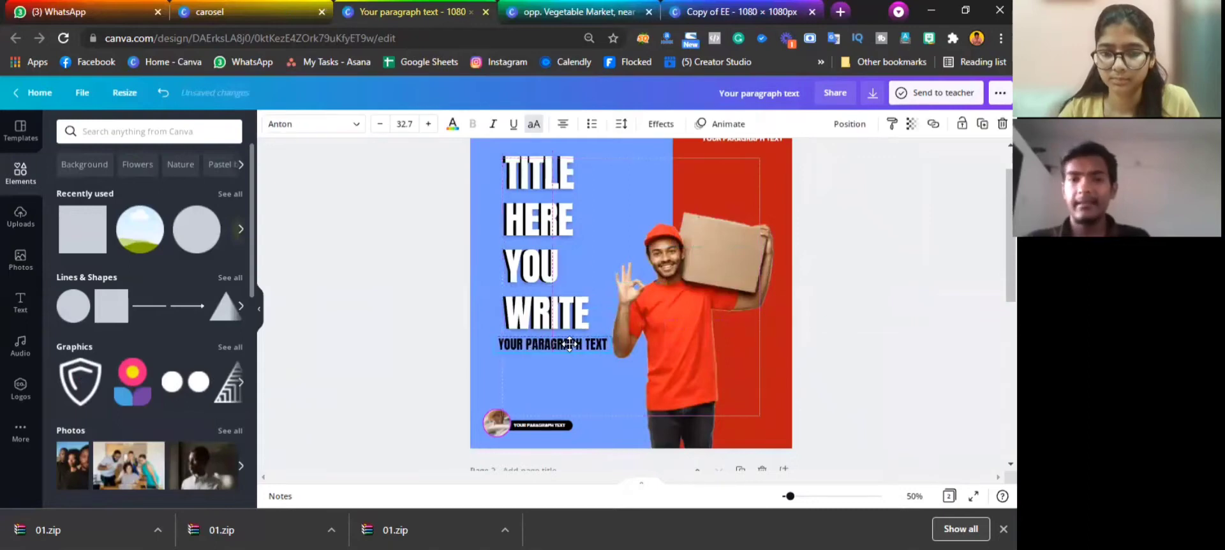
mouse_move(606, 344)
mouse_down()
mouse_move(523, 353)
mouse_move(589, 357)
mouse_up()
Change the subtitle's font to Open Sauce SemiBold, shrink it to about size 17.5 on one line, and place it closely under WRITE
click(326, 129)
click(118, 183)
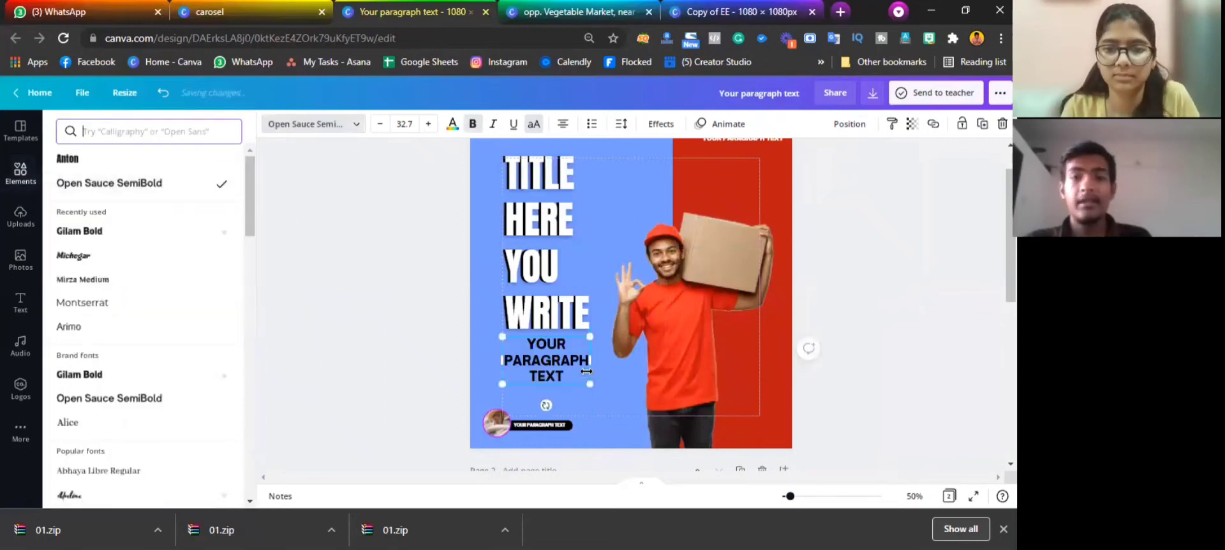
drag(590, 383, 598, 365)
click(519, 361)
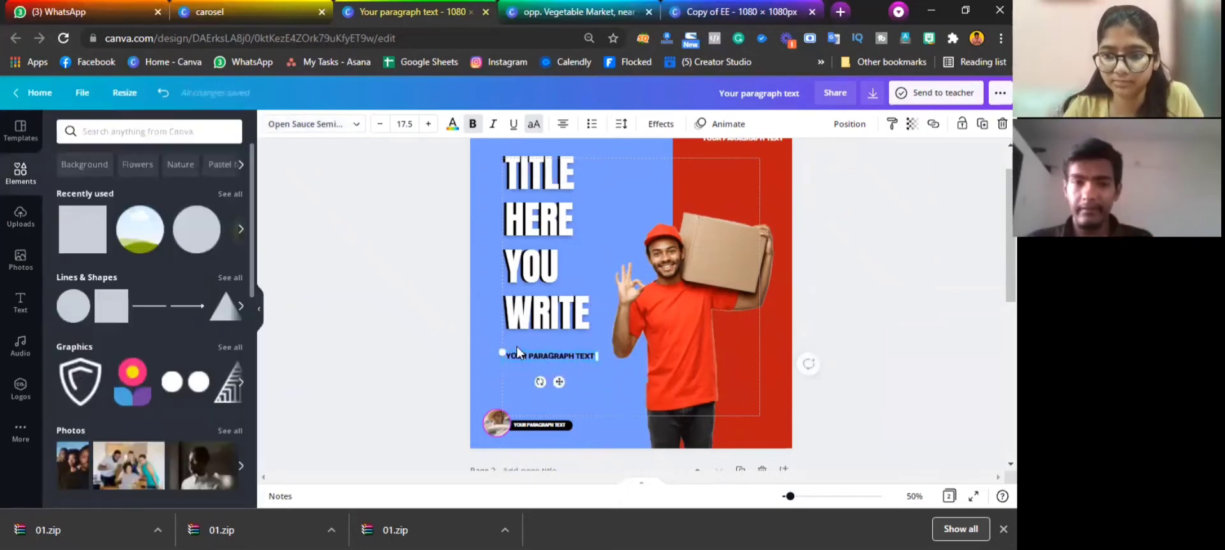
click(517, 339)
drag(520, 352, 518, 346)
click(457, 251)
click(522, 347)
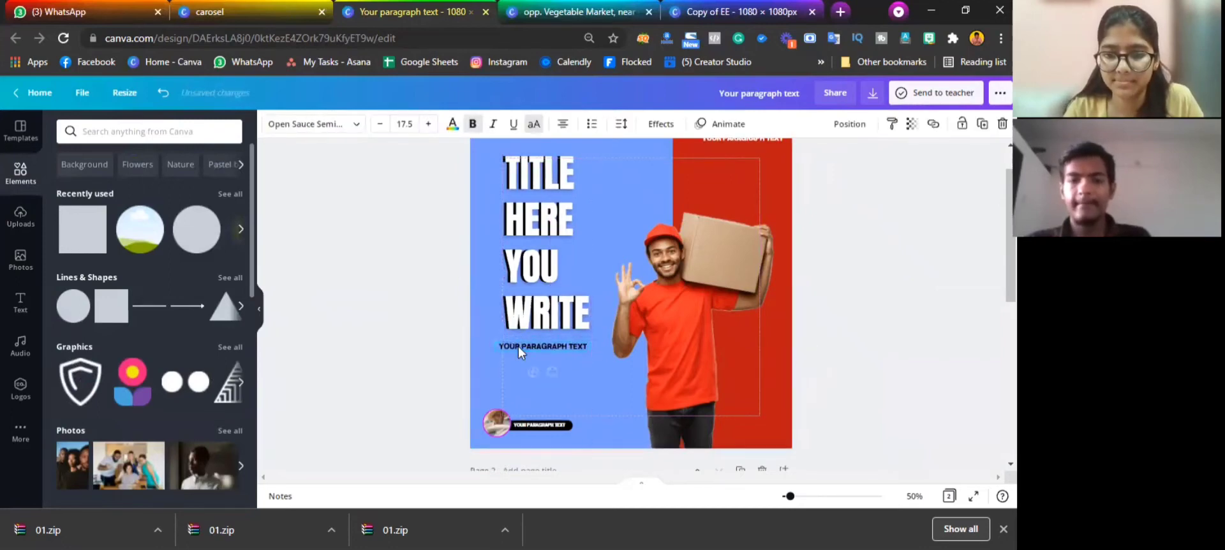
Move the layered title and its subtitle together slightly down and to the right on page 1
click(470, 270)
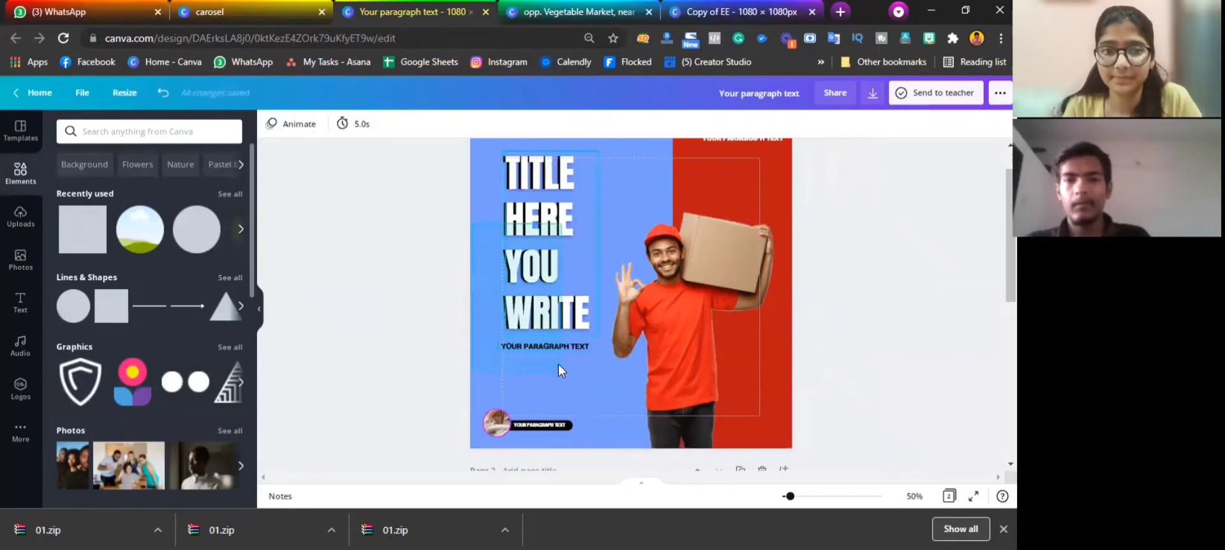
click(546, 342)
drag(546, 342, 550, 354)
click(805, 340)
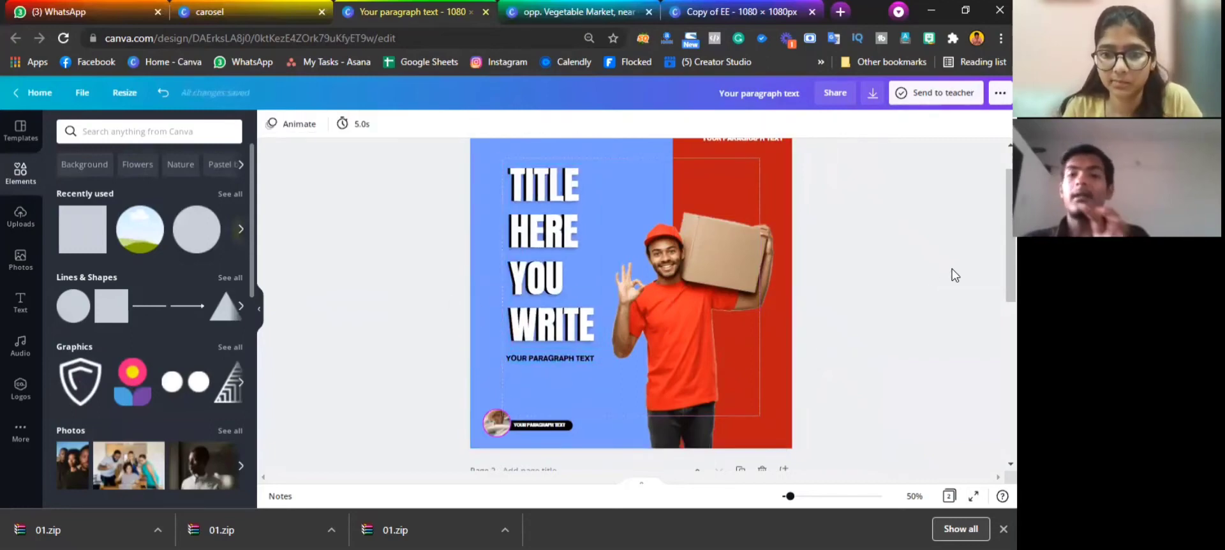
Apply the colours of the recently used blue hanging-bulbs photo to page 1 and remove the photo
scroll(638, 287, up, 1)
scroll(638, 287, down, 2)
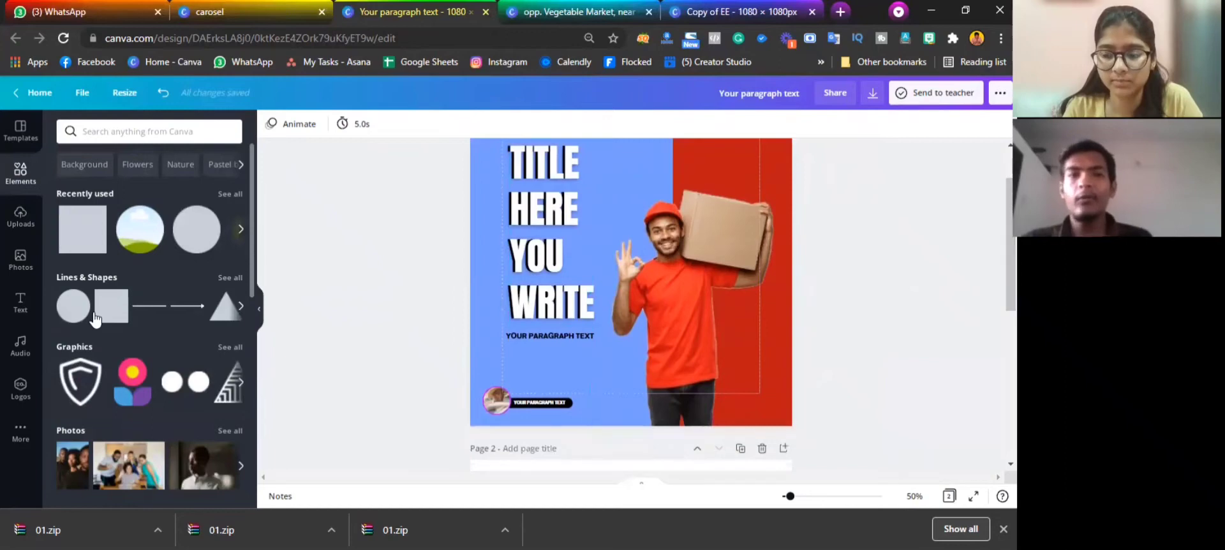
click(20, 259)
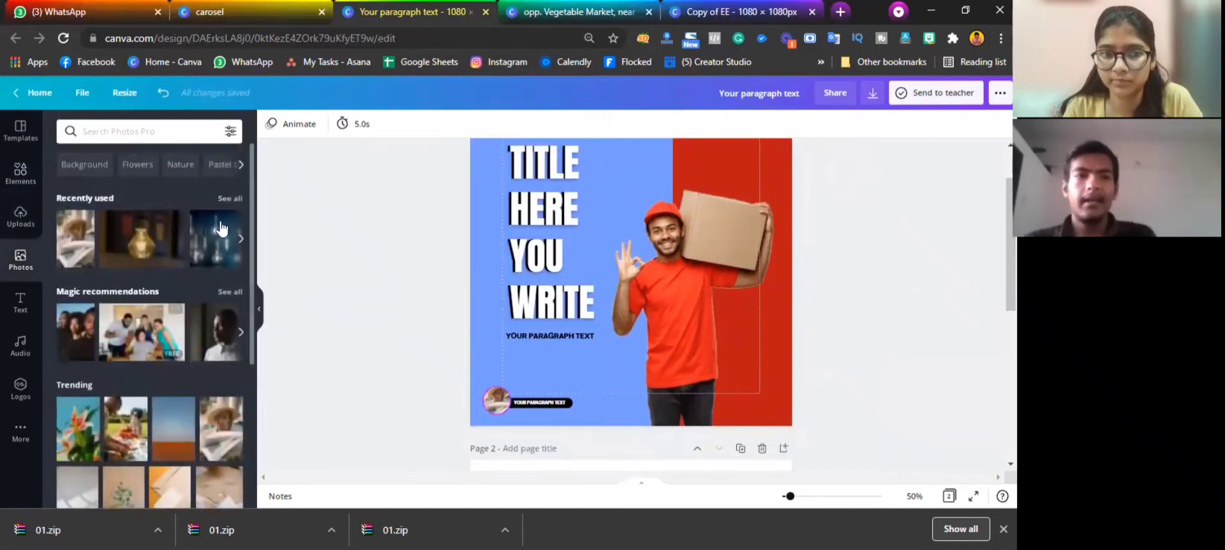
click(229, 203)
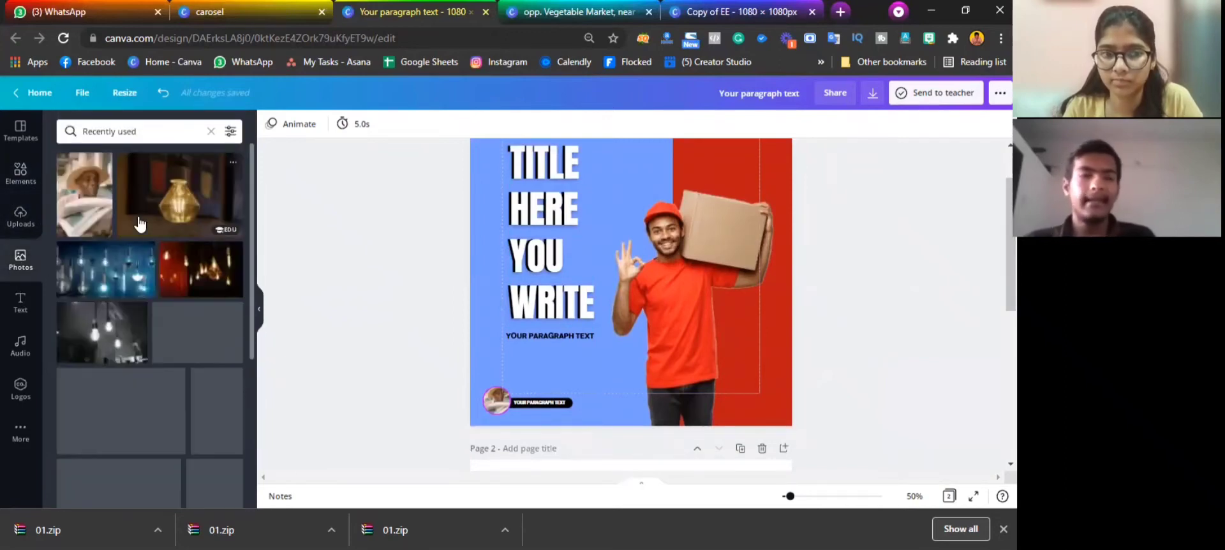
click(110, 287)
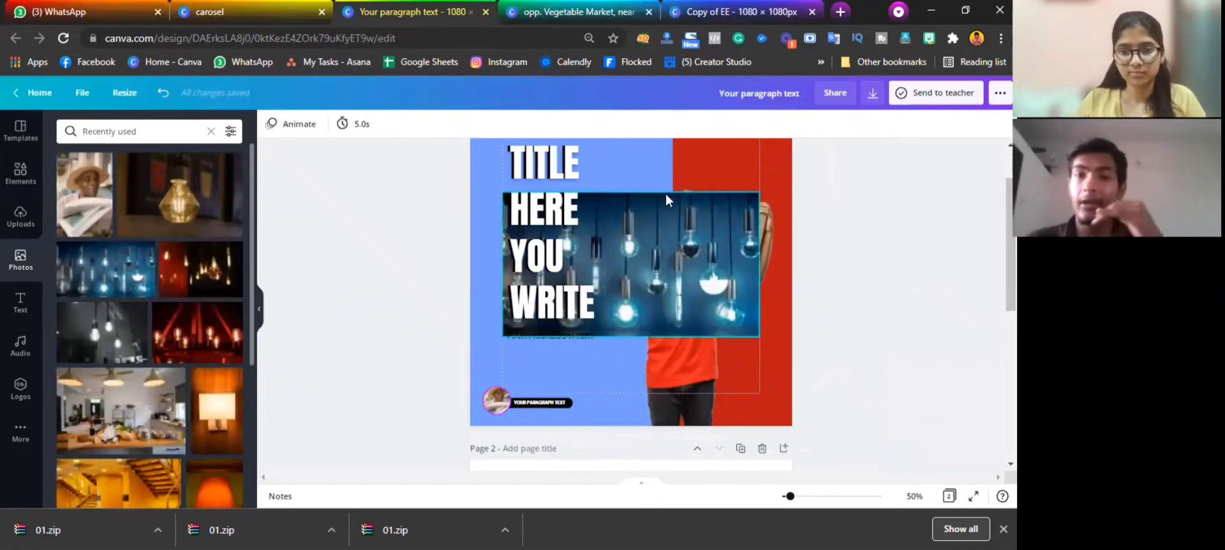
right_click(646, 235)
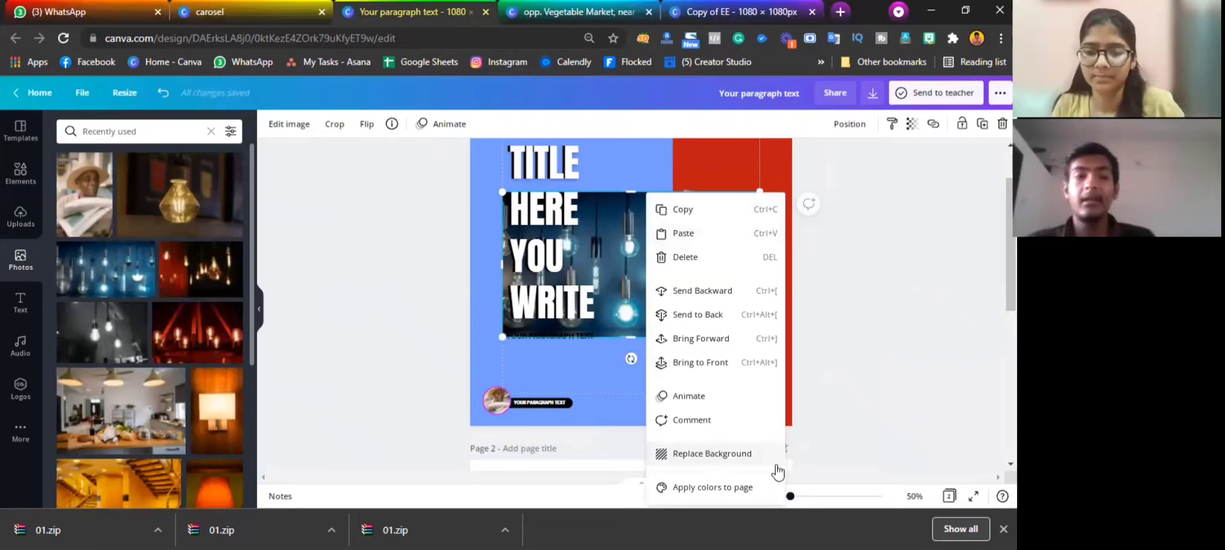
click(767, 485)
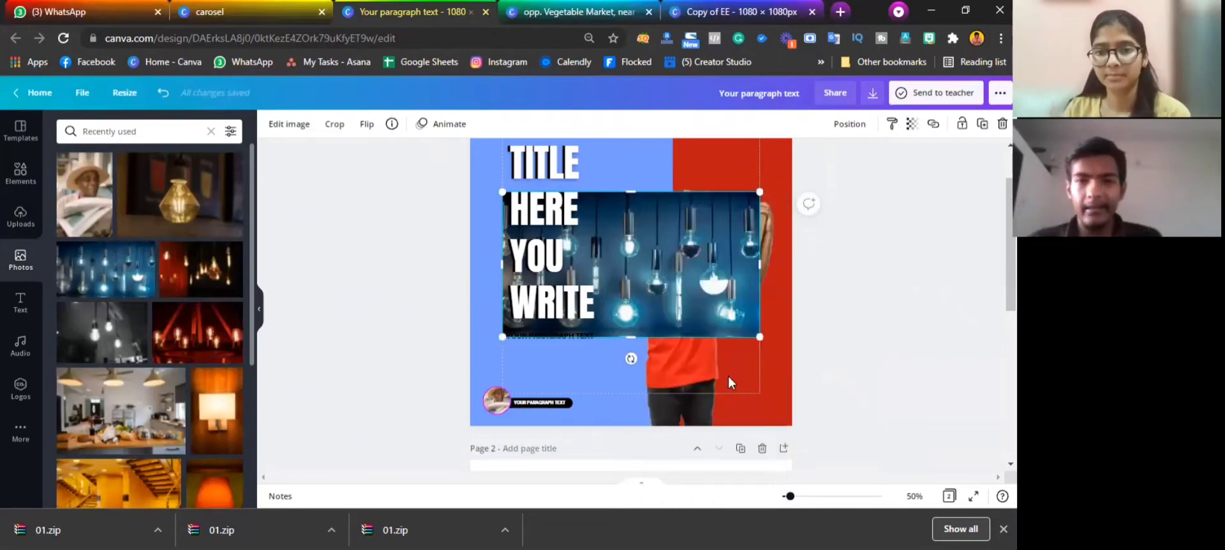
drag(720, 305, 319, 431)
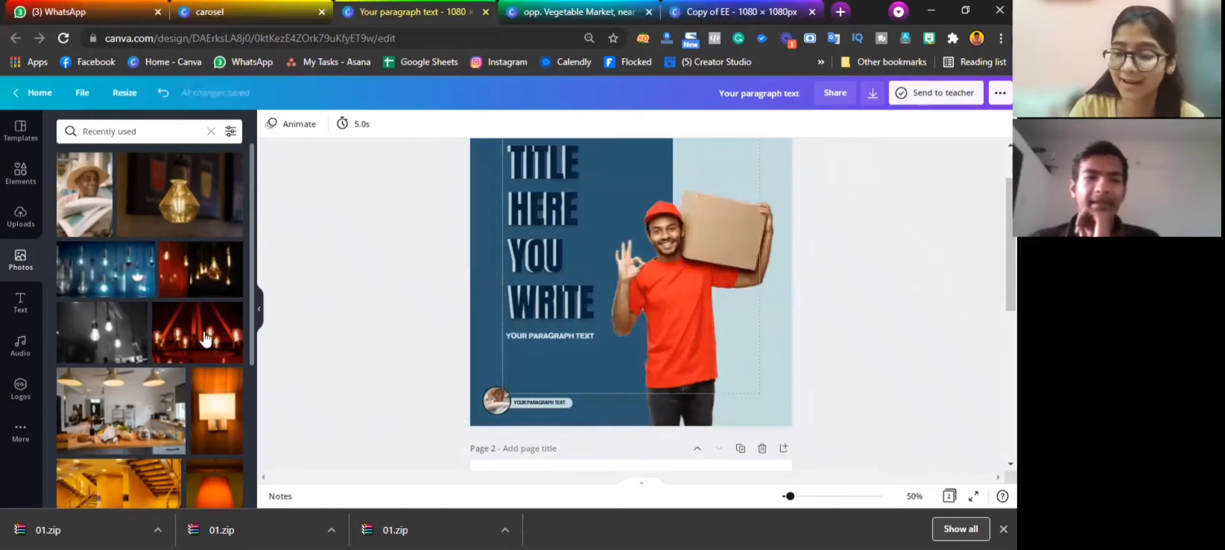
Apply the colours of the dark red lamp photo to page 1 and delete the photo
key(ctrl+z)
click(469, 250)
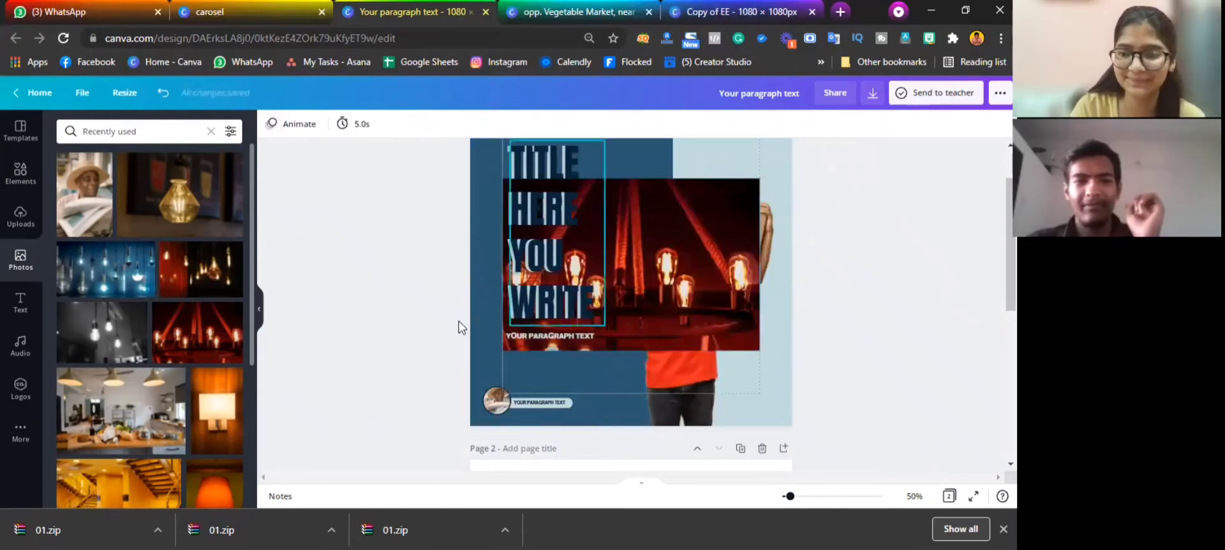
right_click(722, 254)
click(765, 487)
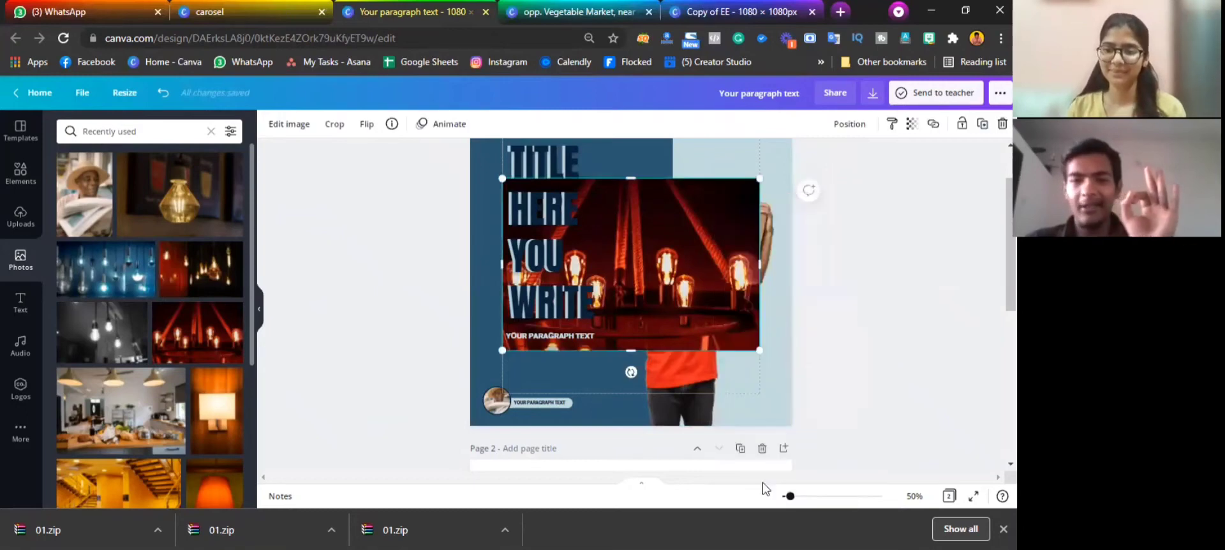
drag(630, 275, 635, 276)
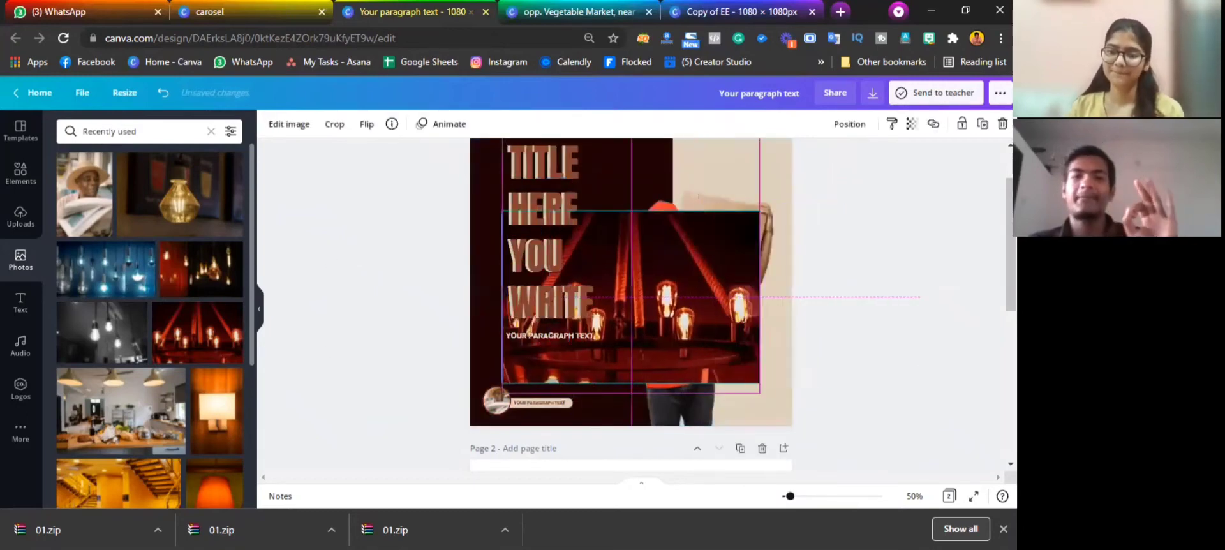
key(Delete)
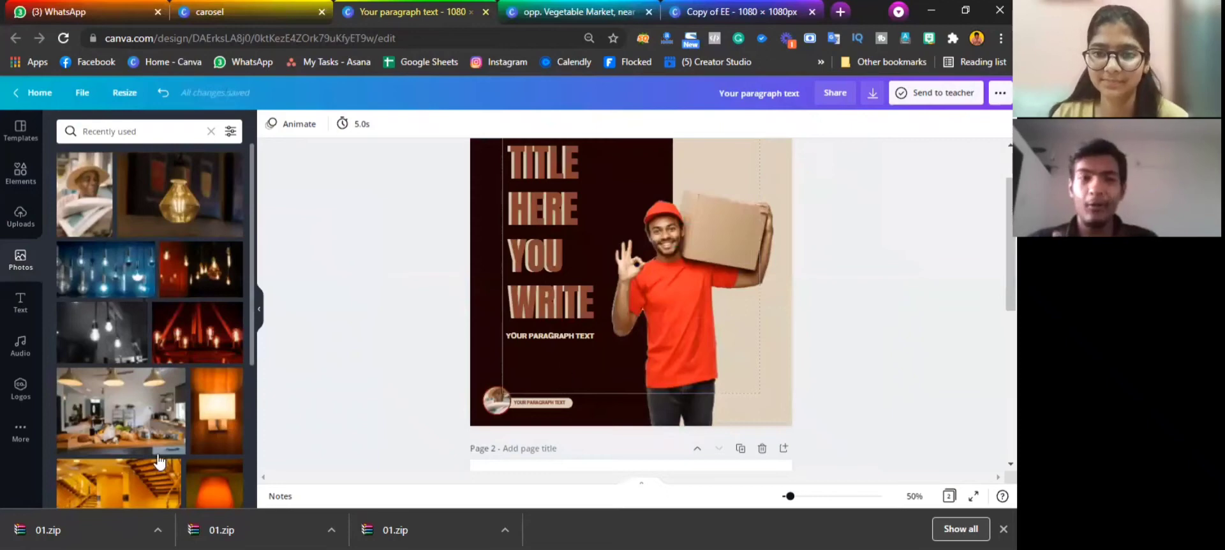
Apply the colours of the yellow staircase photo to page 1 and take the photo off the page
key(ctrl+z)
right_click(694, 224)
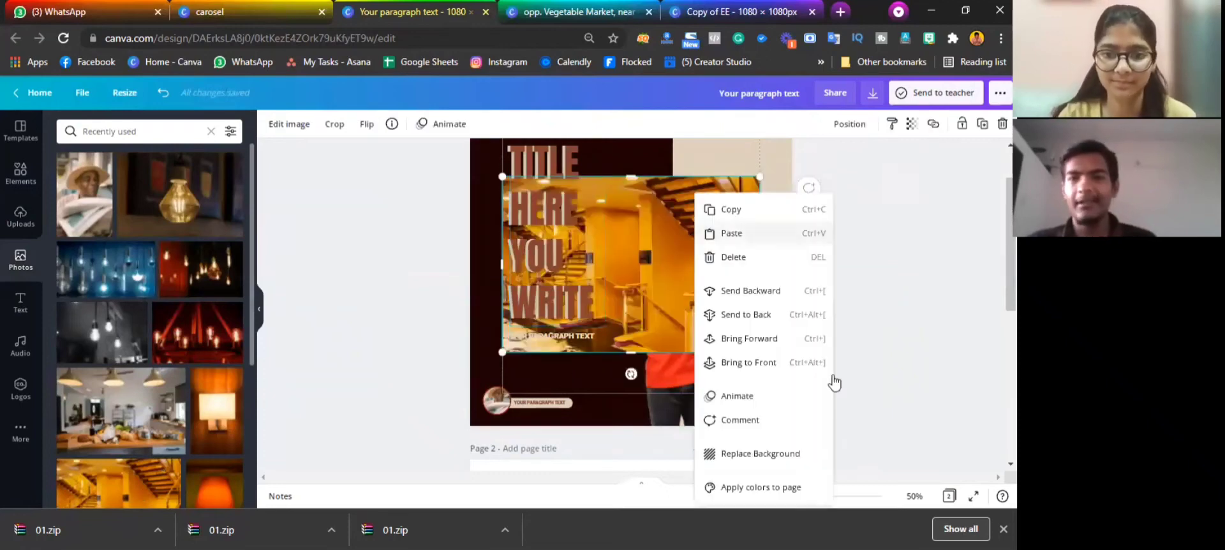
click(763, 485)
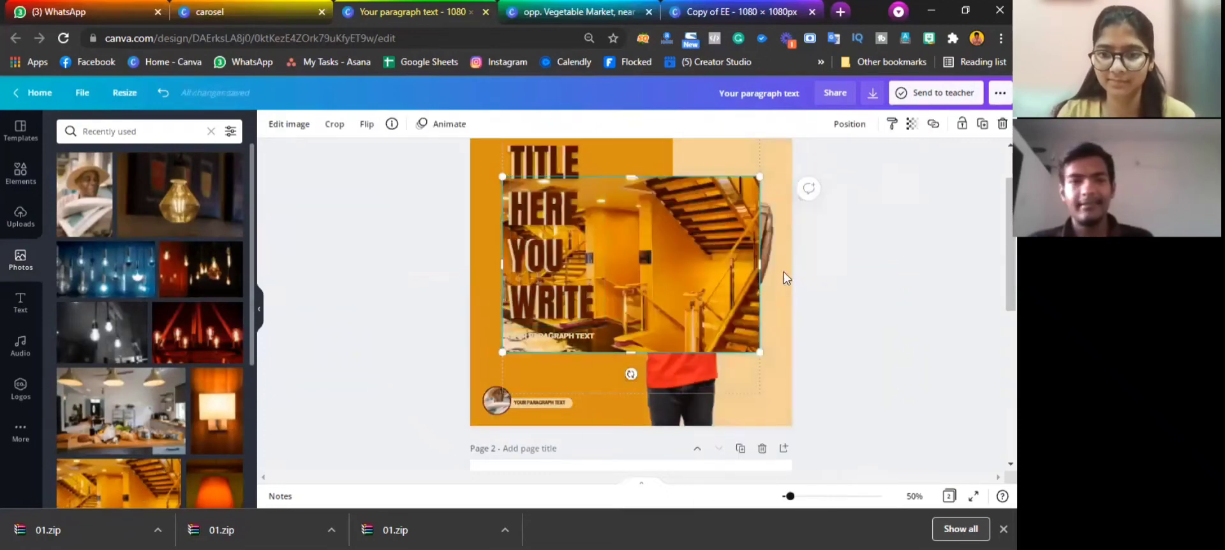
drag(729, 279, 991, 299)
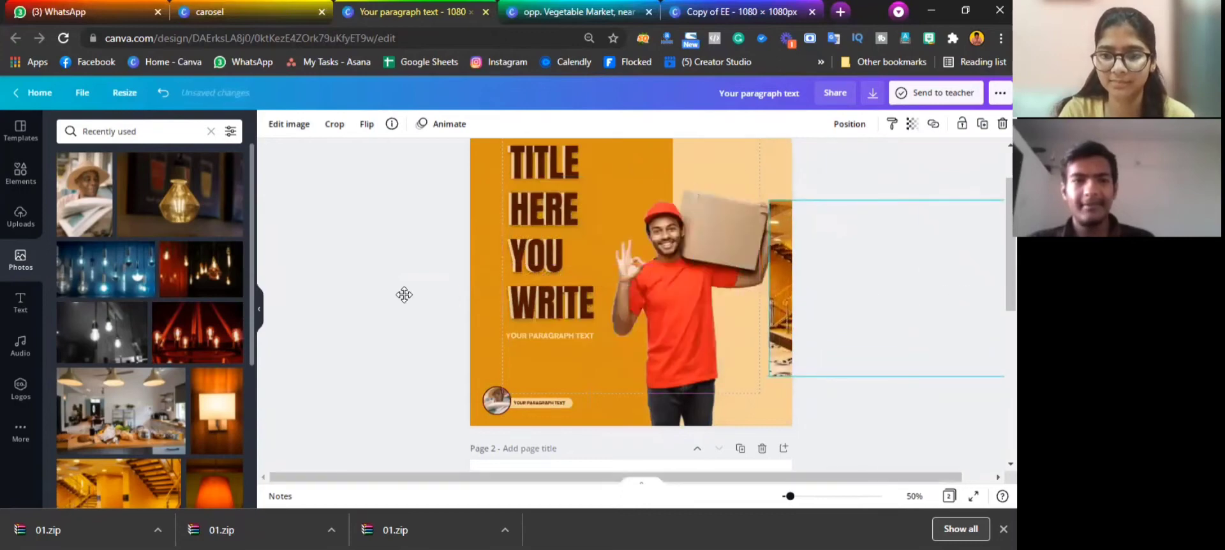
drag(449, 295, 371, 293)
click(935, 265)
mouse_move(1010, 255)
mouse_down()
mouse_move(1010, 228)
mouse_move(1010, 259)
mouse_up()
scroll(631, 303, up, 1)
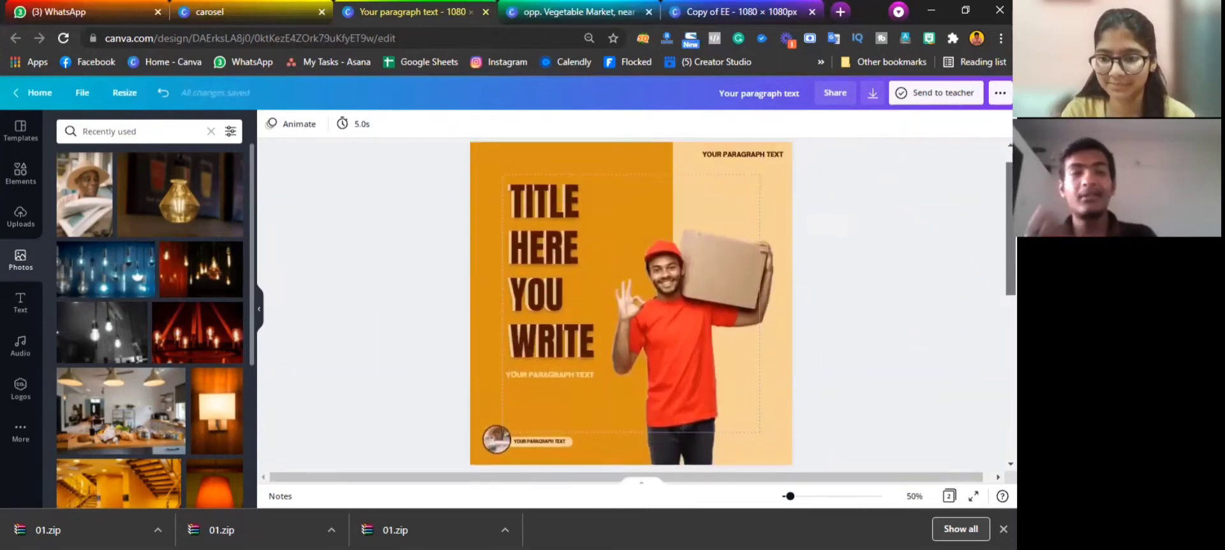
Narrow the pale rectangle to a thin strip along page 1's right edge and nudge the upper-right small text left
click(714, 280)
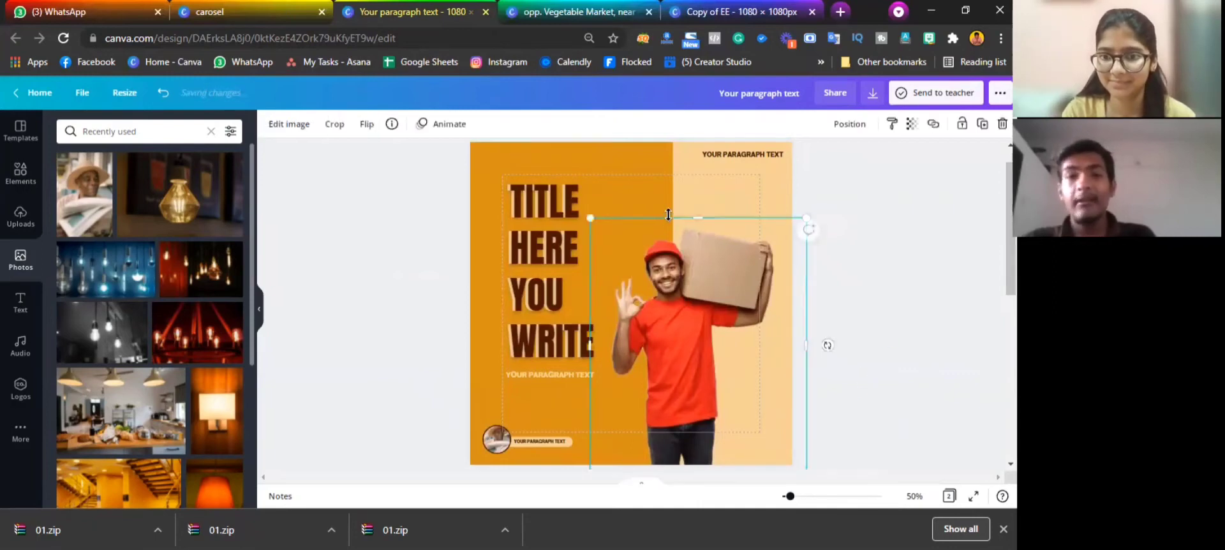
click(697, 183)
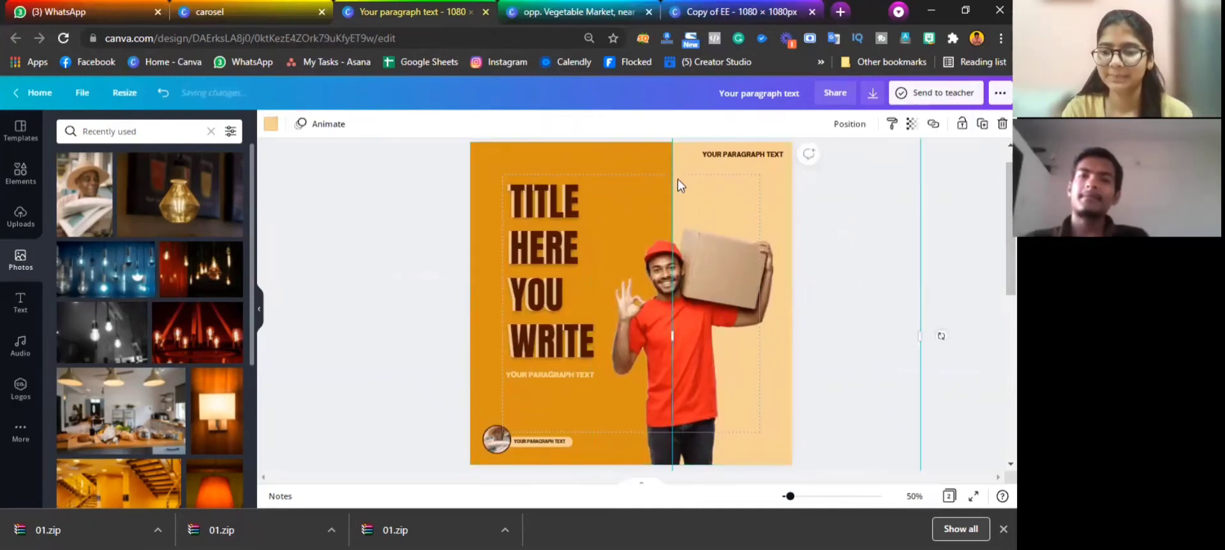
drag(677, 174, 819, 194)
click(823, 195)
drag(759, 160, 752, 161)
click(561, 182)
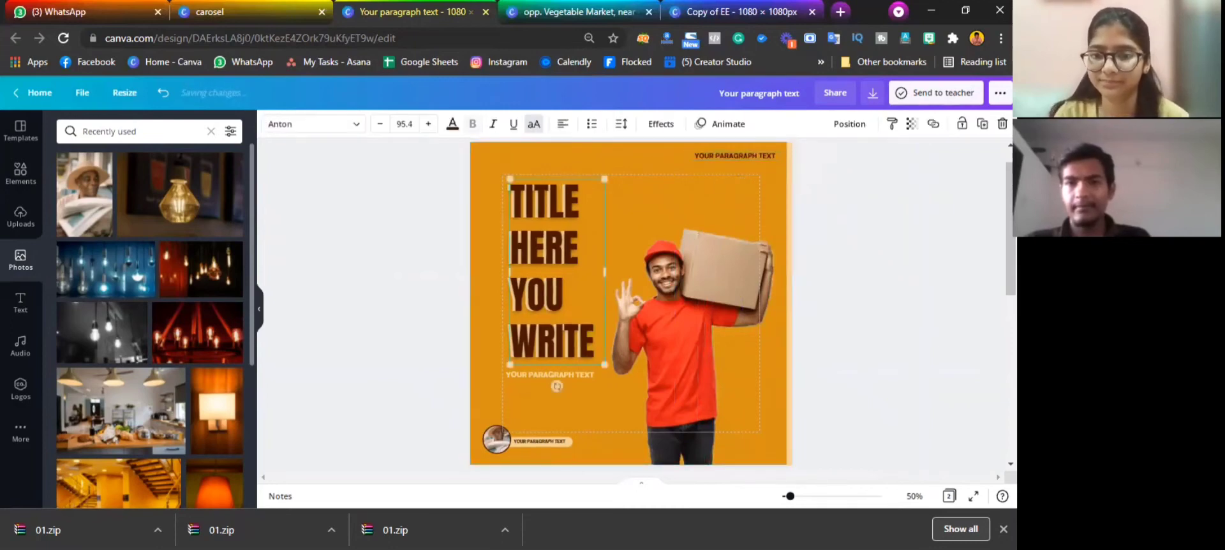
Duplicate the finished title page five times and show all pages in the grid overview
ctrl+scroll(982, 251, down, 2)
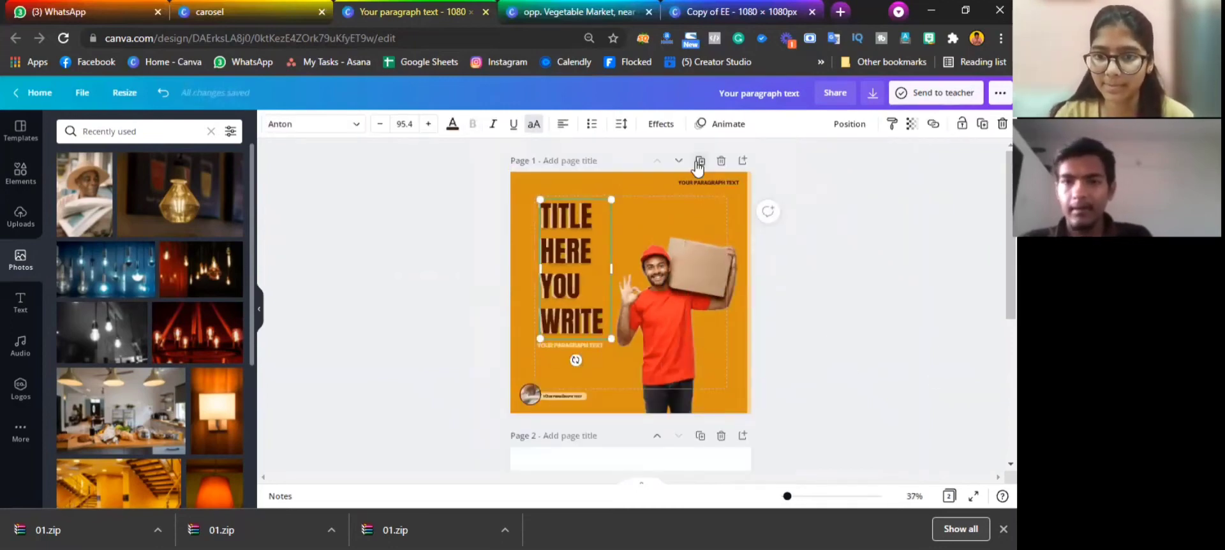
click(699, 161)
click(702, 181)
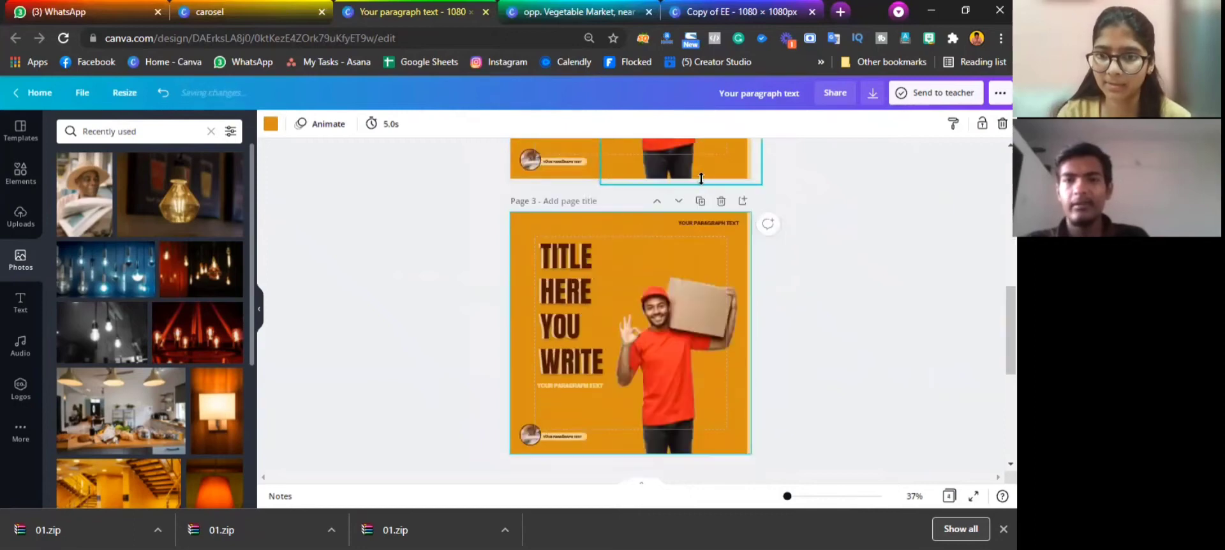
click(700, 200)
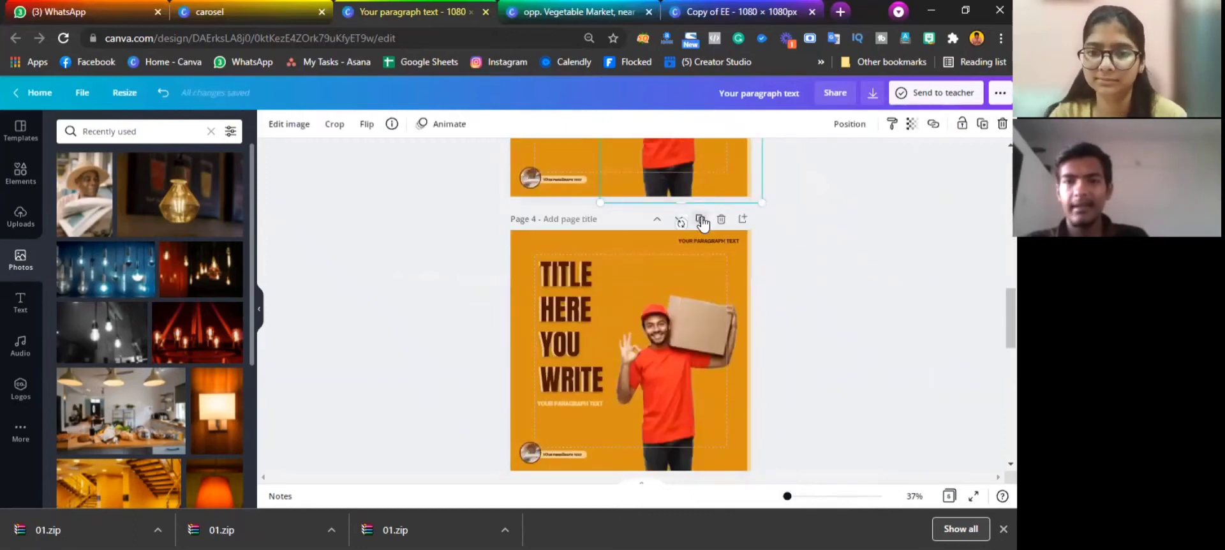
click(701, 221)
click(951, 496)
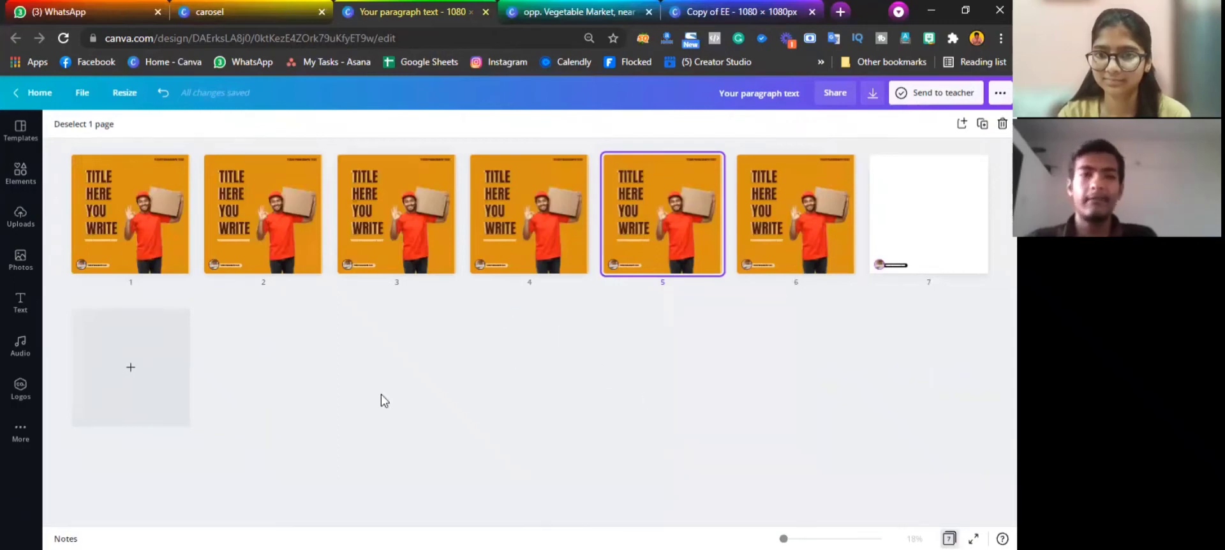
Find a dark navy gradient photo by searching the photo library for "blue" and set it as page 1's background
double_click(136, 212)
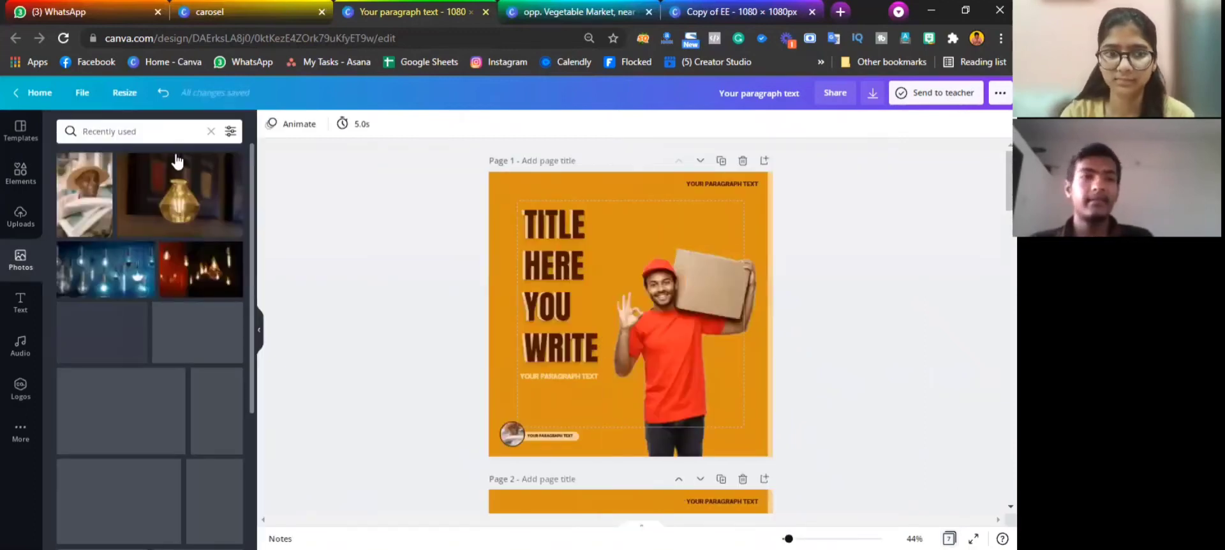
text(blue)
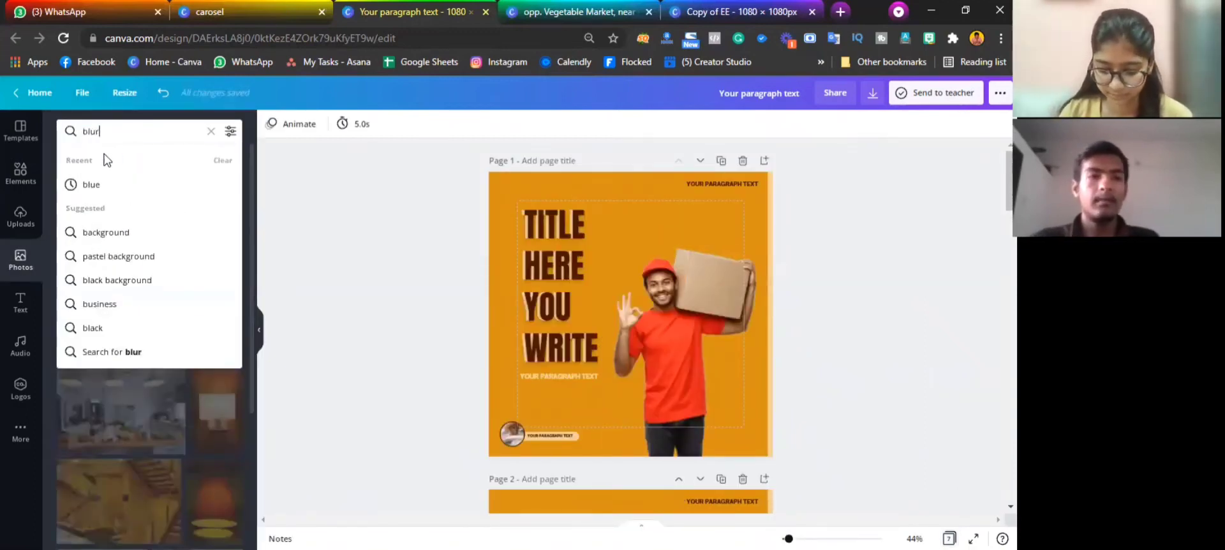
click(115, 185)
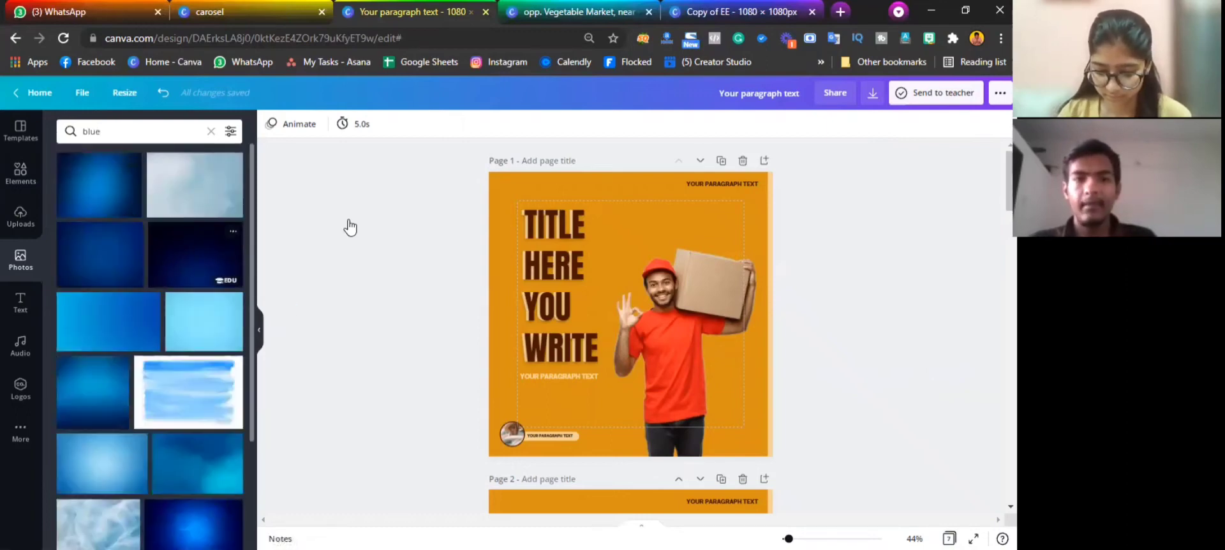
drag(449, 186, 588, 219)
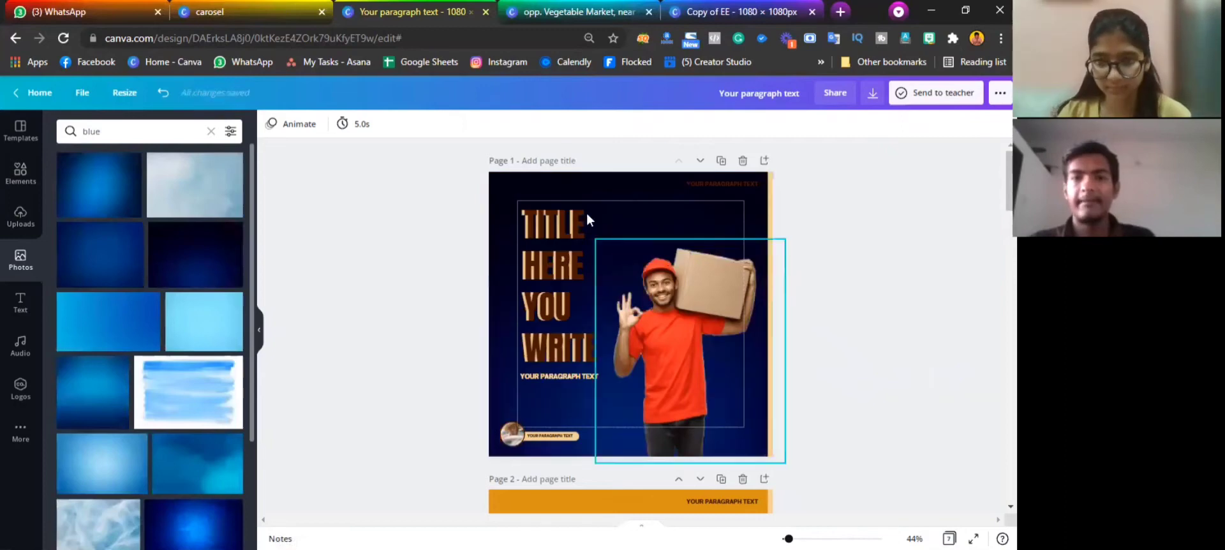
Remove the dark brown copy behind page 1's title and recolour the remaining title and its subtitle off-white
click(571, 252)
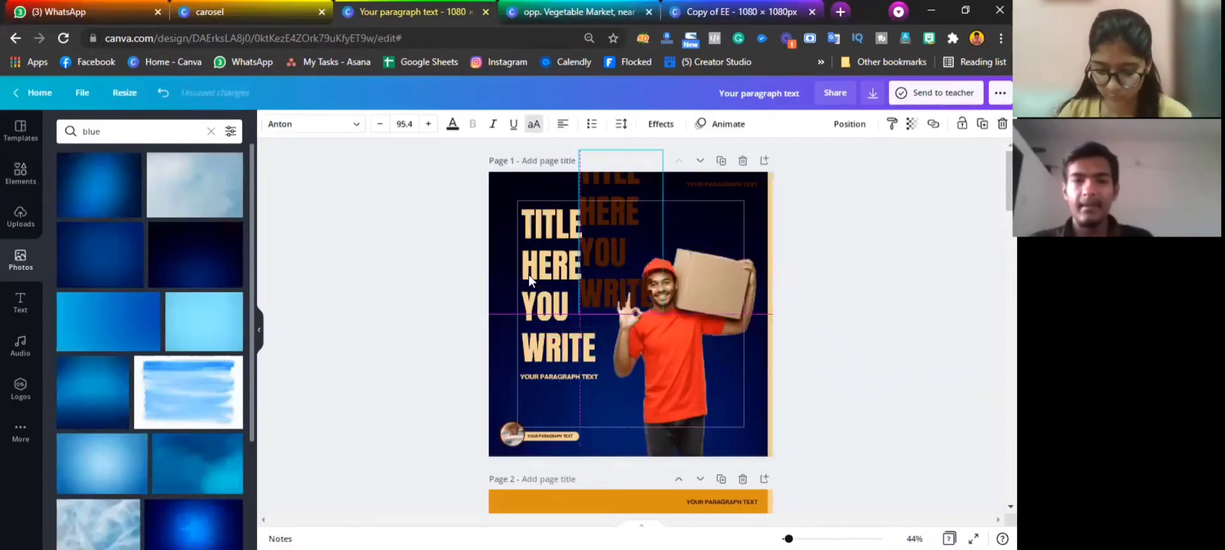
click(452, 125)
click(67, 219)
click(411, 260)
click(530, 373)
click(453, 124)
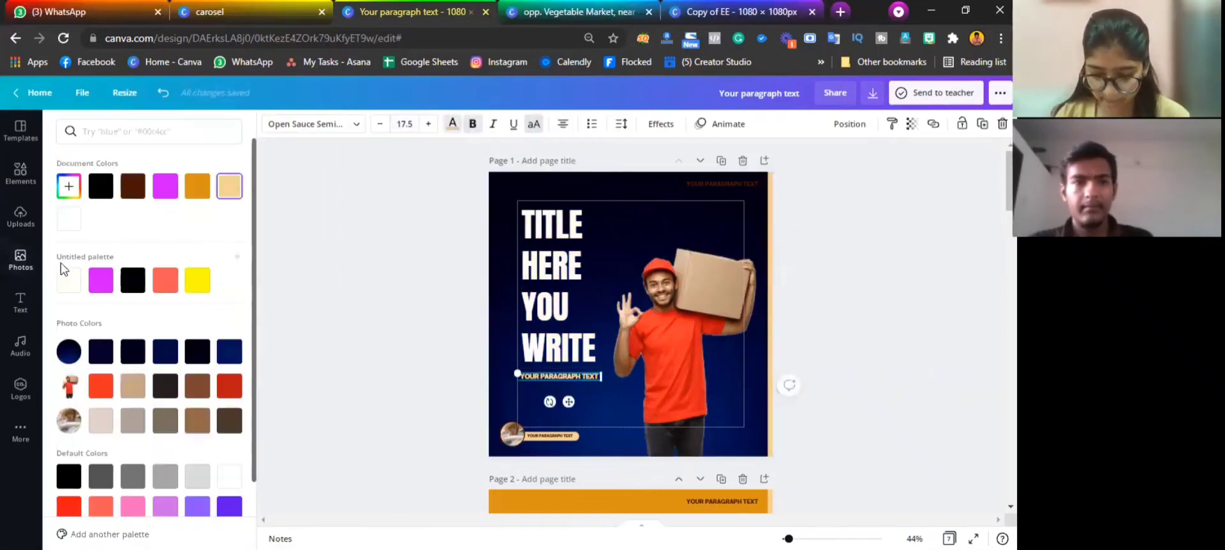
click(68, 279)
click(421, 261)
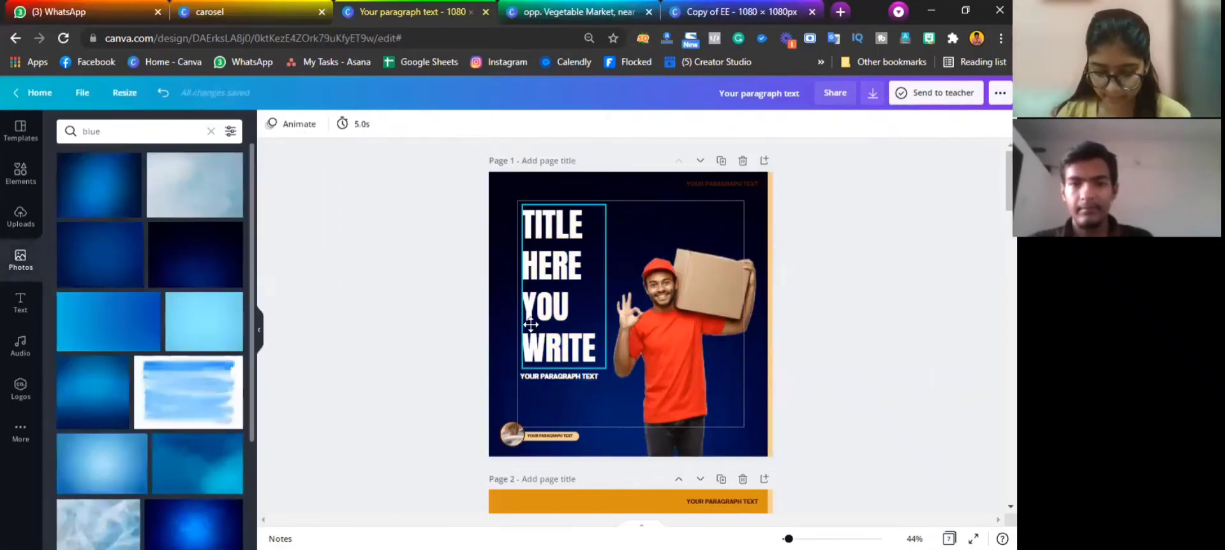
Enlarge page 1's title and subtitle together against the left margin guide and nudge the subtitle slightly down from the title
drag(530, 328, 526, 337)
drag(482, 264, 504, 406)
drag(531, 365, 541, 364)
click(466, 367)
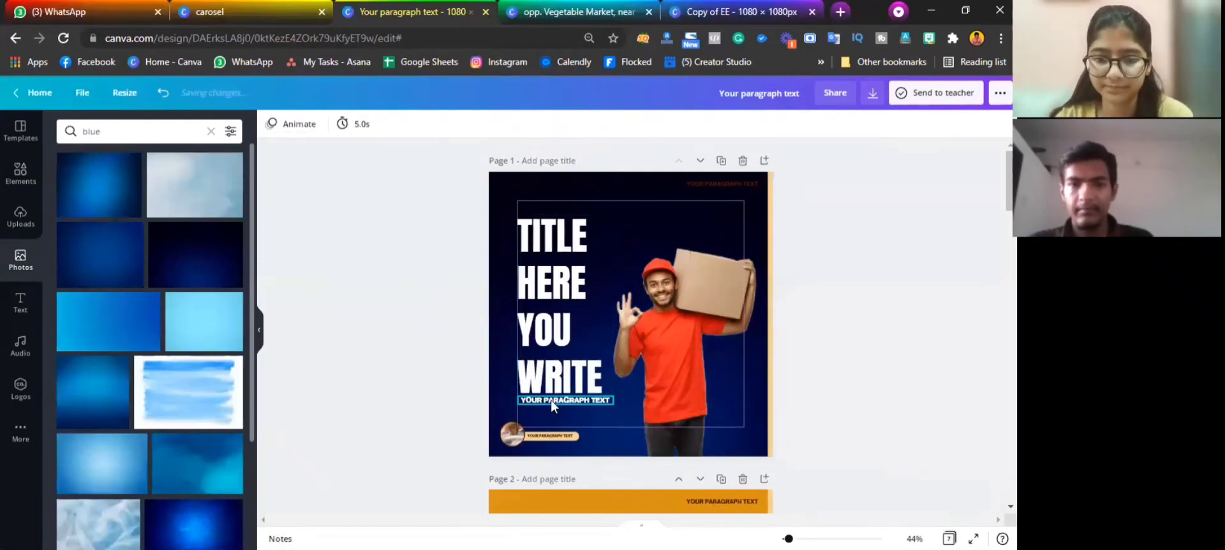
click(551, 403)
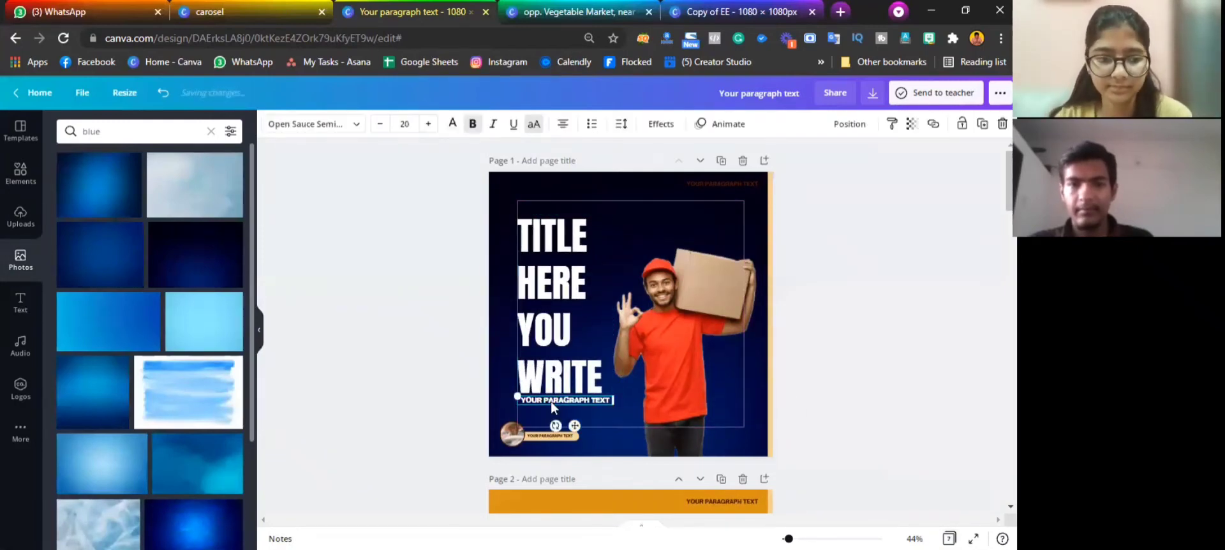
click(594, 419)
key(Escape)
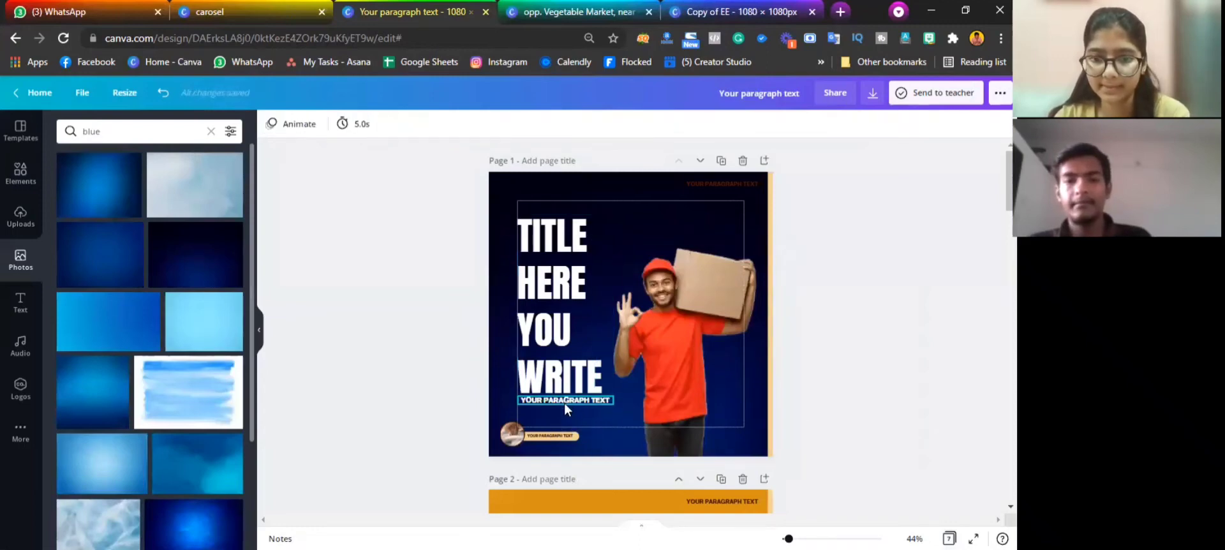
click(566, 409)
Enlarge the photo of the delivery man on page 1 slightly
click(717, 273)
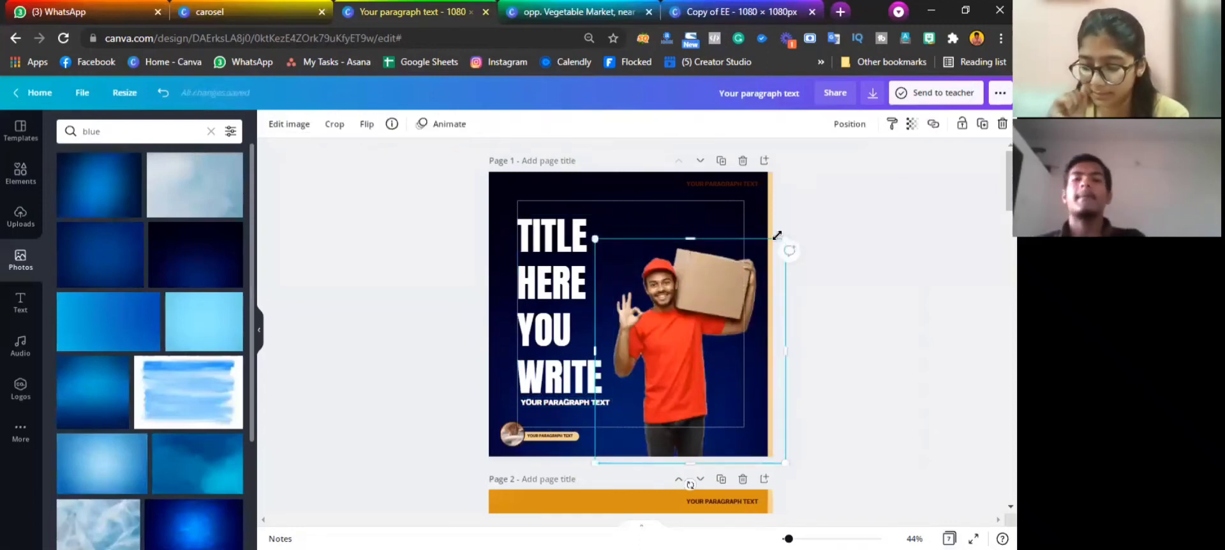
drag(787, 235, 794, 229)
key(Escape)
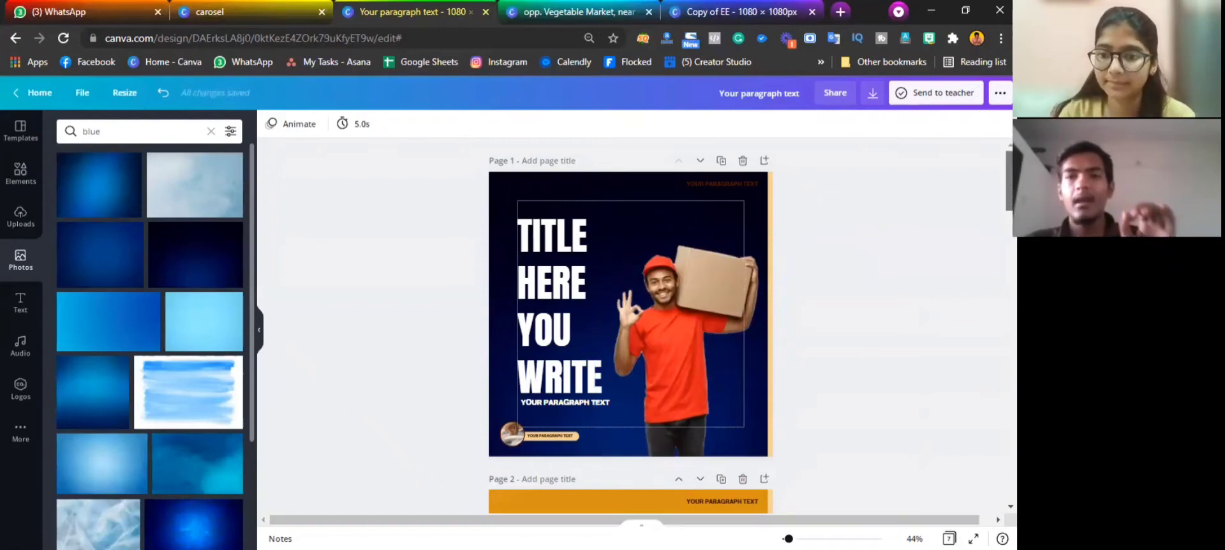
Duplicate page 1 and clear the copy completely, including its background, text, photos and edge strip
click(721, 160)
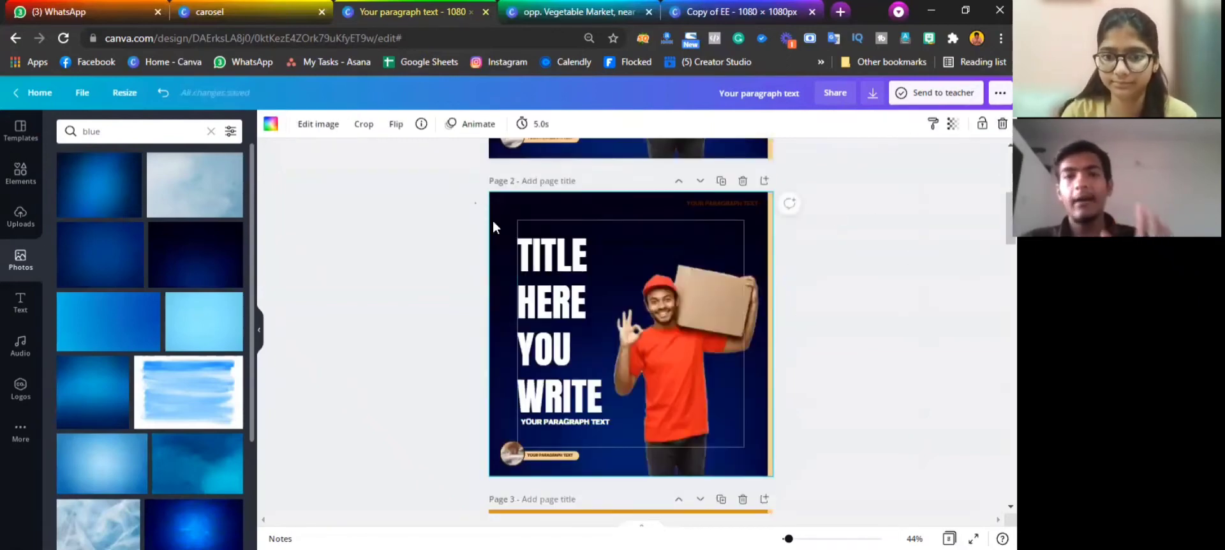
drag(478, 207, 772, 438)
key(Delete)
drag(501, 239, 615, 358)
key(Delete)
drag(441, 356, 692, 479)
key(Delete)
click(770, 306)
key(Delete)
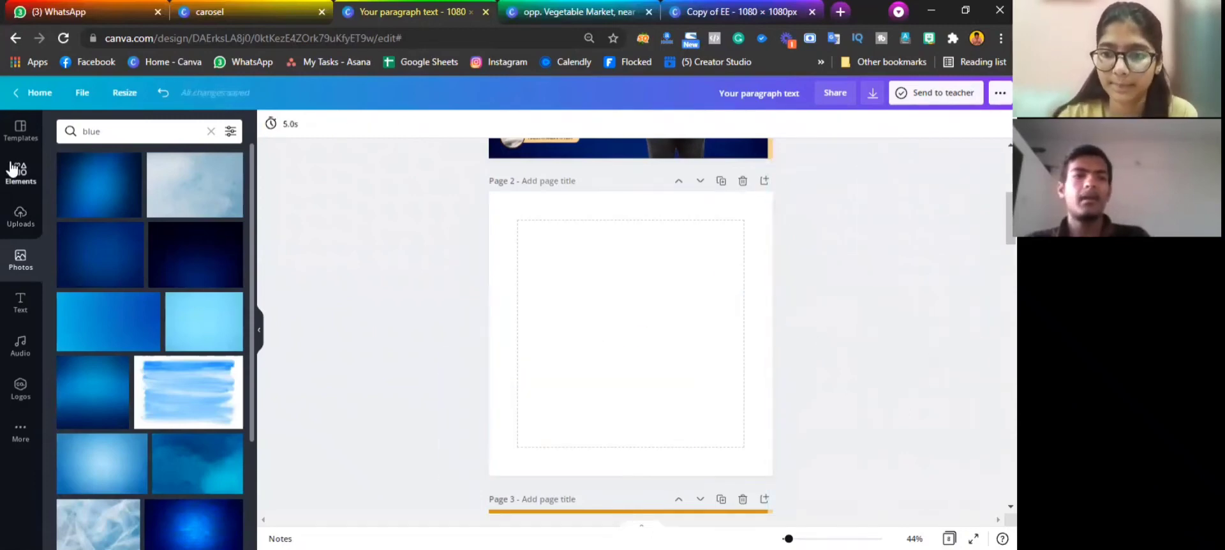
Add a square shape to the blank page 2 and reshape it into a wide, flat bar near the page's upper part
click(13, 167)
click(116, 303)
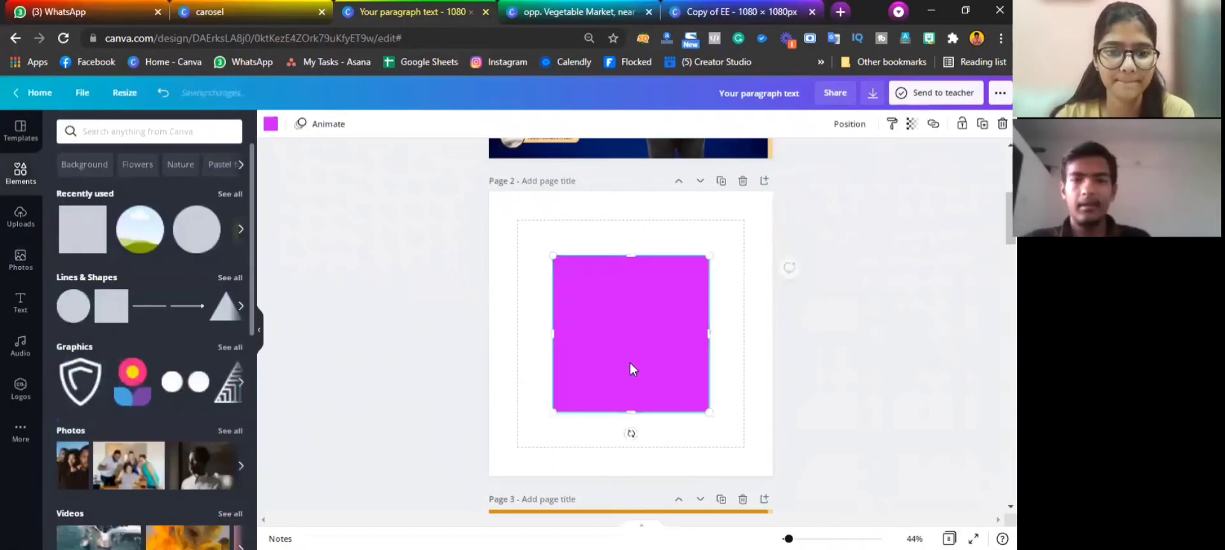
drag(626, 415, 670, 266)
click(652, 403)
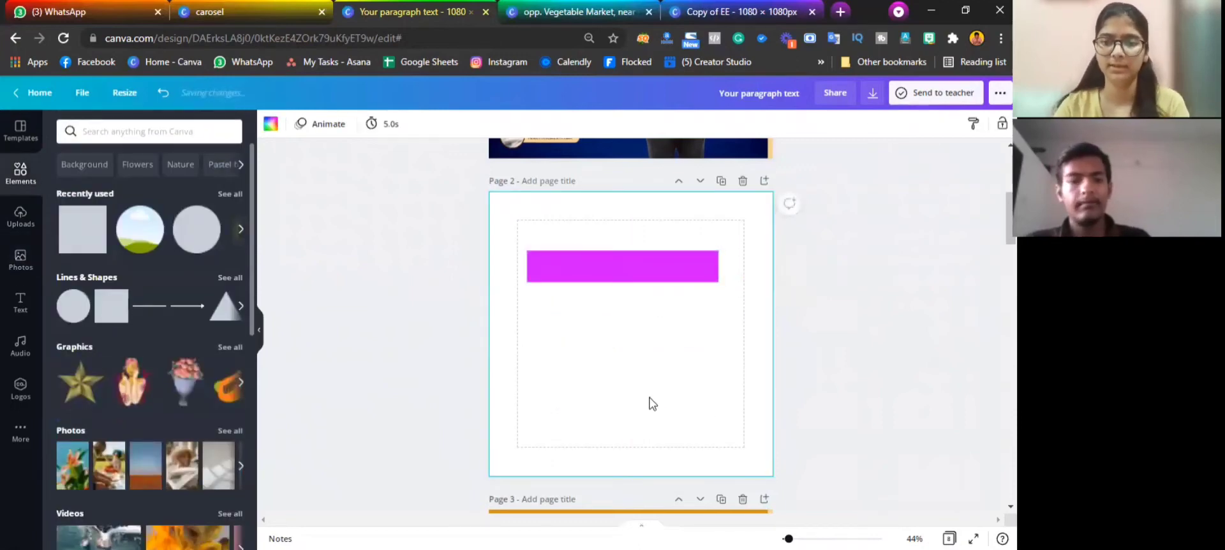
Add a text box reading "YOUR PARAGRAPH TEXT" to page 2 and place it centred over the bar
key(t)
drag(742, 372, 678, 351)
click(667, 355)
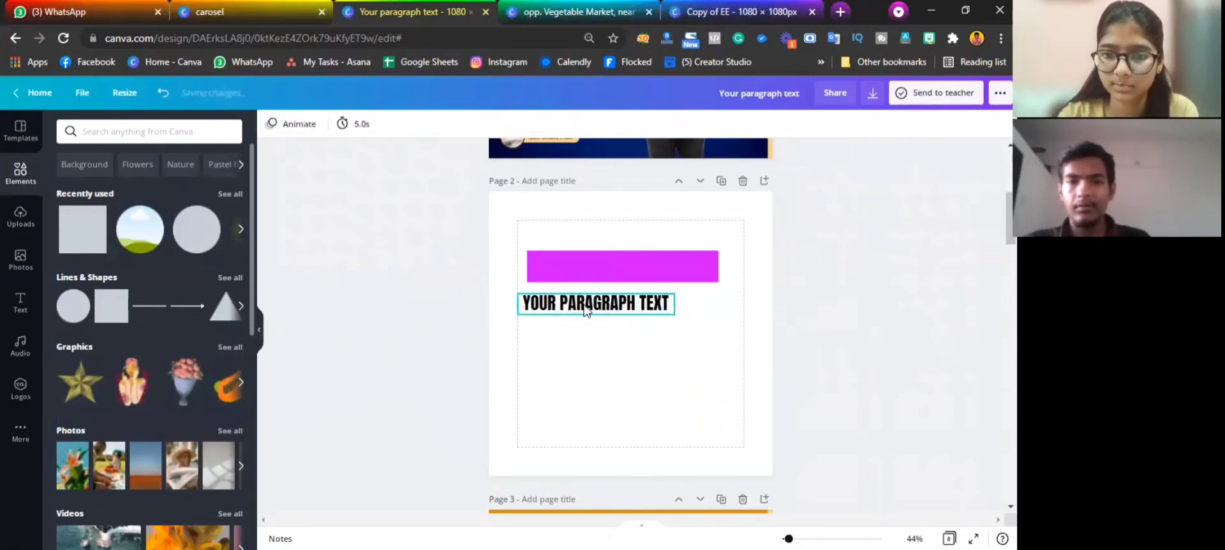
drag(605, 274, 609, 271)
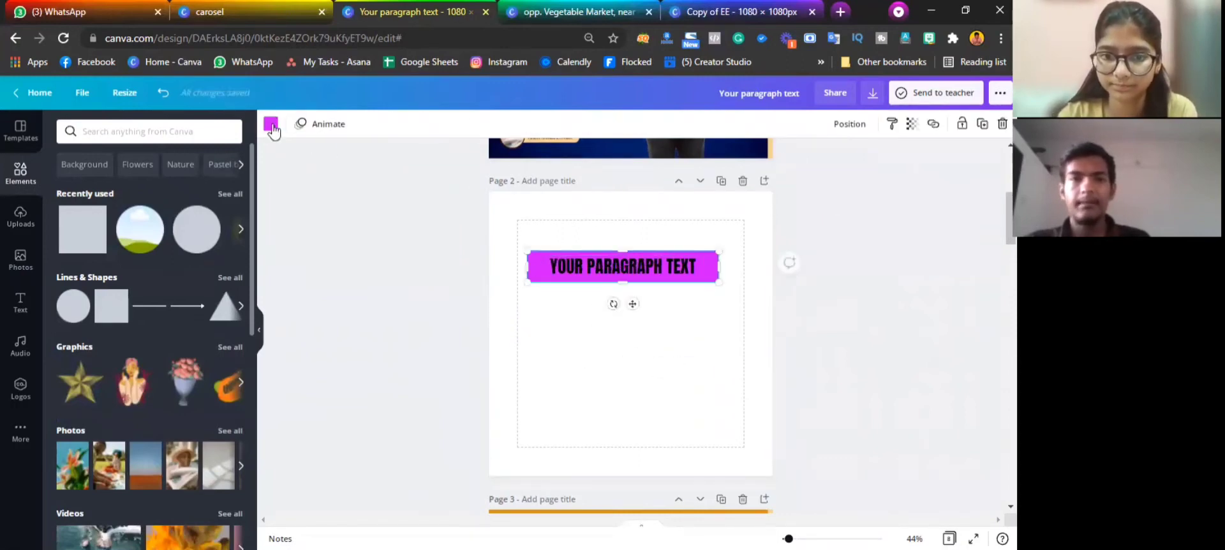
Recolour page 2's bar with the document's dark brown
click(272, 124)
click(197, 186)
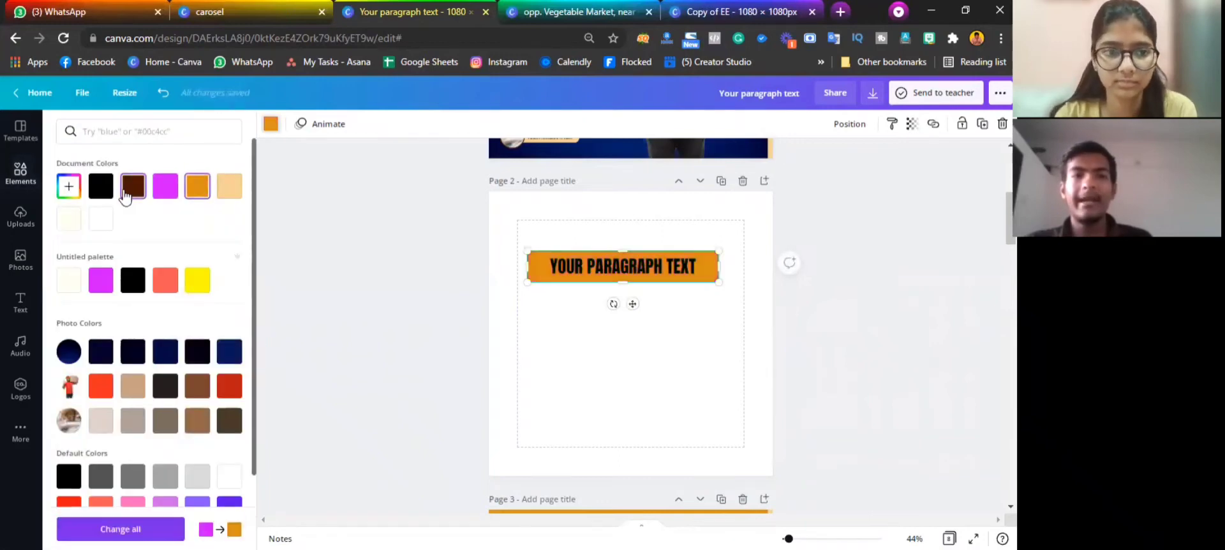
click(134, 186)
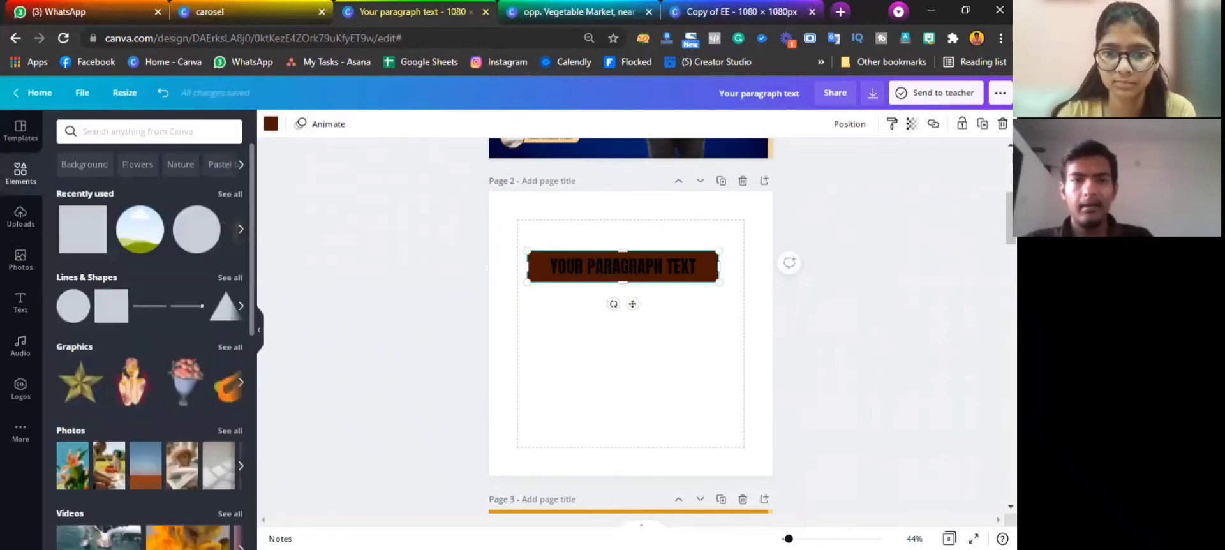
Colour the text on page 2's bar off-white and group it with the bar
click(590, 276)
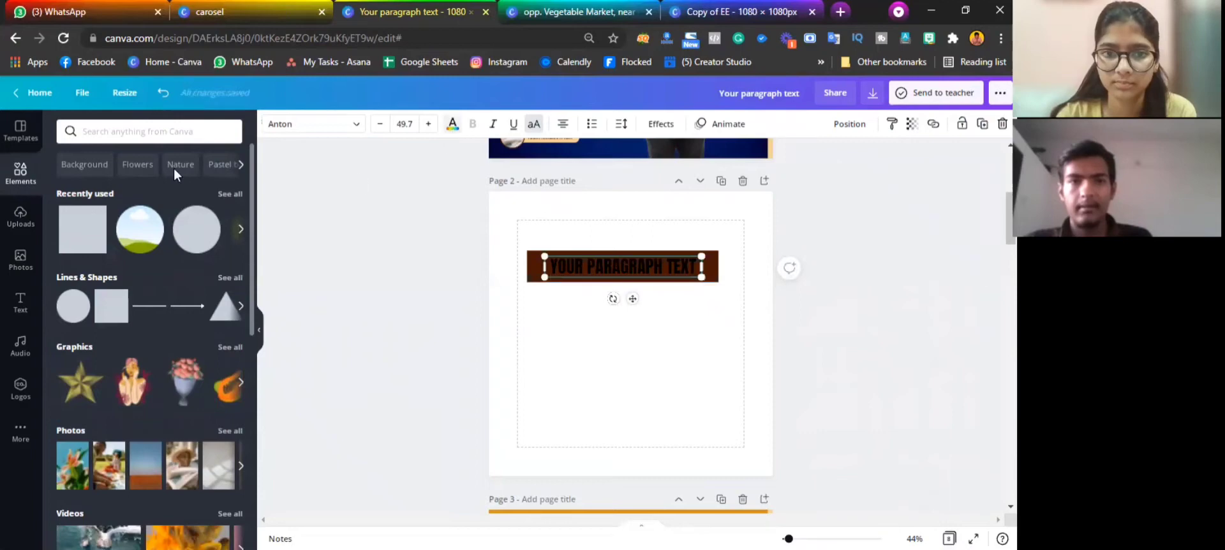
click(452, 123)
click(71, 220)
click(618, 340)
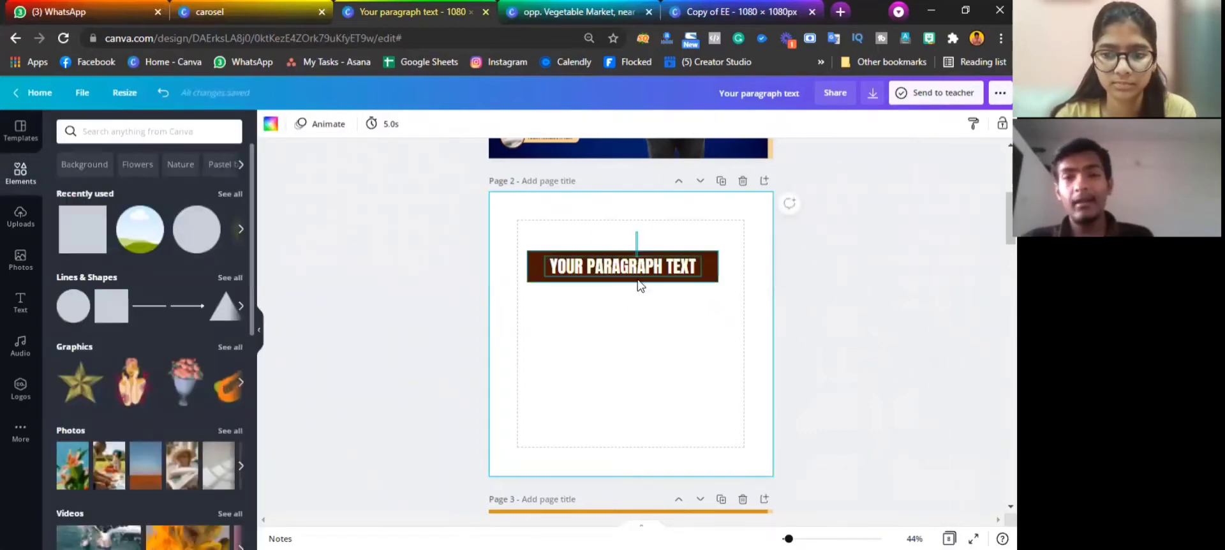
click(586, 272)
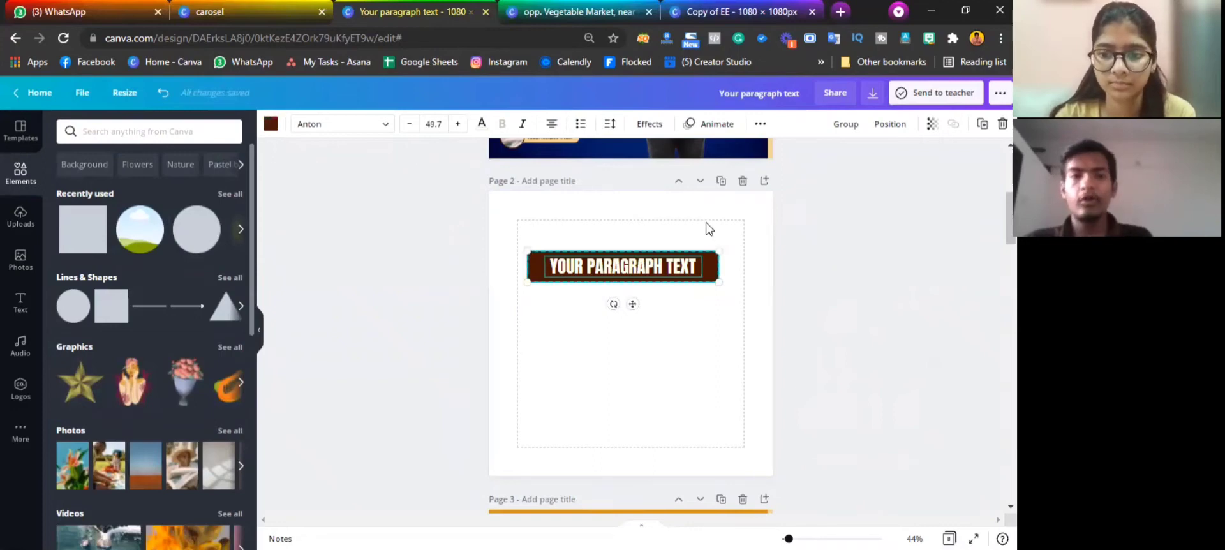
click(841, 124)
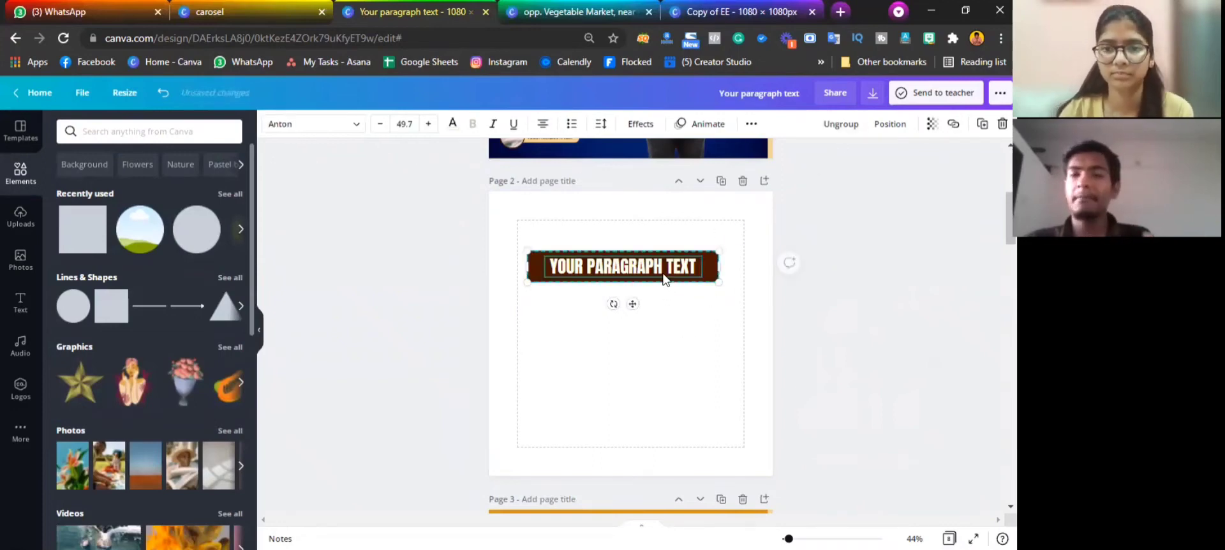
Centre the brown heading banner horizontally near the top of page 2
drag(662, 279, 670, 265)
click(667, 352)
Switch to the browser tab holding the Vegetable Market design and search Google Images there for "line shadow png"
click(565, 8)
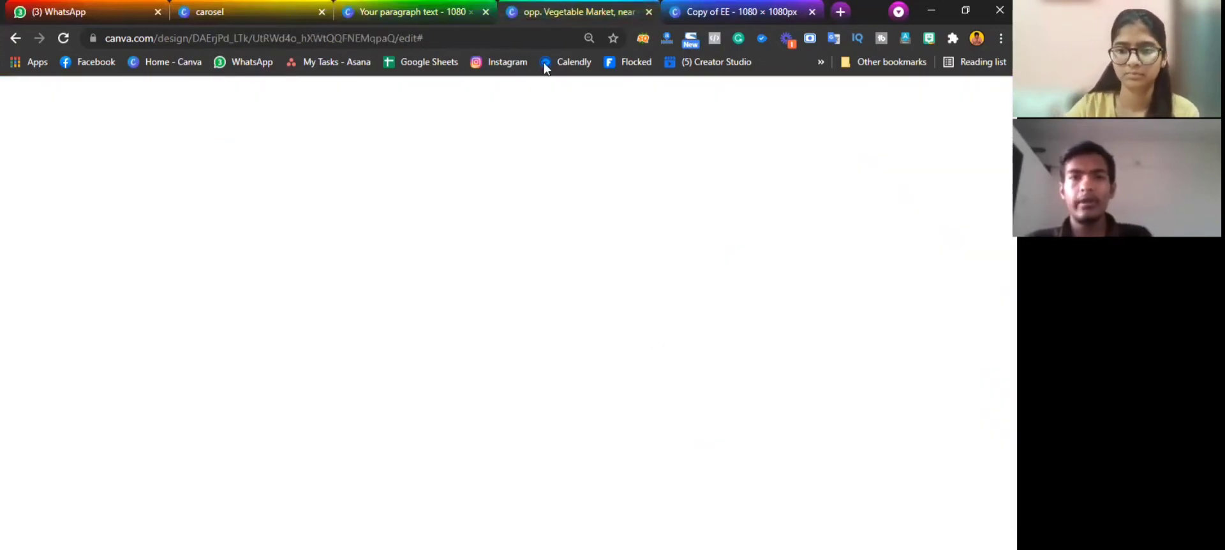
click(525, 38)
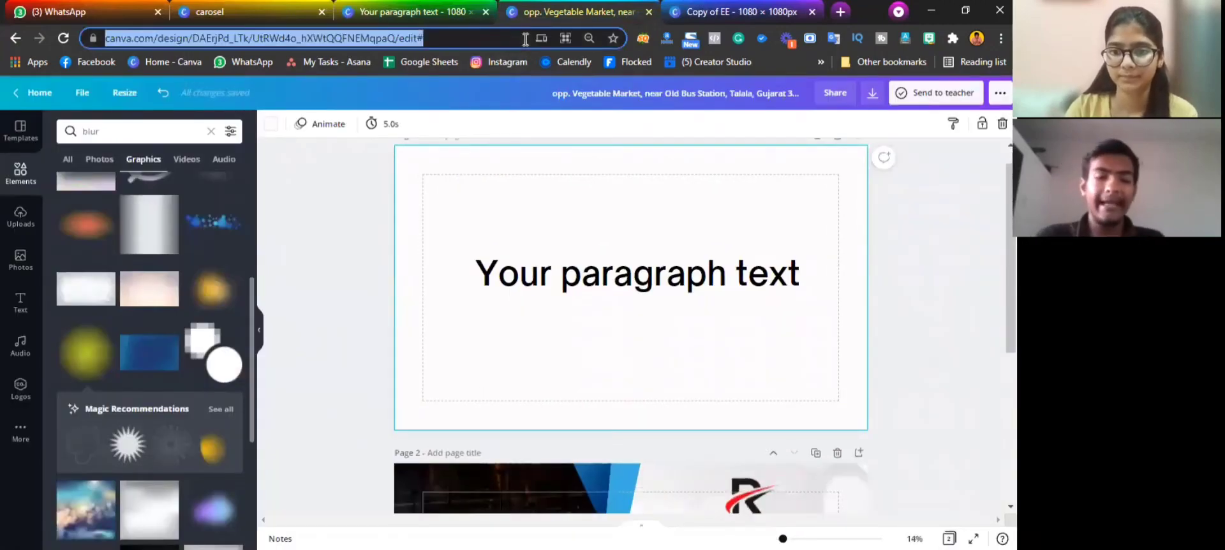
key(BackSpace)
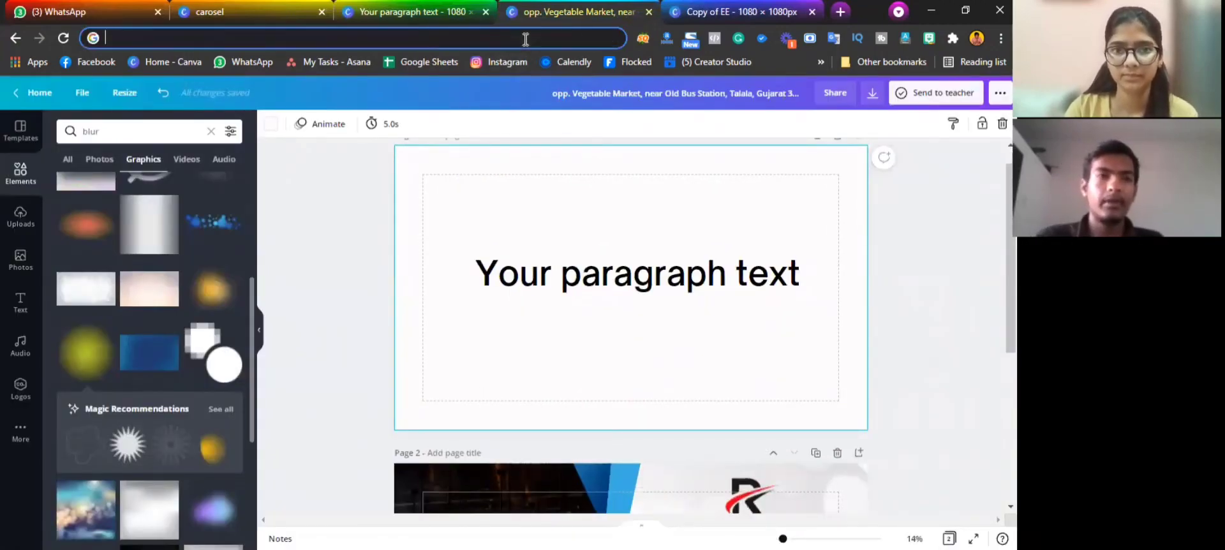
text(line)
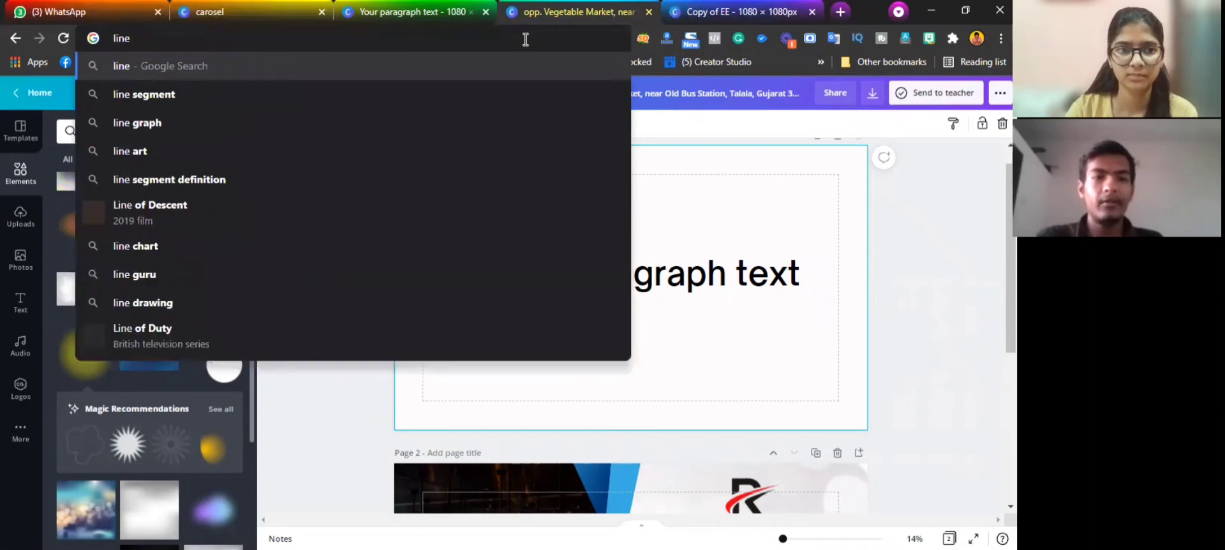
text( shadow )
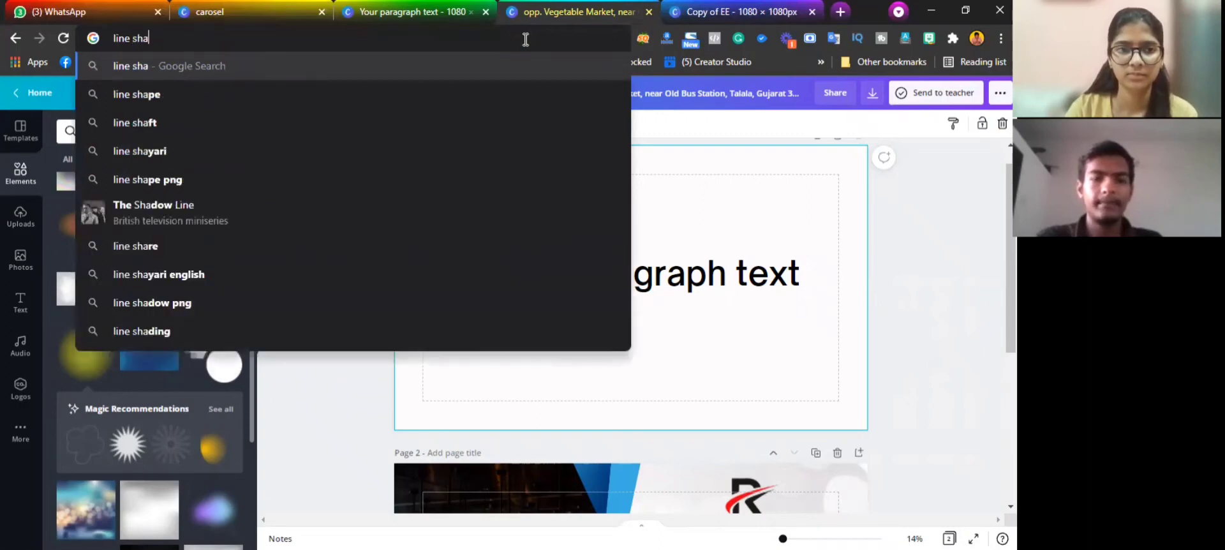
text(png)
key(Return)
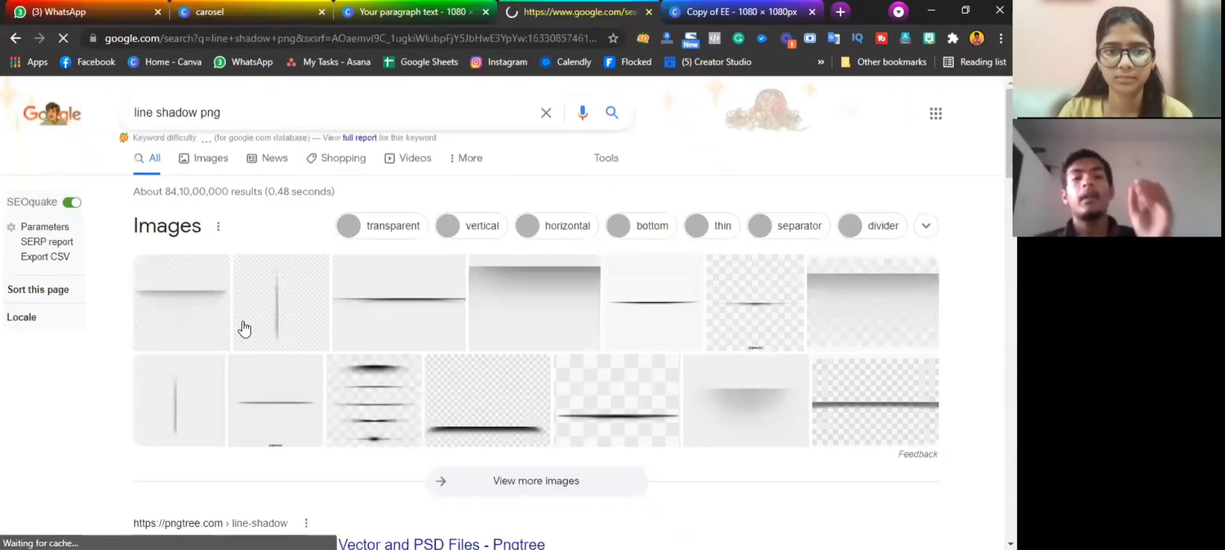
click(296, 310)
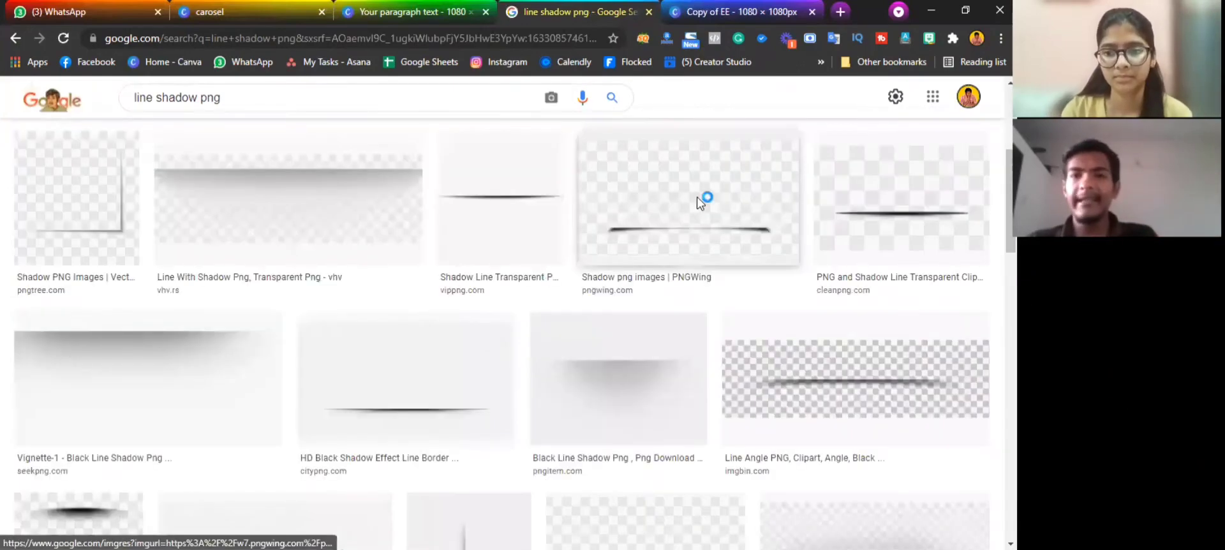
Examine several line shadow previews and their related images for a suitable banner shadow
click(702, 200)
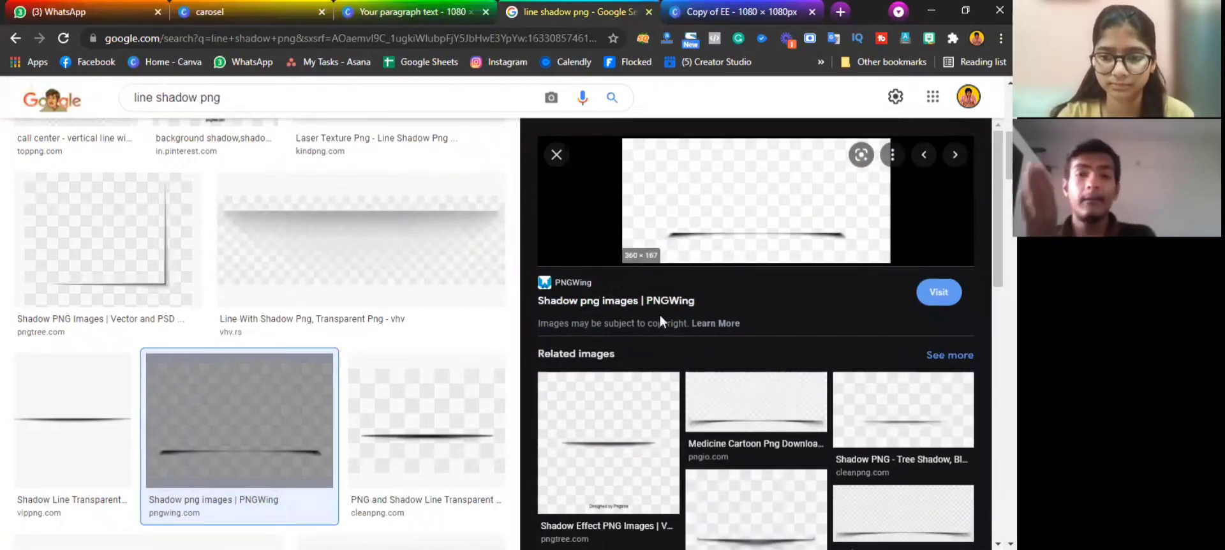
scroll(736, 334, down, 10)
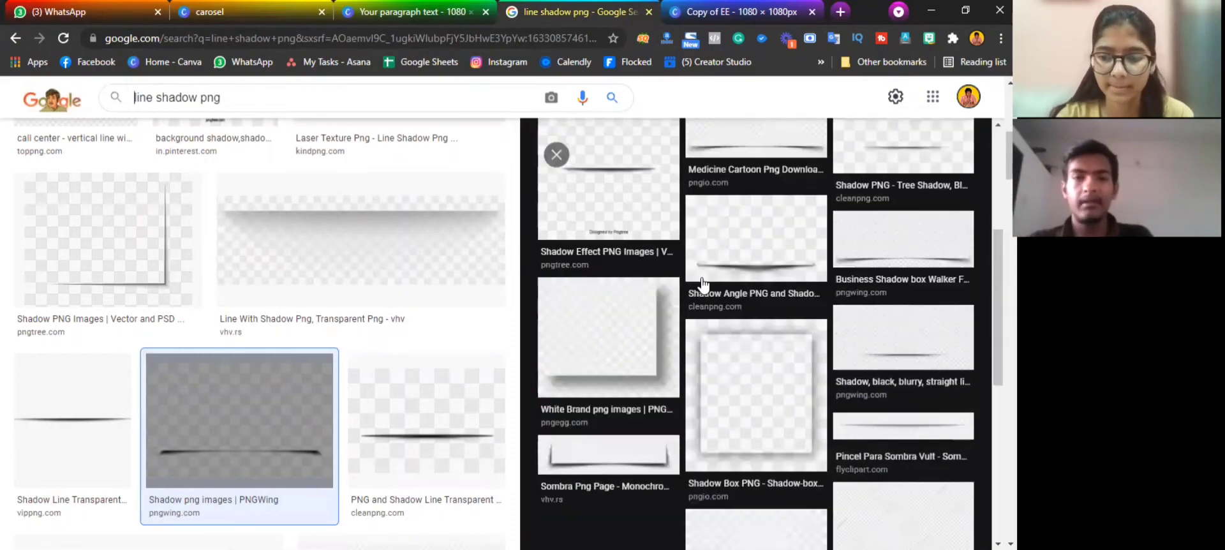
scroll(734, 279, down, 3)
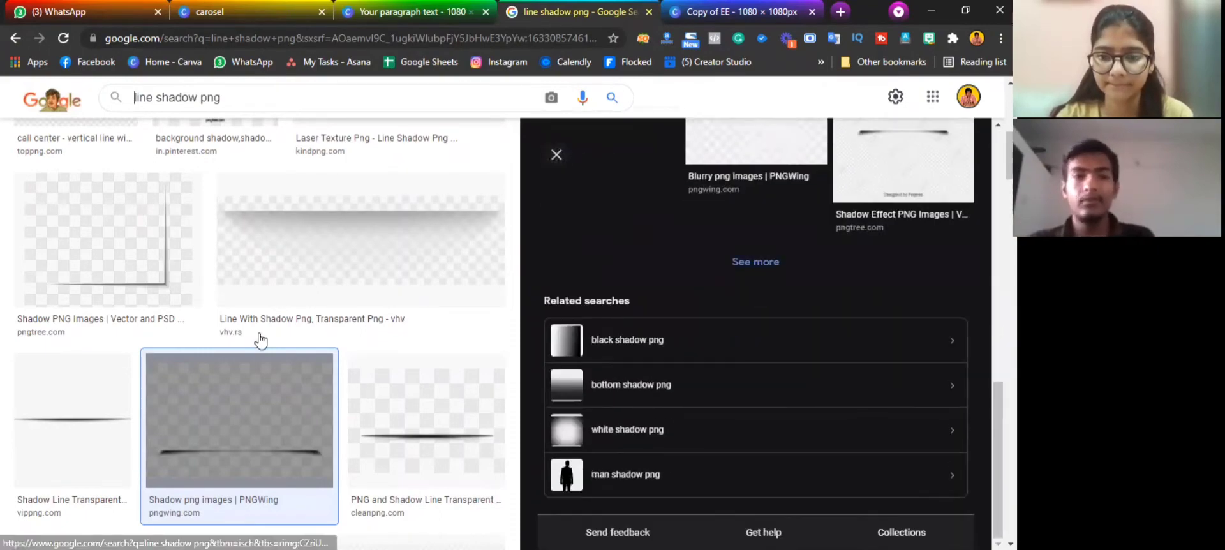
scroll(256, 312, down, 6)
click(135, 261)
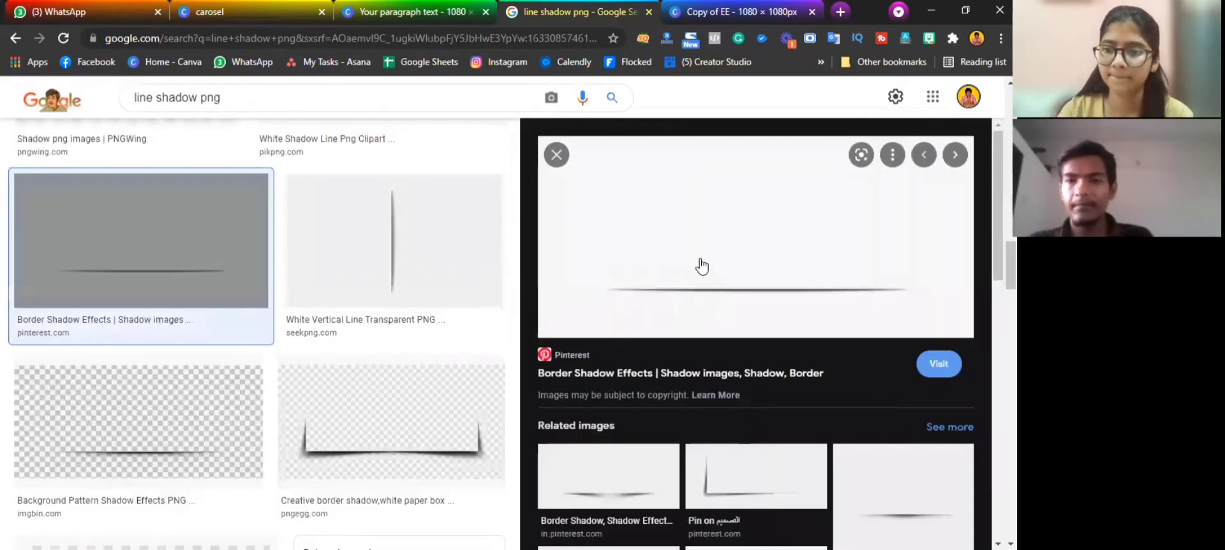
scroll(701, 296, down, 4)
click(727, 309)
scroll(700, 319, down, 4)
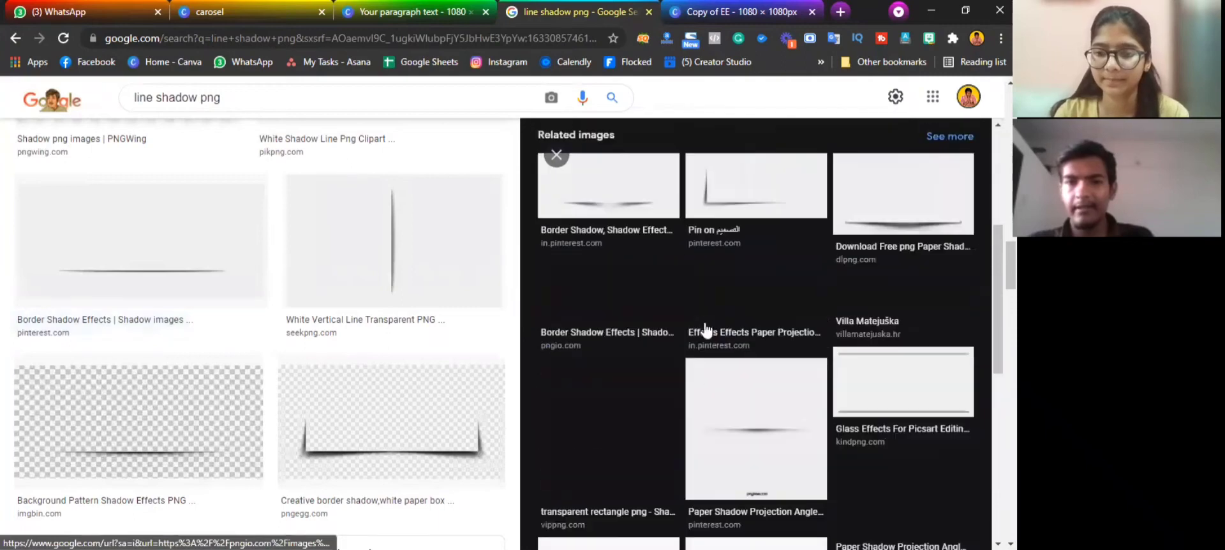
scroll(775, 299, down, 5)
scroll(945, 259, up, 5)
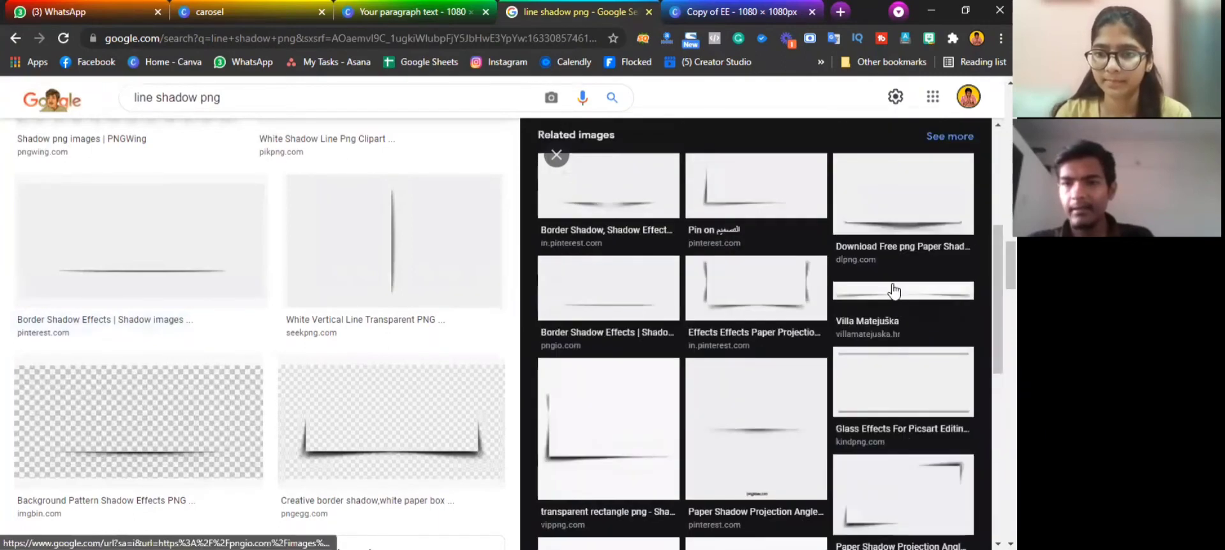
Copy the wide curved line shadow image from villamatejuska.hr and paste it onto page 2 of the Canva design
click(894, 290)
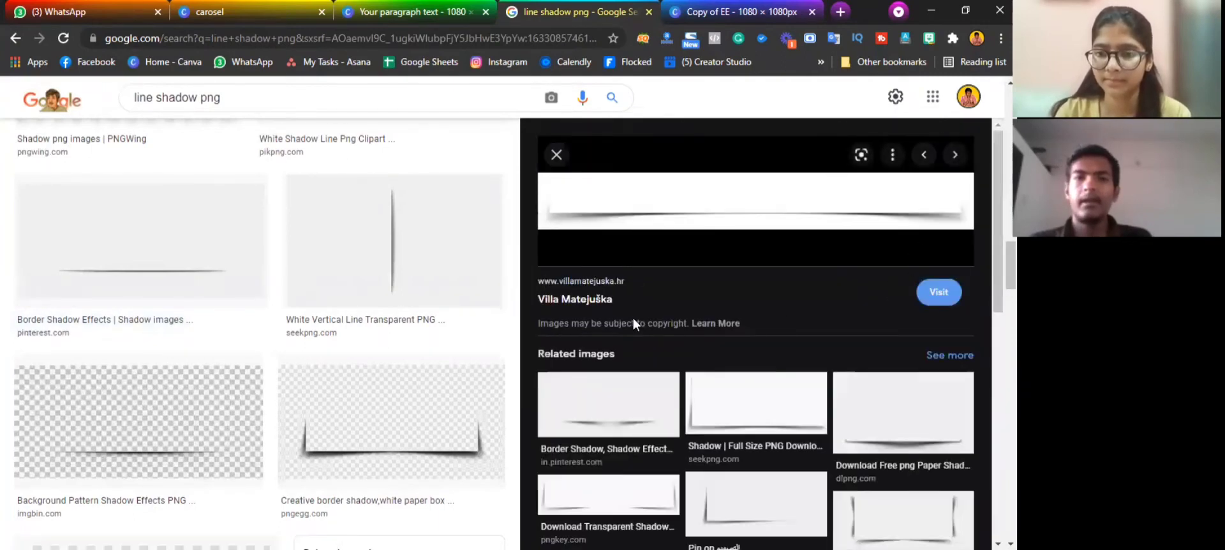
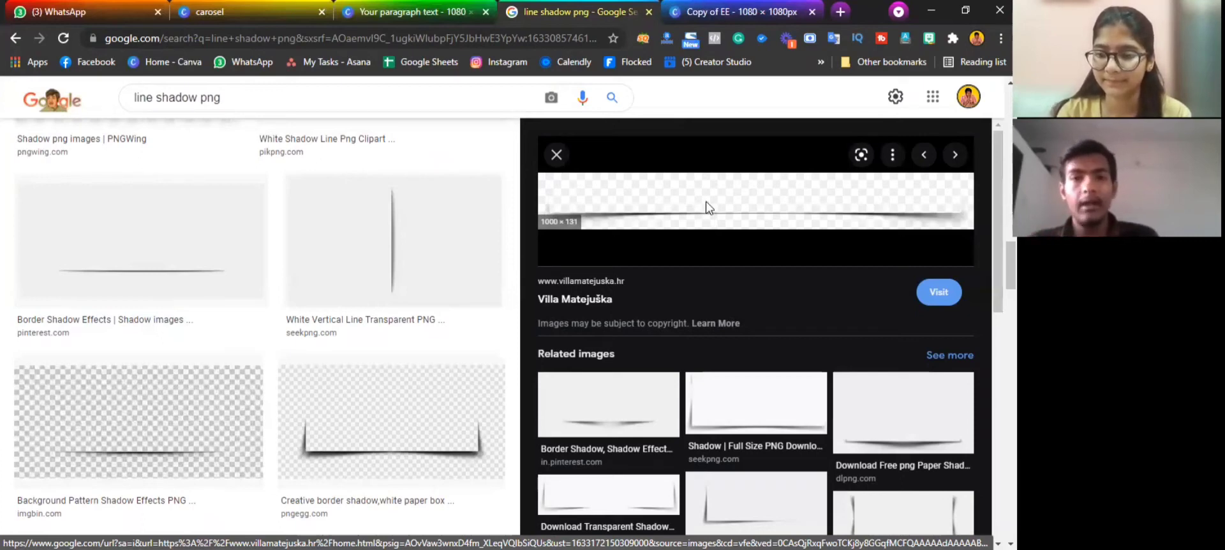
right_click(707, 219)
click(750, 391)
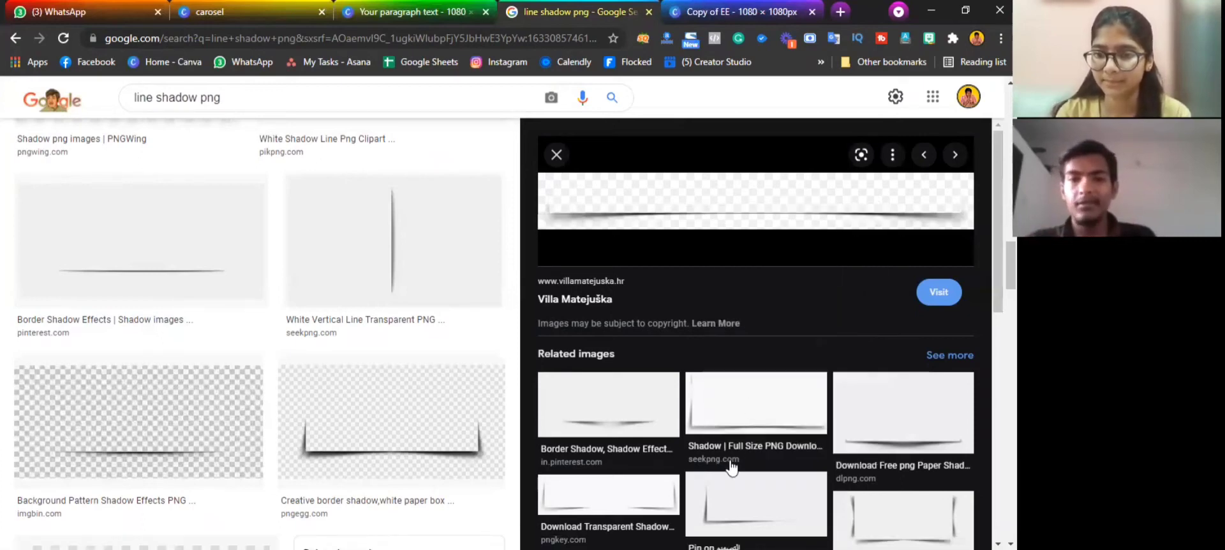
click(408, 11)
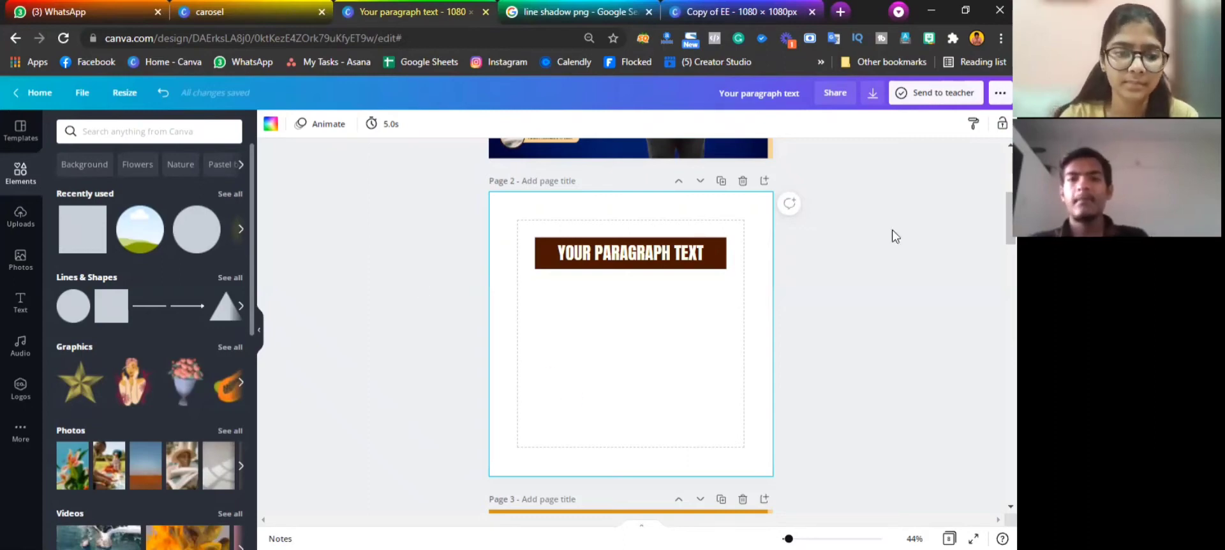
key(ctrl+v)
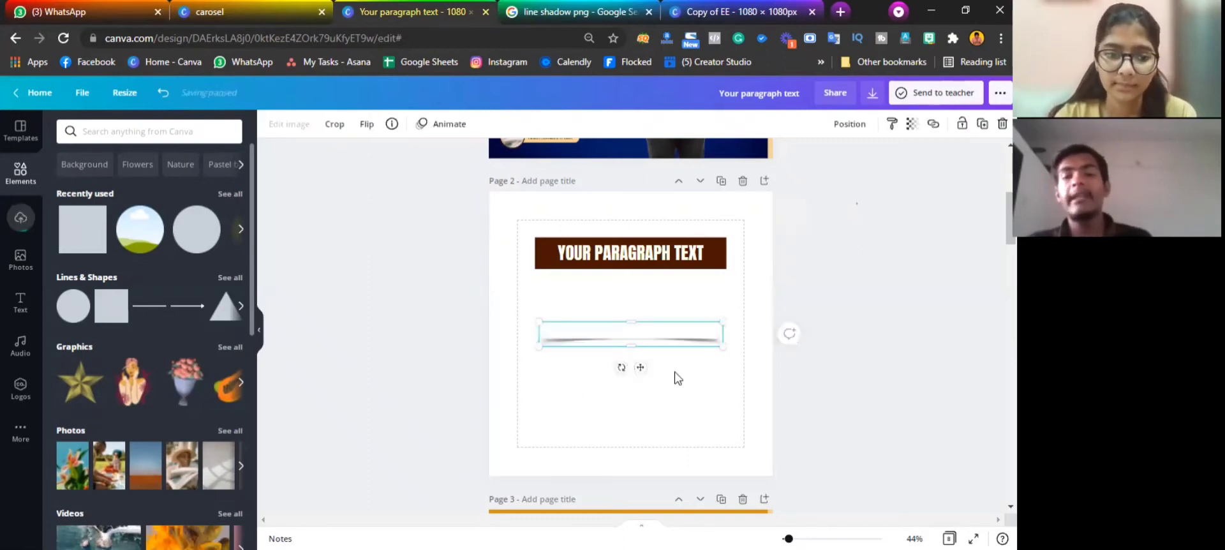
Move the pasted shadow slightly up, closer to the heading banner on page 2
click(632, 365)
click(626, 345)
click(635, 373)
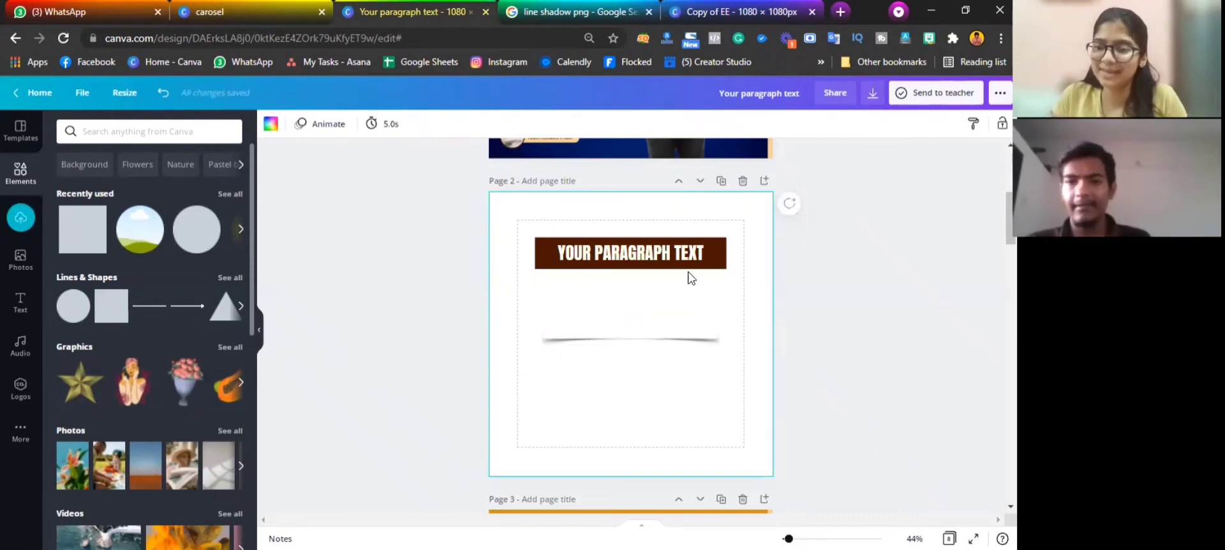
drag(692, 339, 689, 321)
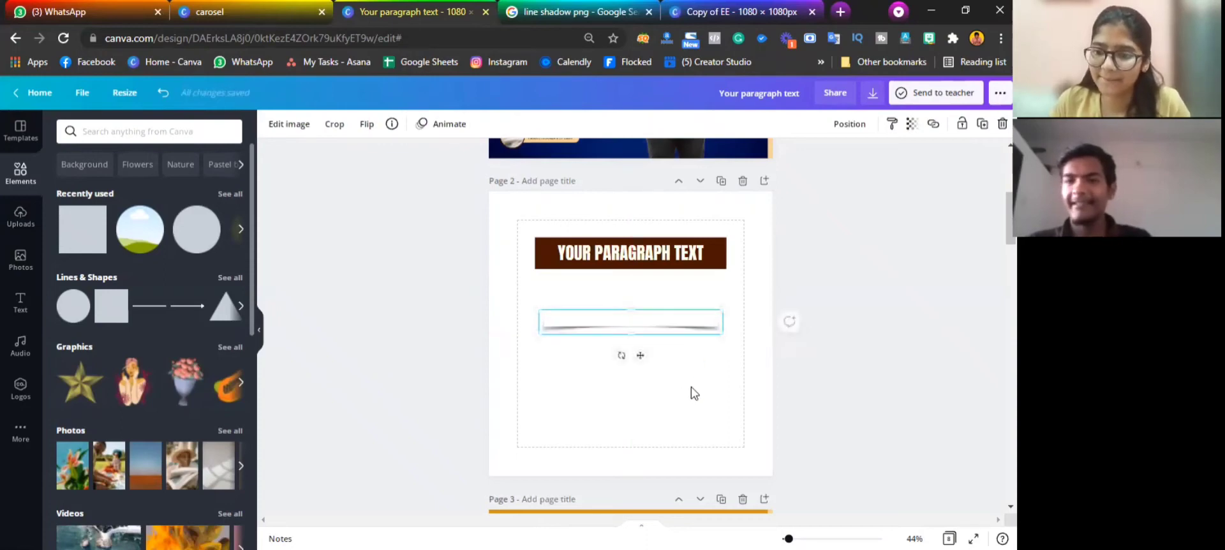
click(605, 402)
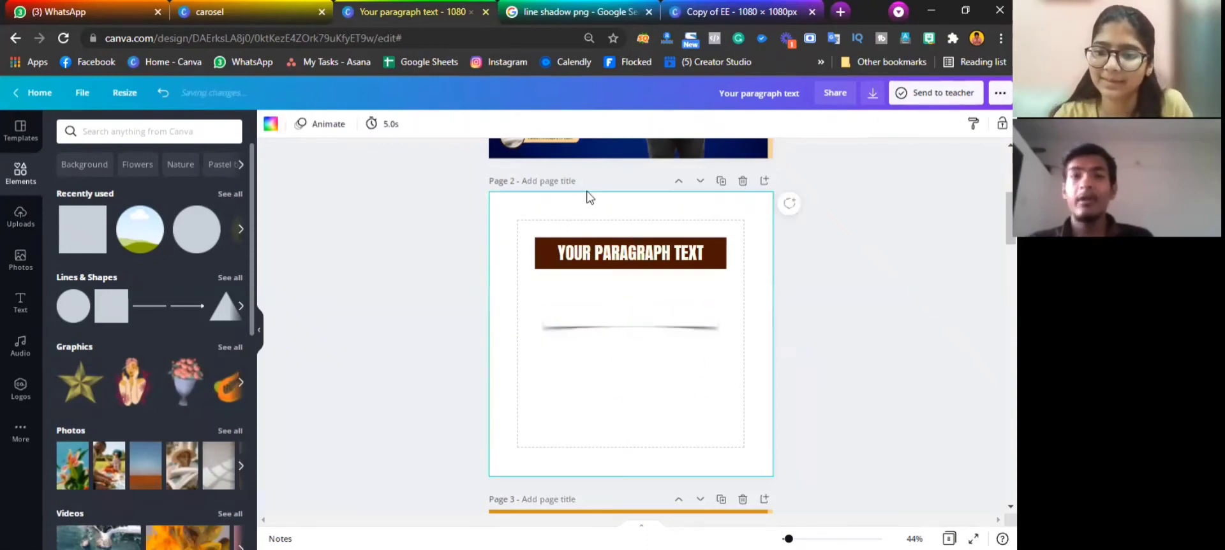
key(ctrl+Tab)
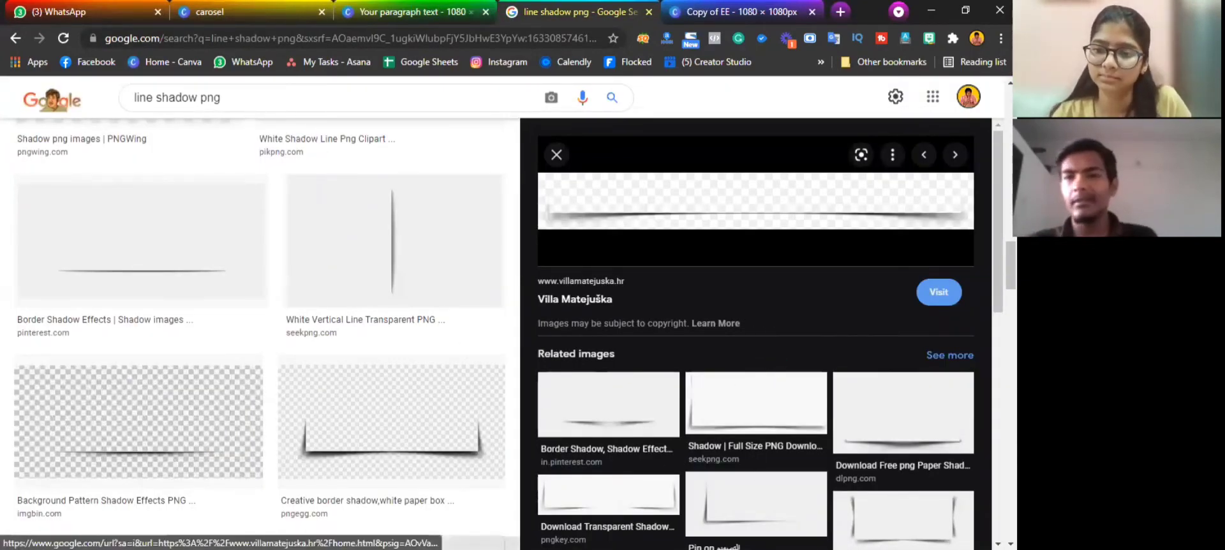
key(ctrl+shift+Tab)
click(457, 355)
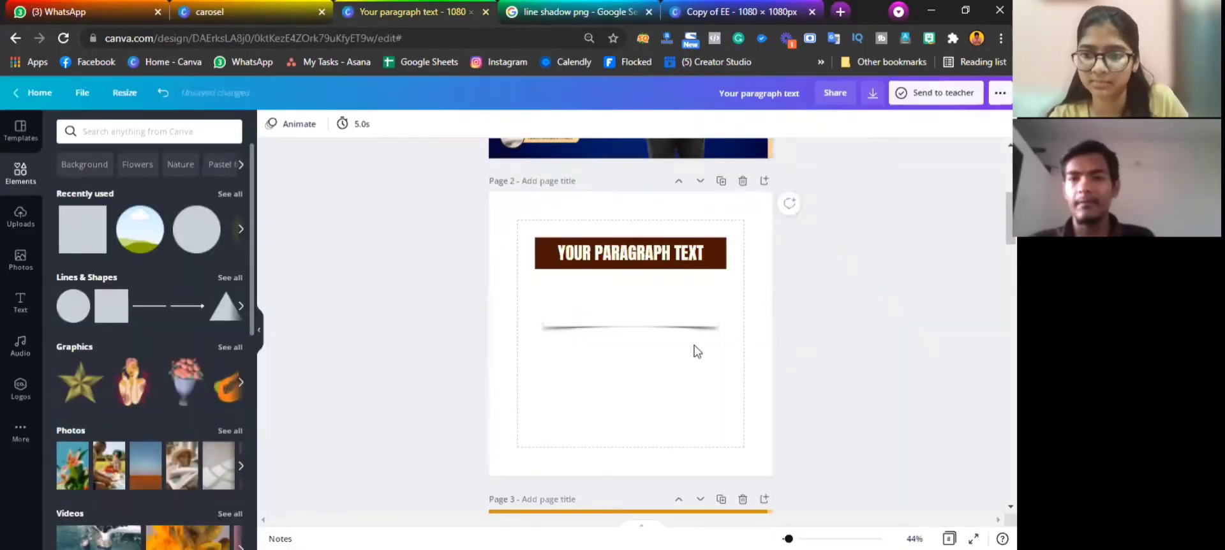
Fit the shadow image to the heading banner's width and place it directly under the banner's lower edge
scroll(721, 356, up, 1)
click(617, 329)
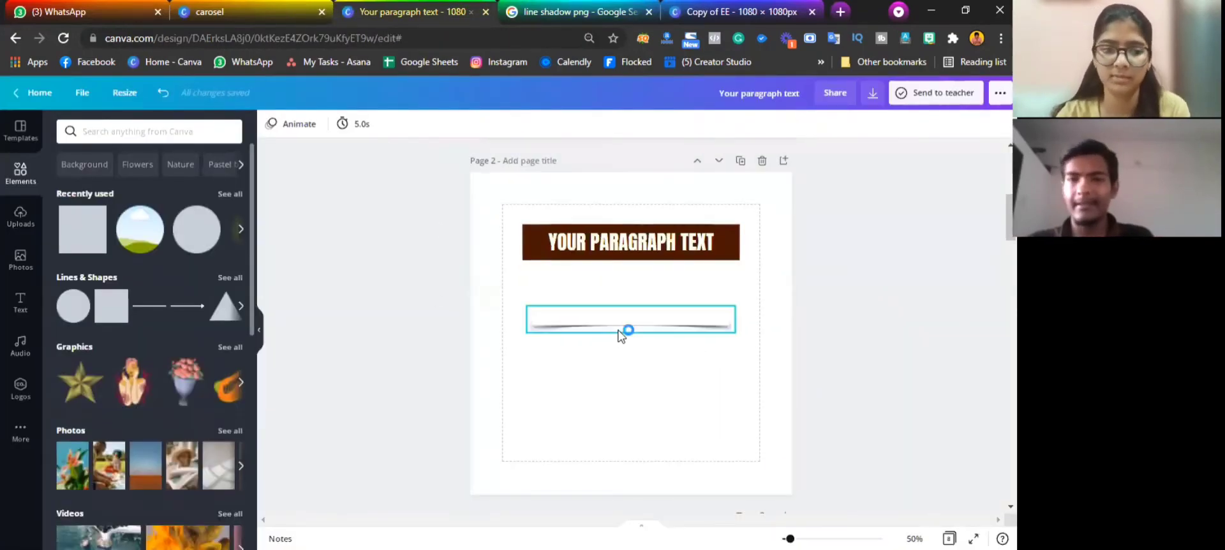
drag(620, 328, 817, 275)
click(629, 241)
click(837, 205)
drag(713, 305, 750, 279)
click(705, 304)
click(711, 265)
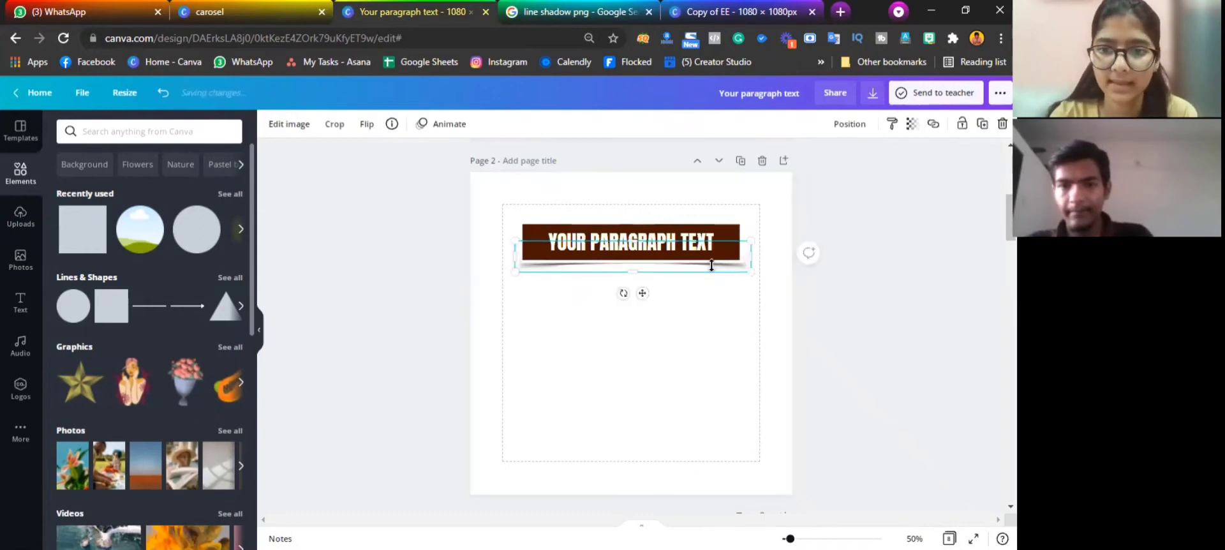
click(623, 299)
Move the heading banner together with its shadow to page 2's left edge, level with the upper margin guide
drag(566, 208, 602, 284)
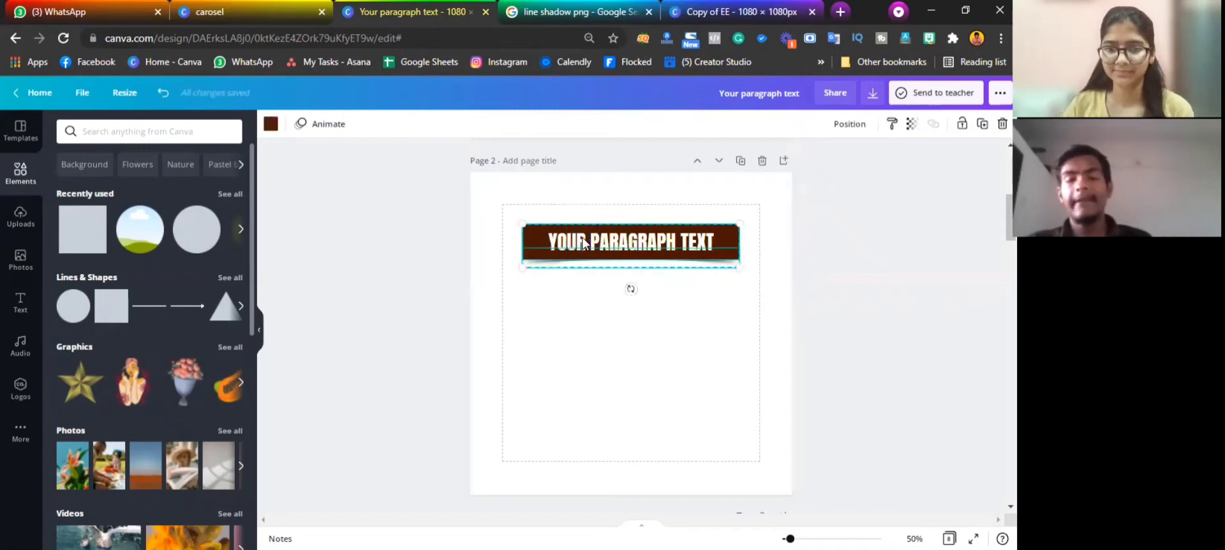
drag(565, 225, 513, 215)
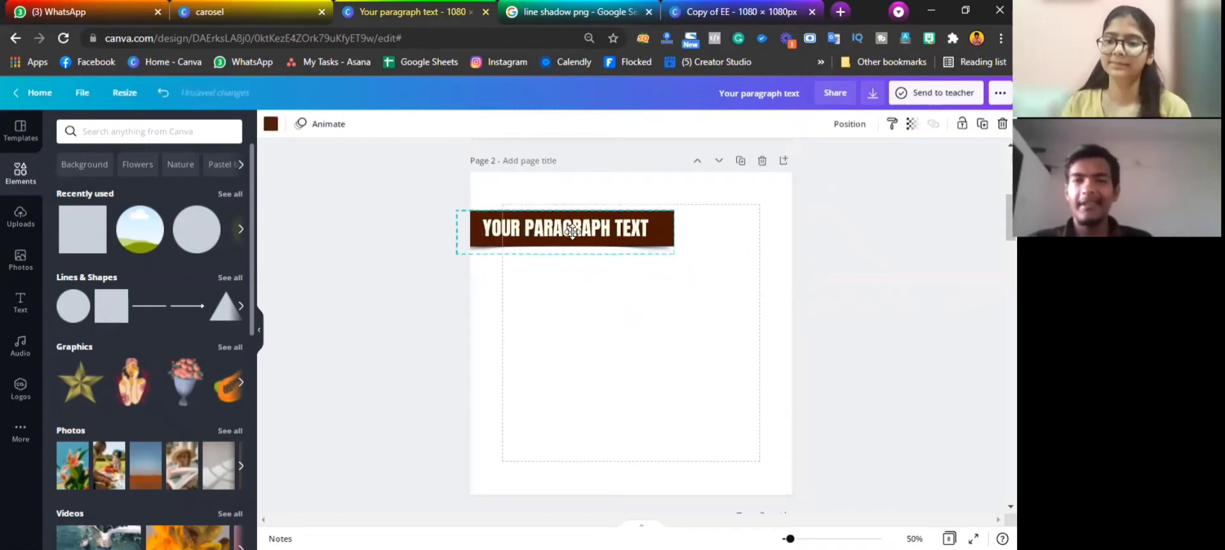
click(560, 351)
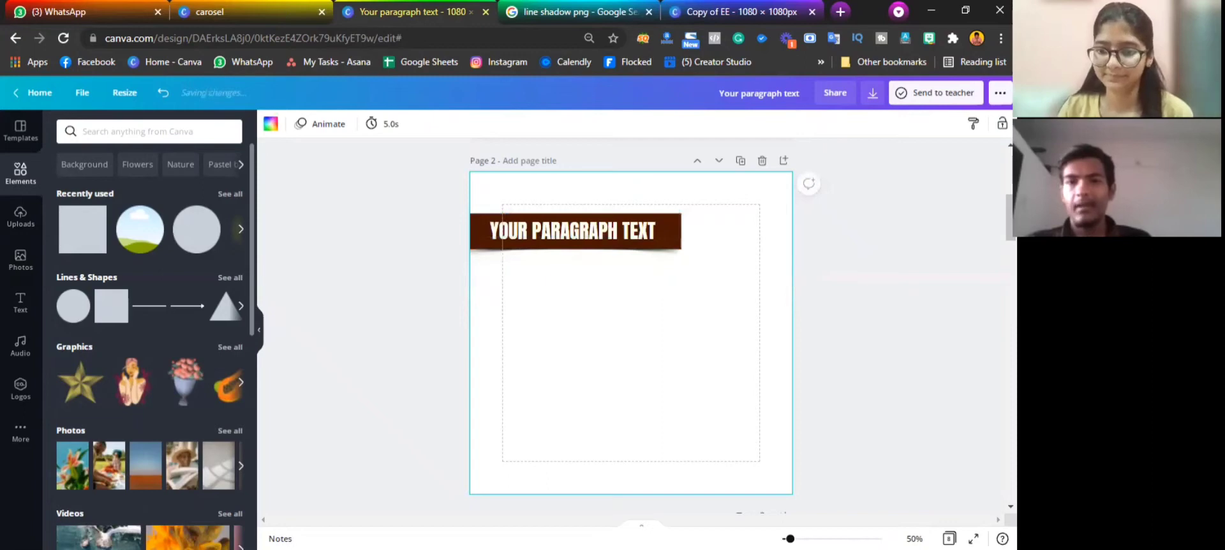
scroll(631, 319, down, 1)
scroll(704, 189, up, 1)
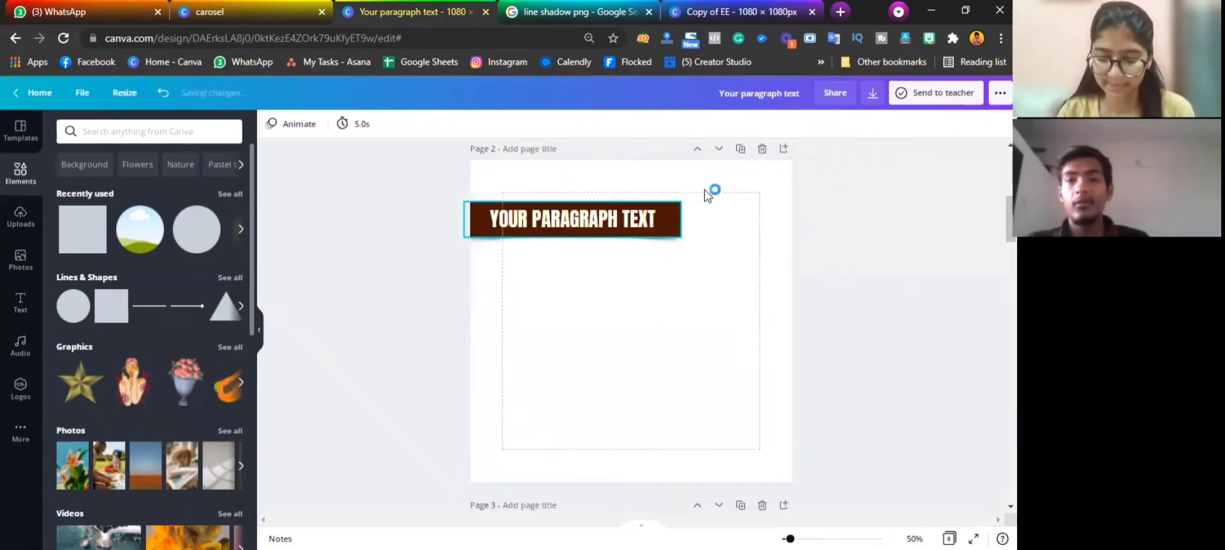
click(593, 217)
click(596, 332)
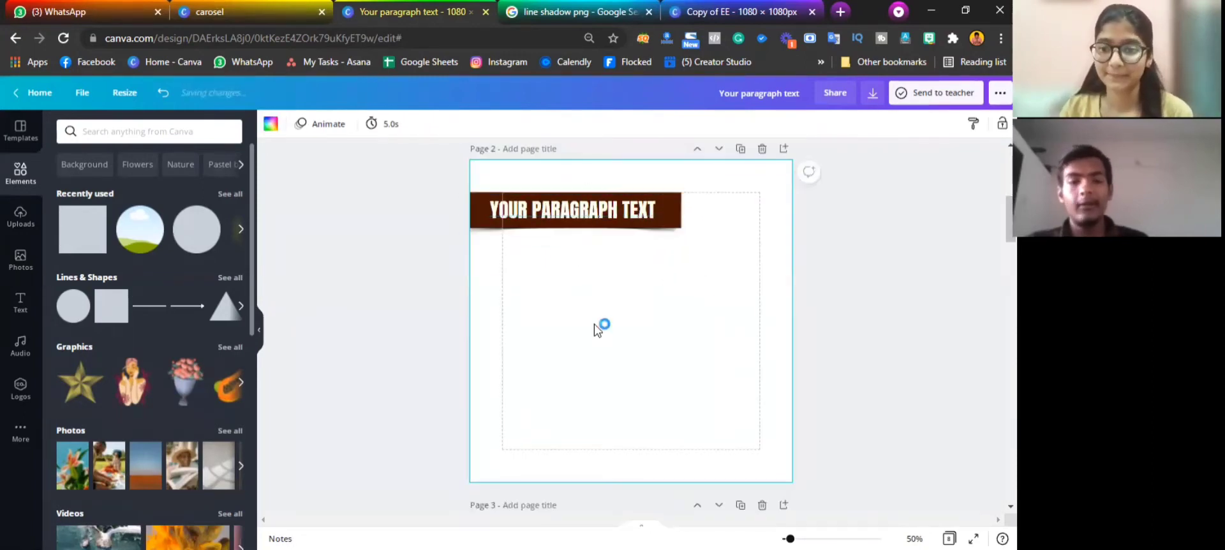
Add a one-line text box below the heading banner in Open Sauce SemiBold, size 35, with uppercase turned off
key(t)
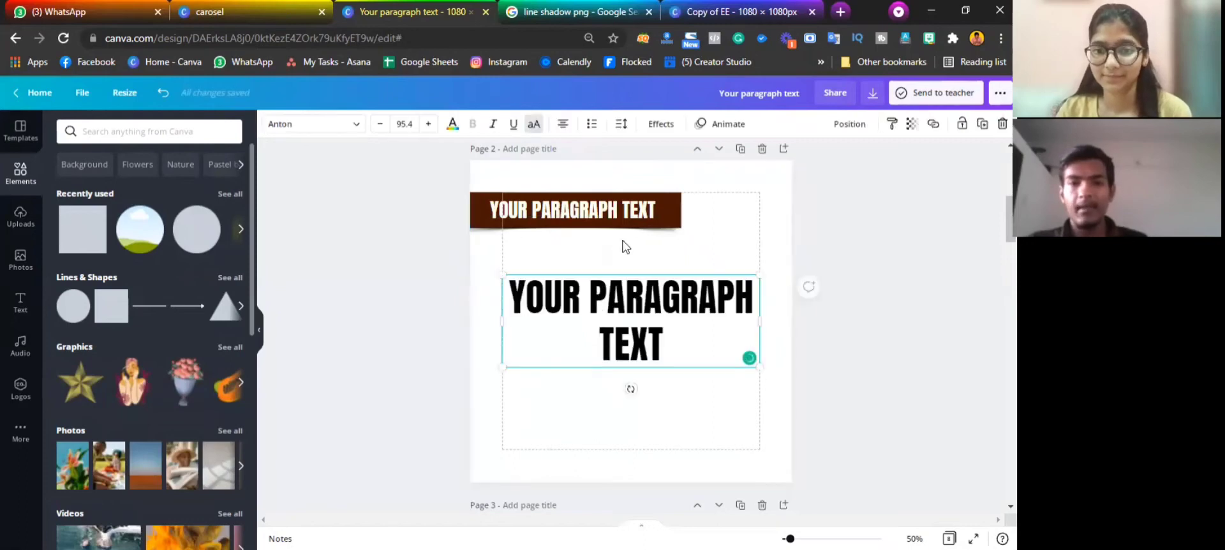
drag(738, 372, 688, 287)
click(347, 125)
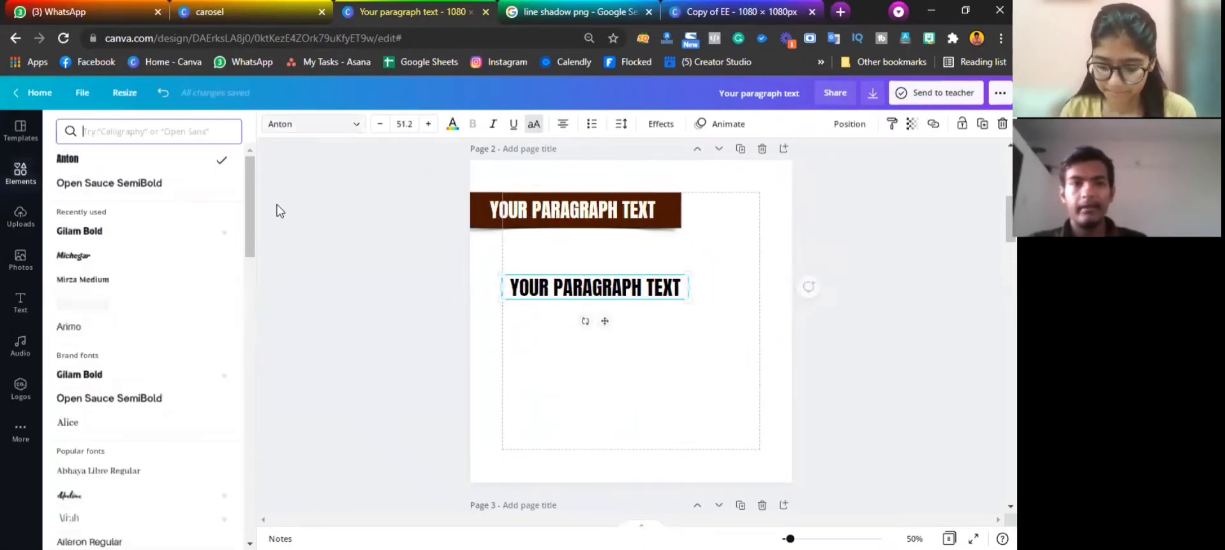
click(137, 185)
drag(702, 312, 683, 296)
click(531, 125)
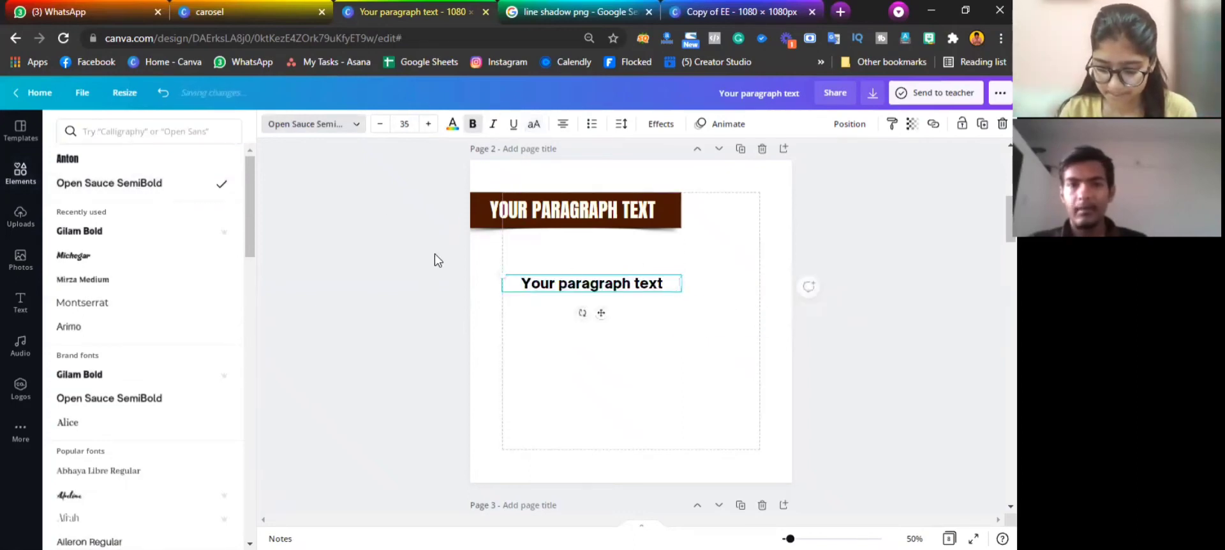
Move the new text box slightly up toward the heading banner and left-align its text
click(431, 259)
click(678, 272)
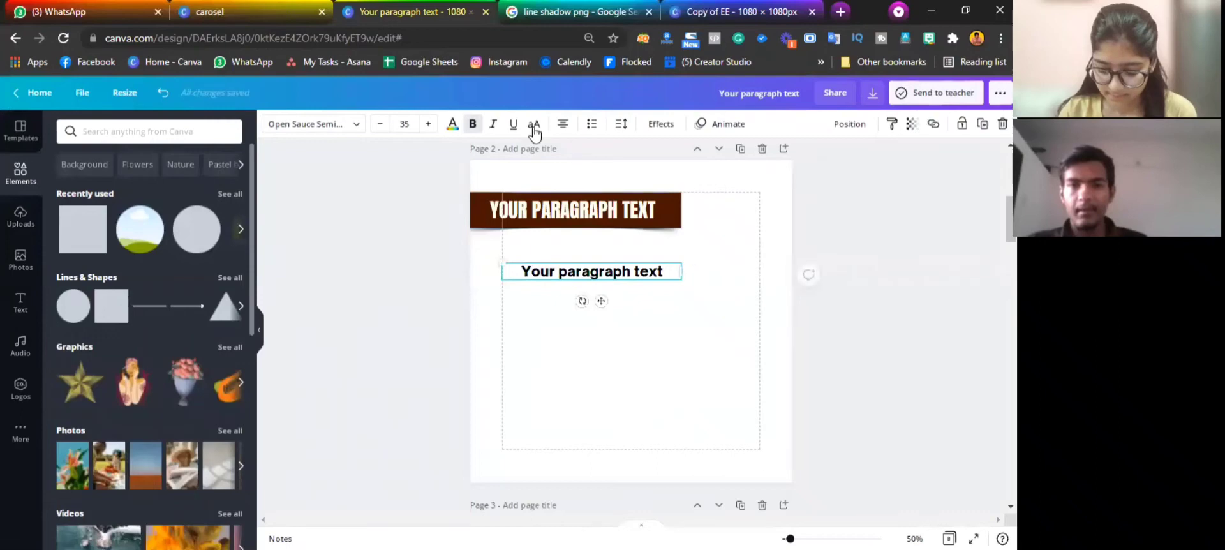
click(562, 125)
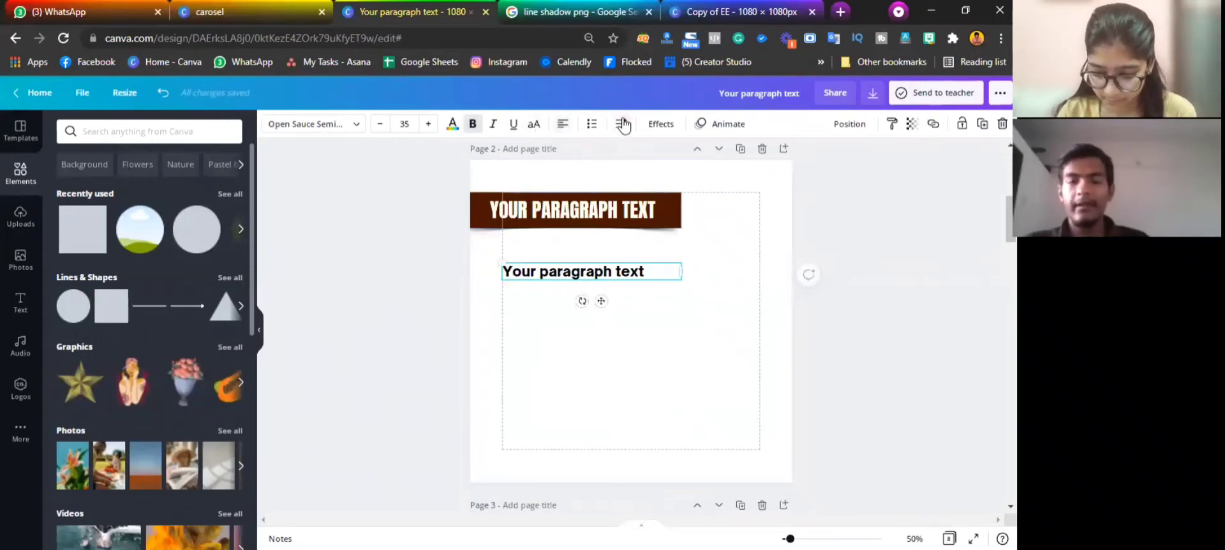
Apply the Lift text effect with an intensity of 12 to the text line below the banner
click(660, 124)
click(156, 211)
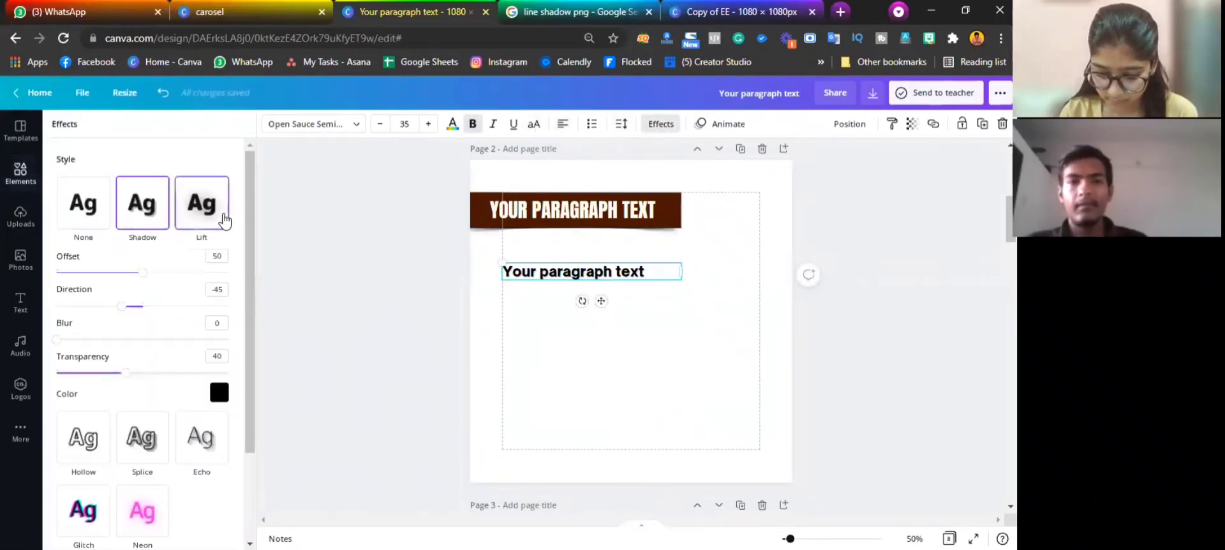
click(225, 220)
drag(143, 273, 75, 272)
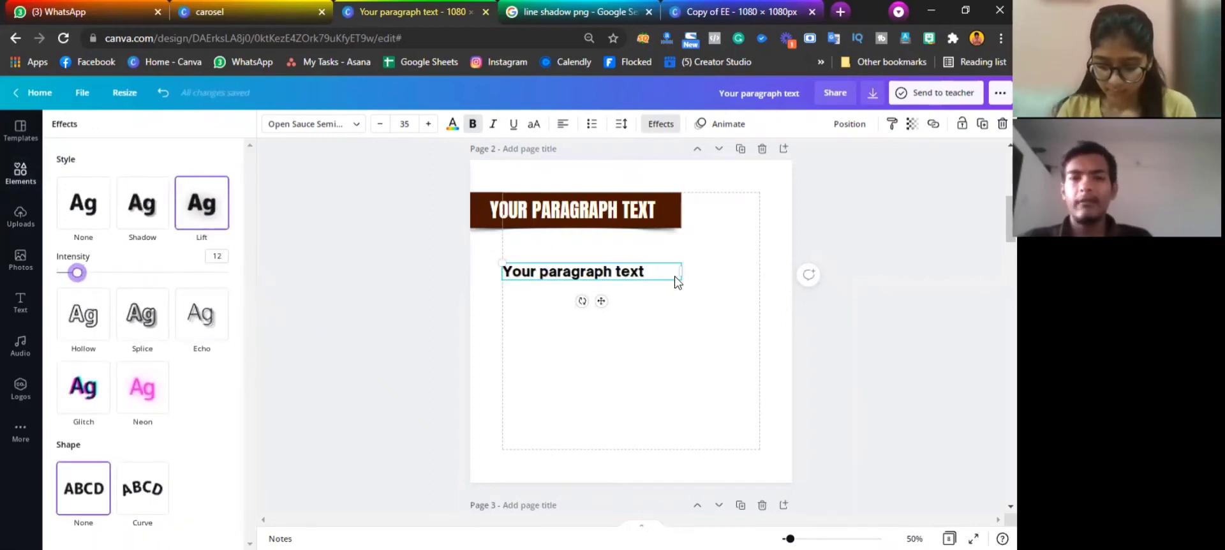
Narrow the text box to fit its line and move it right and slightly up beneath the heading banner
drag(687, 271, 652, 271)
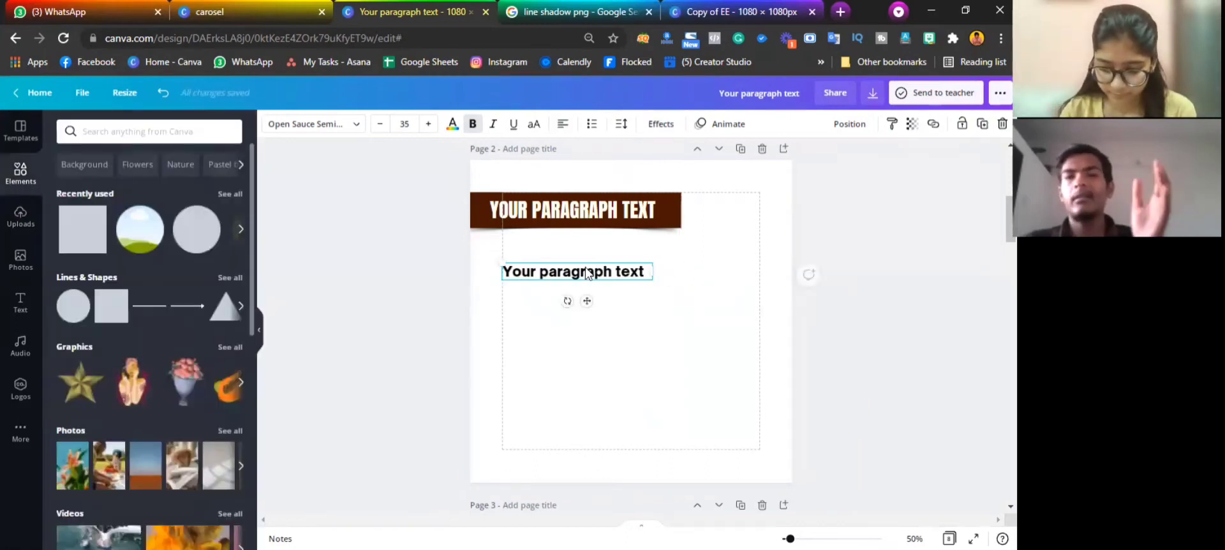
click(538, 348)
drag(518, 271, 568, 260)
Add a dark brown circle, shrink it to a small bullet and keep it against page 2's left margin guide
click(484, 243)
key(c)
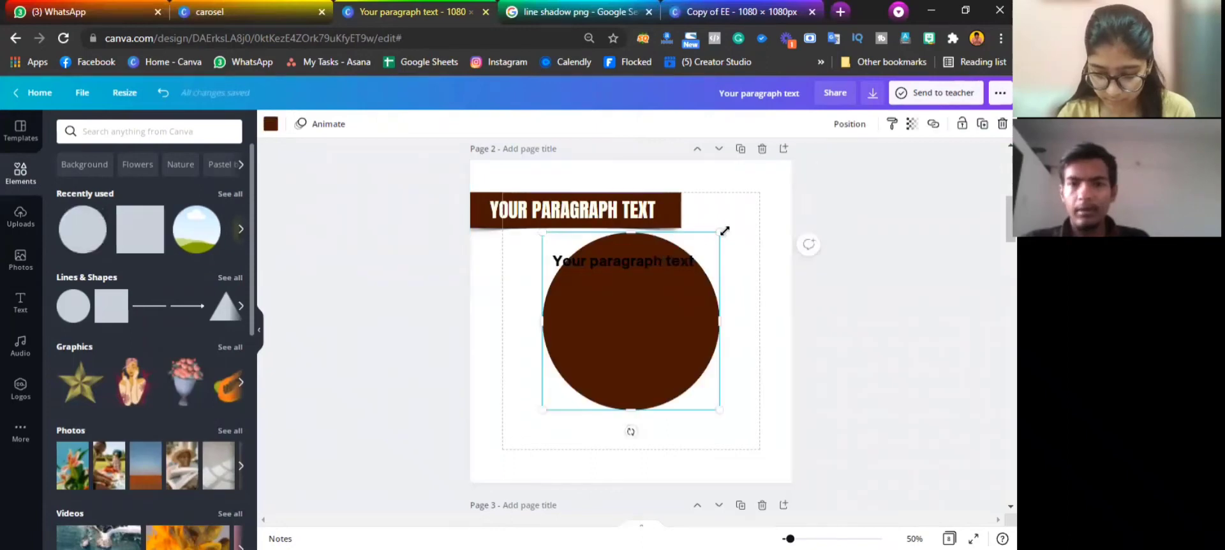
drag(720, 232, 516, 310)
Search the elements for "arrow", add the orange right-pointing arrow and shrink it over the brown circle's right edge
click(187, 306)
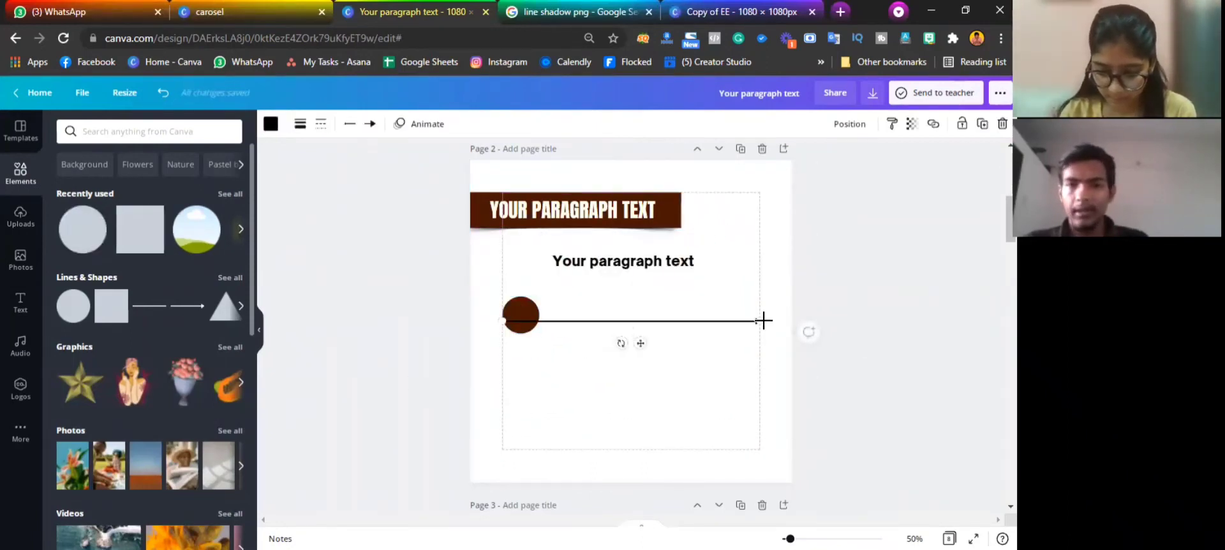
key(Delete)
click(104, 131)
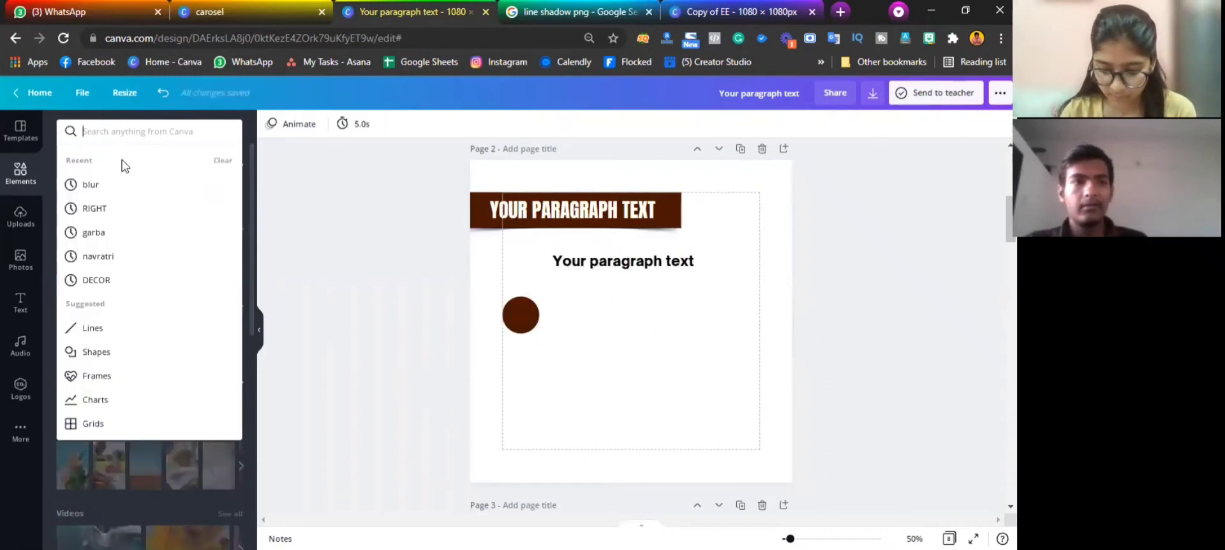
text(arr)
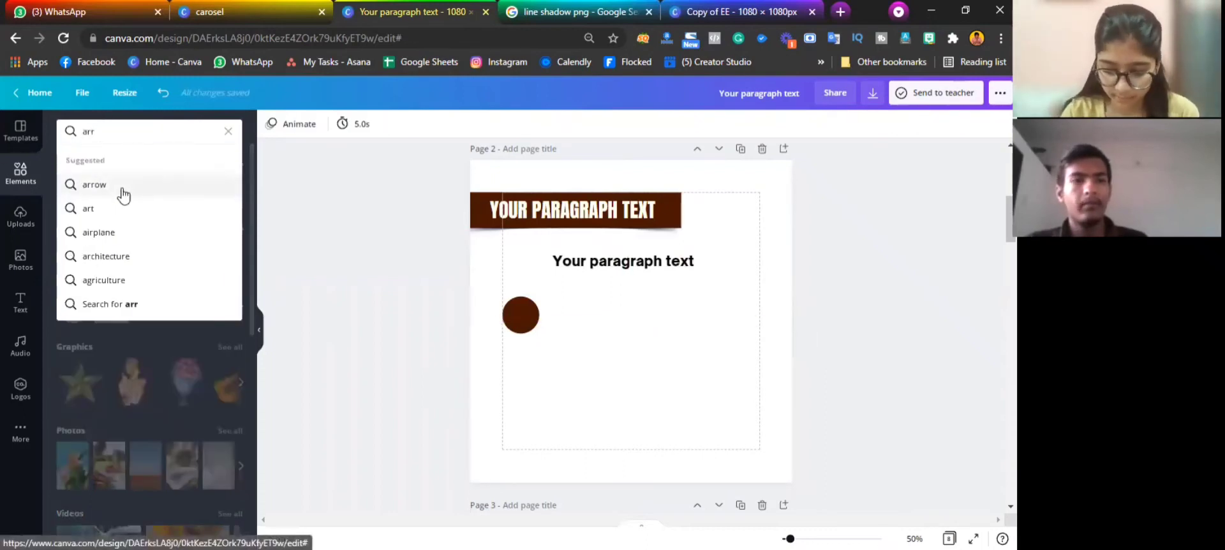
click(121, 190)
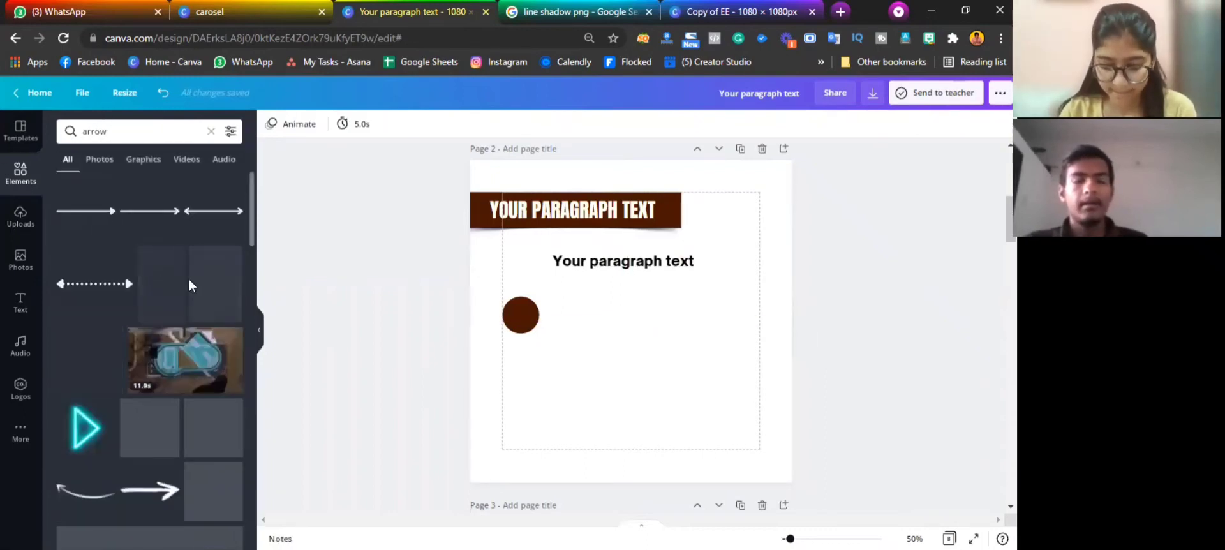
scroll(211, 256, down, 4)
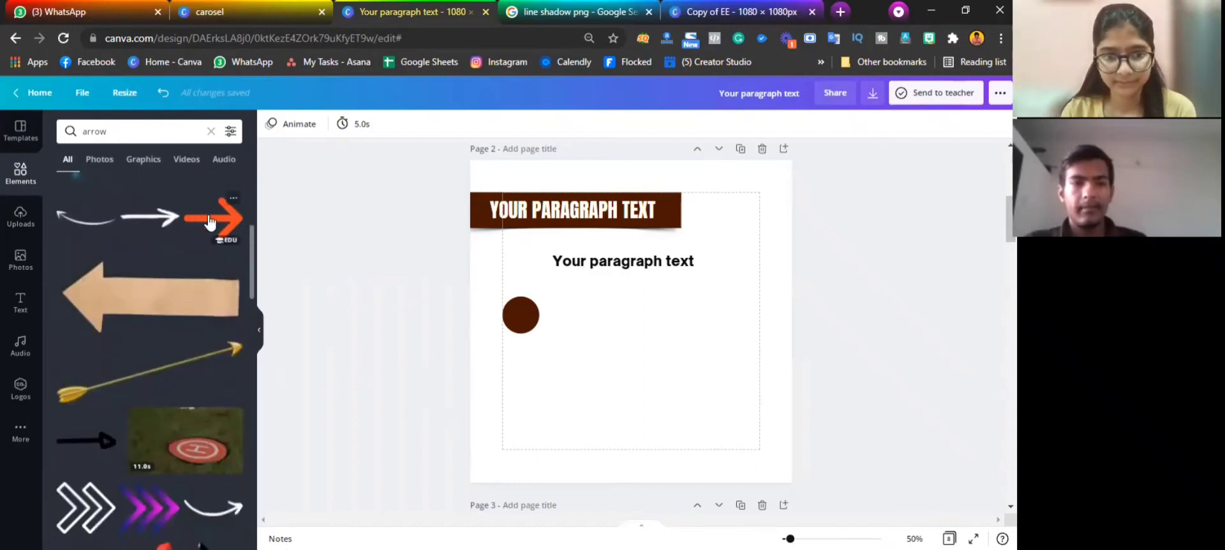
drag(697, 274, 632, 316)
drag(581, 361, 535, 322)
Recolour the brown circle to the arrow's orange and shrink it slightly
click(510, 313)
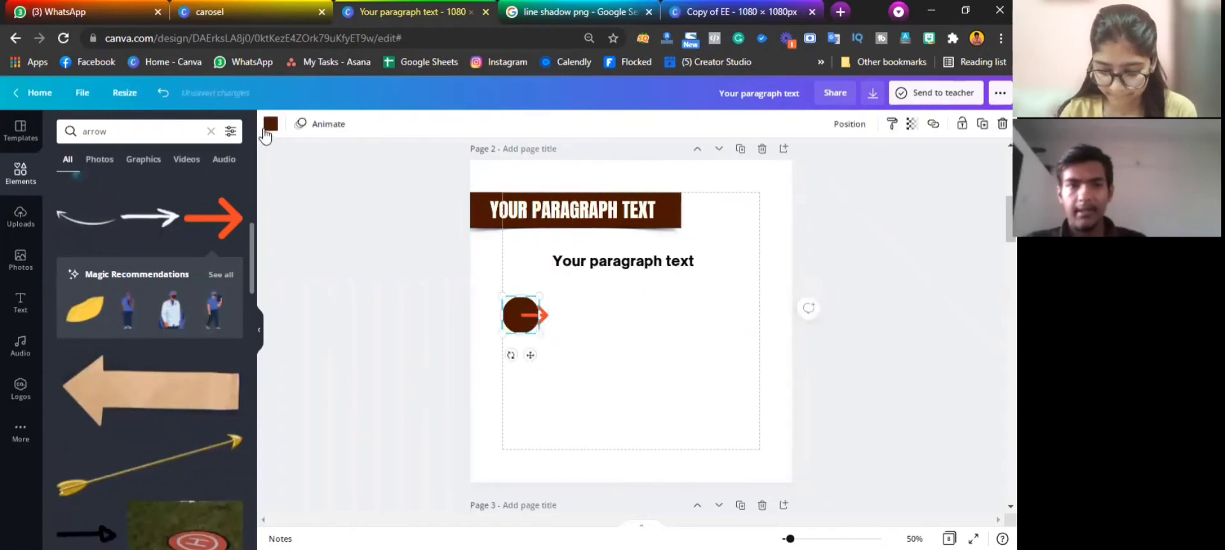
click(271, 123)
click(229, 185)
drag(529, 331, 523, 324)
click(552, 321)
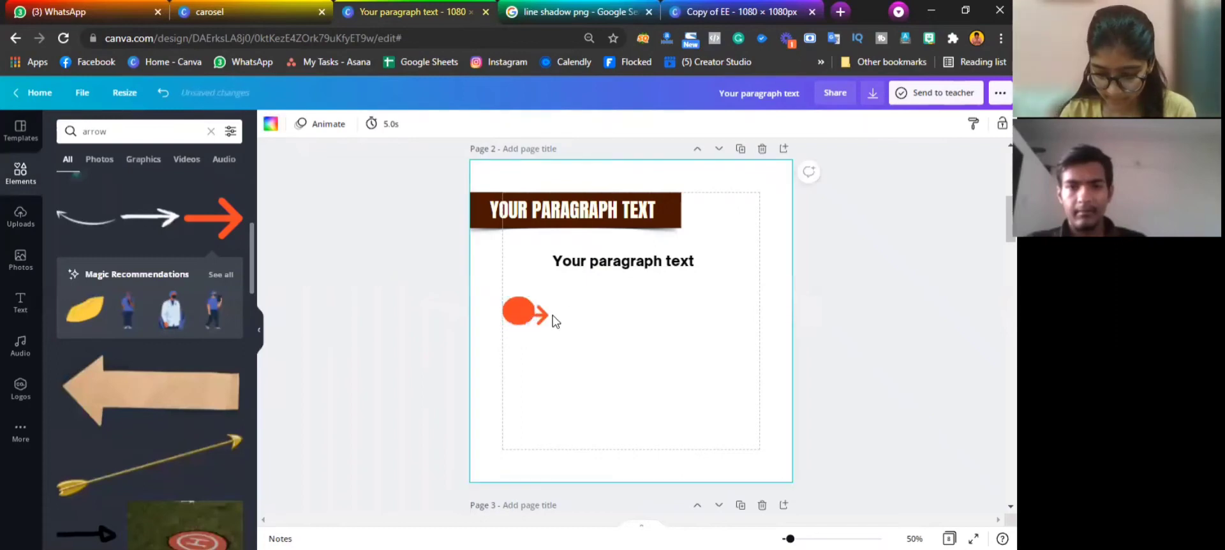
key(ctrl+z)
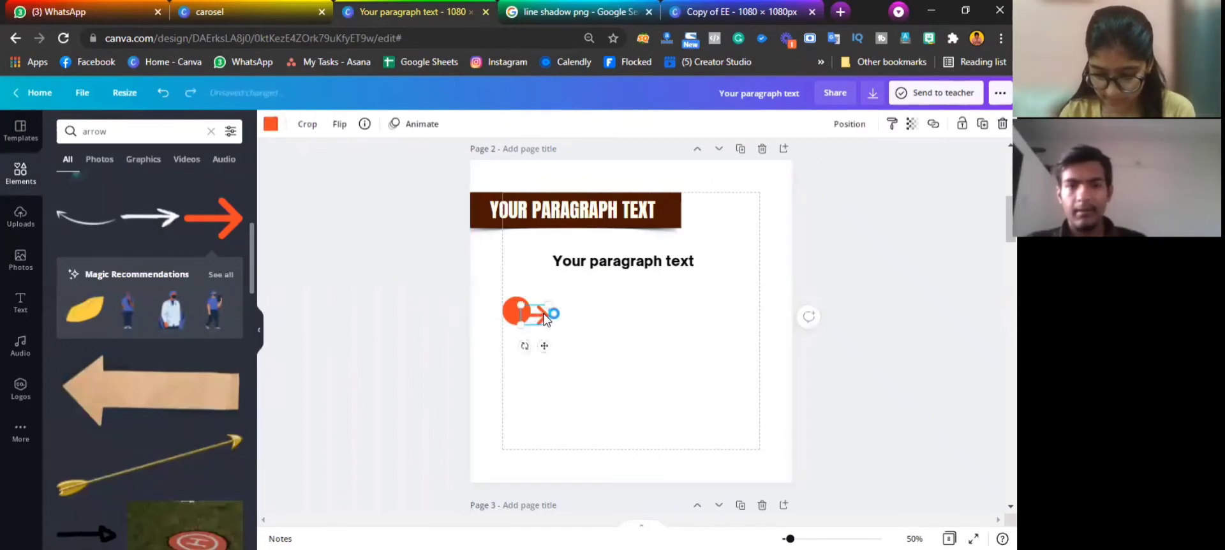
Recolour the small arrow black and position it extending from the orange circle's right edge
click(270, 124)
click(101, 186)
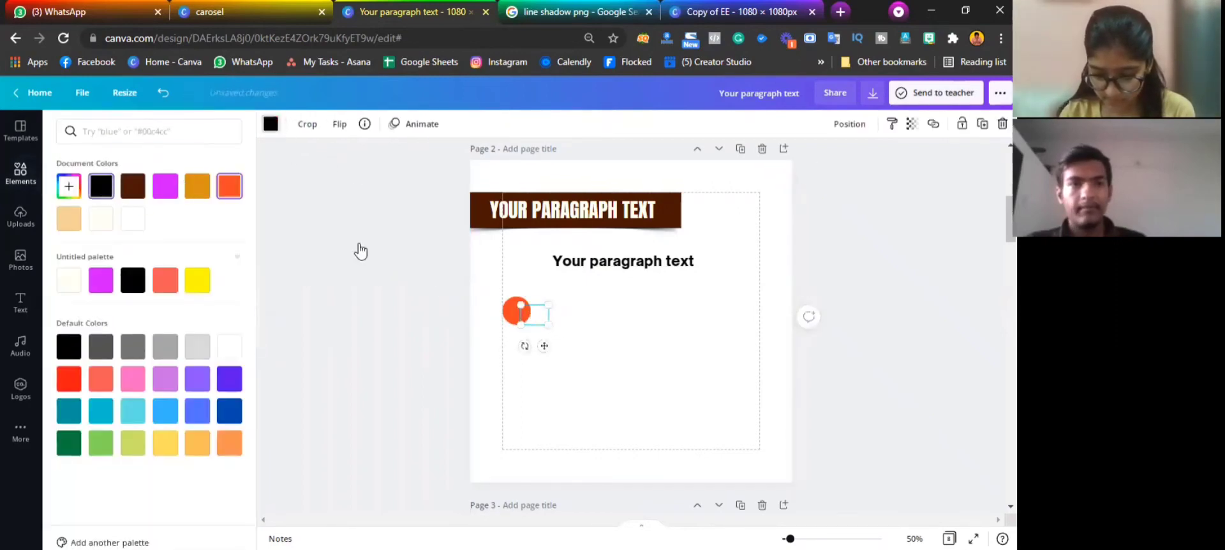
drag(542, 345, 550, 341)
Move the text line to the right of the arrow and enlarge it to size 53.4
drag(571, 270, 591, 317)
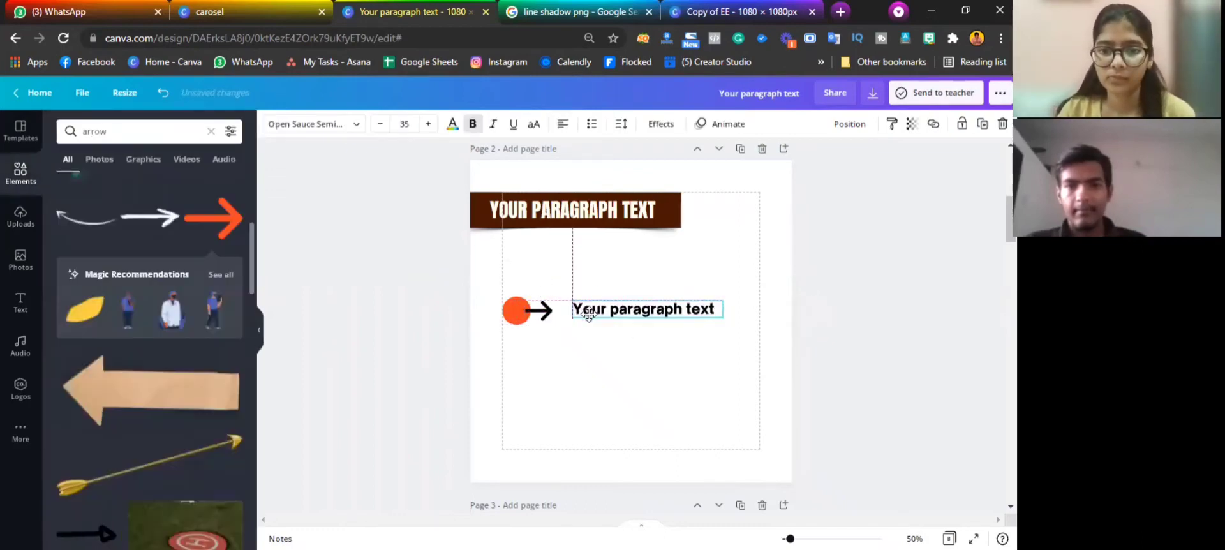
drag(731, 324, 801, 316)
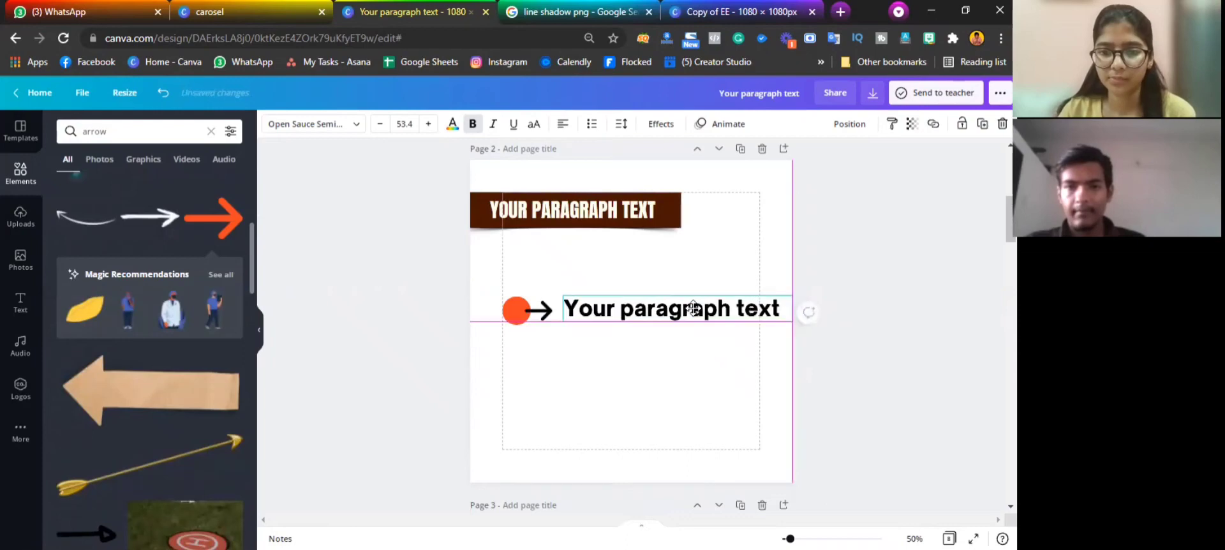
click(720, 271)
drag(644, 321, 645, 312)
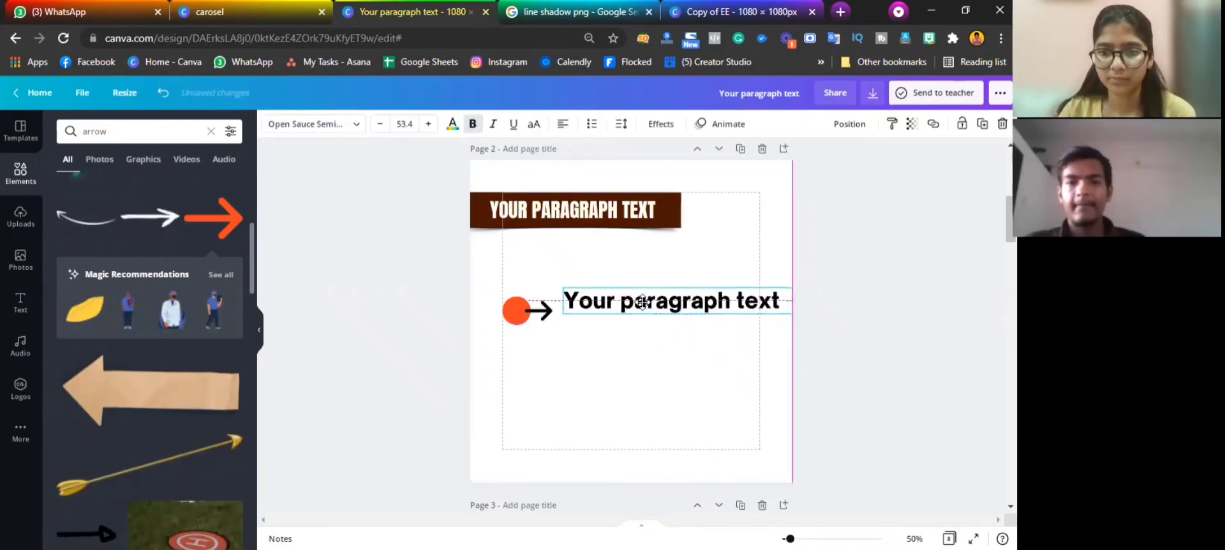
Tidy up the circle, arrow and text into one level row, and move the arrow back against the circle
click(514, 311)
drag(515, 311, 606, 328)
click(438, 272)
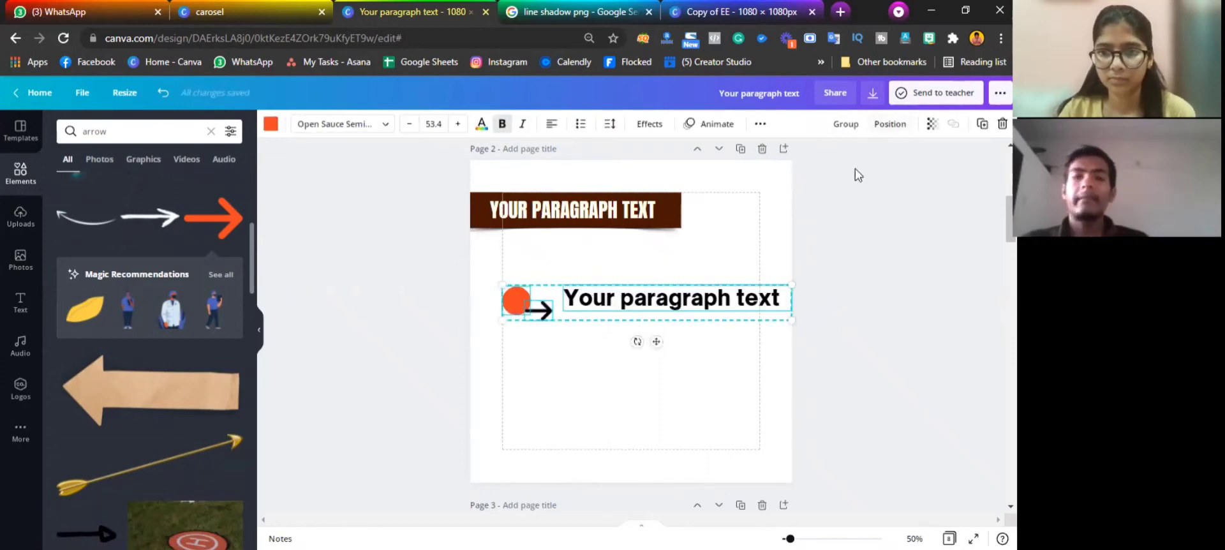
click(890, 125)
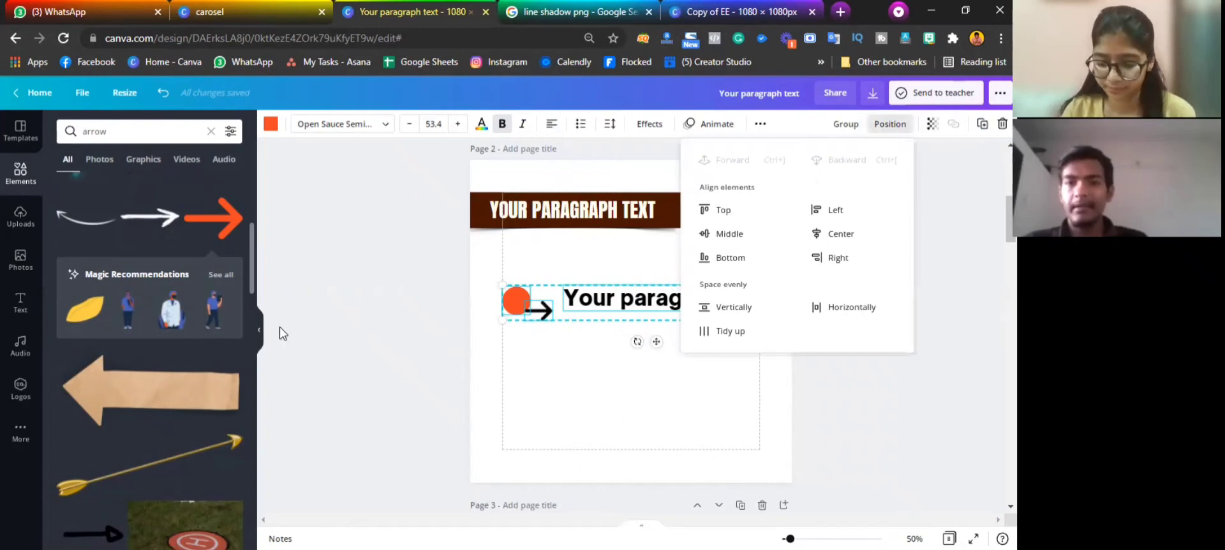
click(718, 331)
click(609, 367)
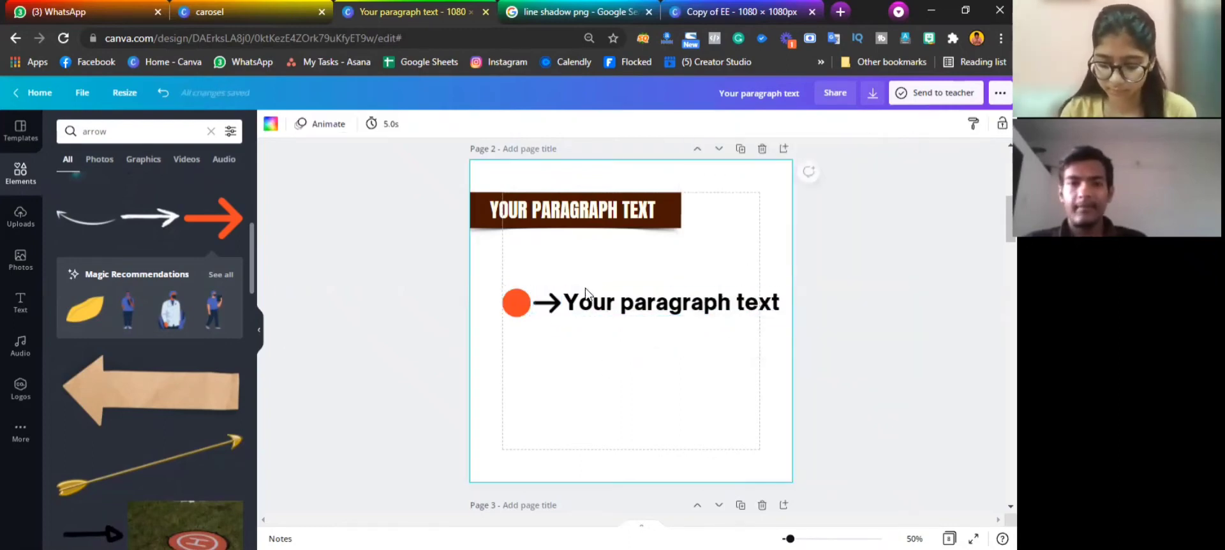
drag(547, 302, 537, 303)
click(571, 336)
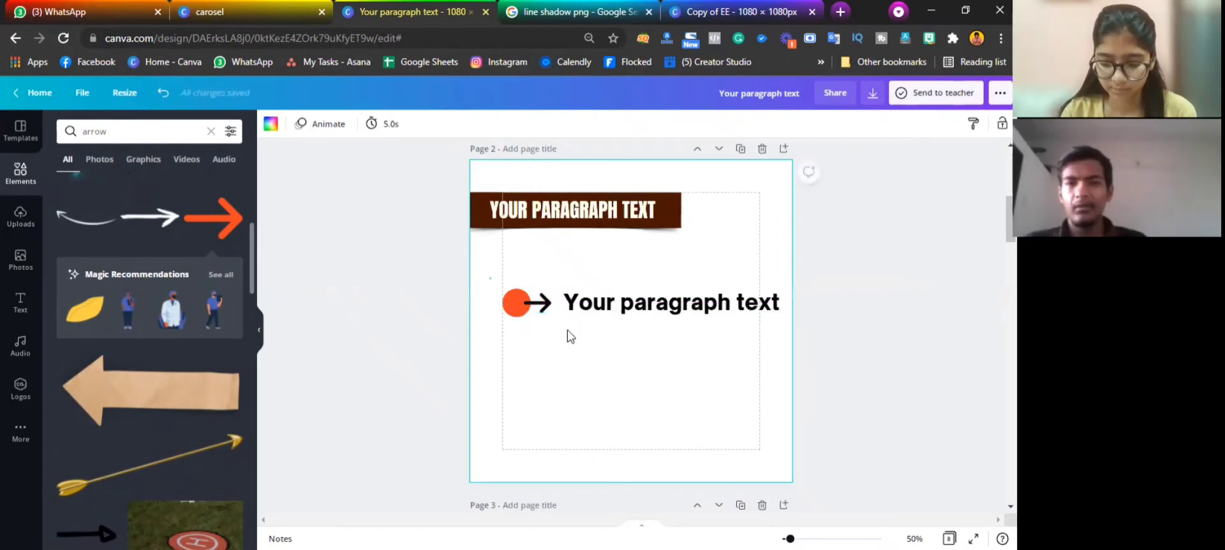
Move the bullet row up under the heading, scale it down to text size 34.5 and group its elements
click(623, 309)
drag(623, 309, 607, 275)
drag(776, 284, 706, 271)
click(846, 124)
Duplicate the grouped bullet row until there are four rows stacked below the heading banner
click(982, 123)
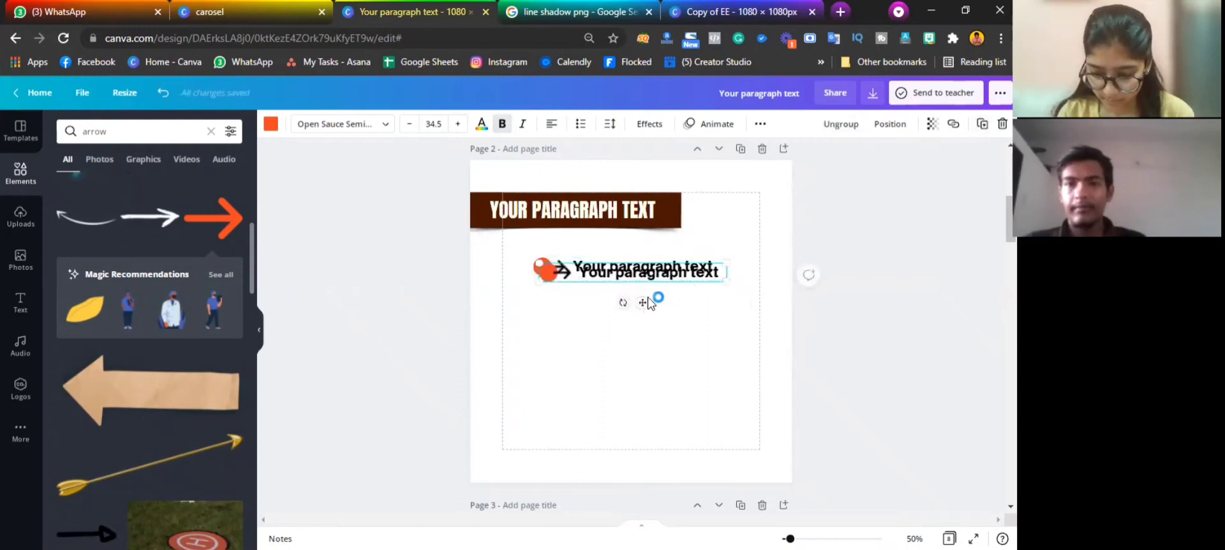
drag(638, 332, 625, 362)
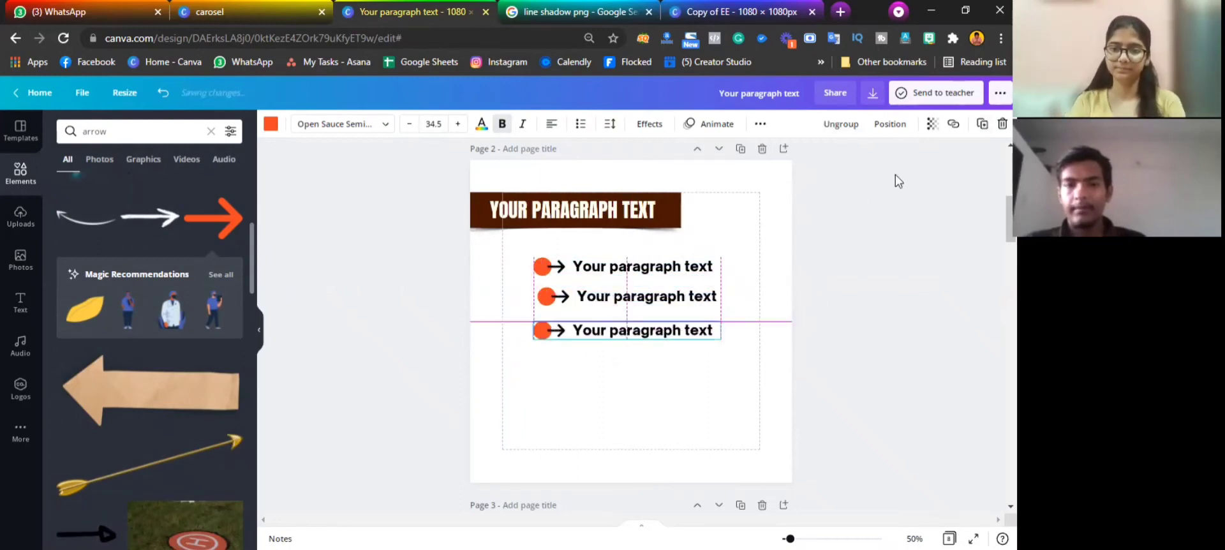
click(980, 125)
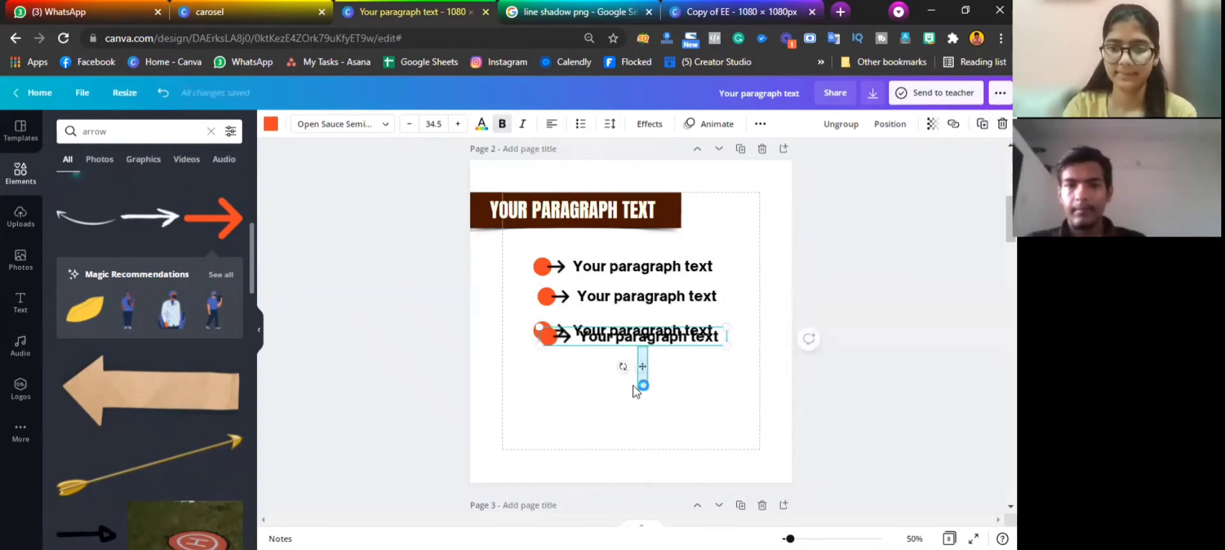
drag(602, 356, 553, 337)
Select all four bullet rows and tidy them up into an evenly spaced, aligned column
drag(508, 262, 800, 275)
key(ctrl+g)
click(789, 331)
click(700, 376)
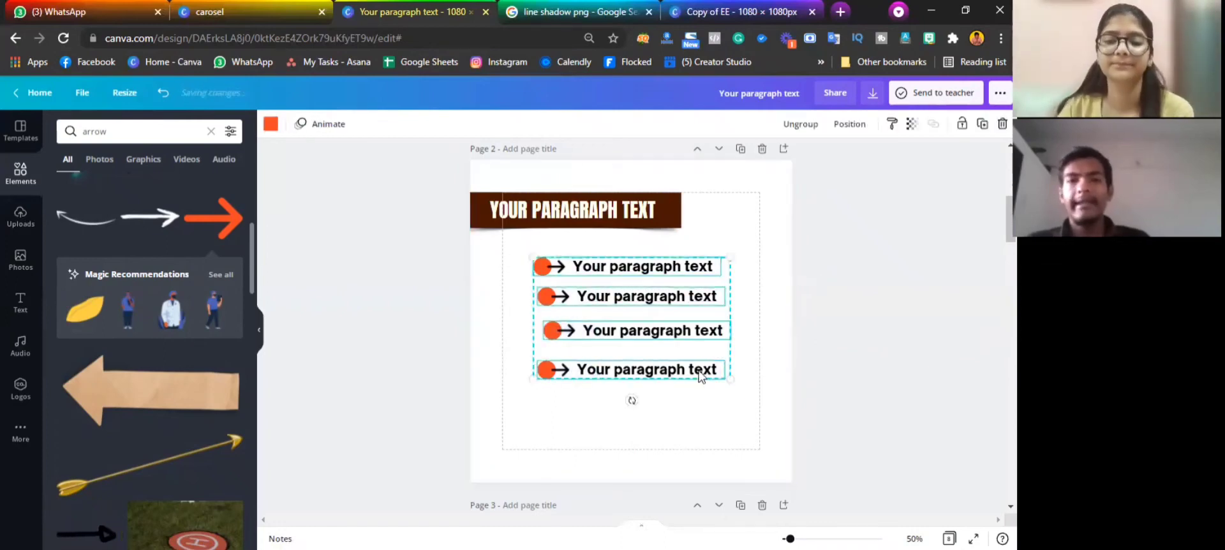
click(853, 125)
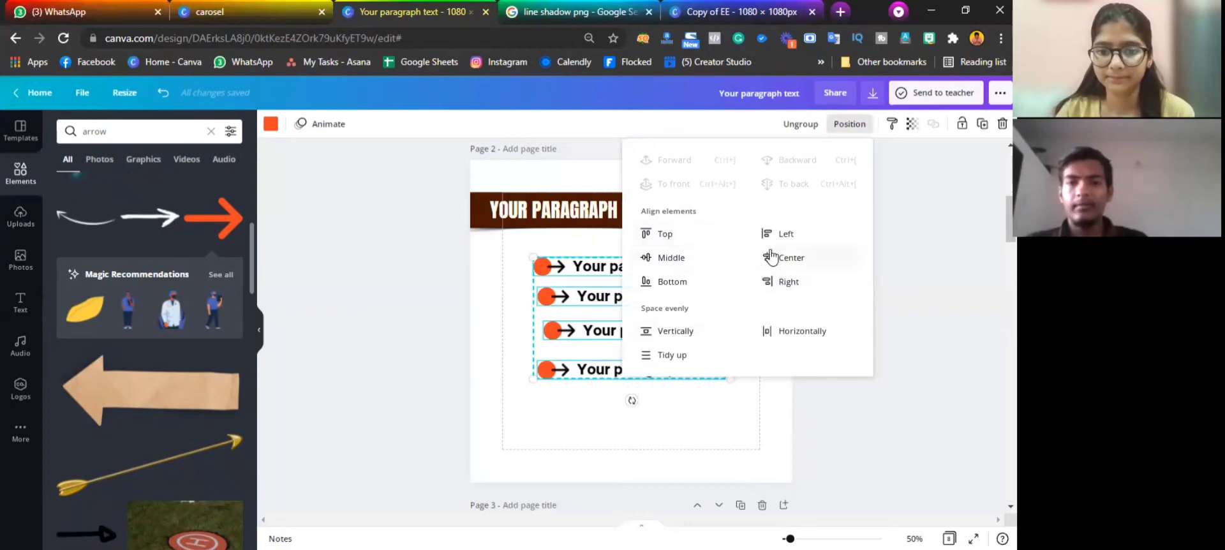
click(670, 355)
click(527, 326)
Place the shadowed heading banner directly above the bullet rows and centre the whole arrangement on page 2
drag(509, 264, 641, 414)
click(576, 210)
drag(576, 184, 630, 200)
shift+click(619, 328)
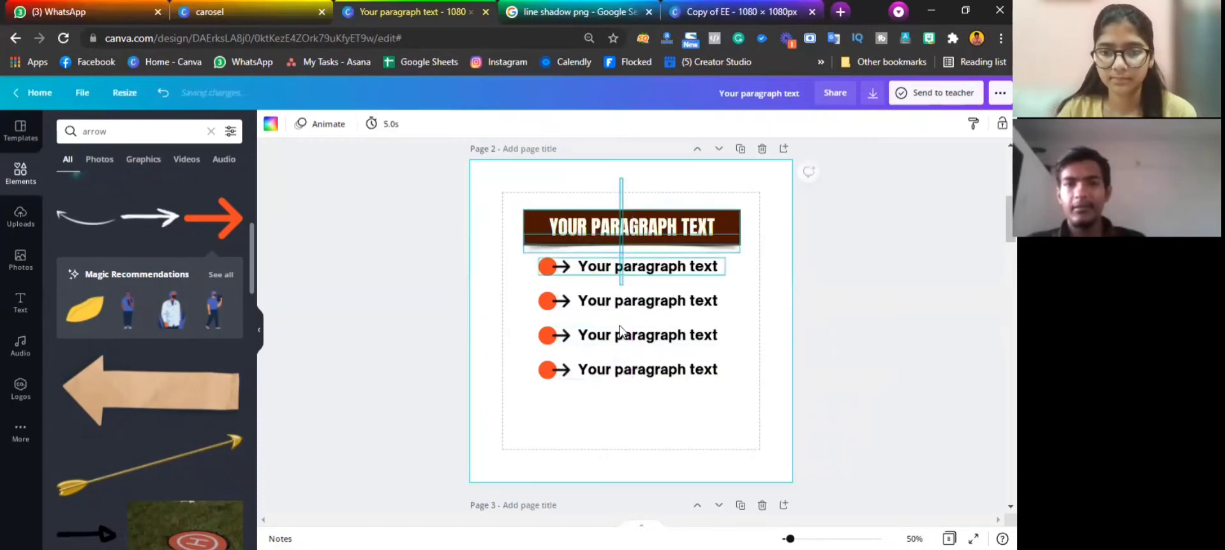
drag(651, 318, 650, 344)
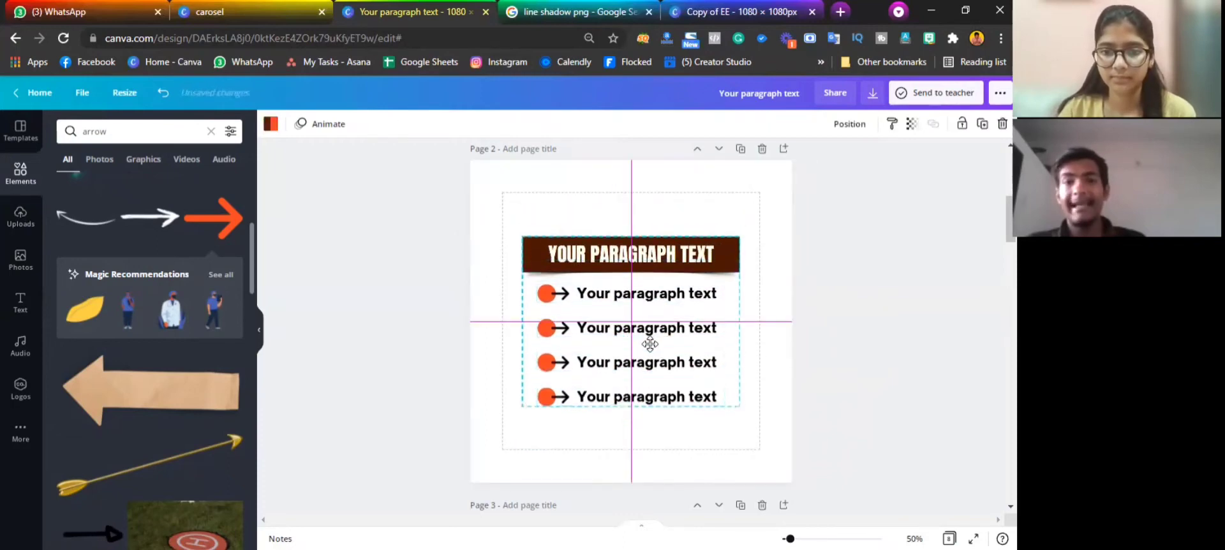
click(623, 210)
scroll(632, 319, down, 2)
scroll(632, 319, up, 2)
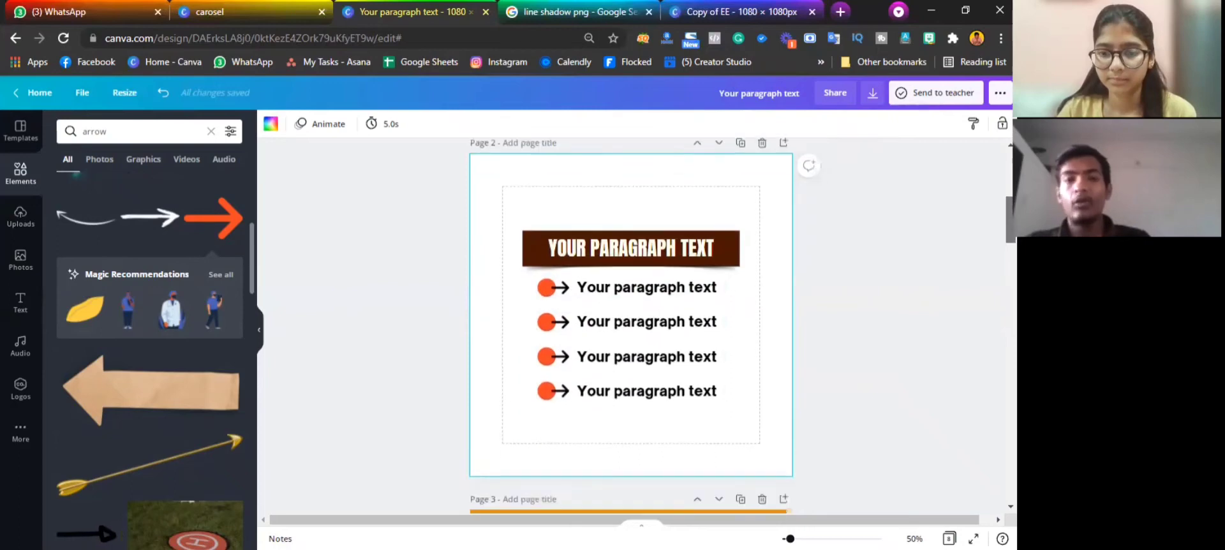
scroll(631, 319, down, 1)
drag(472, 182, 790, 409)
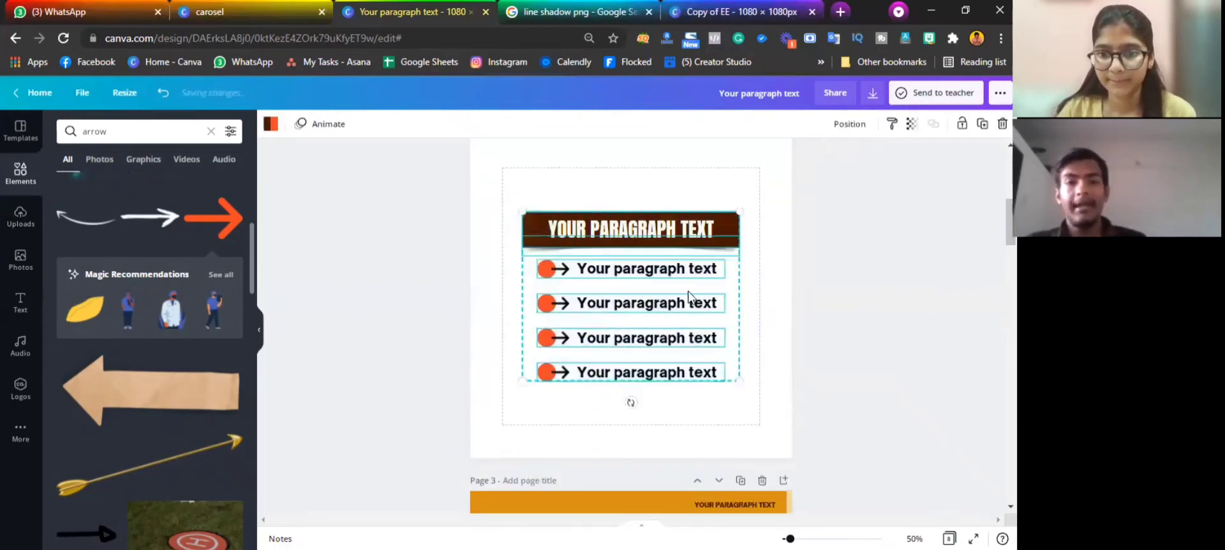
drag(648, 336, 648, 336)
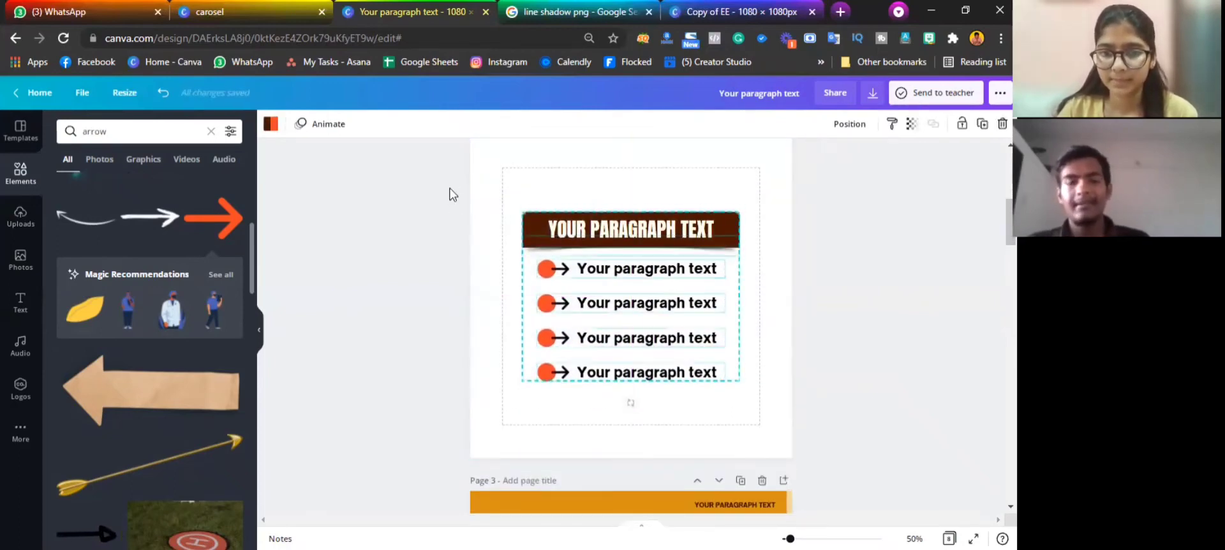
click(850, 295)
Copy the dark blue background from page 1 and paste it as page 2's background
scroll(526, 378, up, 4)
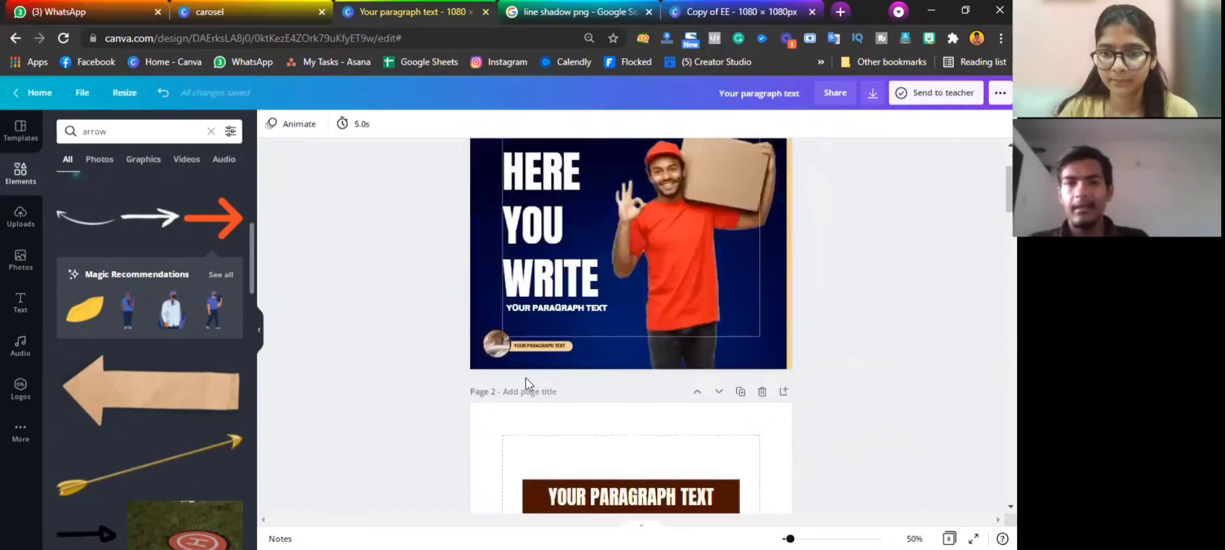
click(482, 307)
key(ctrl+c)
scroll(492, 295, down, 4)
click(488, 342)
key(ctrl+v)
Set the first bullet row's text colour to white and apply the black-to-white change to all pages
click(606, 268)
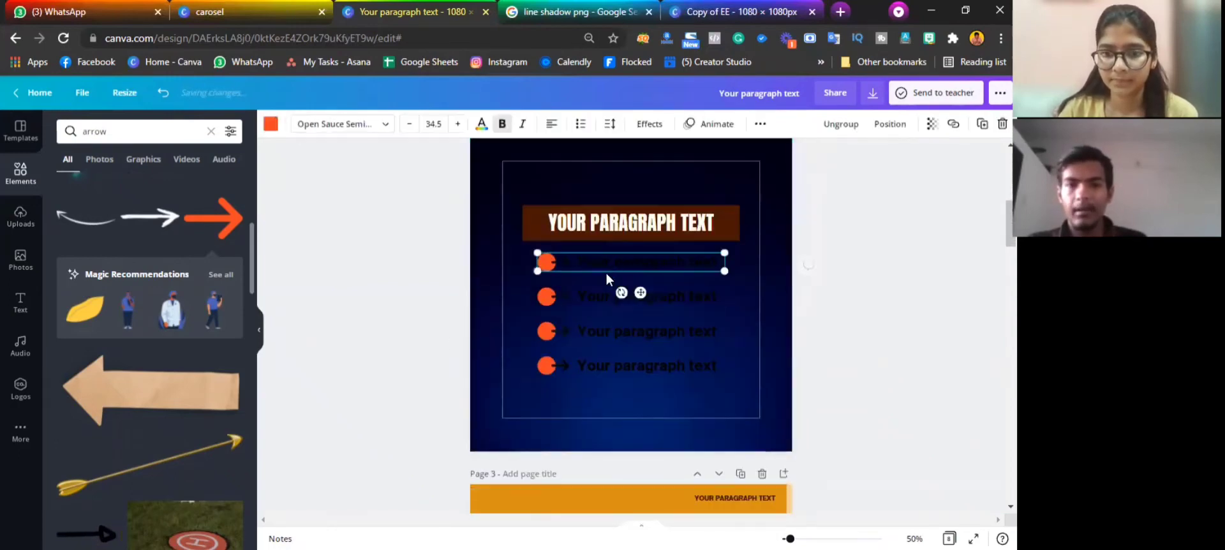
click(481, 127)
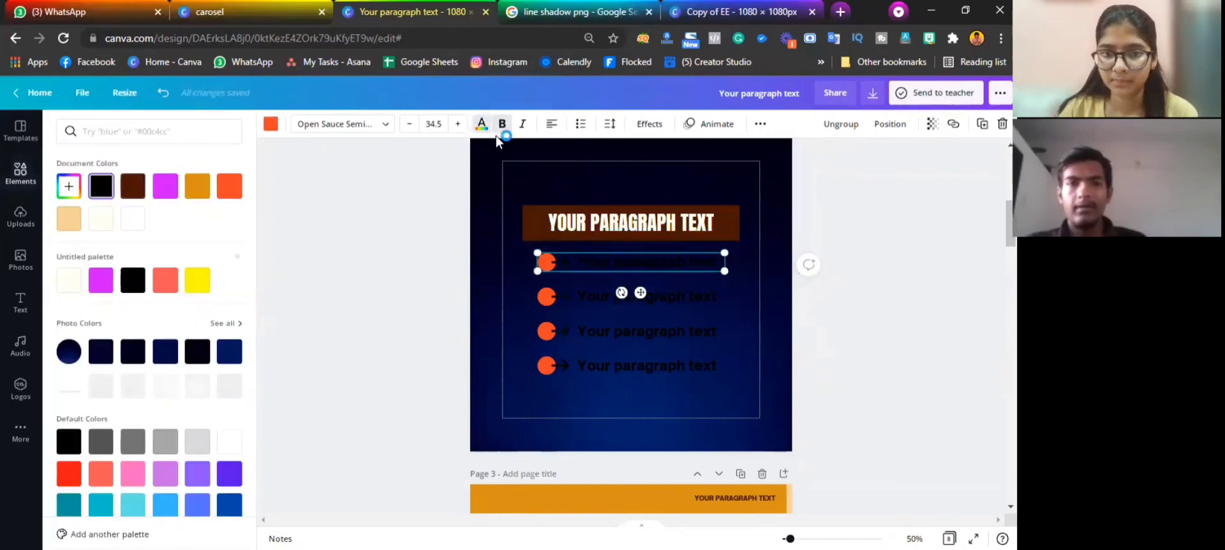
click(134, 220)
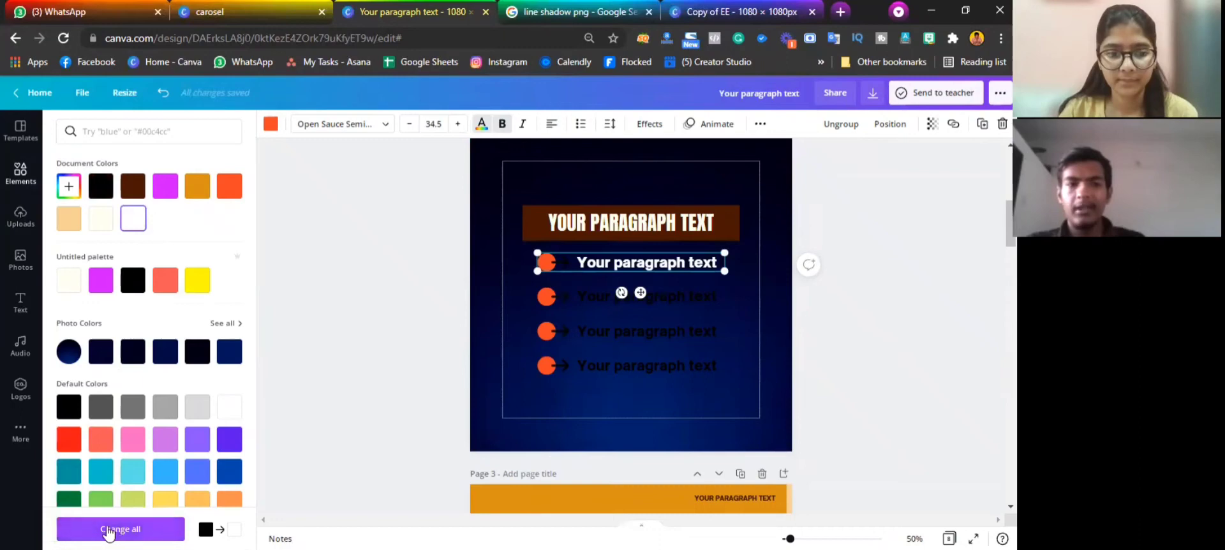
click(129, 529)
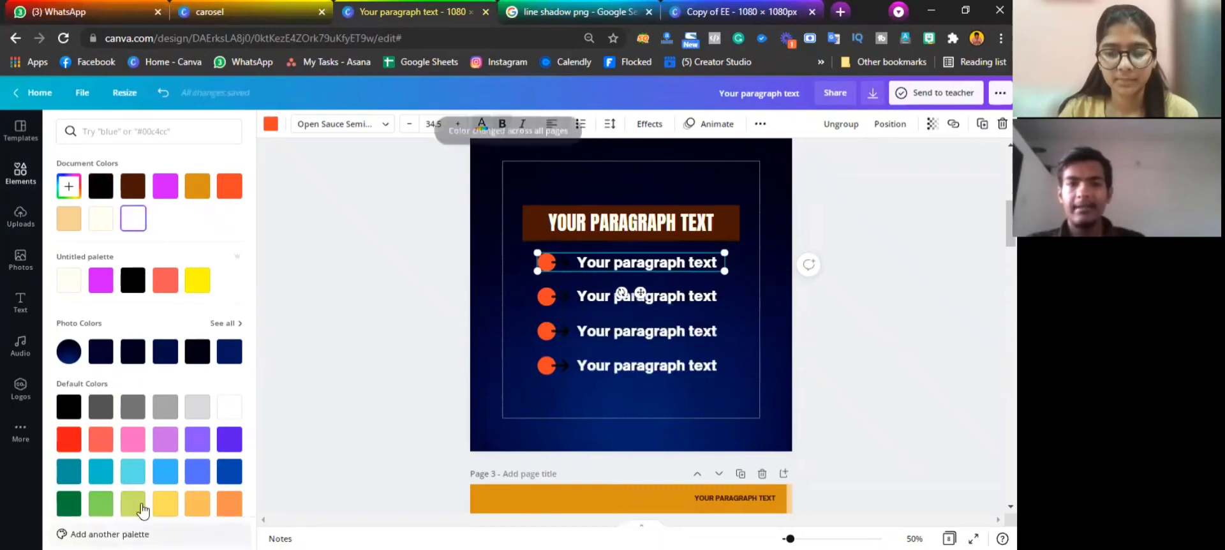
Fill page 2's heading banner with the bright yellow from the untitled palette
click(524, 218)
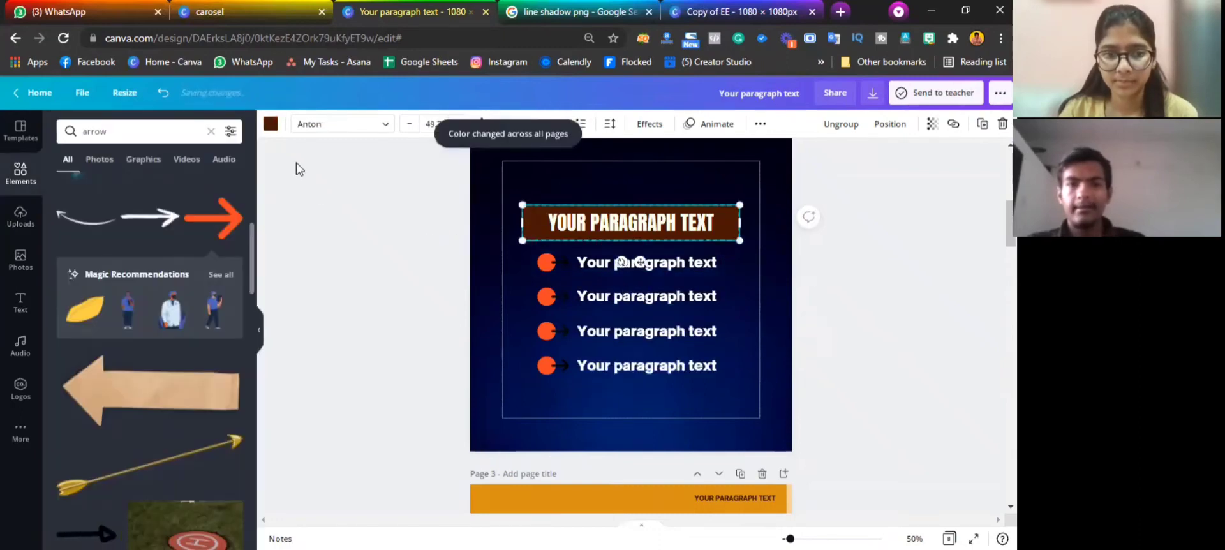
click(271, 123)
click(197, 185)
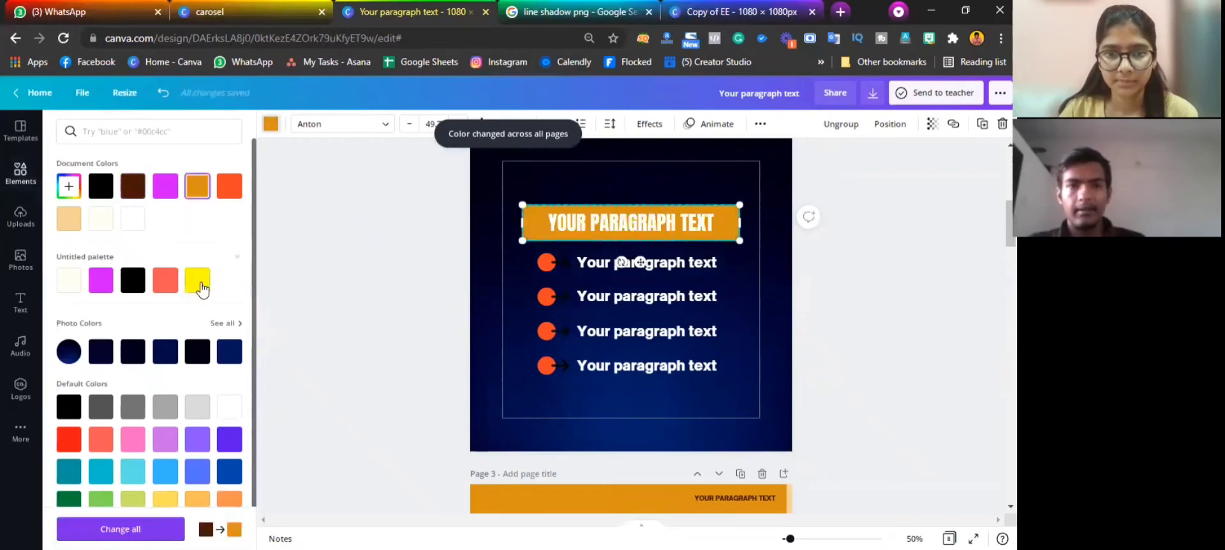
click(197, 279)
Set the text colour of page 2's banner heading to black and deselect it
click(584, 226)
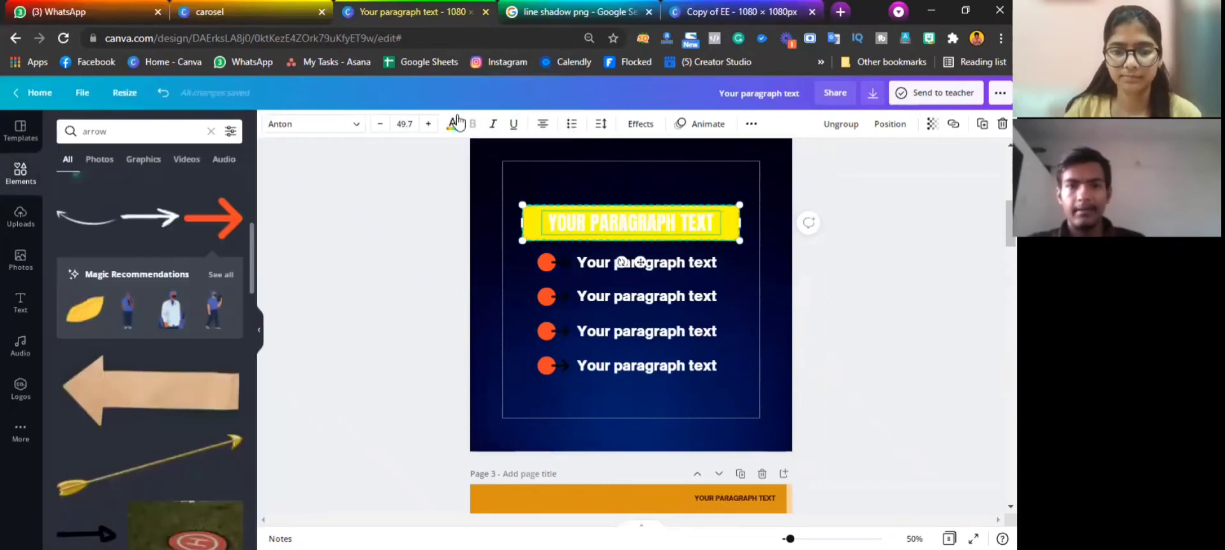
click(453, 123)
click(133, 185)
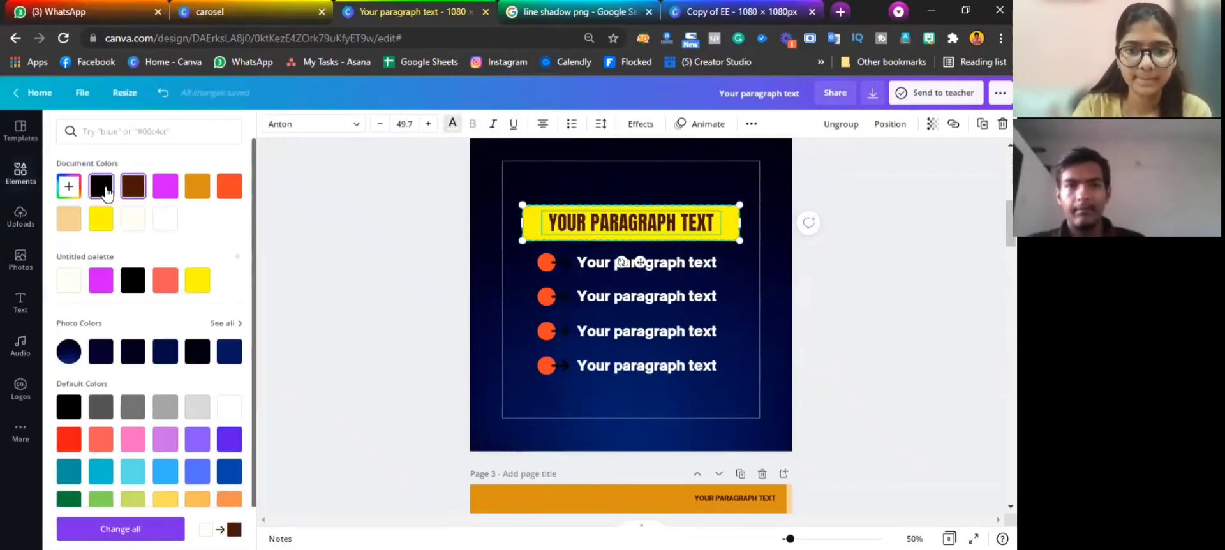
click(101, 186)
key(Escape)
key(Escape)
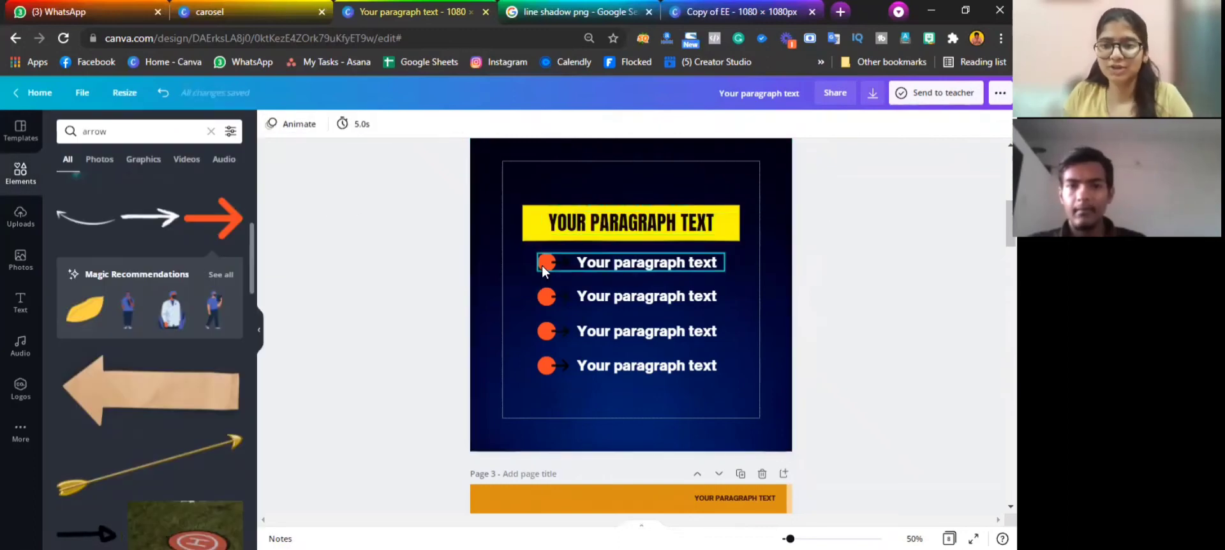
click(544, 269)
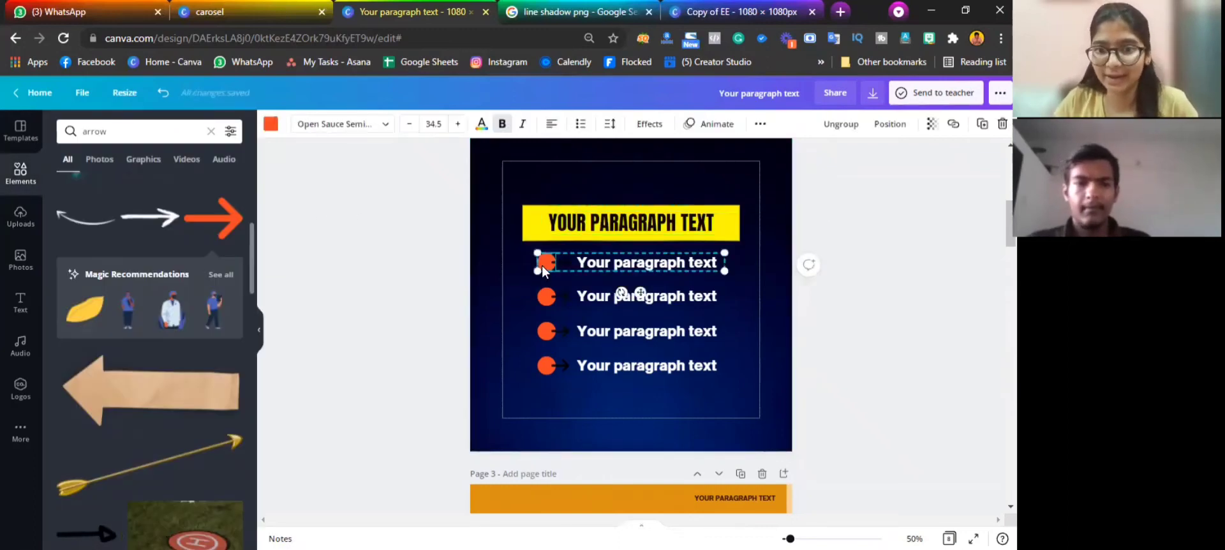
click(462, 183)
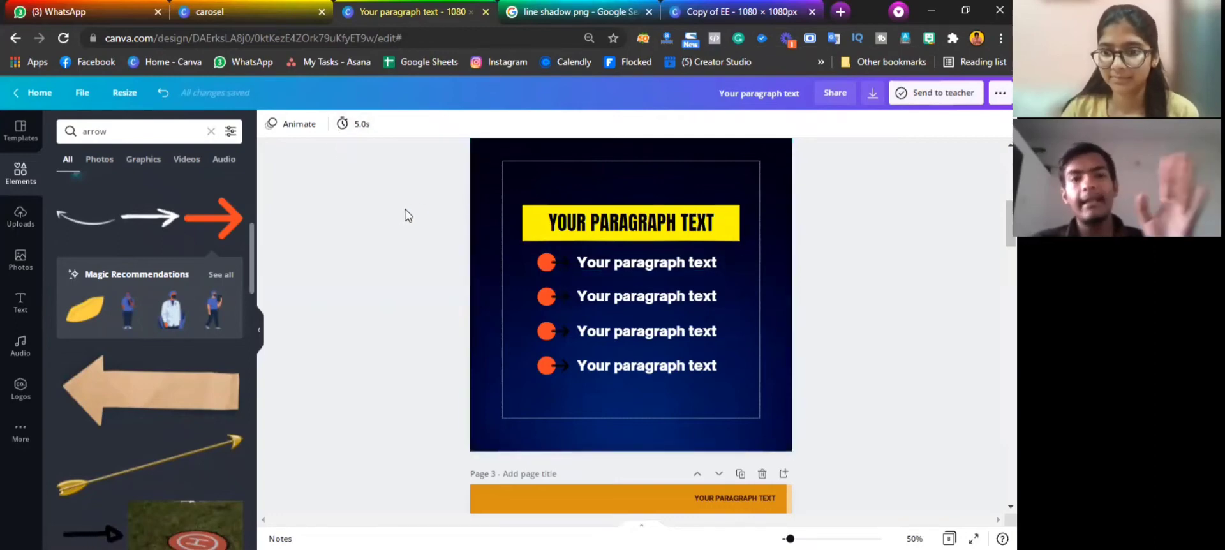
Switch to the Google Images page and search for "restaurant social media post ideas"
key(ctrl+Tab)
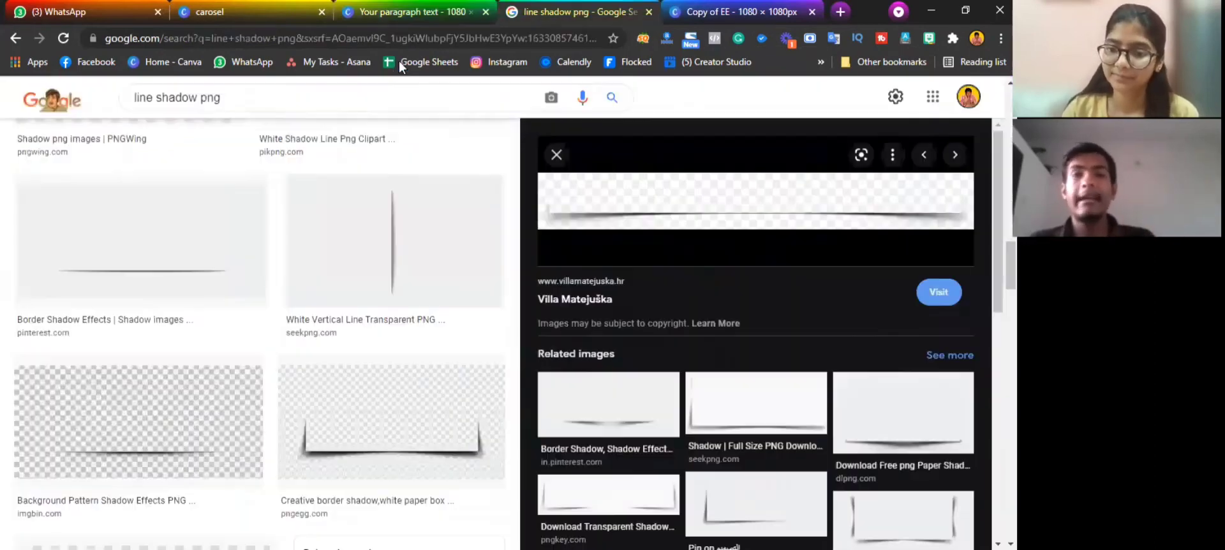
click(431, 37)
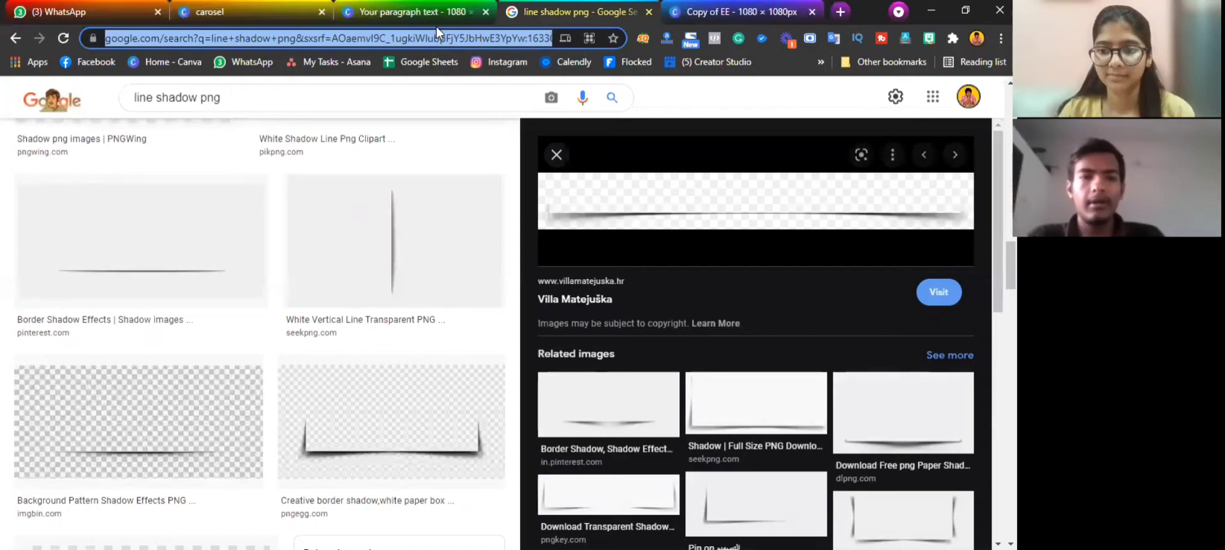
text(tes)
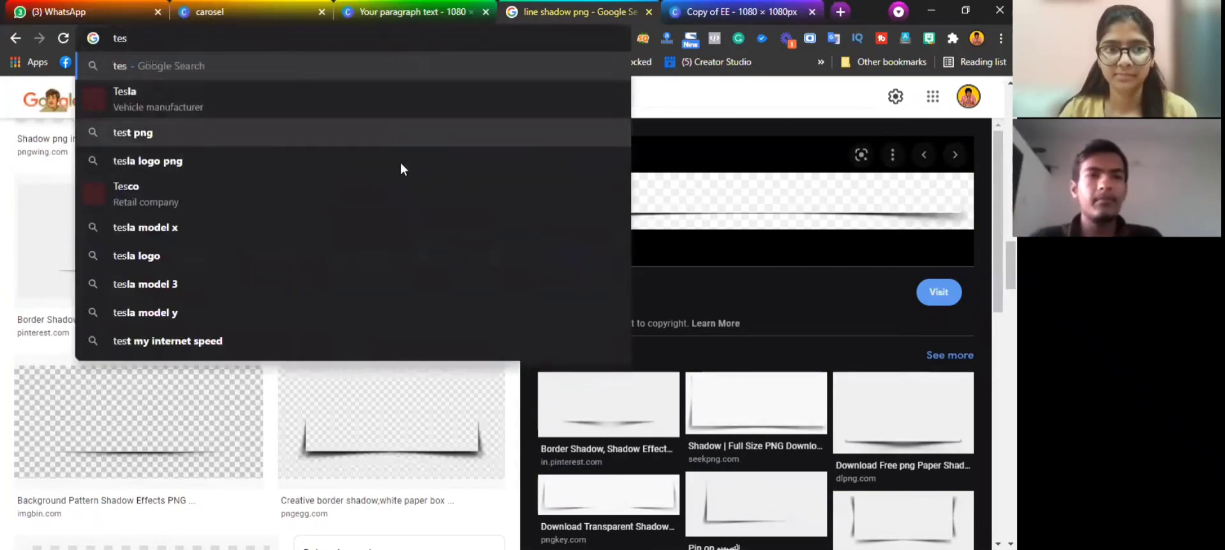
click(699, 121)
drag(220, 99, 95, 115)
text(restu)
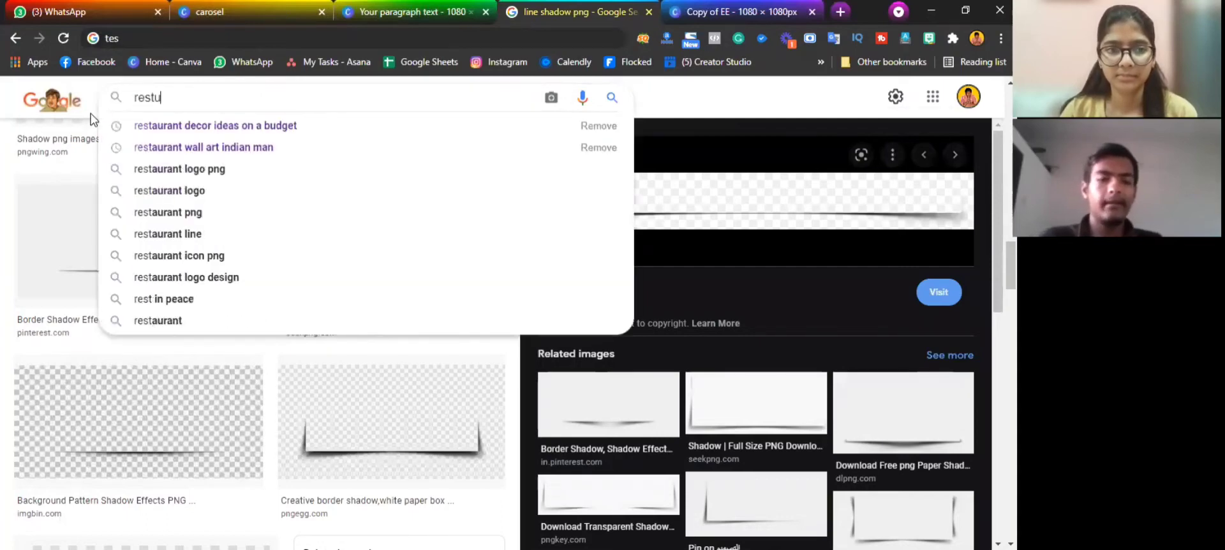
text(rant social)
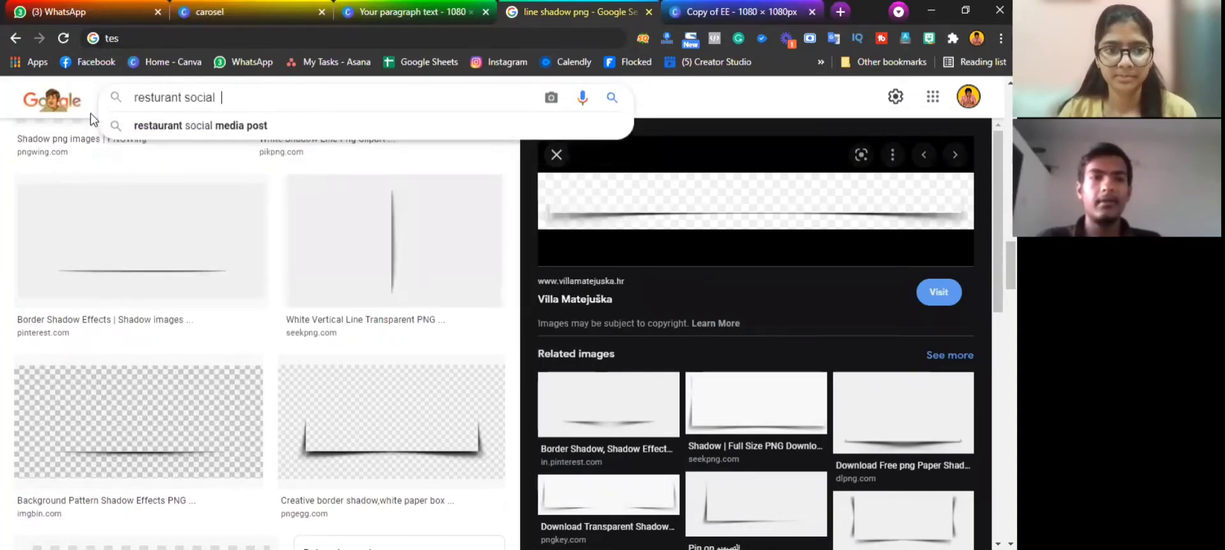
key(Down)
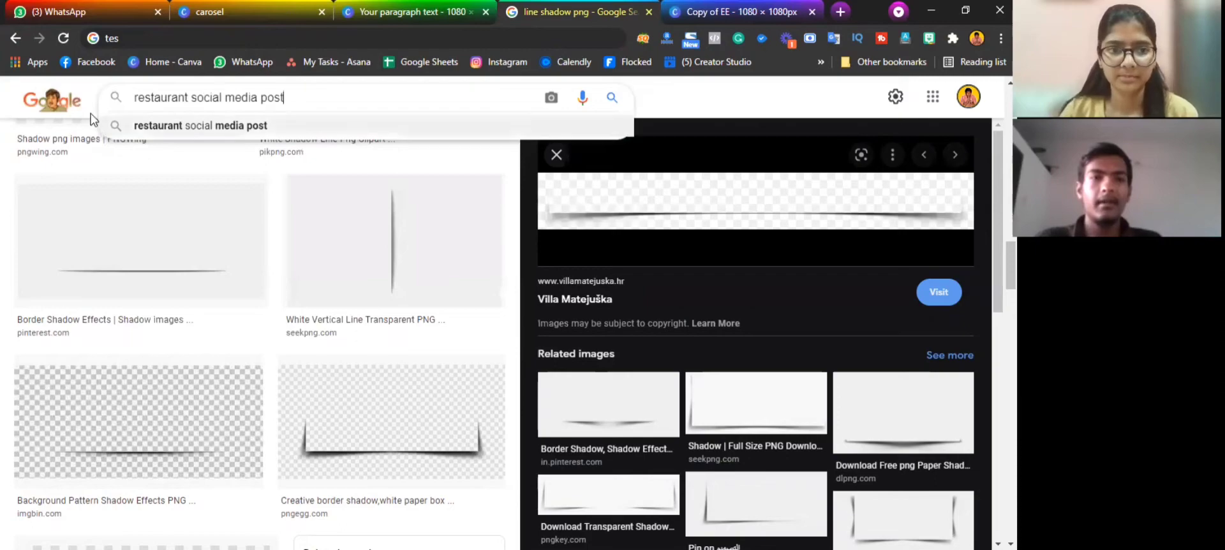
text(ideas)
key(Return)
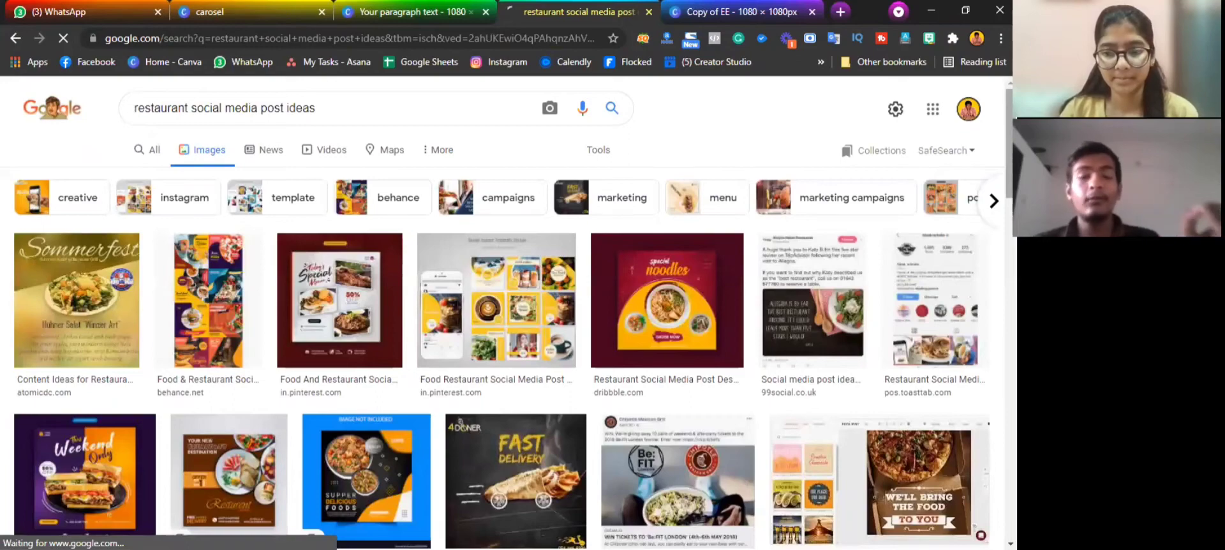
Browse the restaurant post image results and preview the Freepik modern Instagram posts template for breakfast restaurants
scroll(504, 313, down, 1)
scroll(504, 319, down, 8)
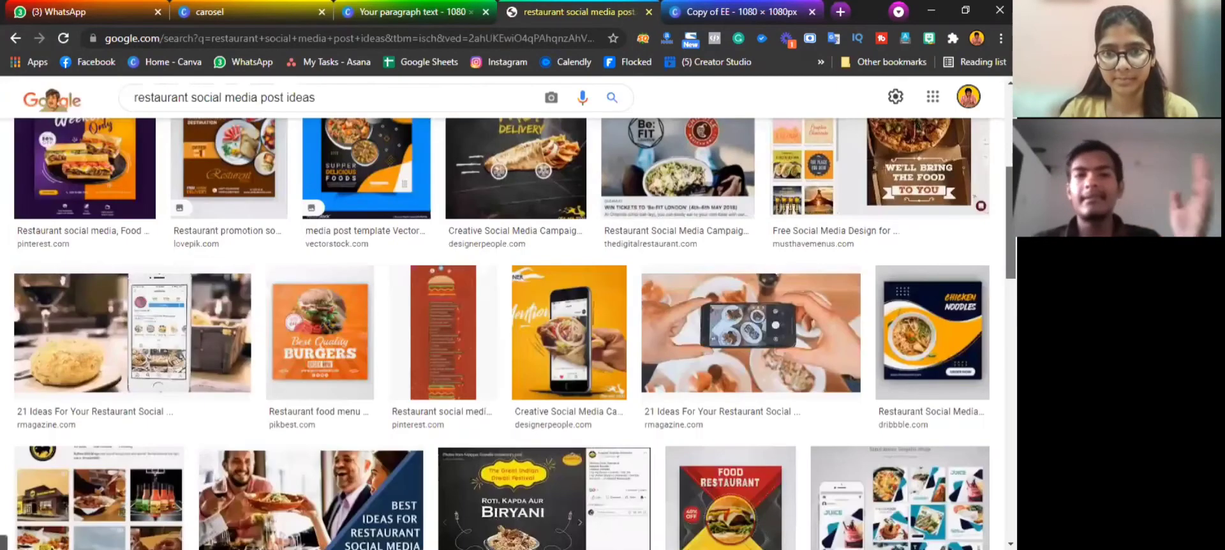
scroll(504, 332, down, 4)
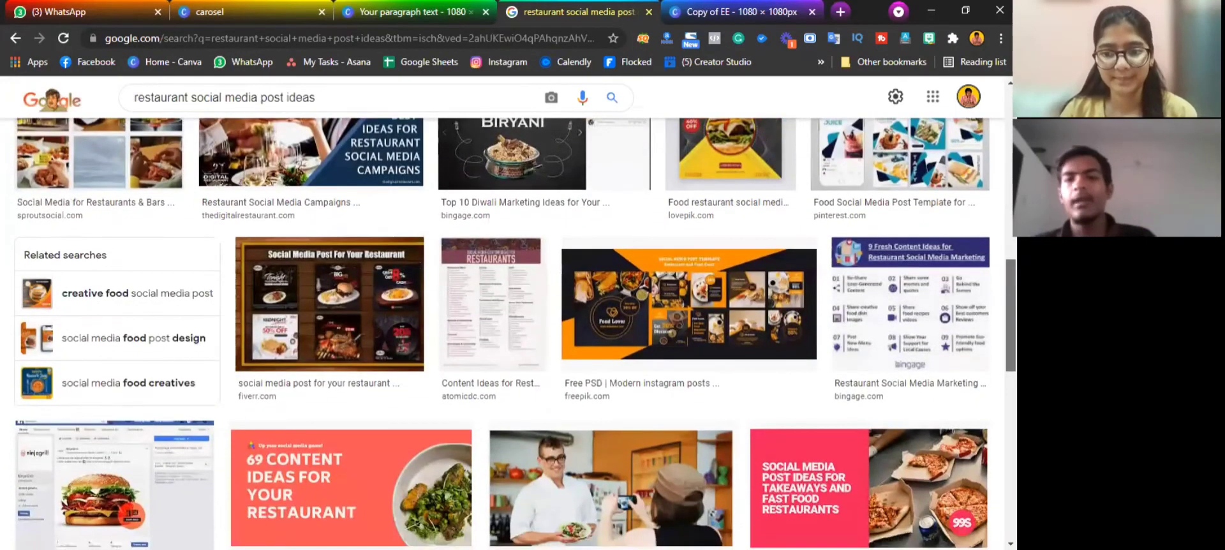
scroll(675, 384, down, 4)
scroll(675, 384, up, 4)
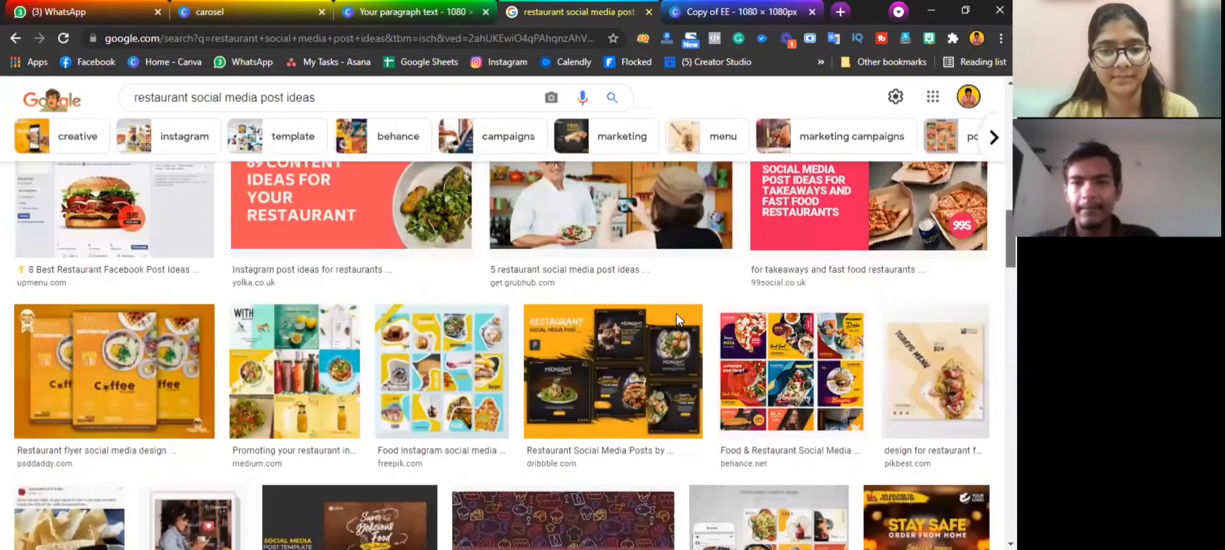
scroll(926, 348, up, 4)
click(638, 338)
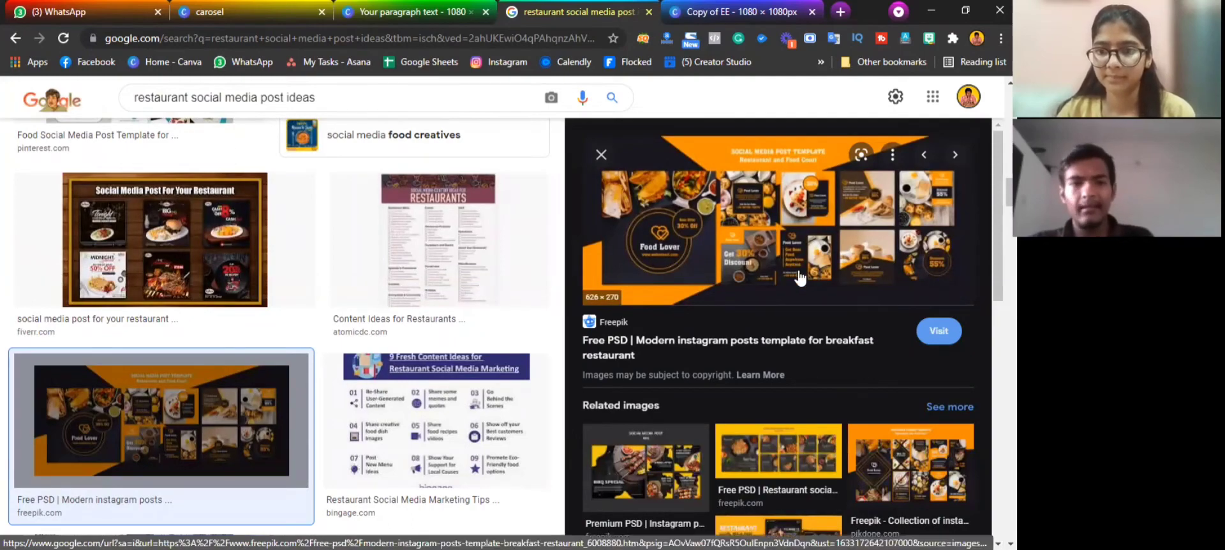
Examine the related images, previewing Creative Market's Food Instagram Post Template and the food post designs related to it
scroll(806, 303, down, 10)
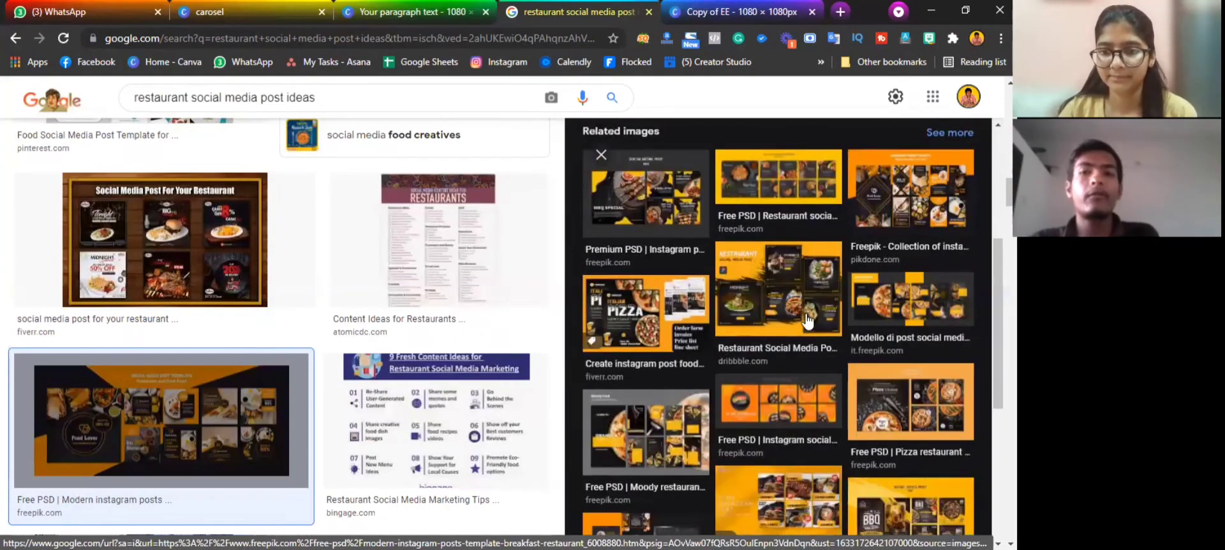
scroll(817, 309, down, 2)
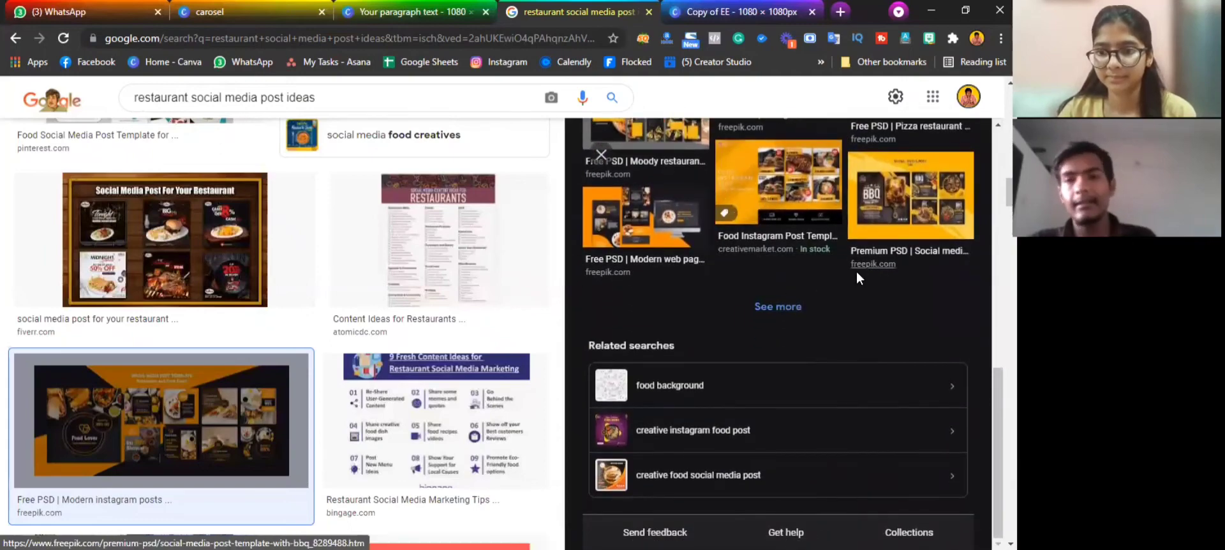
click(825, 204)
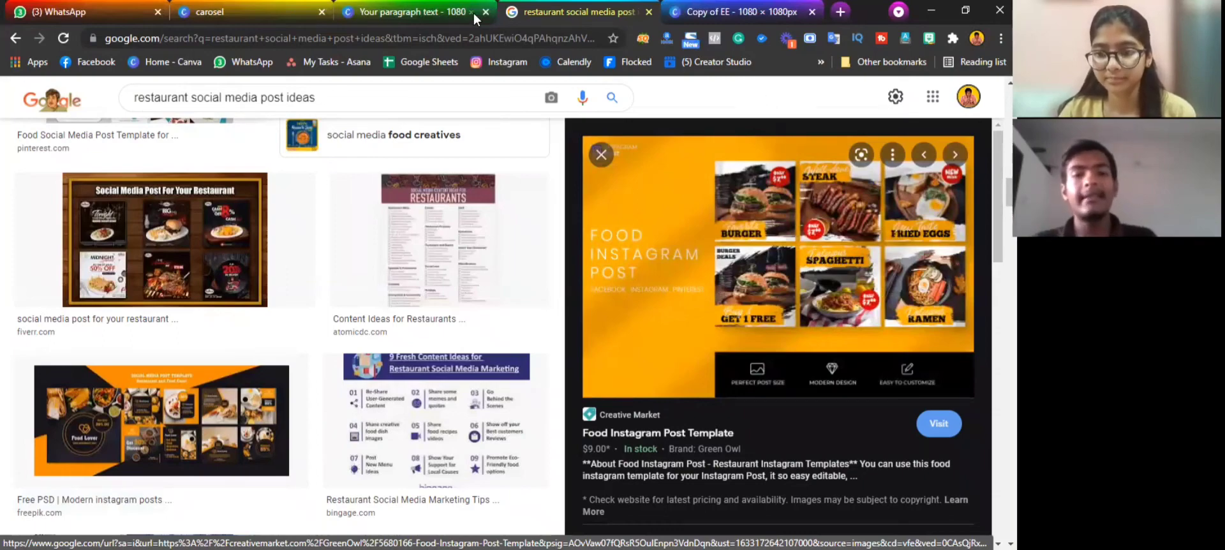
scroll(739, 387, down, 5)
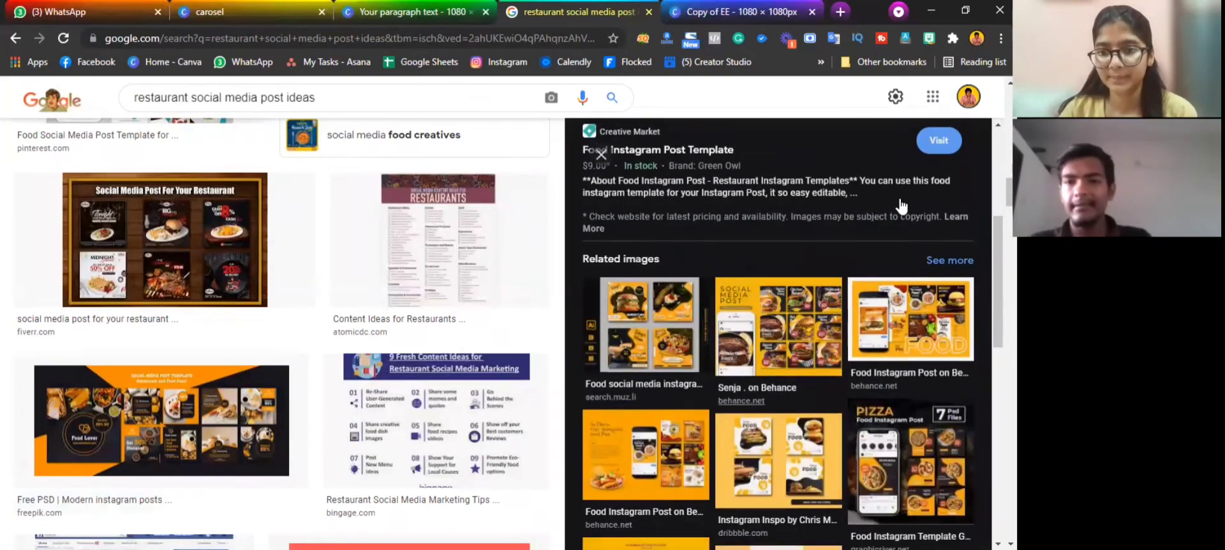
scroll(902, 255, down, 5)
click(879, 342)
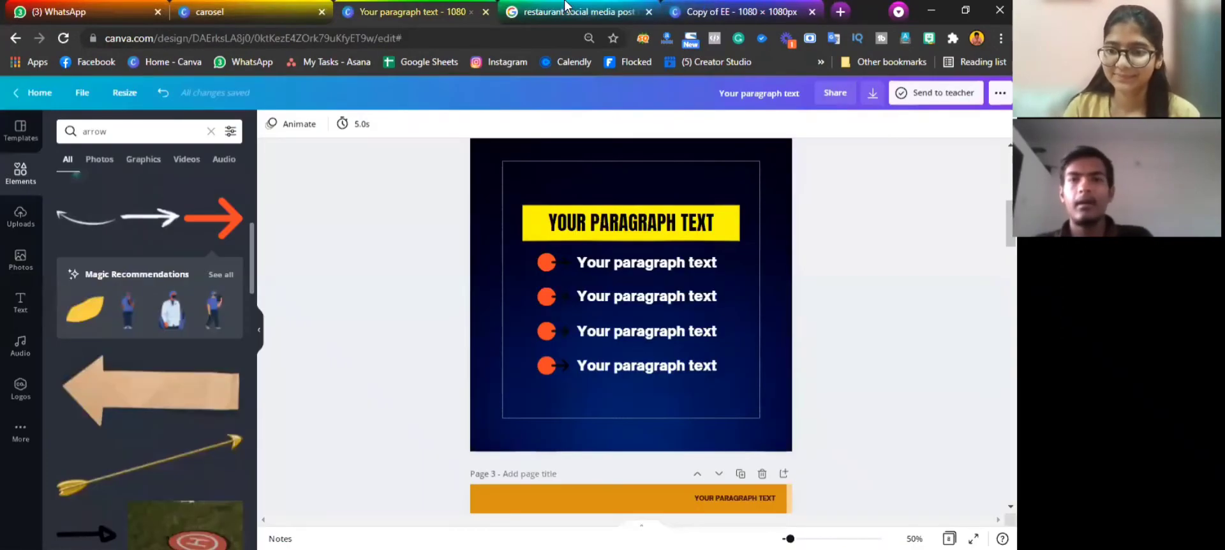
click(568, 8)
click(282, 9)
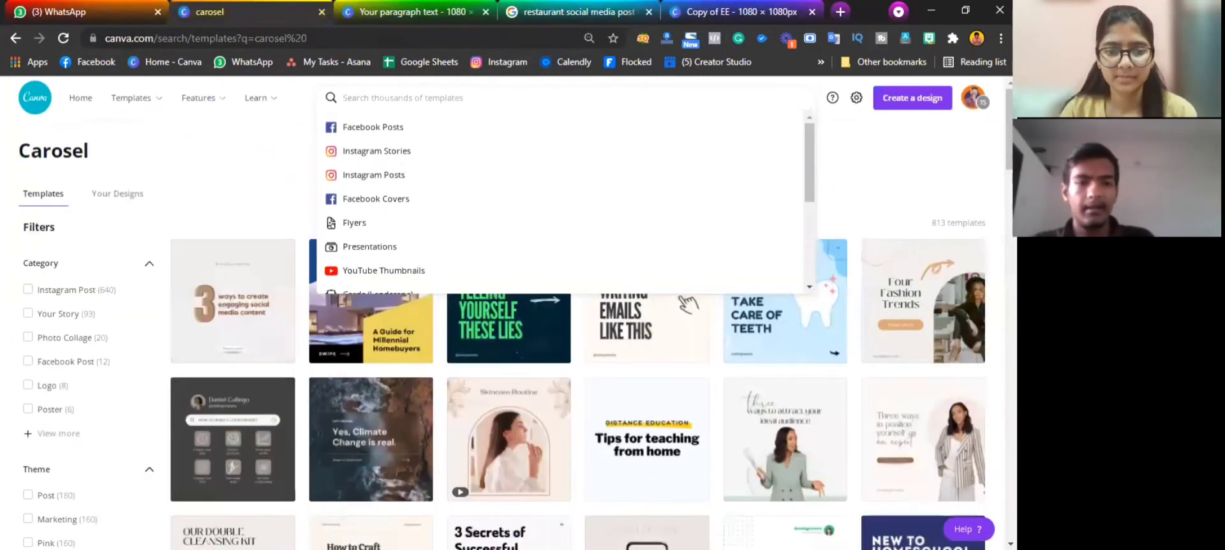
key(alt+Tab)
click(242, 142)
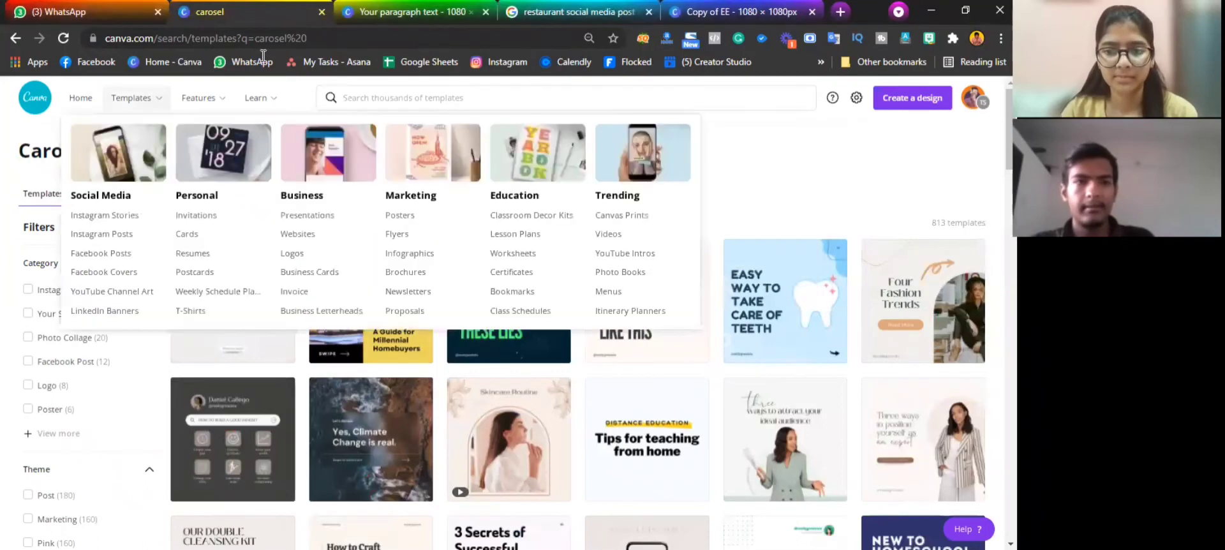
click(372, 9)
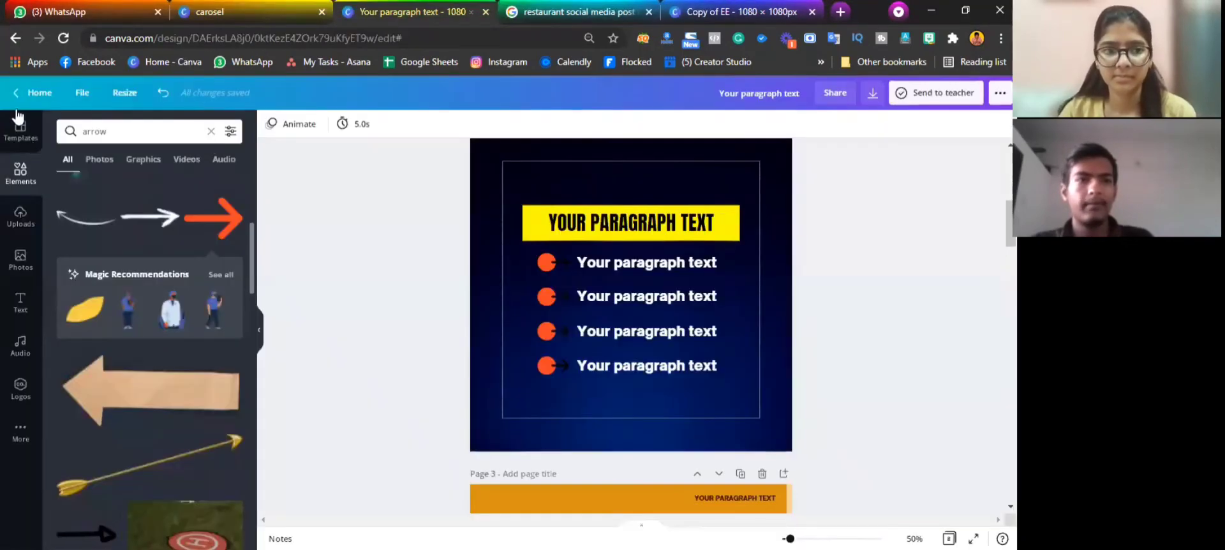
Leave the carousel design for the list of all designs and close the image search and Copy of EE pages
click(35, 91)
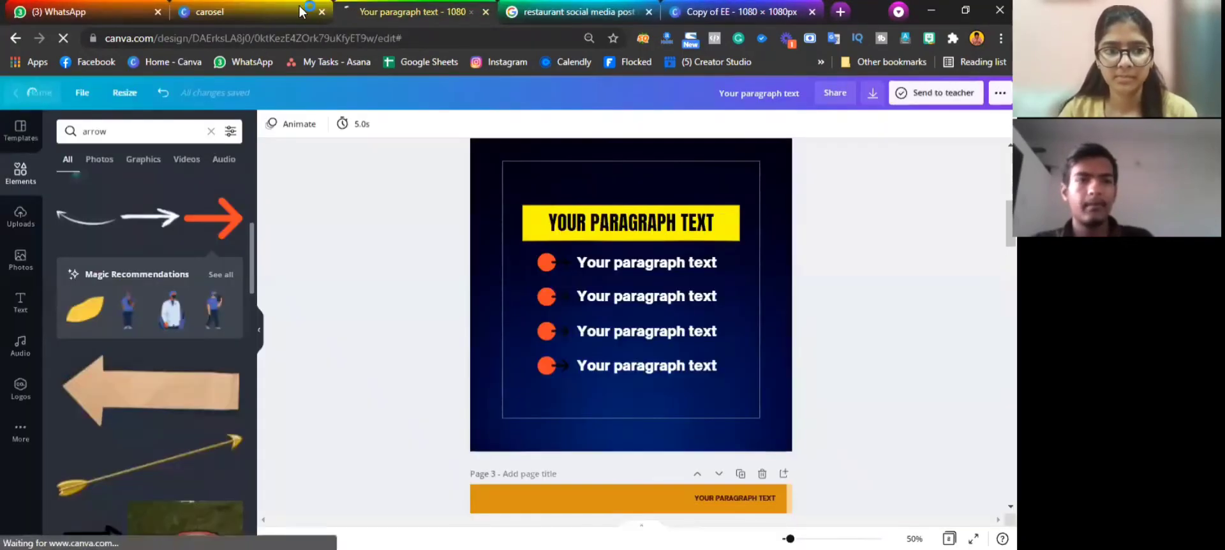
click(640, 16)
click(648, 11)
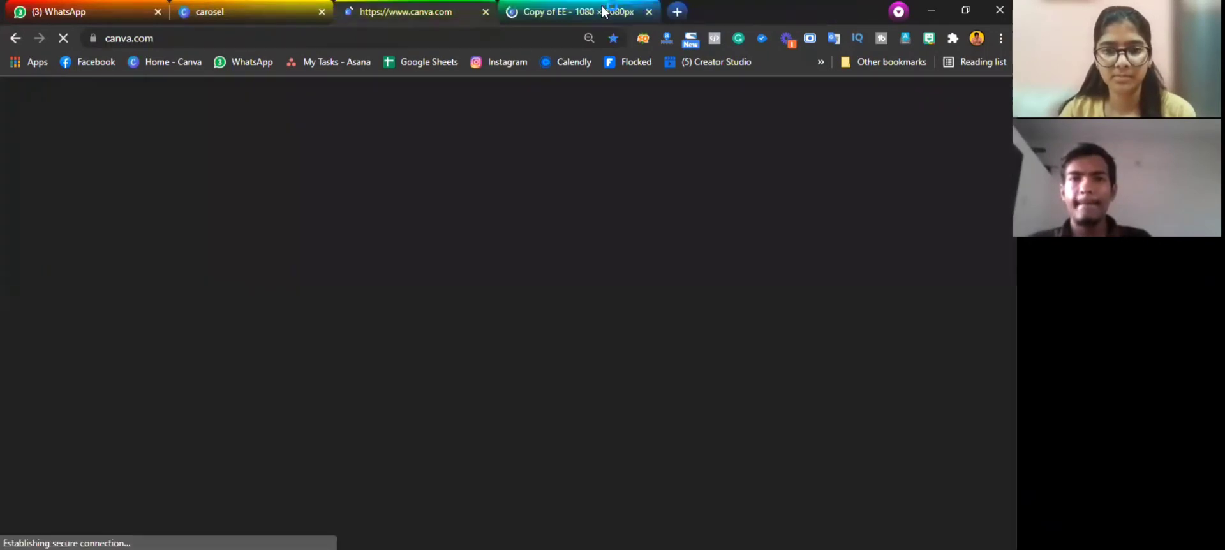
click(649, 13)
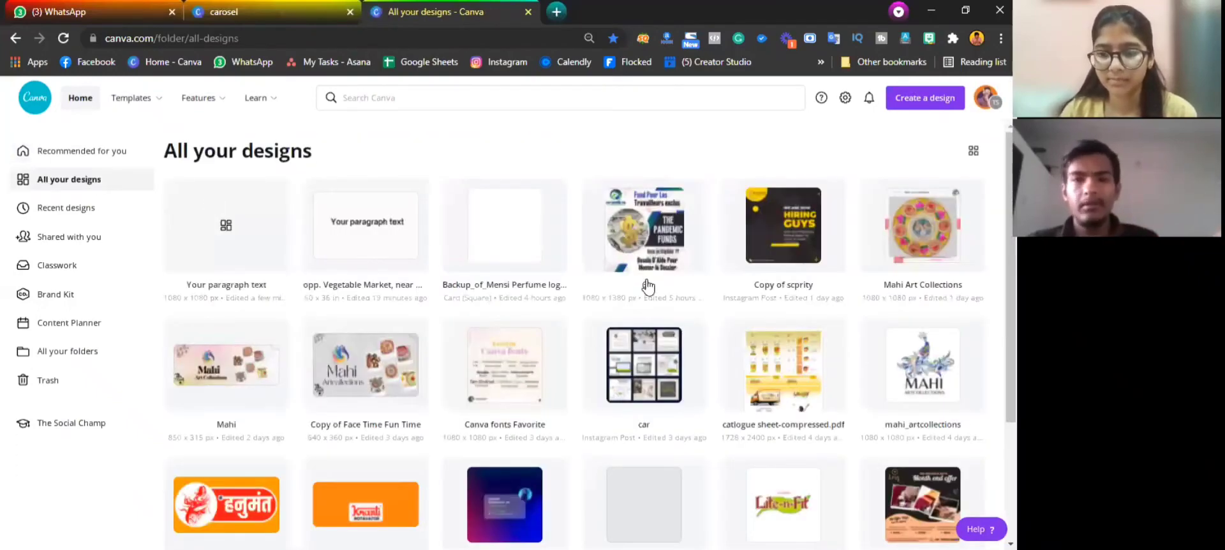
Browse all designs and open the "Copy of f Khavada namkeen" Instagram post design
scroll(499, 290, down, 1)
scroll(560, 315, down, 2)
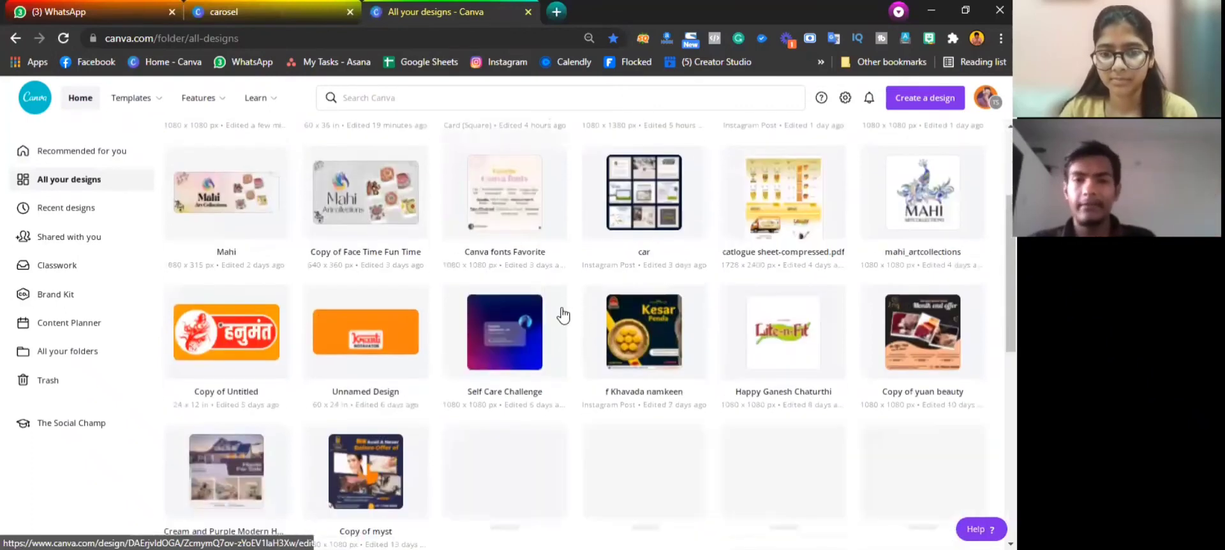
scroll(561, 313, down, 4)
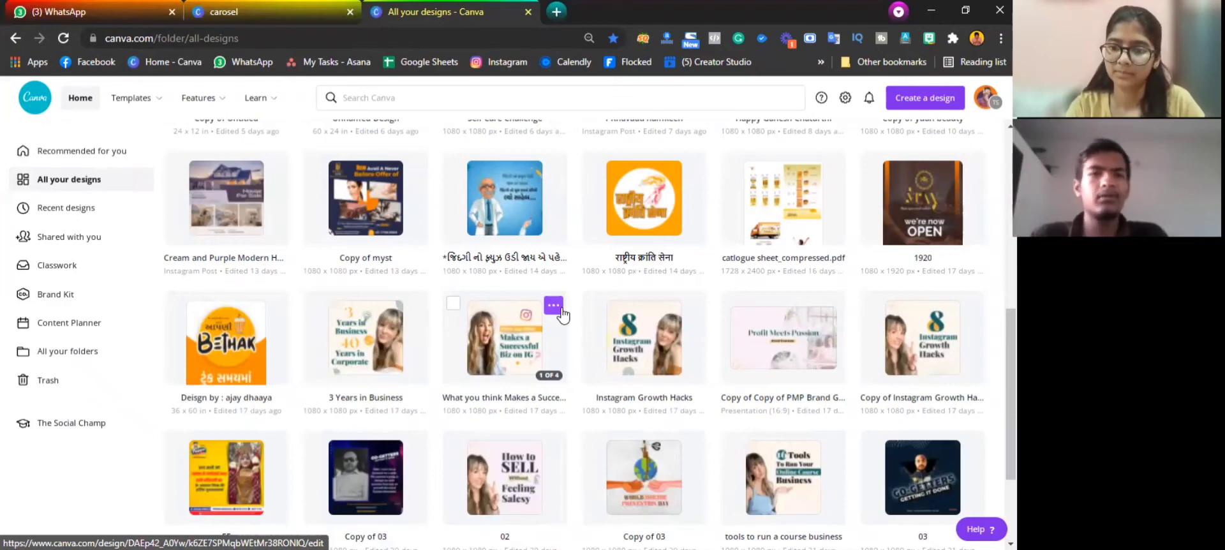
scroll(383, 391, down, 2)
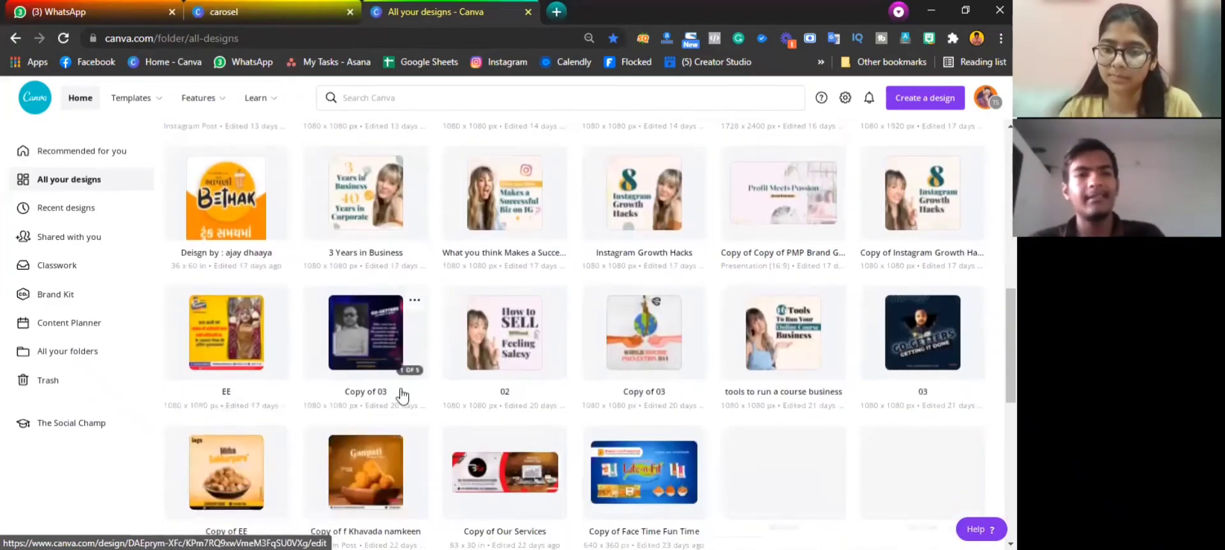
scroll(400, 386, down, 4)
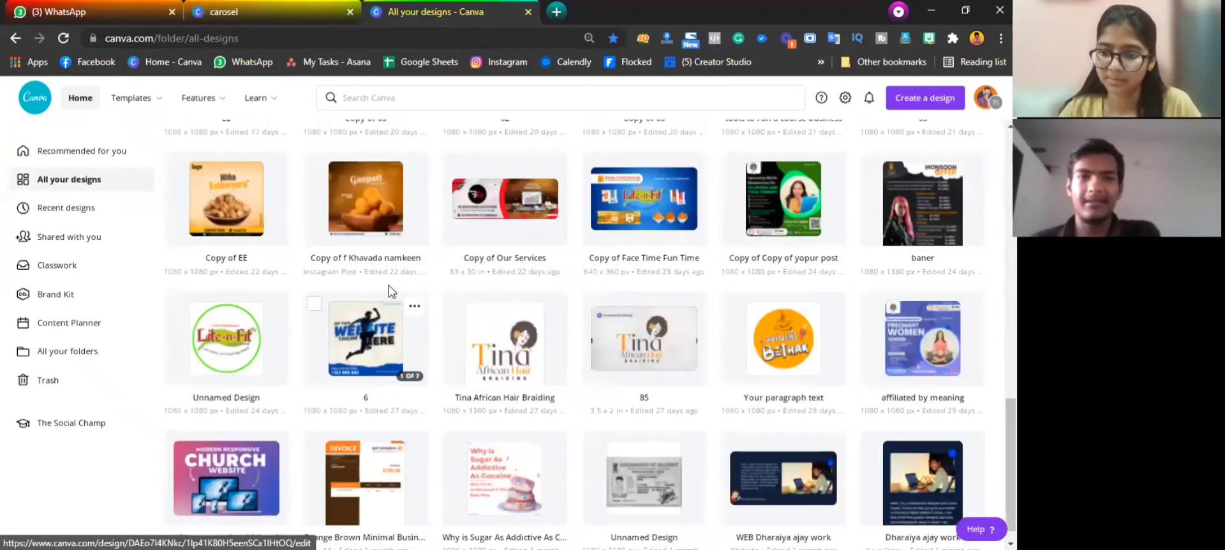
click(371, 202)
click(472, 11)
click(613, 12)
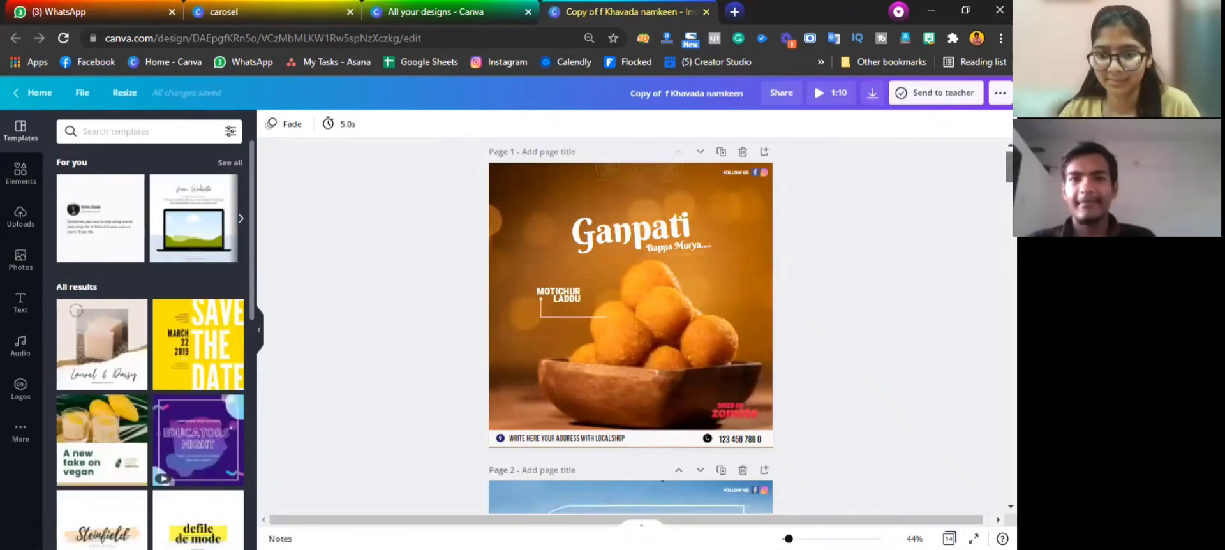
Unlock the modak plate image on page 2
scroll(652, 338, down, 6)
scroll(652, 339, up, 3)
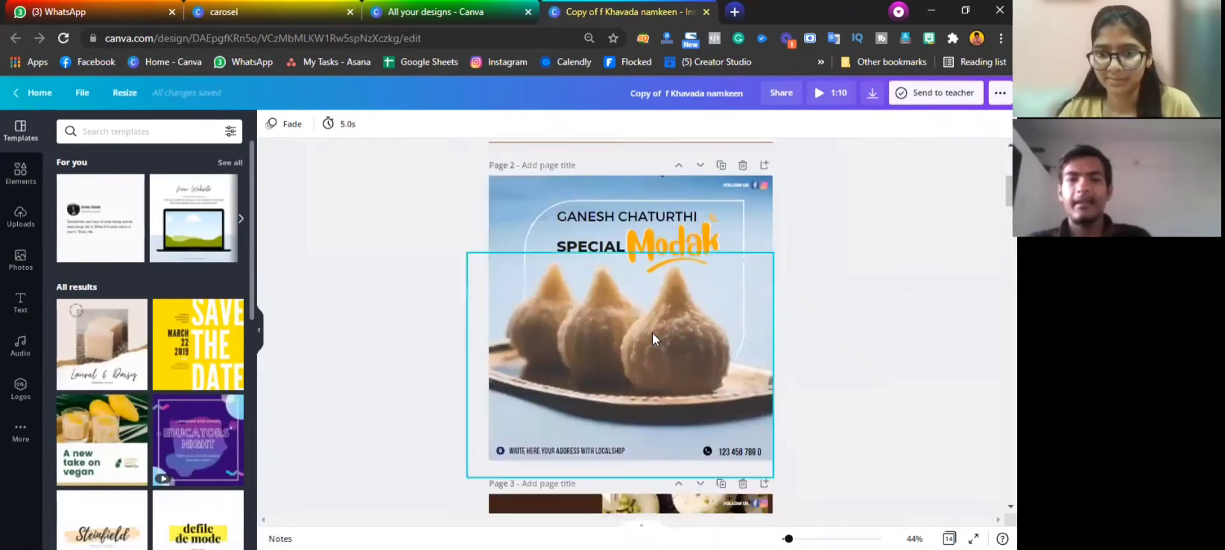
click(613, 305)
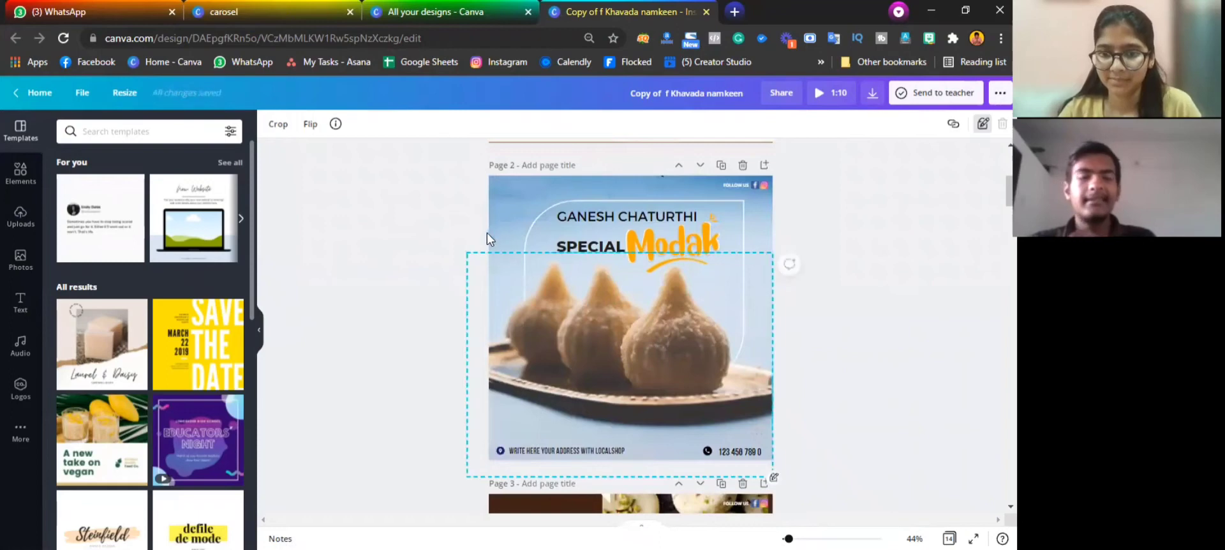
click(492, 233)
click(474, 300)
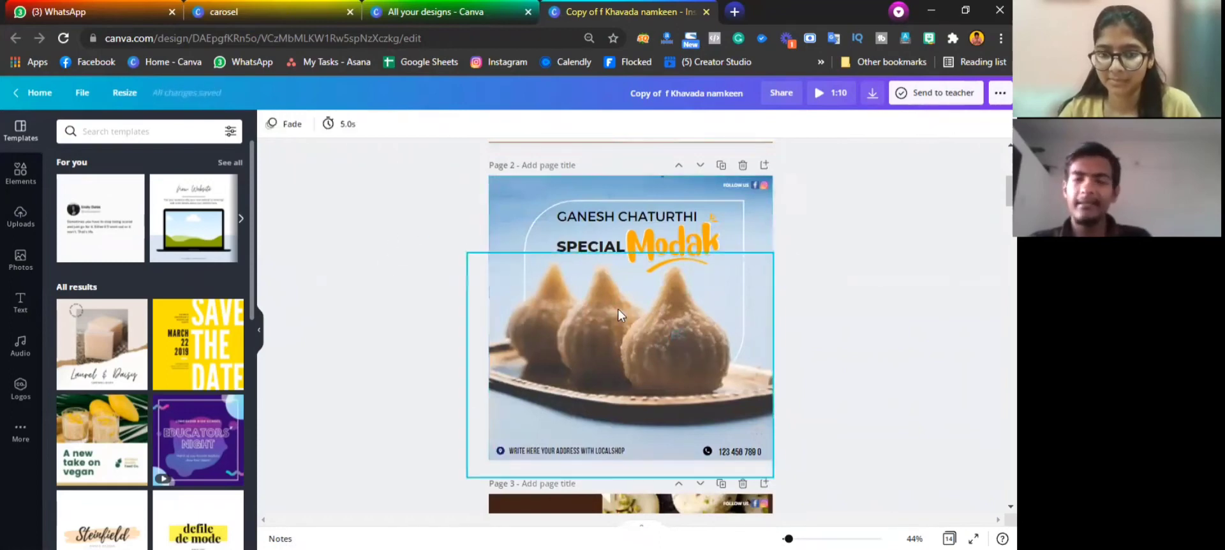
click(730, 330)
click(978, 133)
click(627, 347)
drag(715, 336, 496, 220)
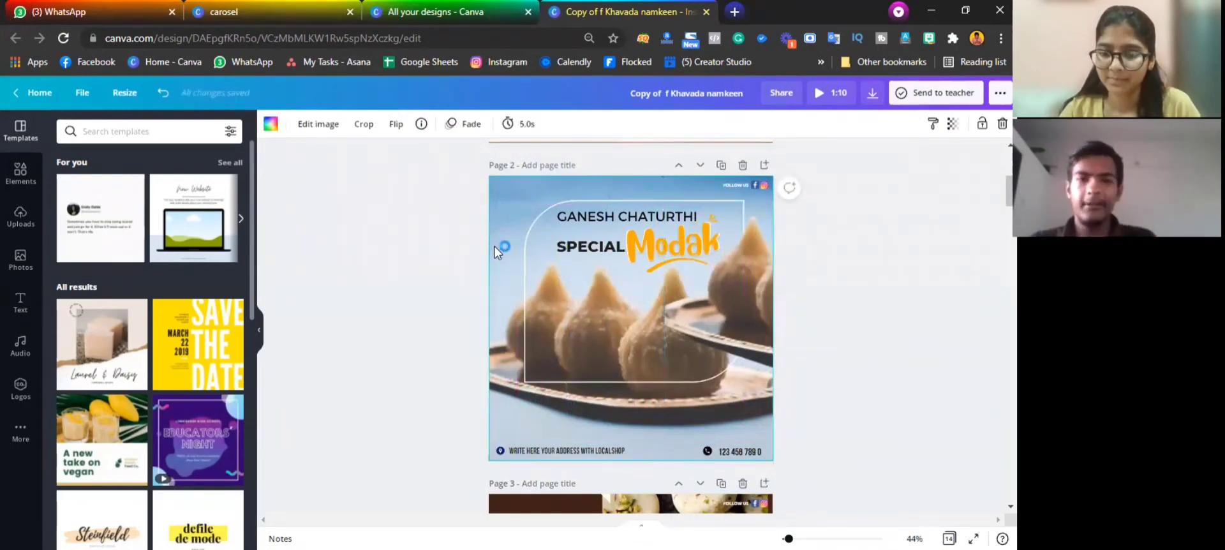
key(ctrl+z)
drag(747, 285, 557, 321)
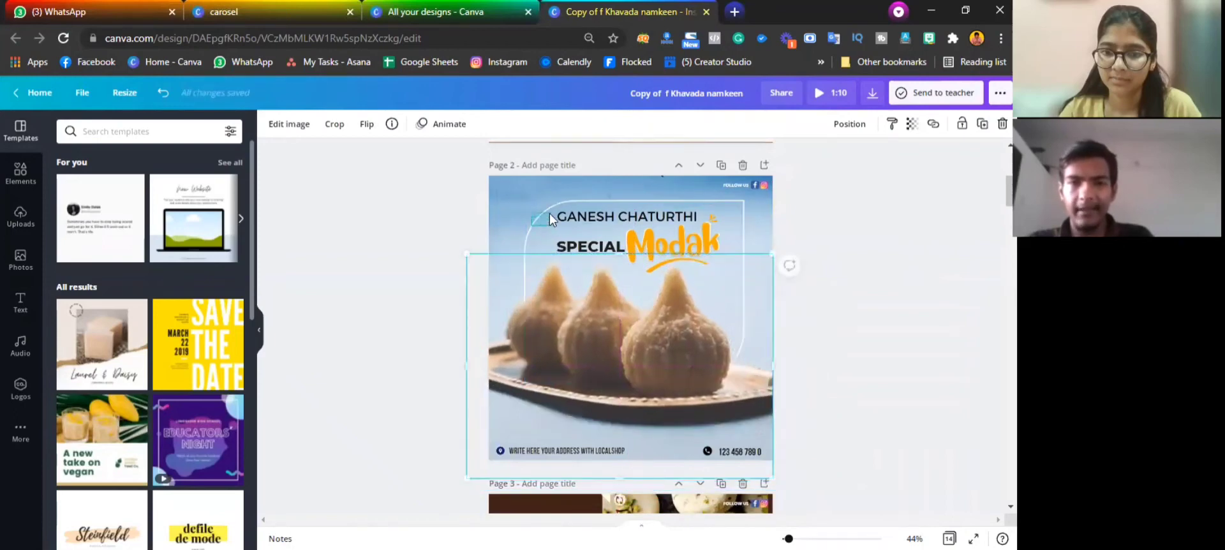
Unlock the thin white outline frame on page 2 and widen it to about 692 by 921
click(647, 215)
click(744, 231)
click(983, 124)
click(968, 301)
drag(725, 224, 477, 211)
drag(265, 227, 513, 229)
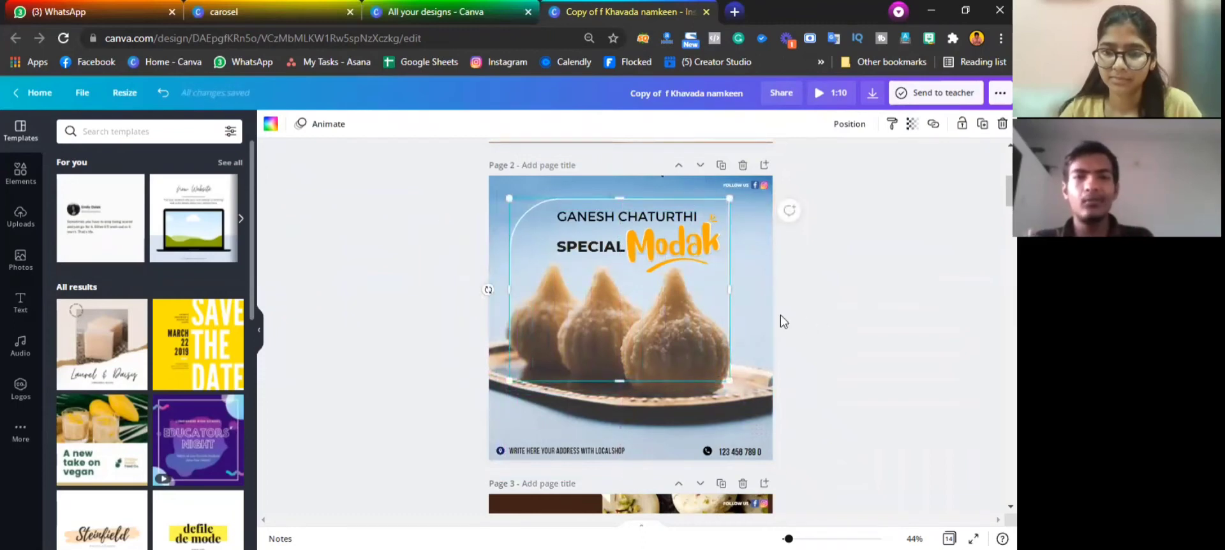
drag(731, 250, 751, 250)
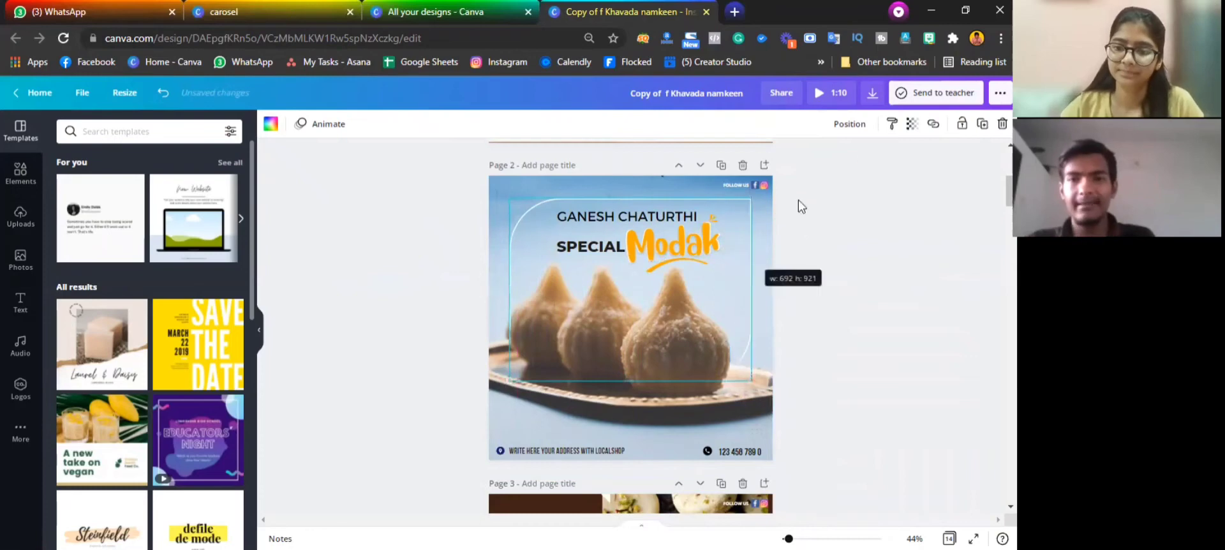
click(850, 123)
click(935, 350)
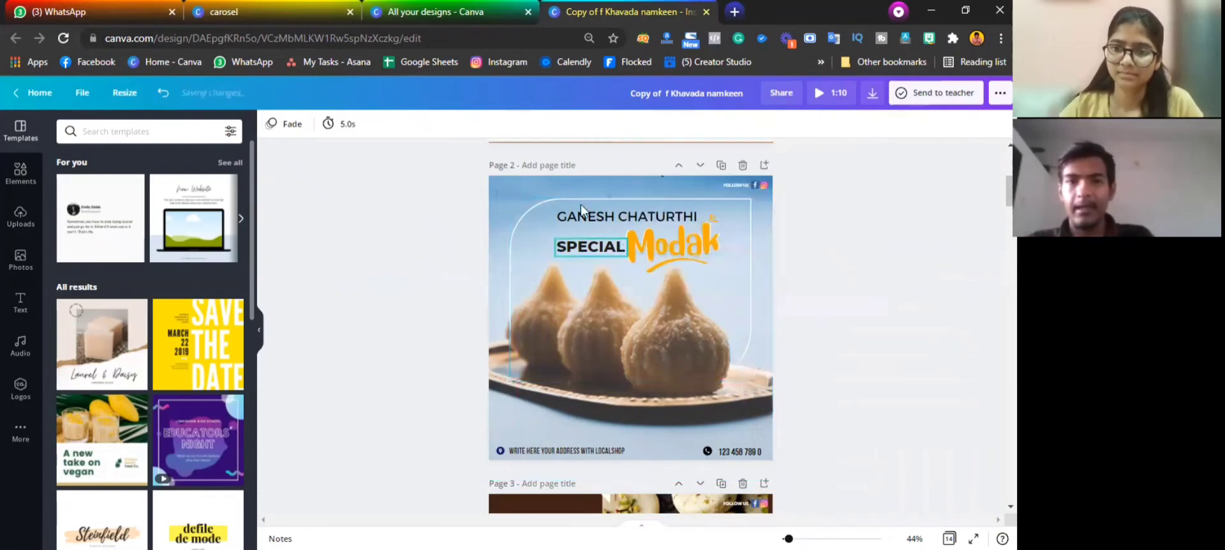
Replace page 2's photo background with the solid orange document color
click(492, 231)
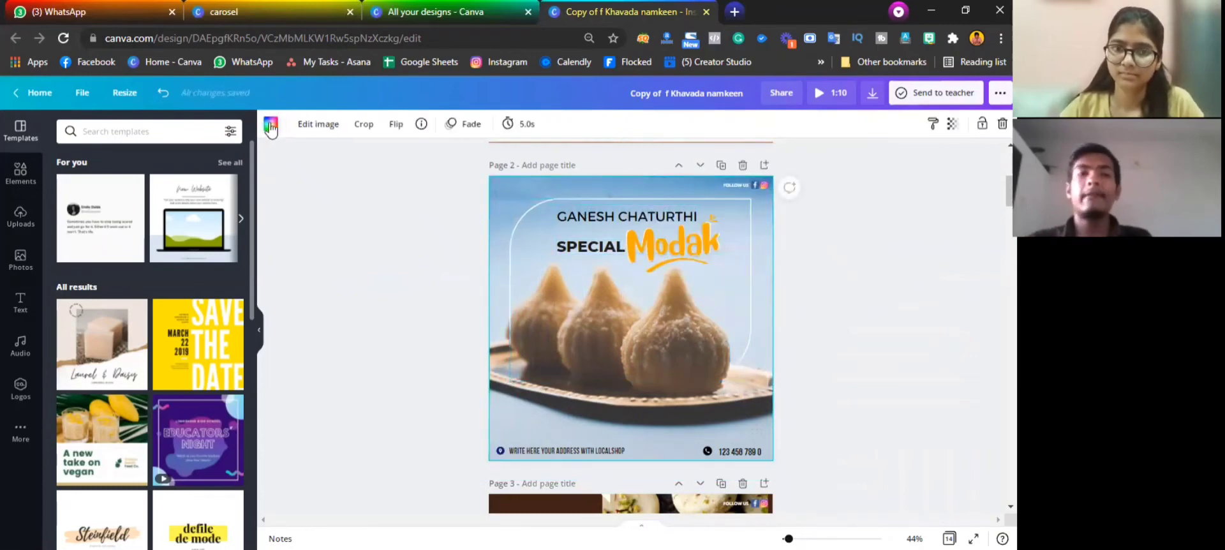
click(271, 126)
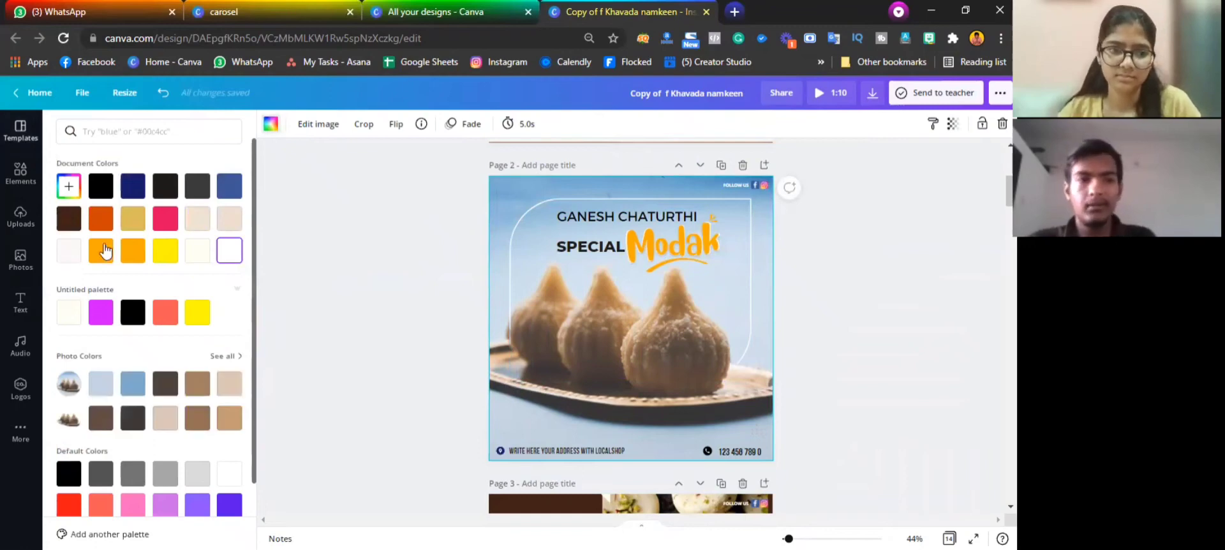
click(102, 250)
Scale the modak plate image down and place it in page 2's lower-right area, running off the page's right edge
click(545, 338)
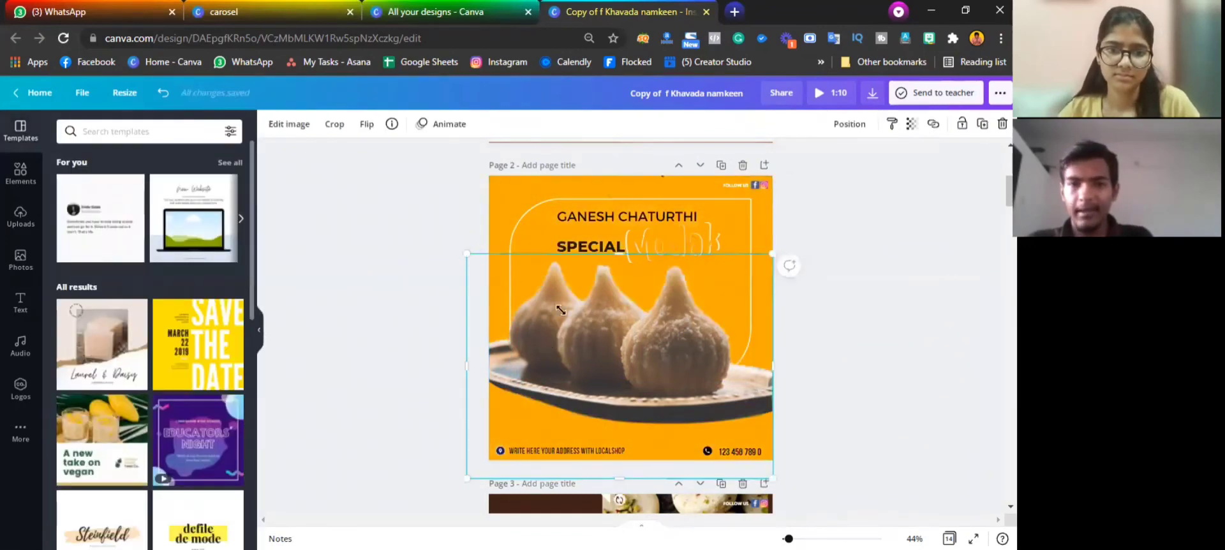
drag(561, 310, 654, 374)
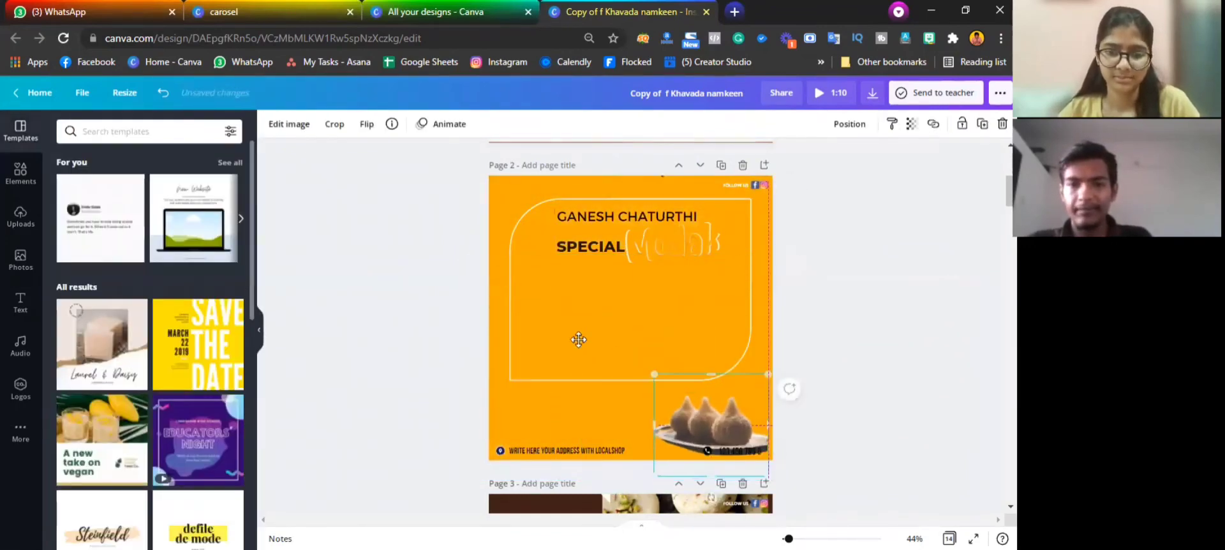
drag(698, 403, 578, 339)
drag(650, 412, 753, 372)
drag(612, 360, 618, 415)
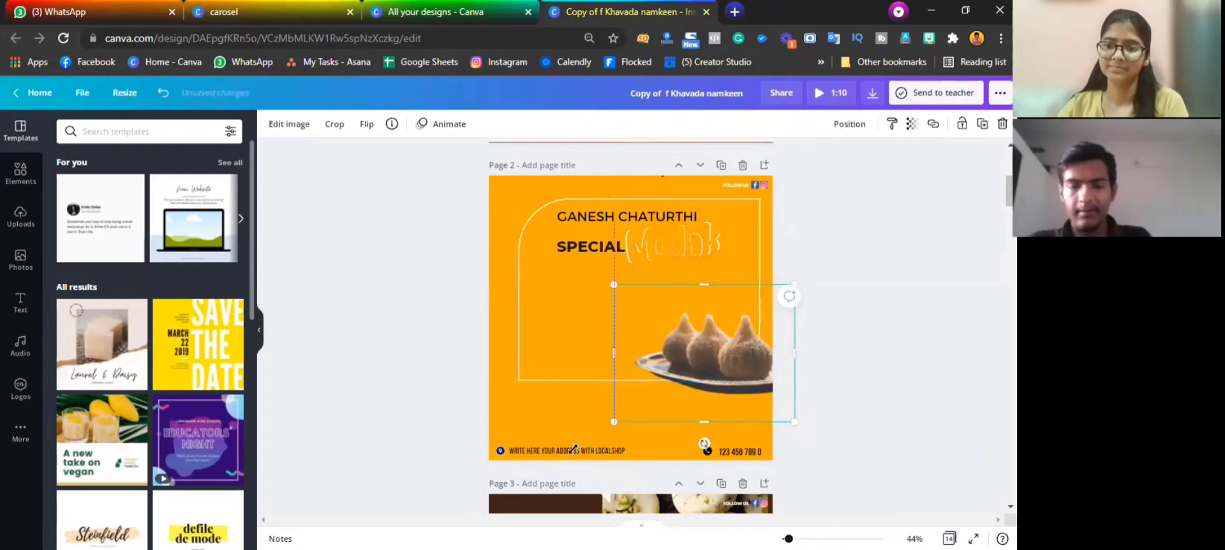
drag(573, 448, 547, 472)
drag(676, 341, 689, 317)
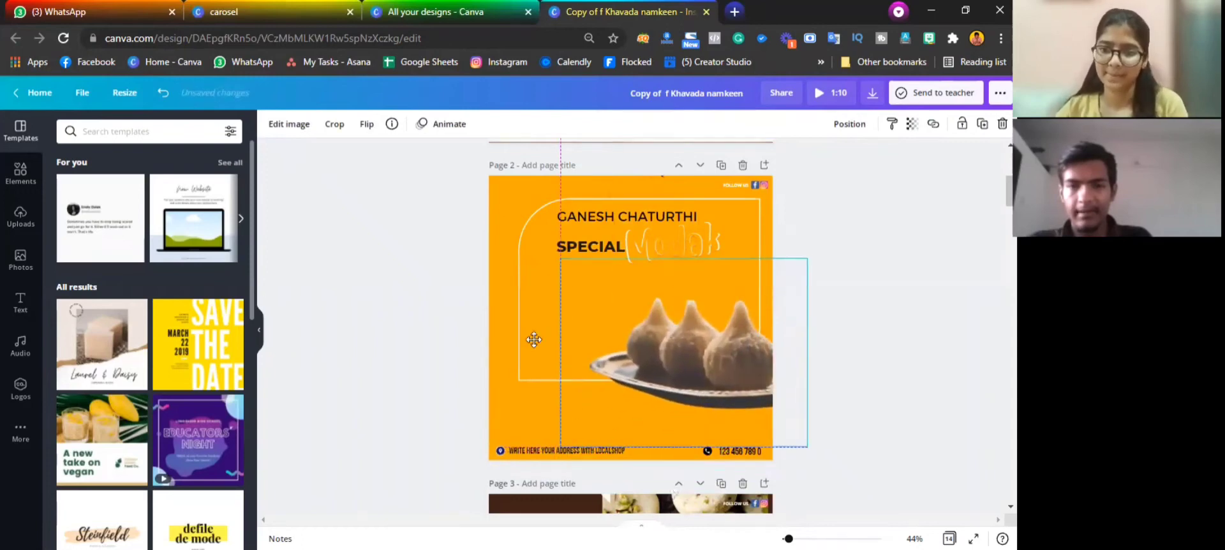
Reshape the white outline frame into a narrower, taller shape of about 825 by 651 and shift it toward the page's left edge
click(526, 302)
drag(760, 290, 690, 297)
drag(577, 382, 566, 385)
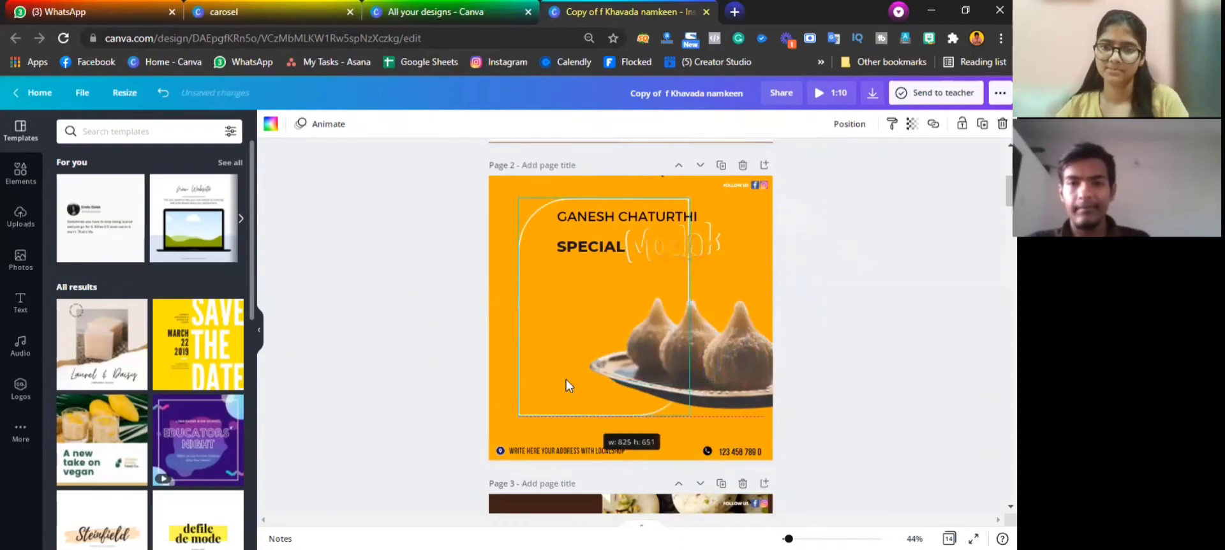
drag(539, 328, 521, 328)
click(509, 177)
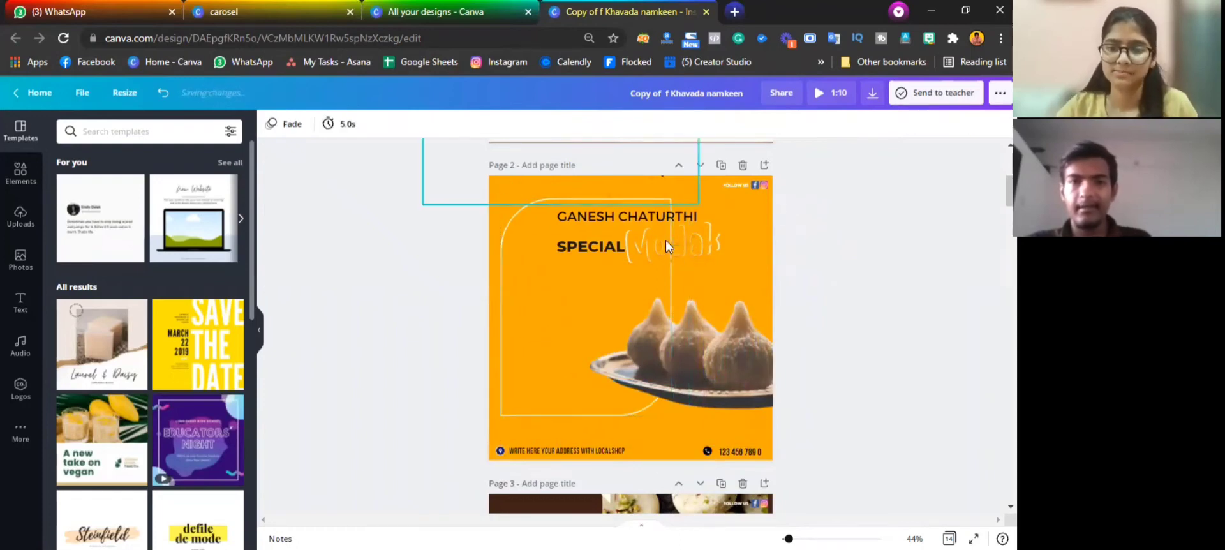
Stack Modak, SPECIAL and a two-line GANESH CHATURTHI inside the white frame, and pull the frame's upper-left corner slightly inward
drag(726, 235, 579, 332)
drag(605, 250, 580, 276)
drag(684, 217, 582, 241)
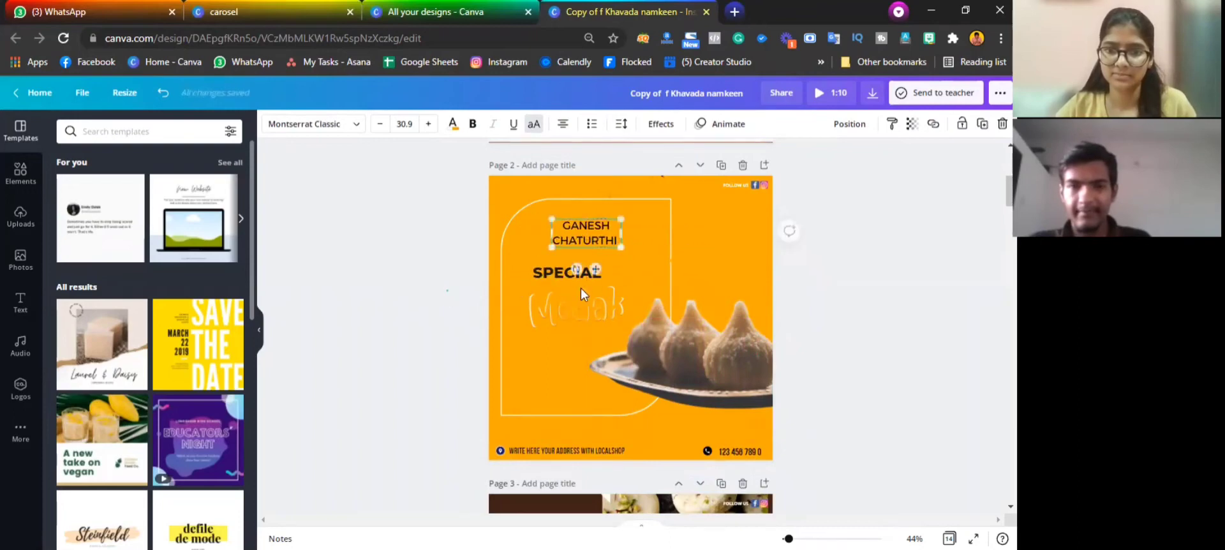
click(524, 271)
drag(495, 200, 506, 205)
Change page 2's background to the medium blue document color
click(702, 235)
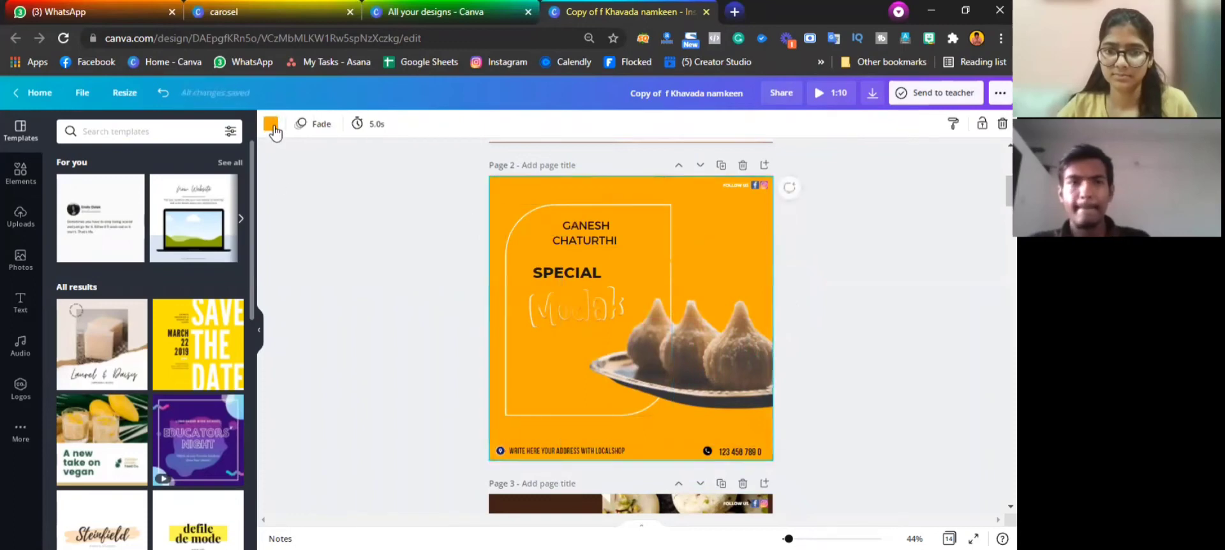
click(271, 124)
click(229, 185)
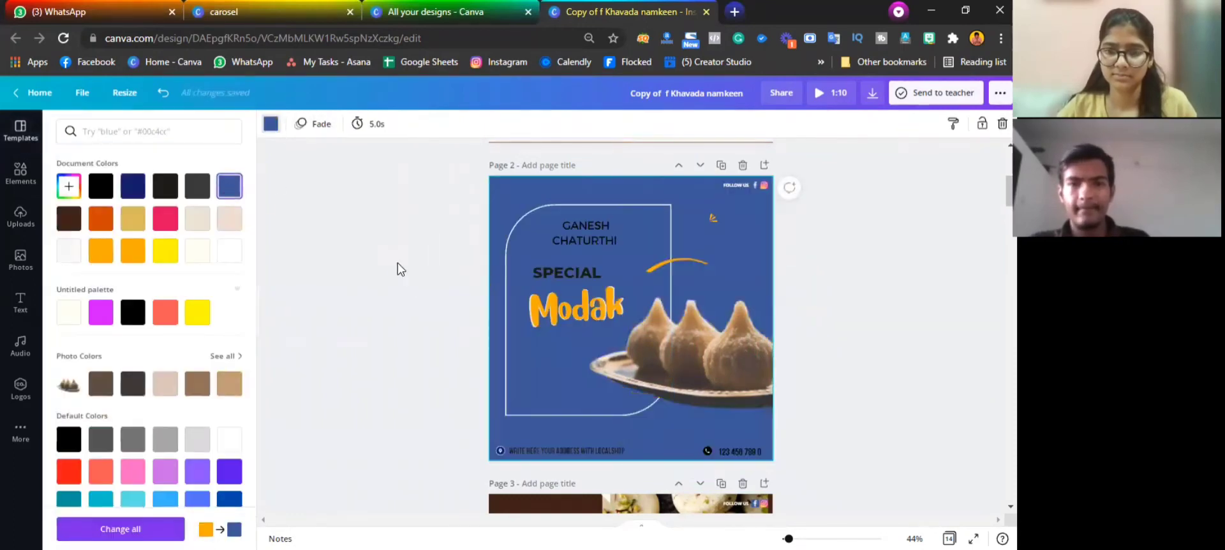
click(397, 263)
Move the orange swoosh under the Modak lettering and the small orange accent to the lettering's upper-right end
click(697, 255)
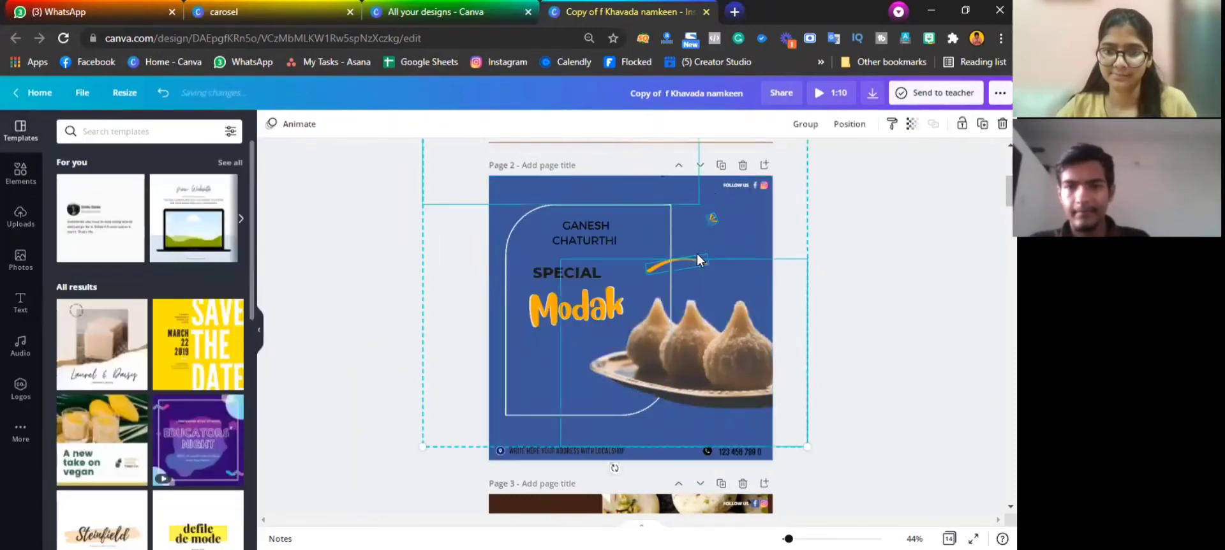
click(712, 224)
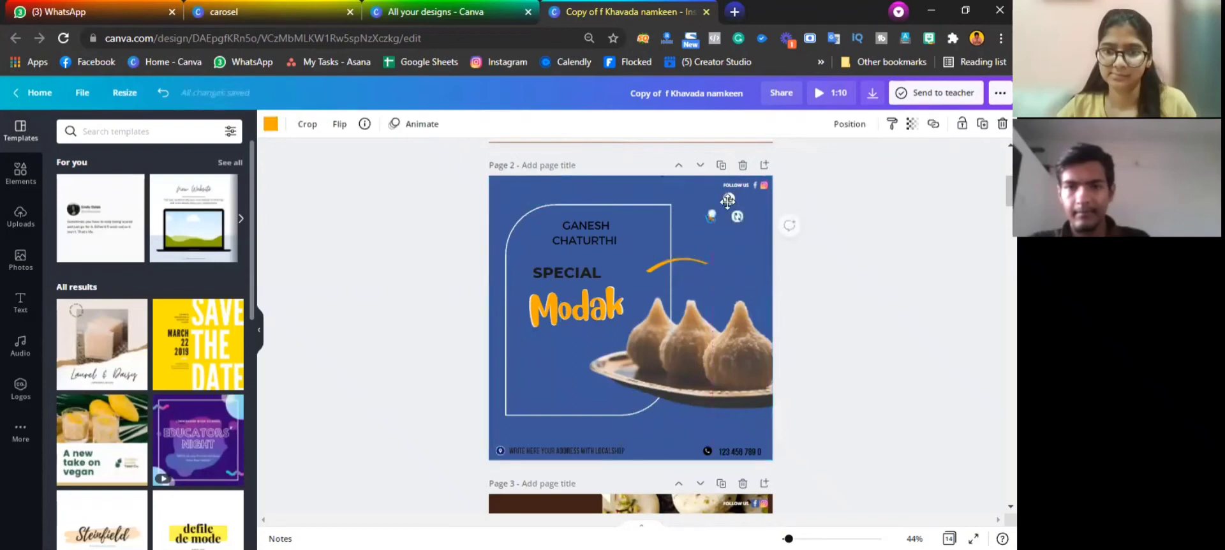
drag(620, 254, 600, 329)
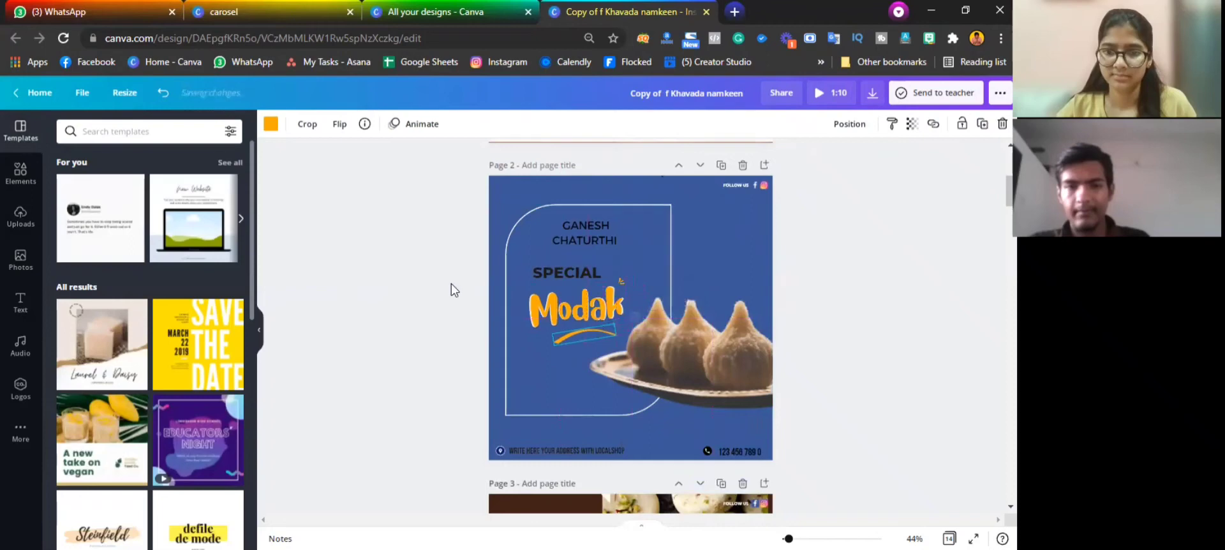
Shorten the white frame to about 790 by 633 and slightly enlarge the modak plate image
click(556, 413)
drag(557, 412, 556, 403)
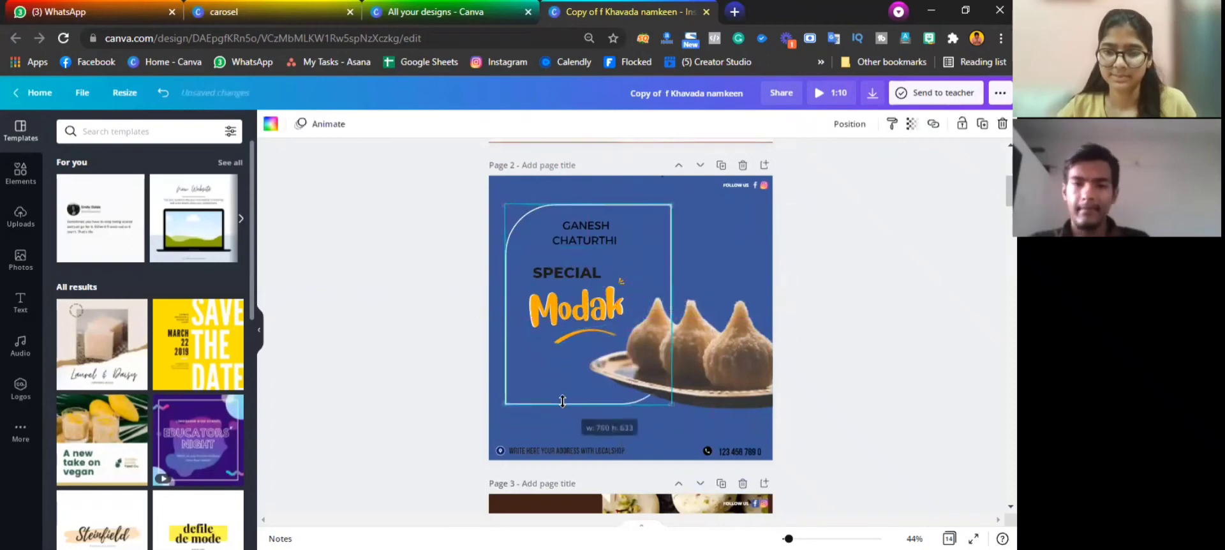
click(402, 245)
click(629, 347)
drag(561, 451, 551, 458)
Recolor the address line off-white and apply the color change across all pages
click(536, 453)
click(452, 123)
click(197, 249)
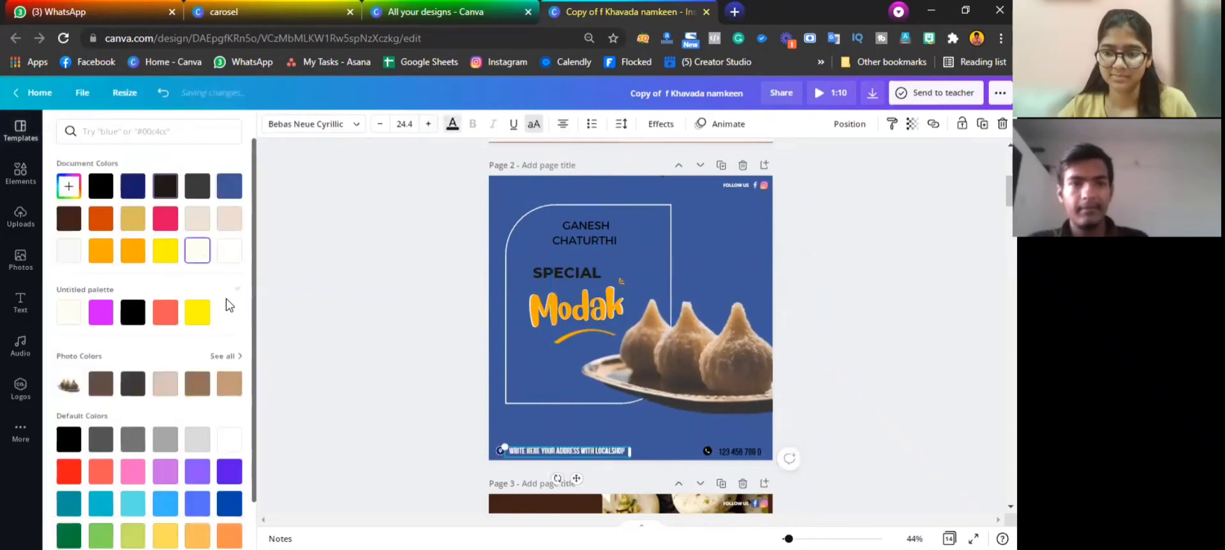
click(120, 529)
click(396, 347)
click(739, 451)
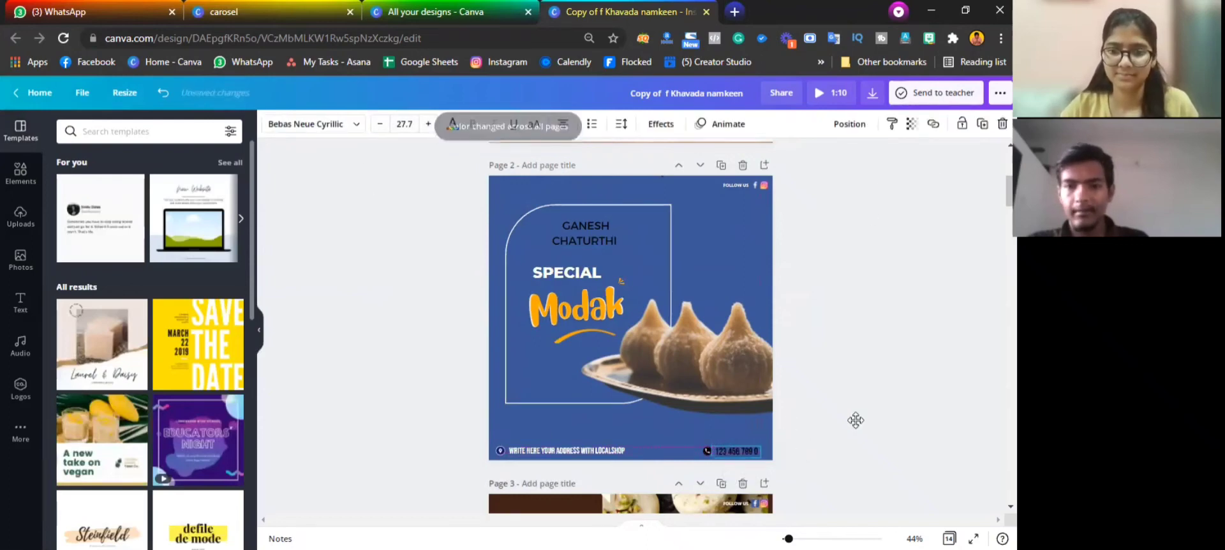
click(868, 383)
Add a square shape, stretch it into a wide band along page 2's bottom edge, and send it behind the contact details
click(36, 187)
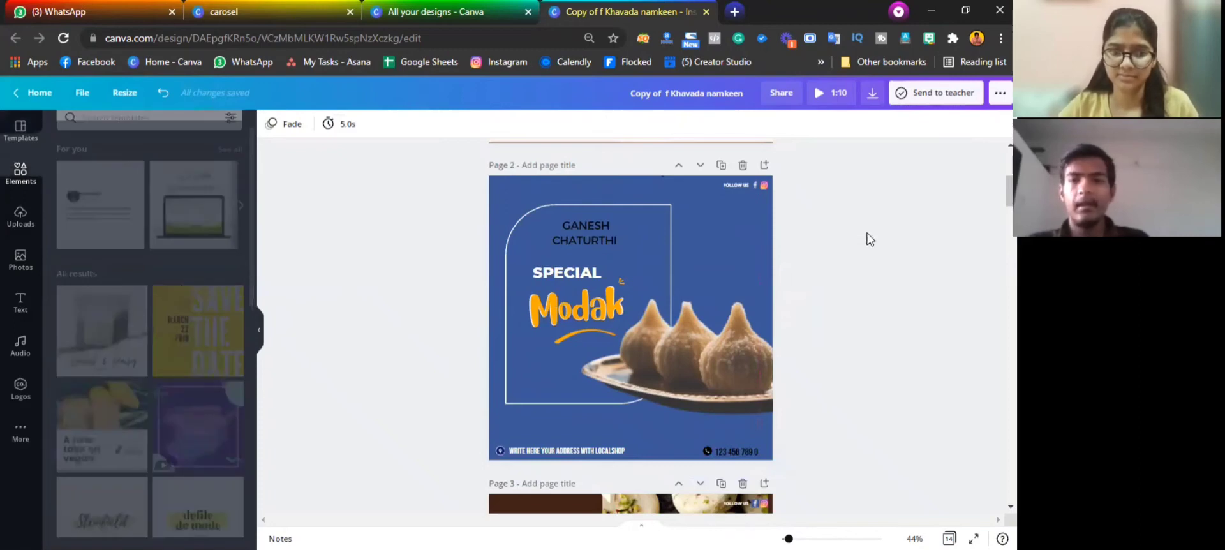
click(118, 298)
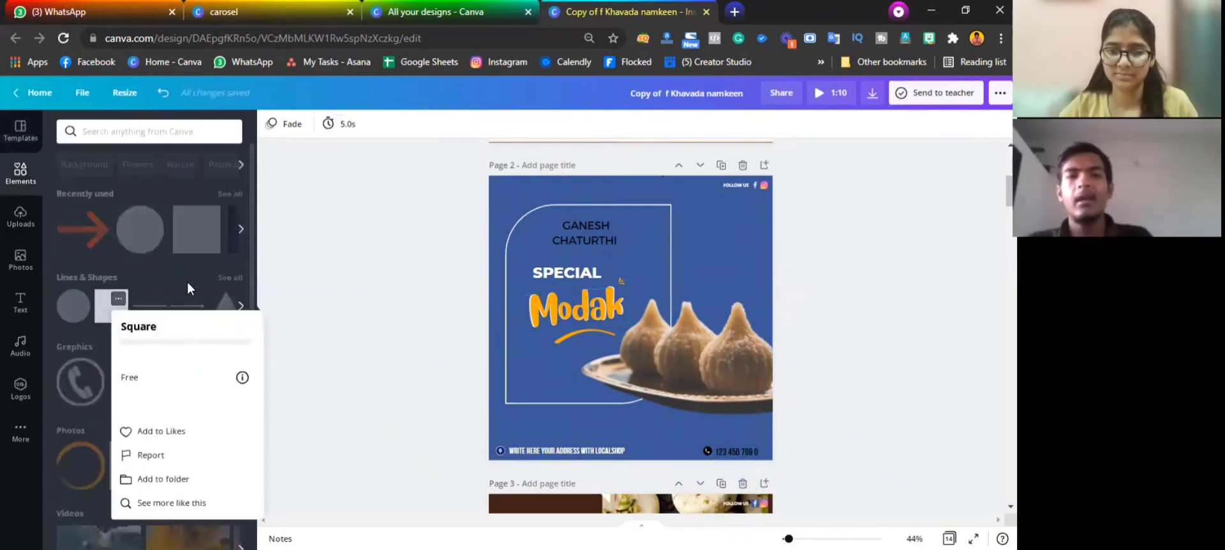
click(102, 314)
drag(673, 237, 672, 356)
drag(704, 362, 824, 367)
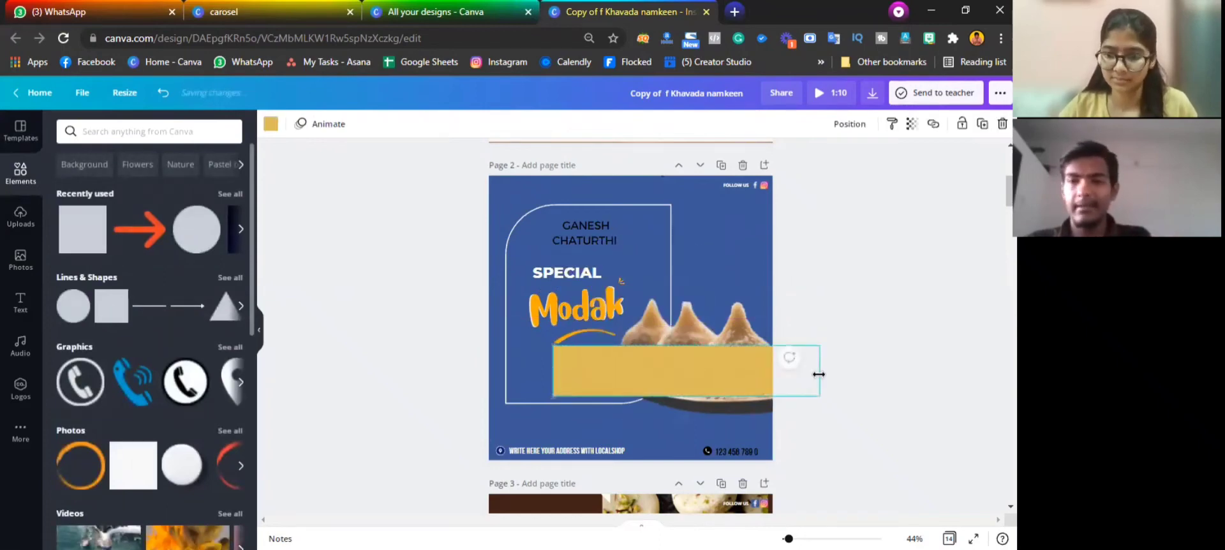
drag(739, 389, 655, 459)
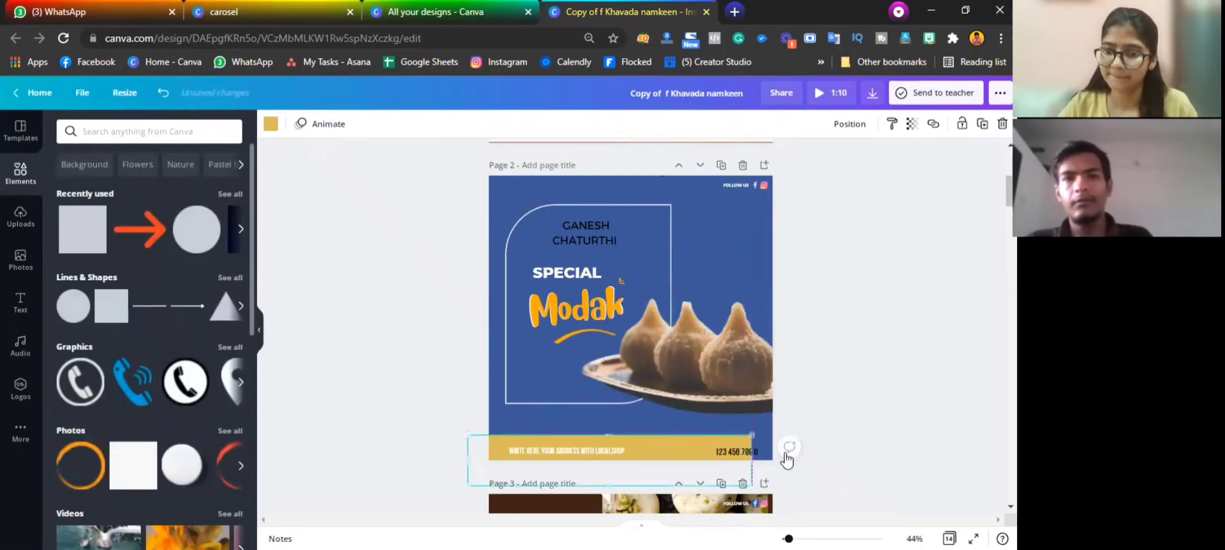
click(849, 124)
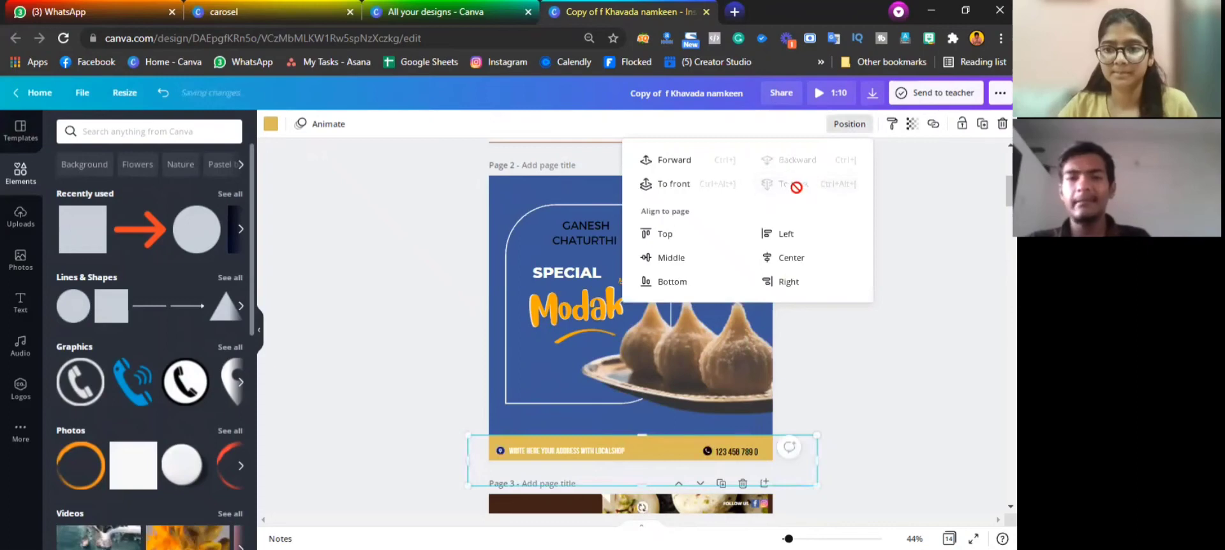
Recolor the footer band yellow and tilt it slightly so its upper edge slopes
click(271, 124)
click(229, 186)
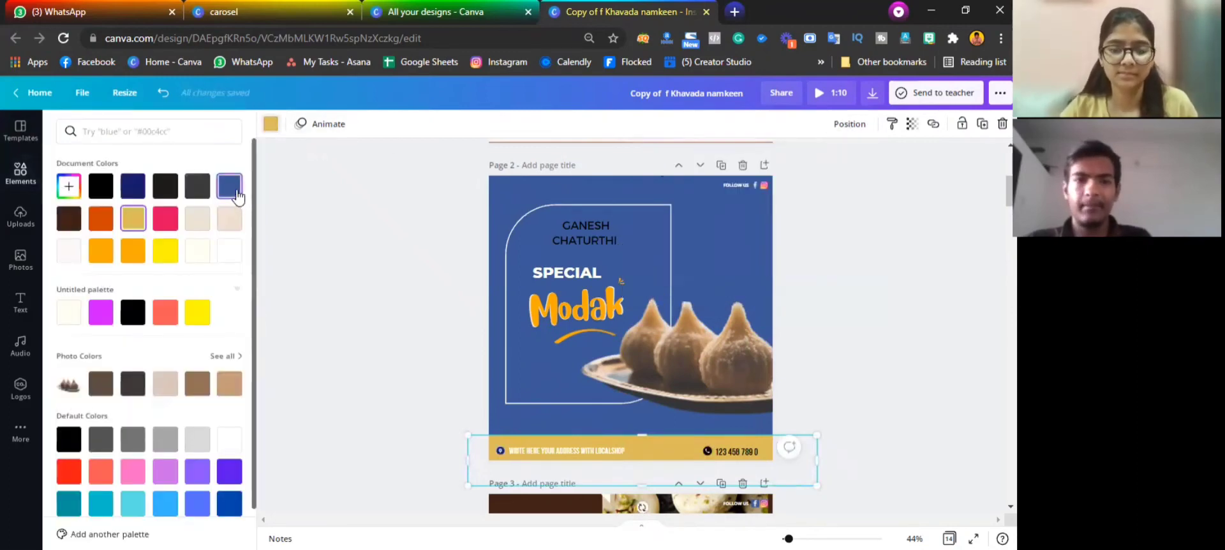
click(165, 250)
drag(652, 451, 568, 460)
Recolor the address line in the footer band to a dark color
click(567, 452)
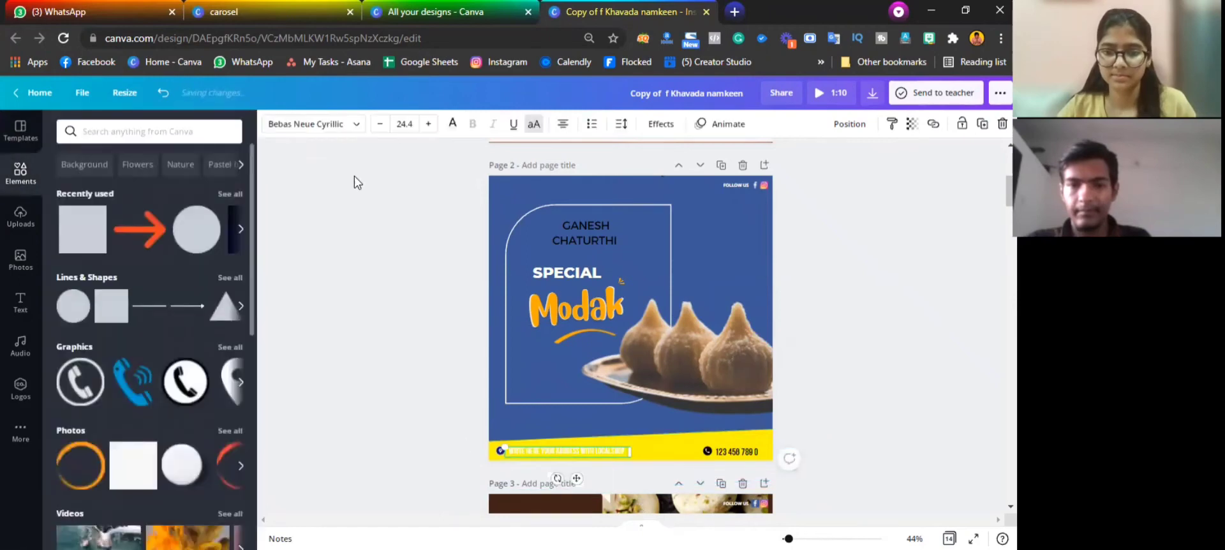
click(452, 123)
click(366, 300)
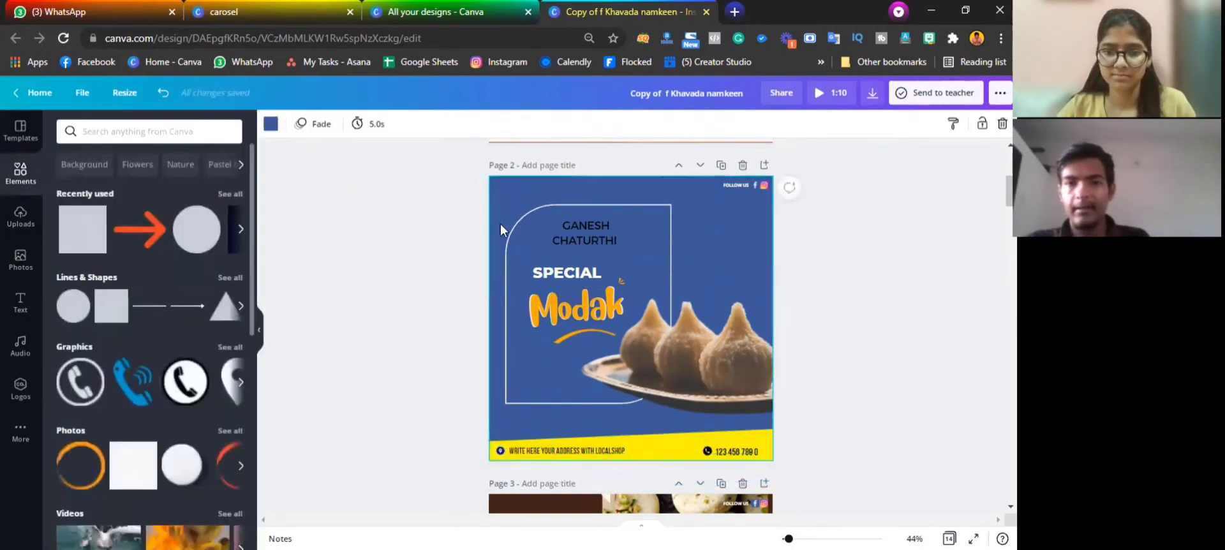
Add a yellow circle in the middle of page 2 and send it behind the text and modak image
key(c)
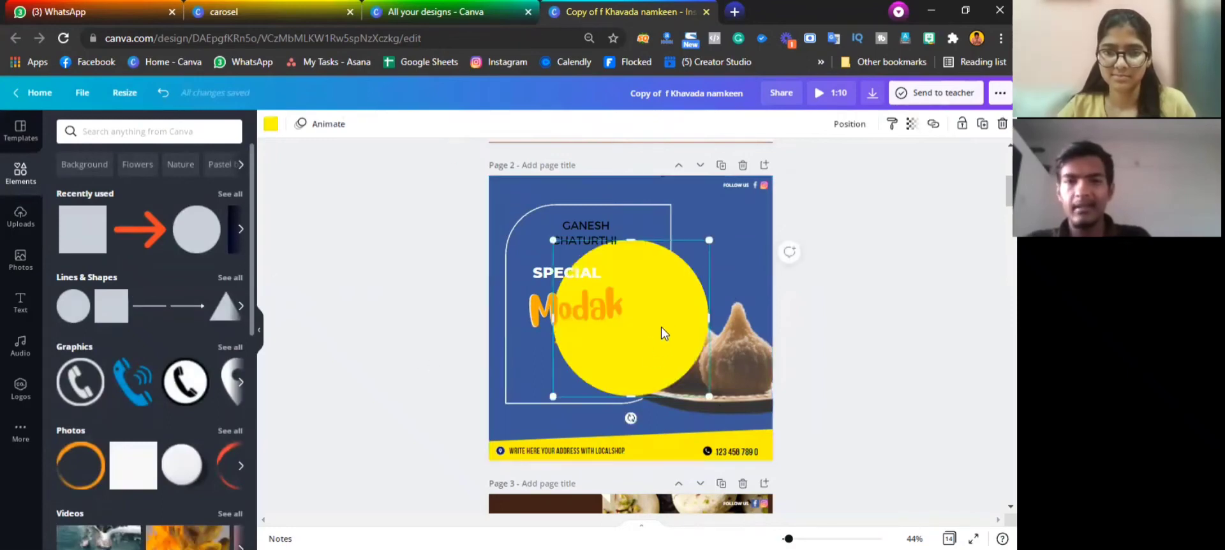
click(849, 124)
click(793, 184)
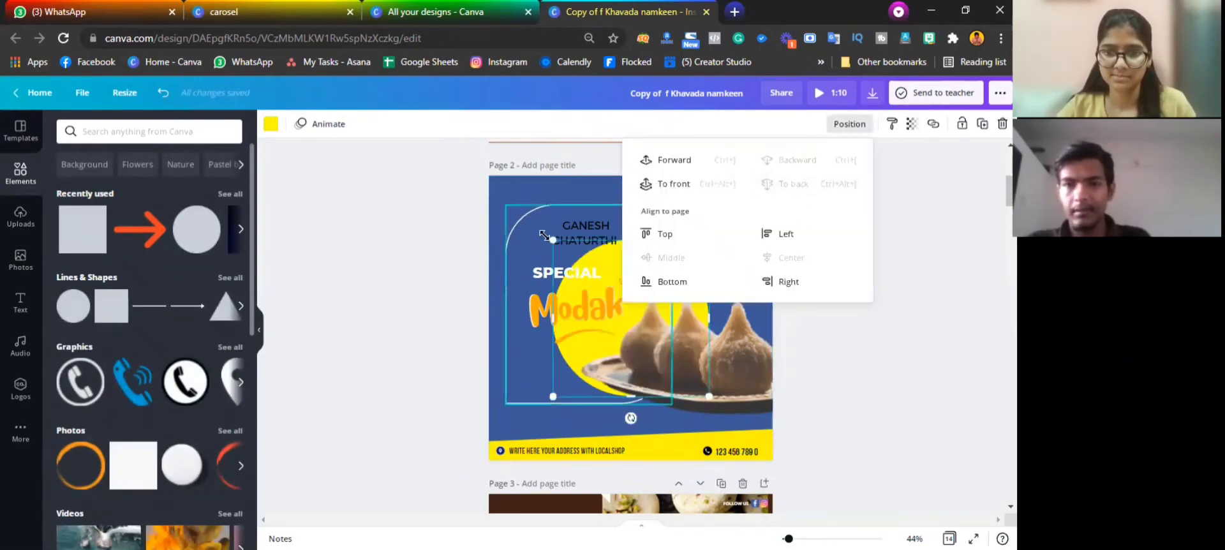
Resize the yellow circle on page 2 so it sits behind the modaks, clear of the heading text
drag(554, 241, 608, 297)
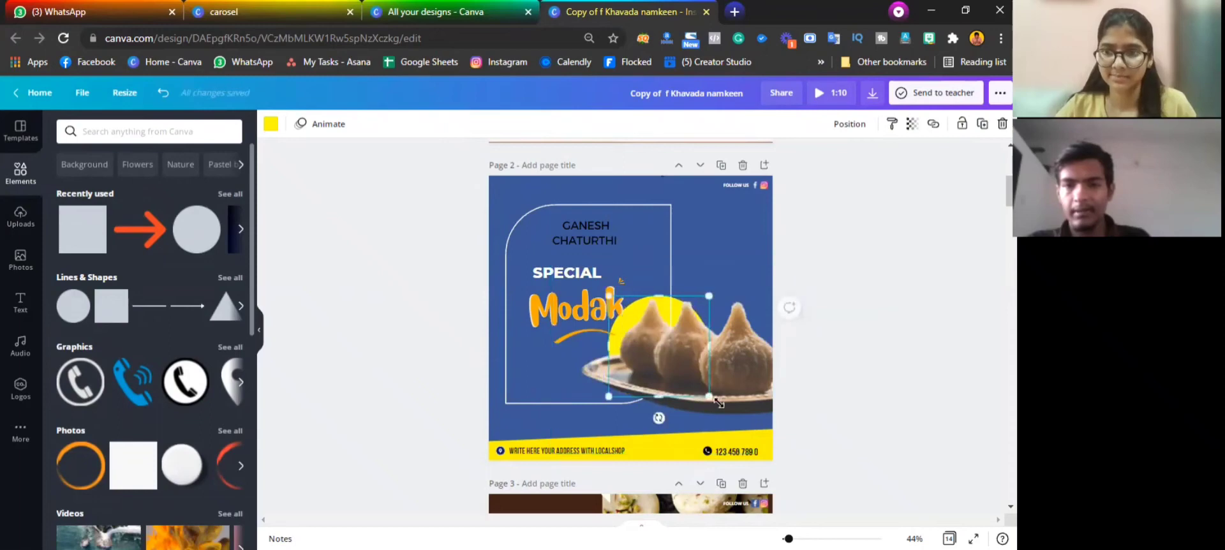
drag(709, 396, 730, 412)
click(801, 227)
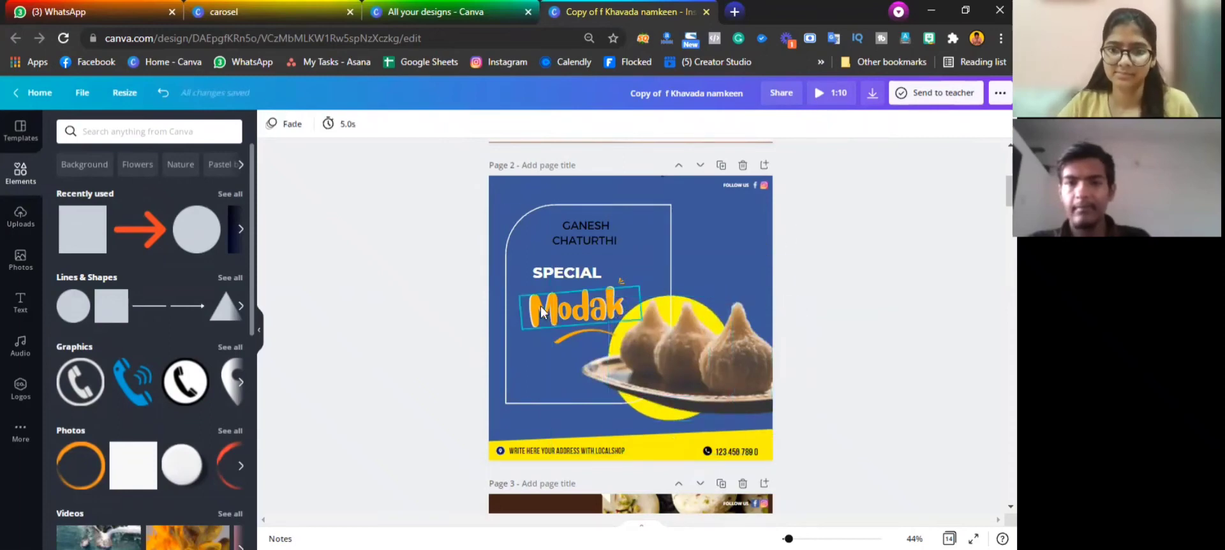
Recolor the Modak title on page 2 yellow to match the circle and footer band
click(574, 307)
click(452, 123)
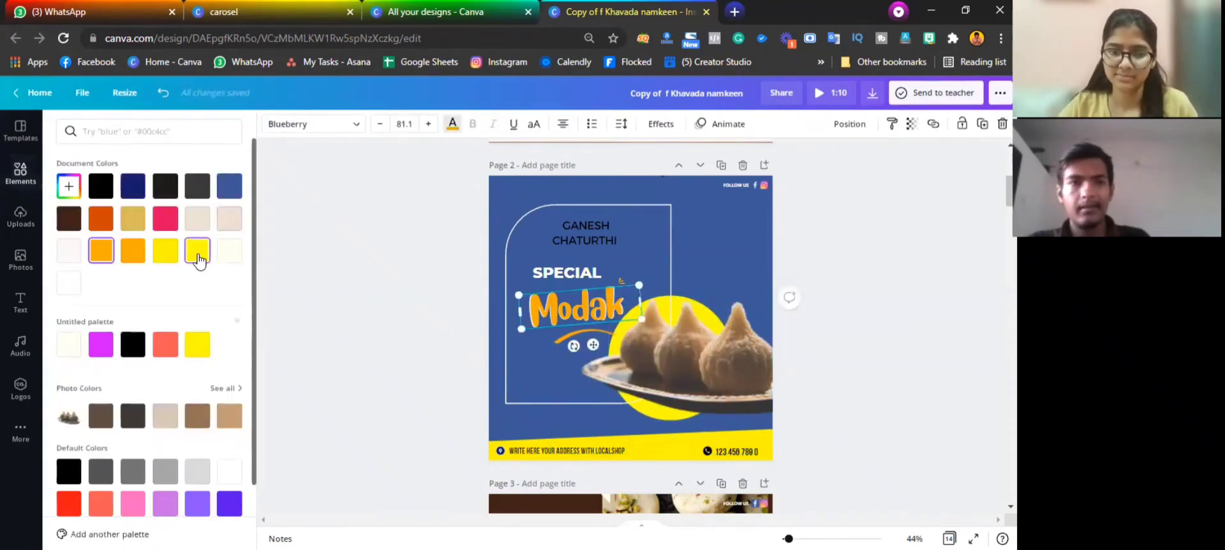
click(197, 250)
click(362, 245)
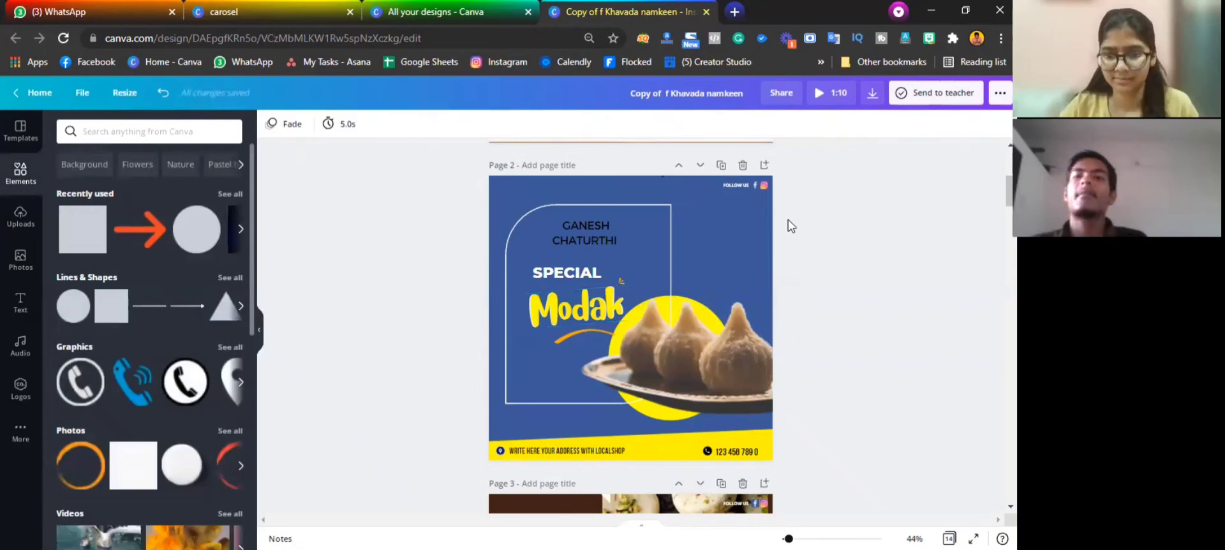
Recolor the Ganesh Chaturthi heading yellow, widen its text box and place it just above SPECIAL
click(584, 231)
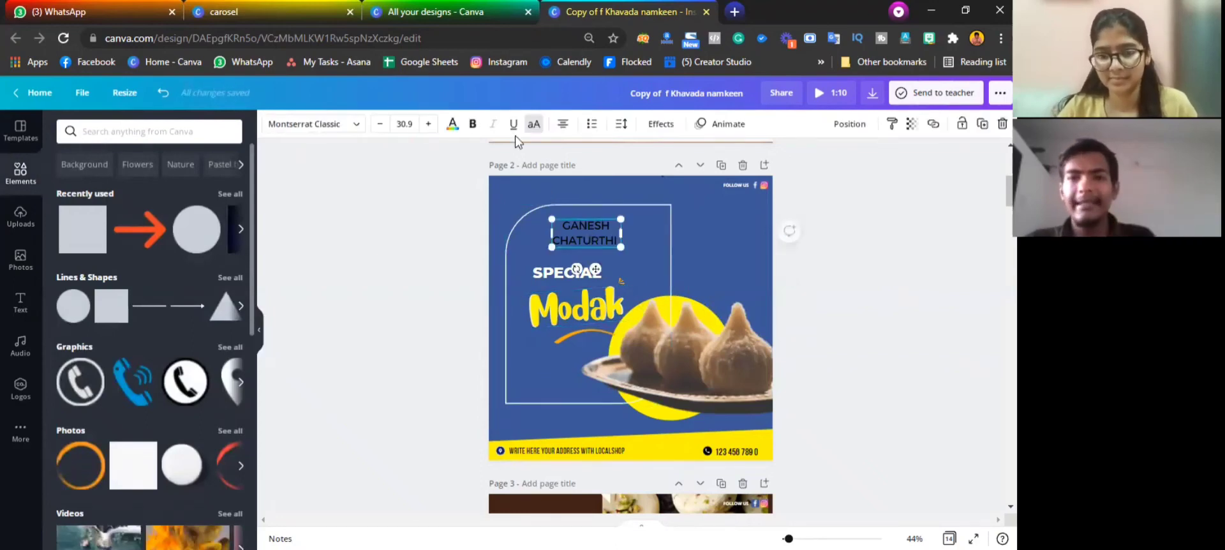
click(452, 123)
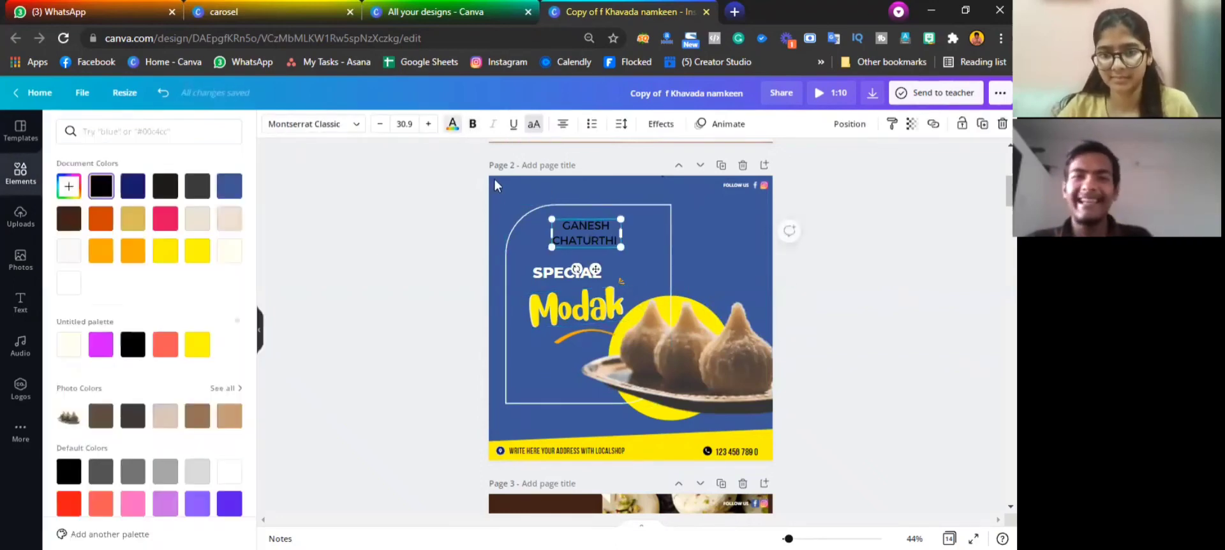
click(197, 250)
click(395, 215)
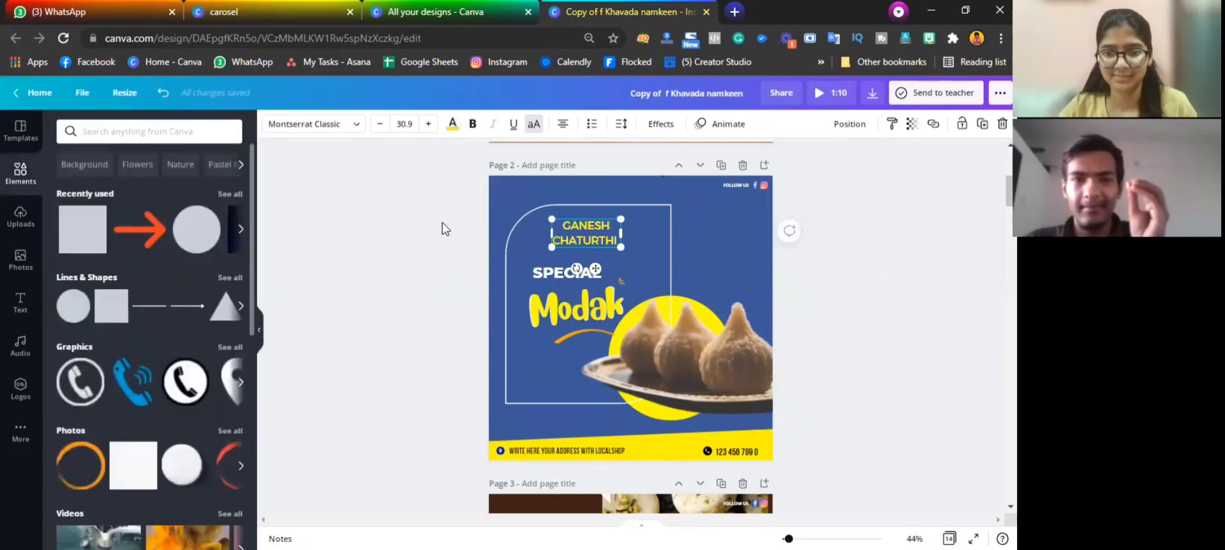
mouse_move(620, 233)
mouse_down()
mouse_move(662, 234)
mouse_move(631, 233)
mouse_up()
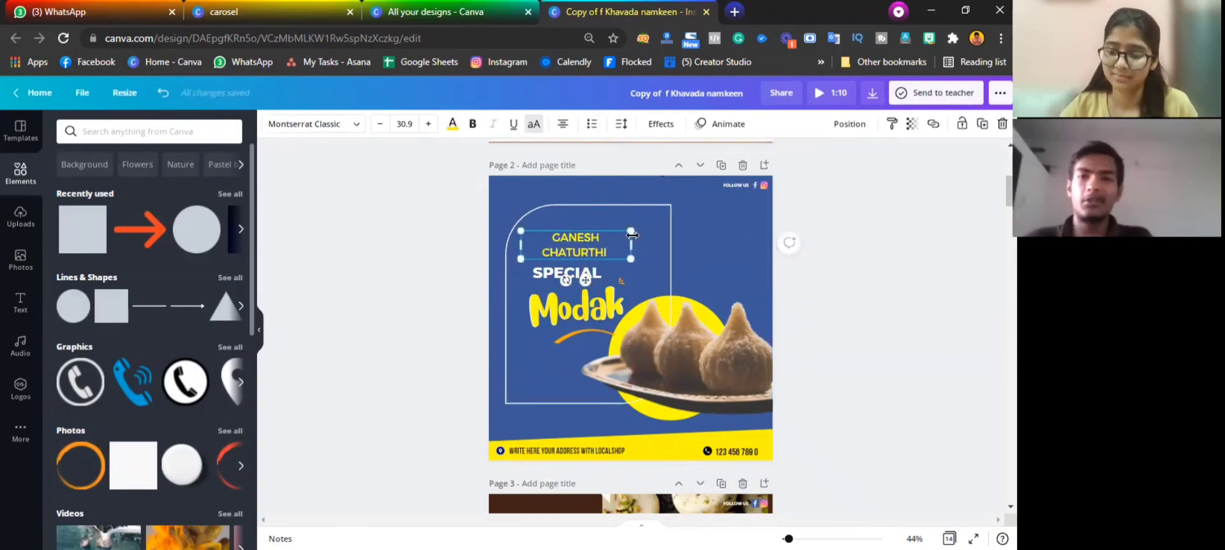
click(744, 250)
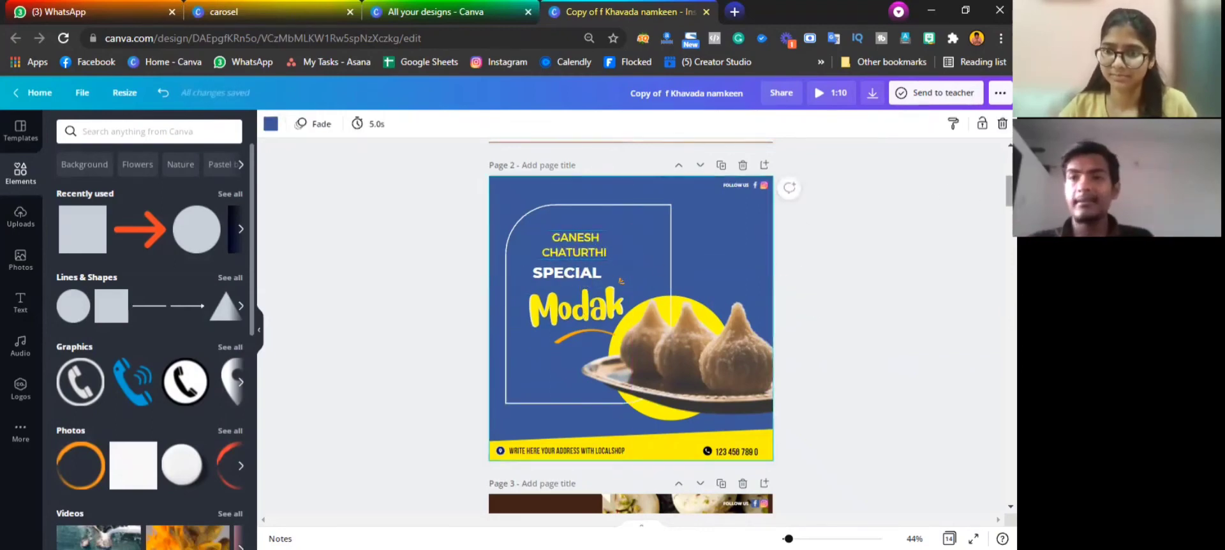
Remove the white outline frame from page 2 and move the heading, SPECIAL and Modak text group to the page's upper right
scroll(749, 267, down, 1)
scroll(748, 267, up, 1)
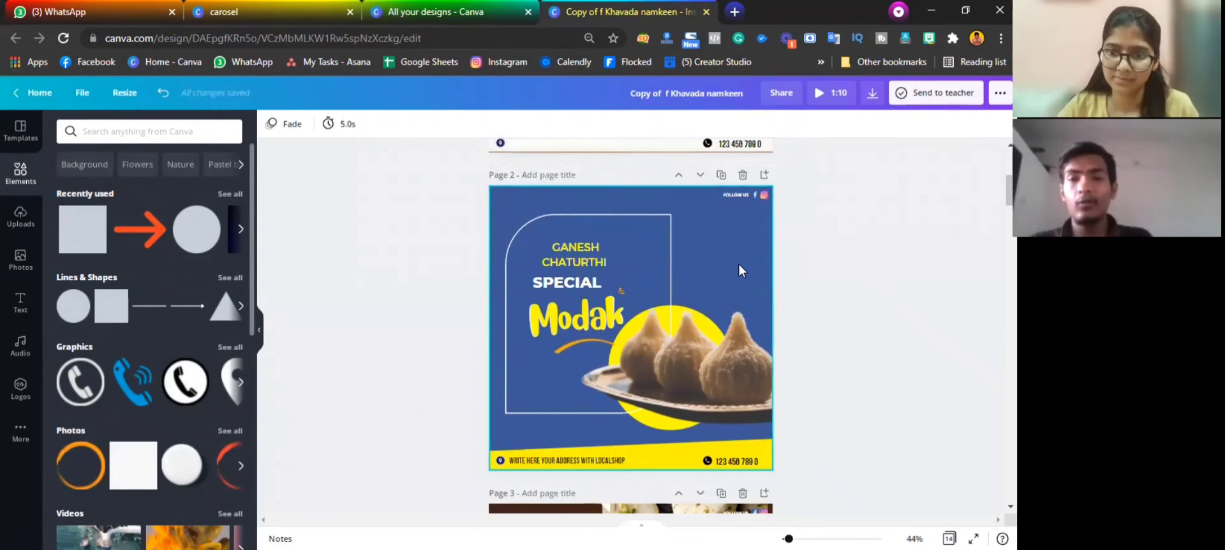
click(561, 232)
drag(603, 223, 220, 231)
drag(661, 281, 496, 396)
drag(523, 216, 737, 287)
click(485, 342)
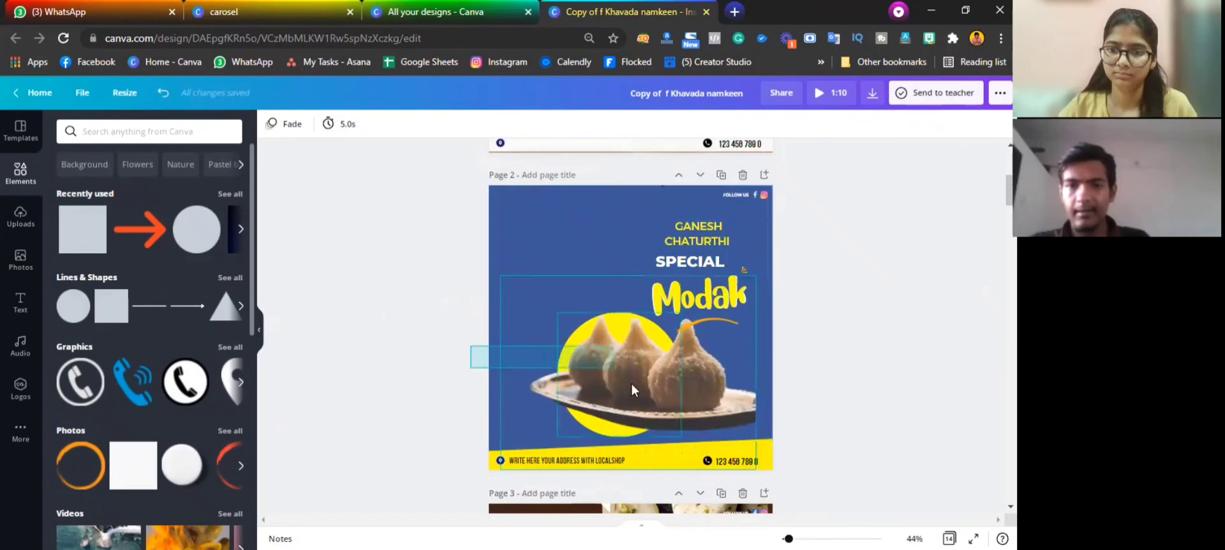
Move the modak plate and yellow circle together toward the page's left side, then shrink the plate image slightly
drag(636, 384, 590, 365)
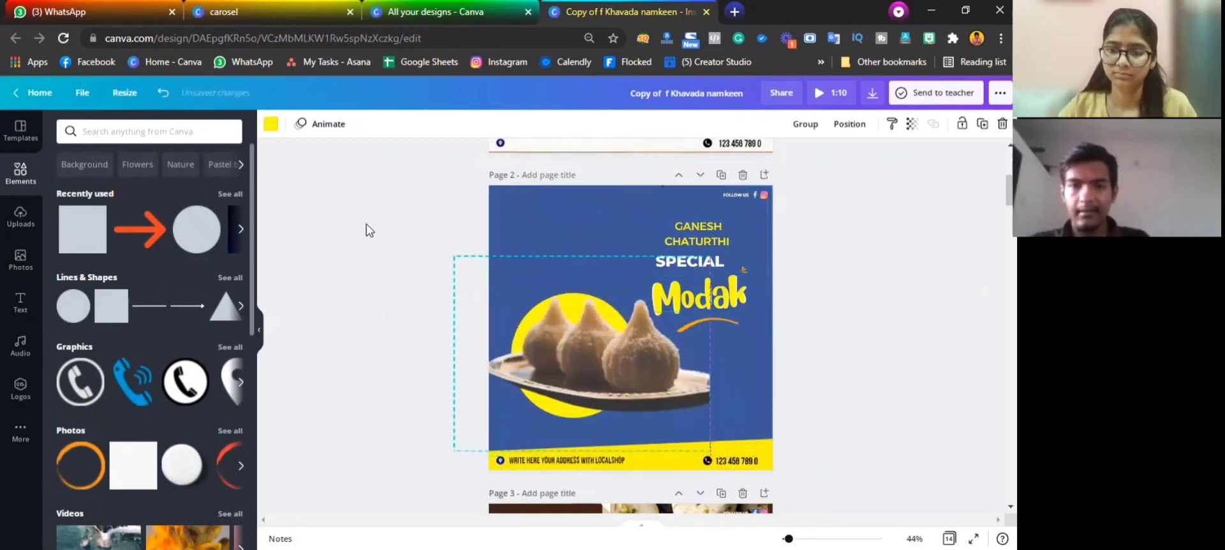
click(367, 230)
drag(708, 390, 743, 391)
drag(467, 260, 514, 292)
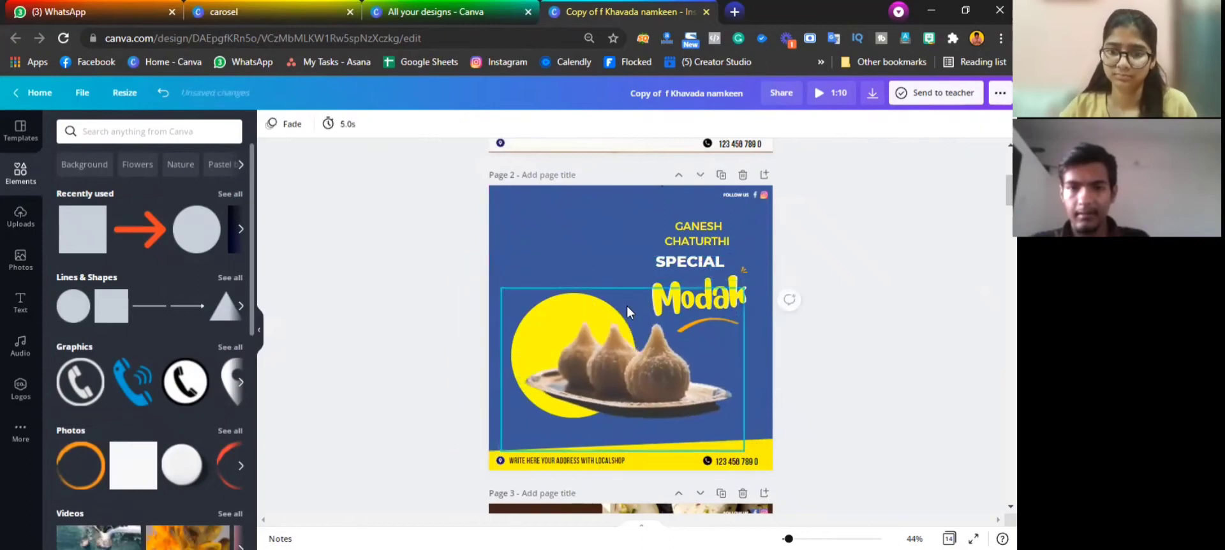
Adjust the yellow circle's size and position behind the modaks, and enlarge the plate image so it overlaps the circle
click(552, 304)
click(533, 315)
drag(511, 293, 566, 291)
drag(670, 259, 646, 284)
click(695, 384)
drag(695, 384, 675, 375)
drag(723, 440, 762, 462)
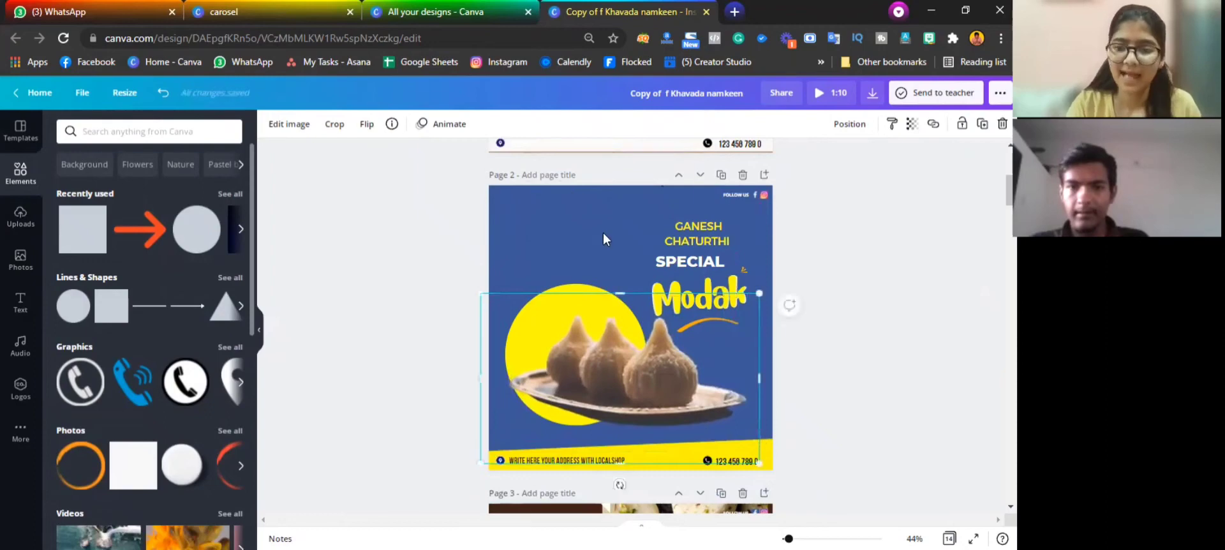
click(295, 260)
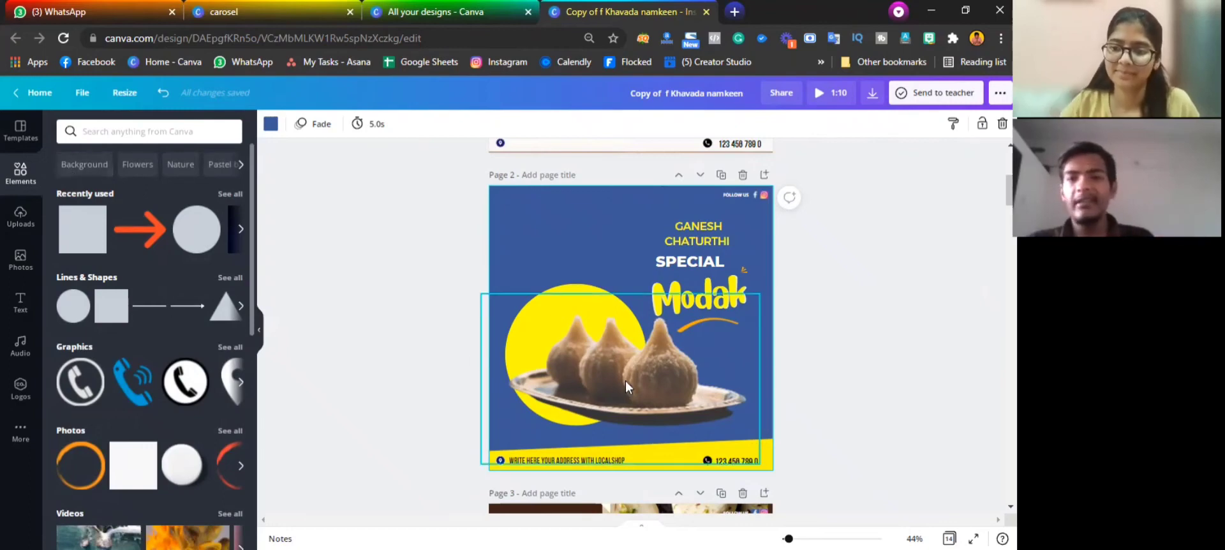
Examine page 2's reworked layout up close, from the heading text down to the modak plate, and as a whole
ctrl+scroll(702, 252, up, 5)
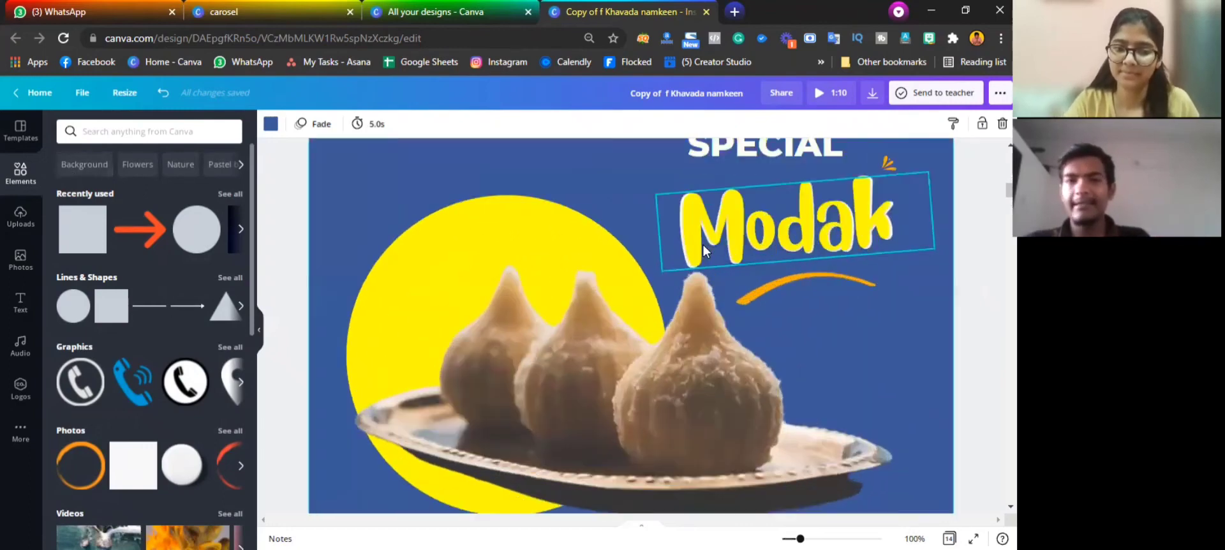
ctrl+scroll(703, 245, up, 3)
ctrl+scroll(703, 245, down, 6)
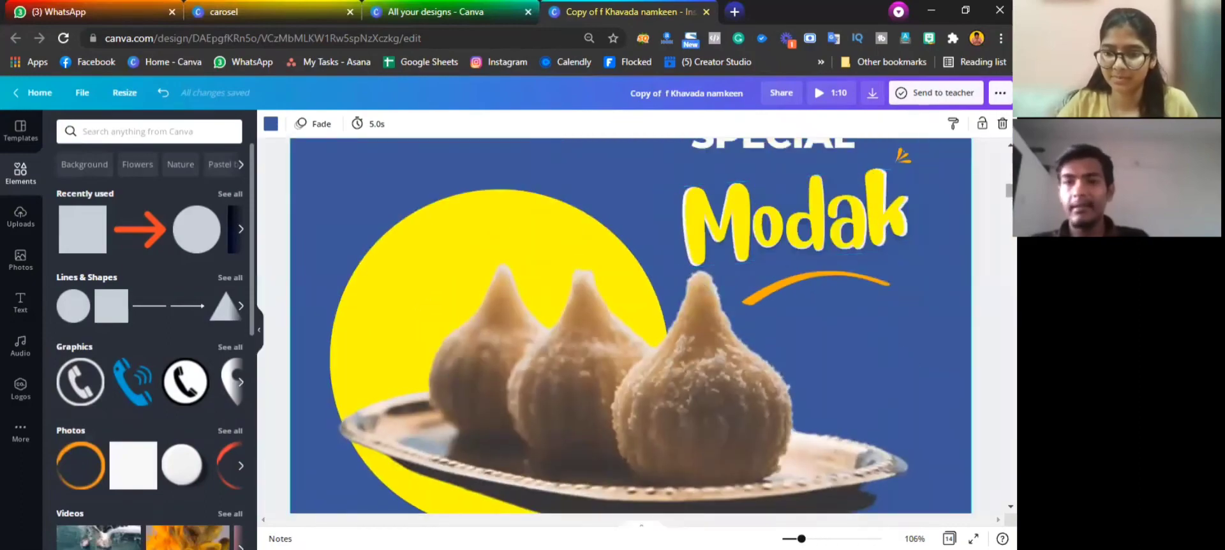
scroll(630, 325, down, 3)
scroll(630, 325, up, 6)
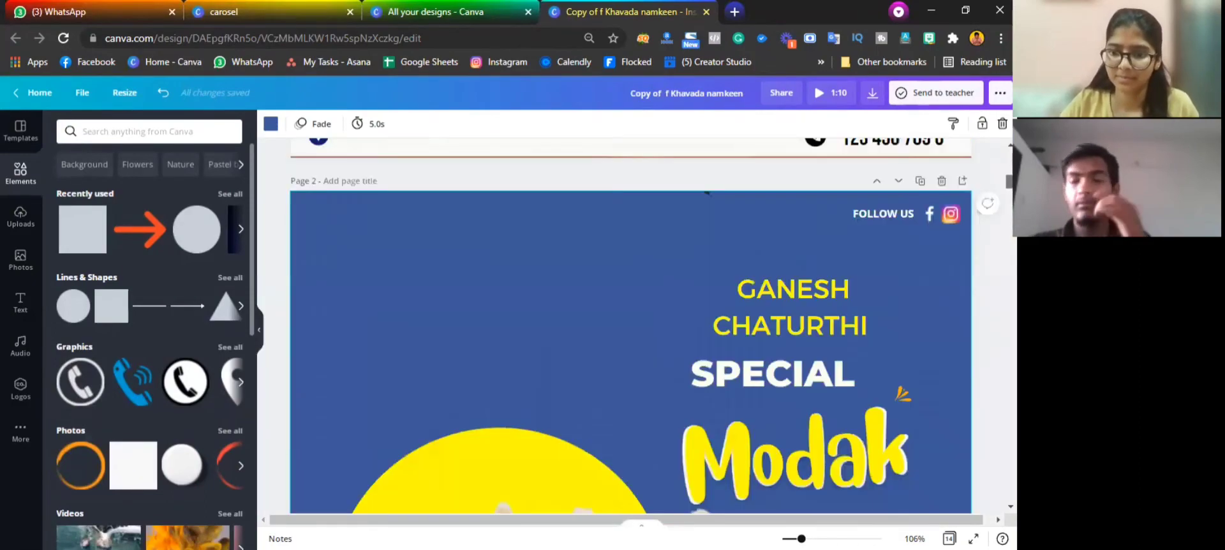
scroll(631, 325, up, 1)
scroll(631, 325, down, 10)
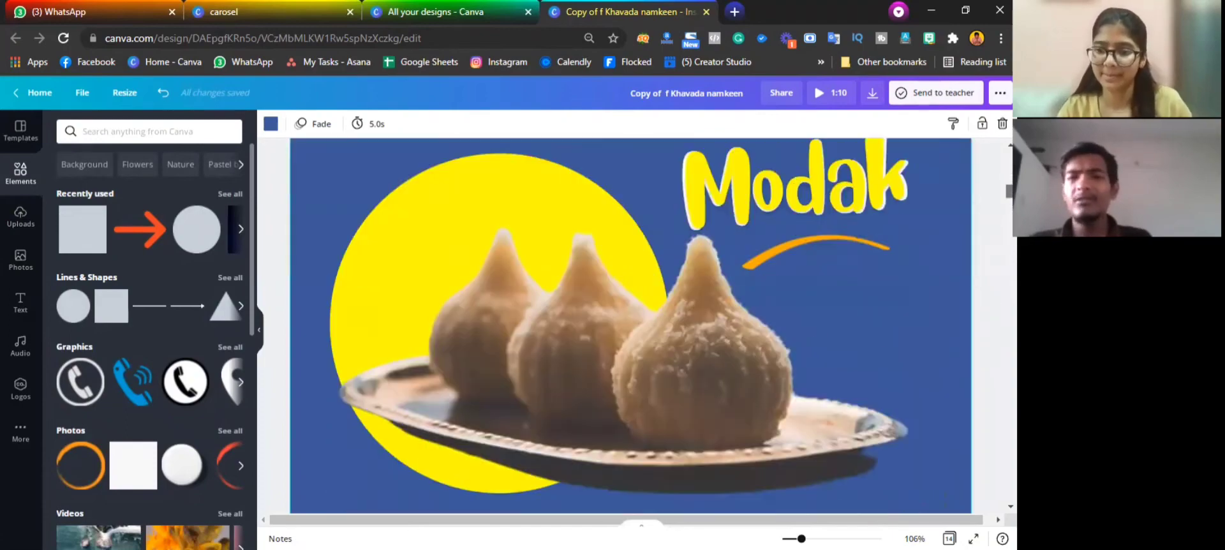
scroll(630, 326, down, 1)
scroll(631, 326, down, 2)
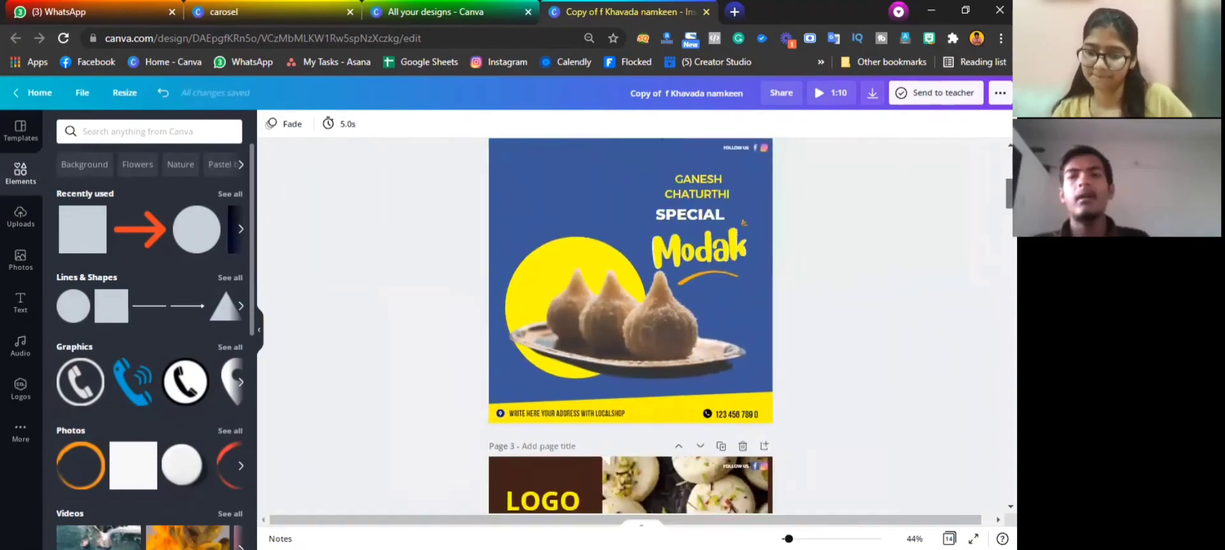
scroll(631, 325, up, 1)
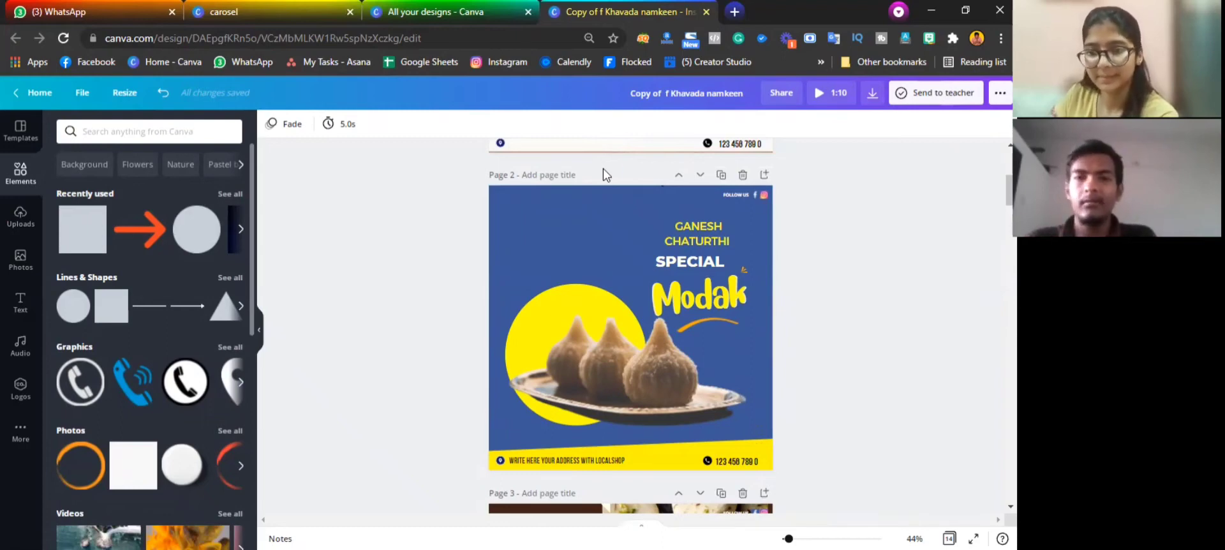
Move the Ganesh Chaturthi heading and SPECIAL together to page 2's upper left corner
click(660, 235)
click(699, 268)
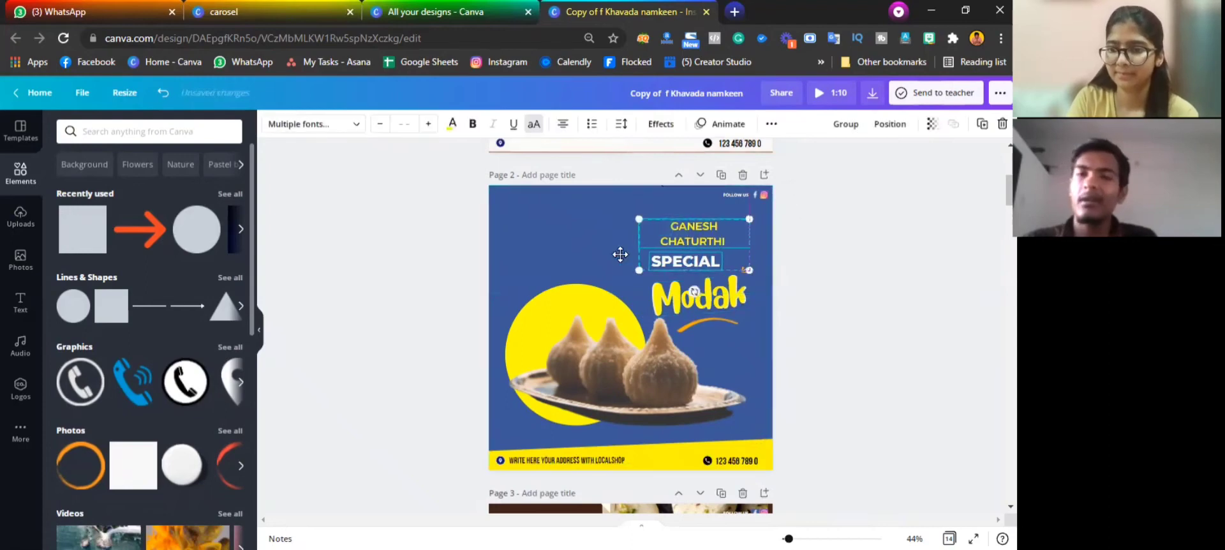
drag(698, 268, 535, 245)
Enlarge the Modak title with its spark accent and move it up toward the page's upper middle
click(675, 231)
click(733, 291)
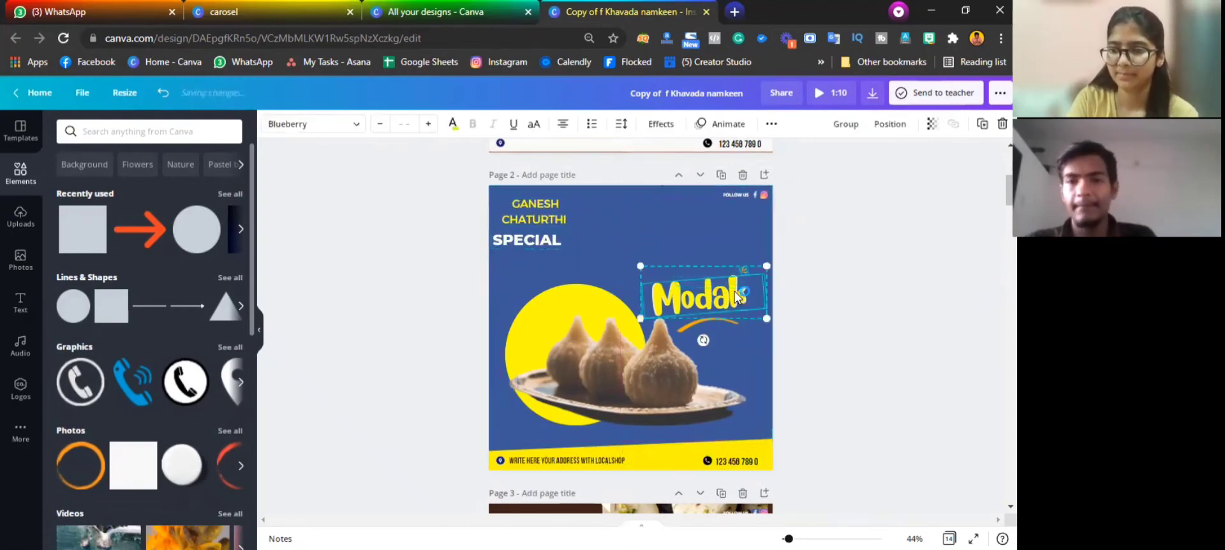
drag(733, 291, 734, 229)
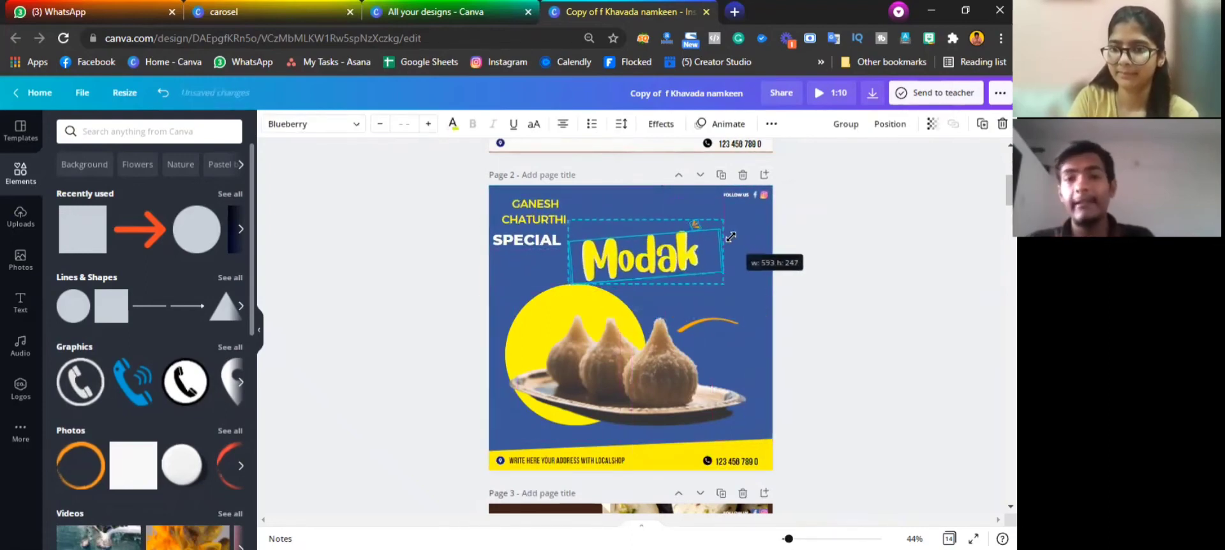
drag(645, 260, 669, 270)
click(447, 268)
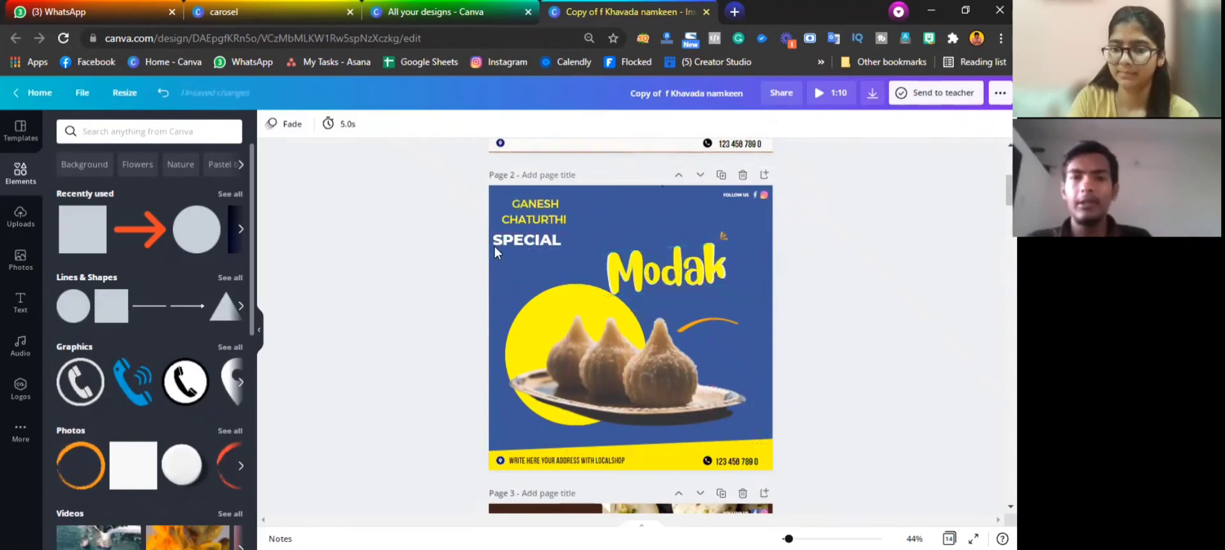
Place SPECIAL directly above the Modak title, then shrink the Ganesh Chaturthi heading and set it to the left of SPECIAL
click(509, 243)
drag(564, 239, 639, 245)
mouse_move(537, 257)
mouse_down()
mouse_move(620, 244)
mouse_move(556, 216)
mouse_move(516, 251)
mouse_up()
click(535, 216)
click(394, 234)
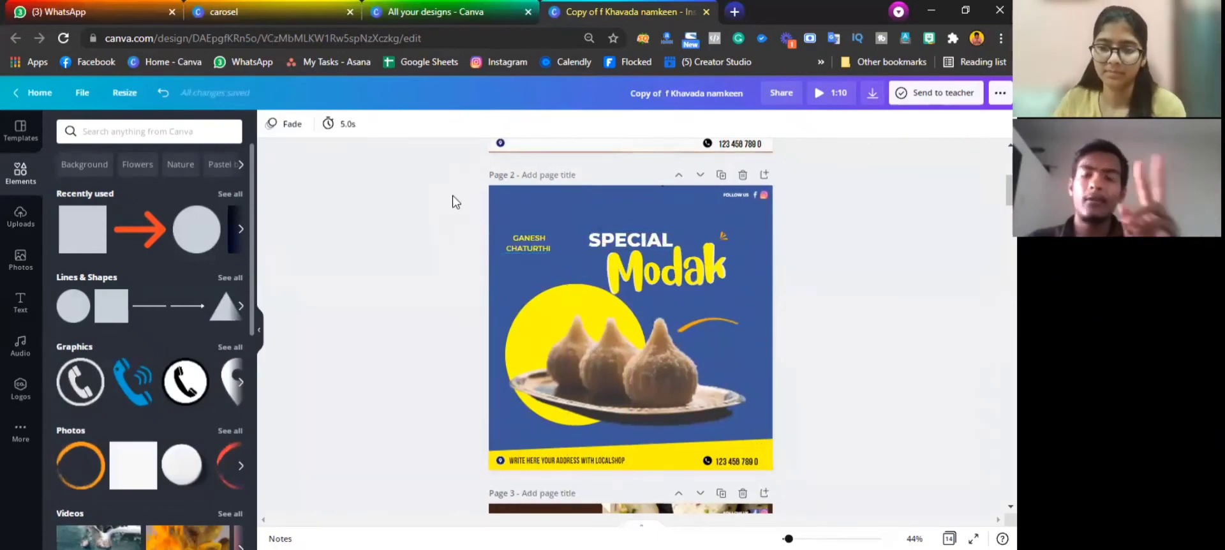
click(719, 277)
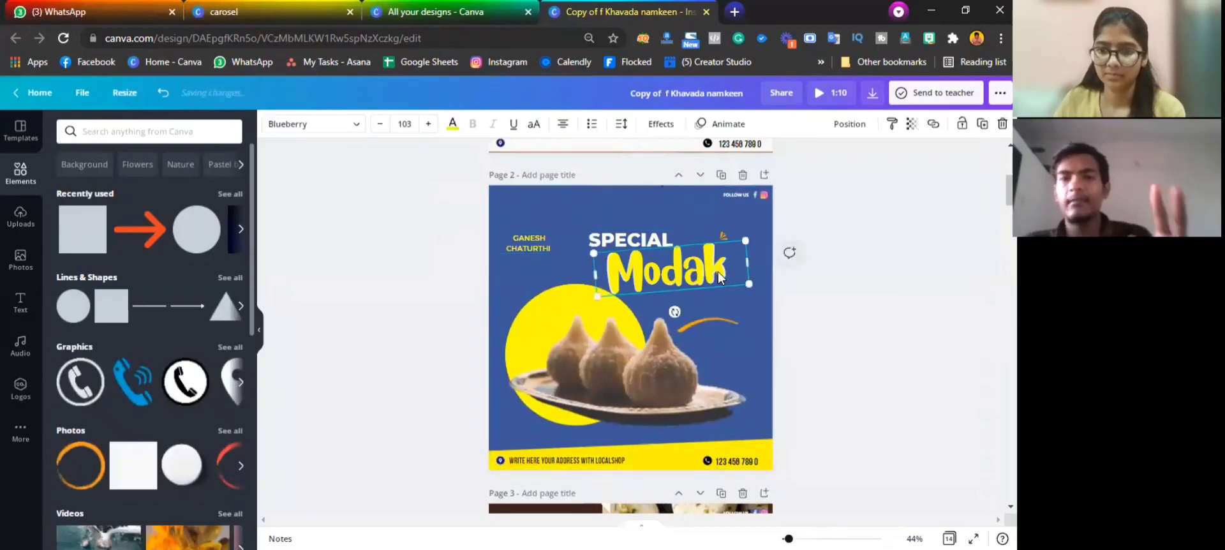
shift+click(738, 291)
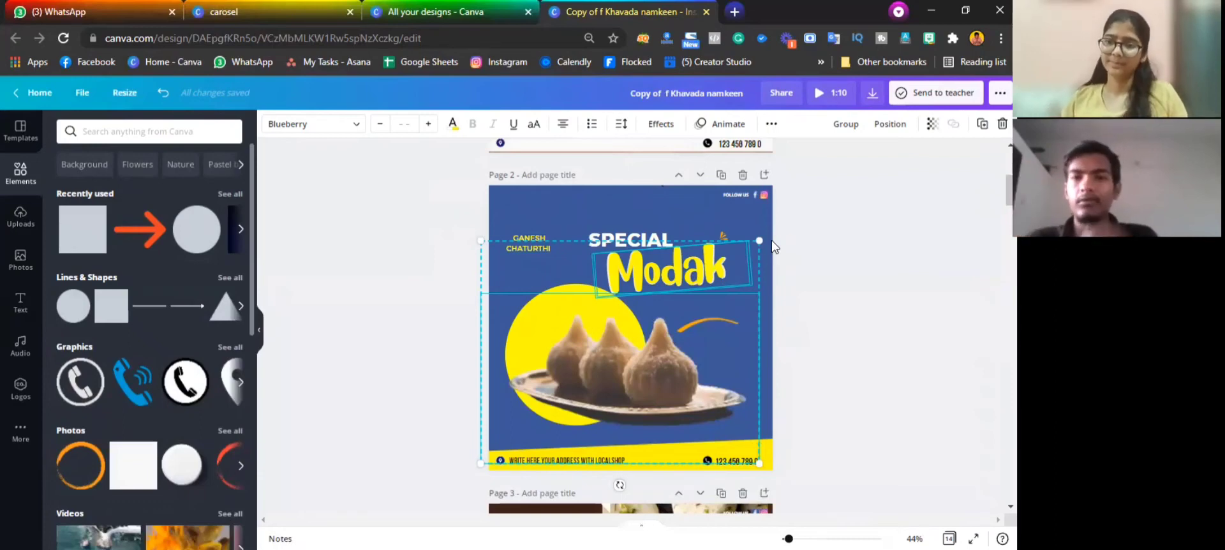
click(773, 221)
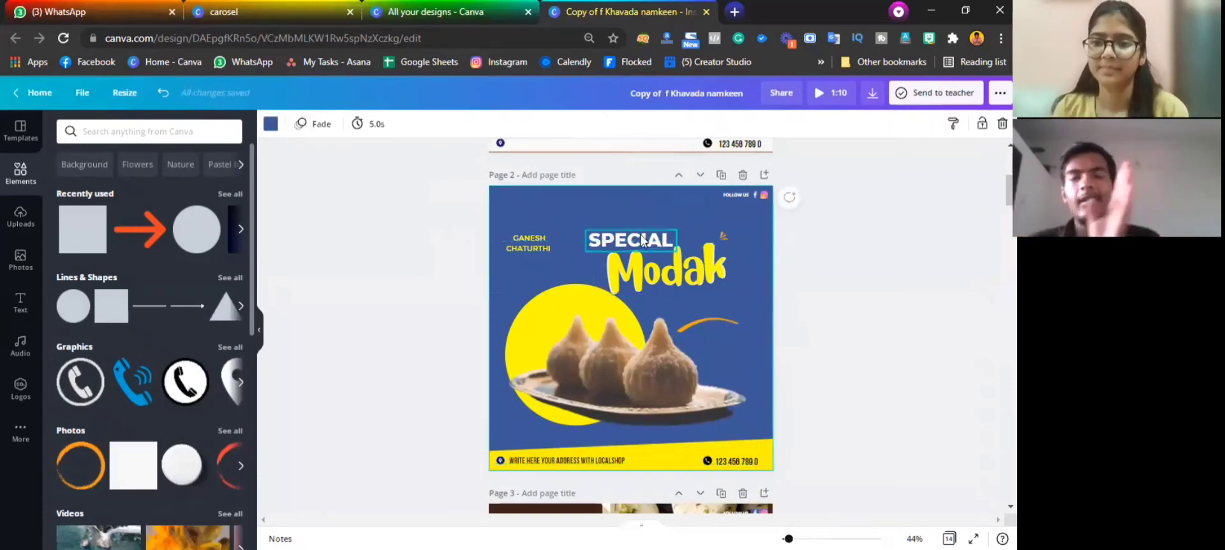
drag(423, 138, 659, 201)
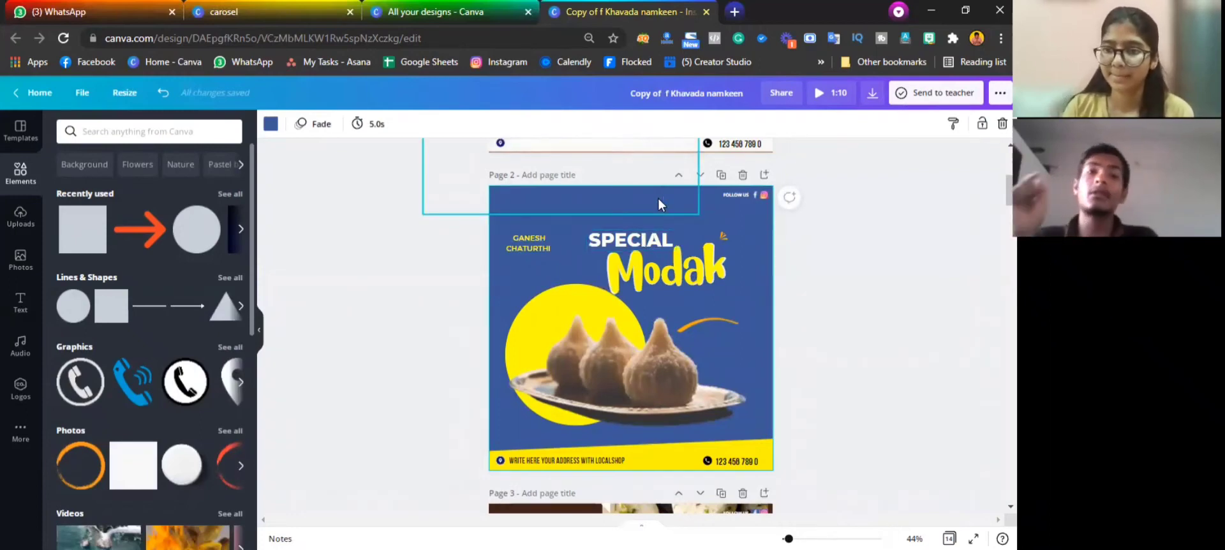
drag(659, 198, 658, 199)
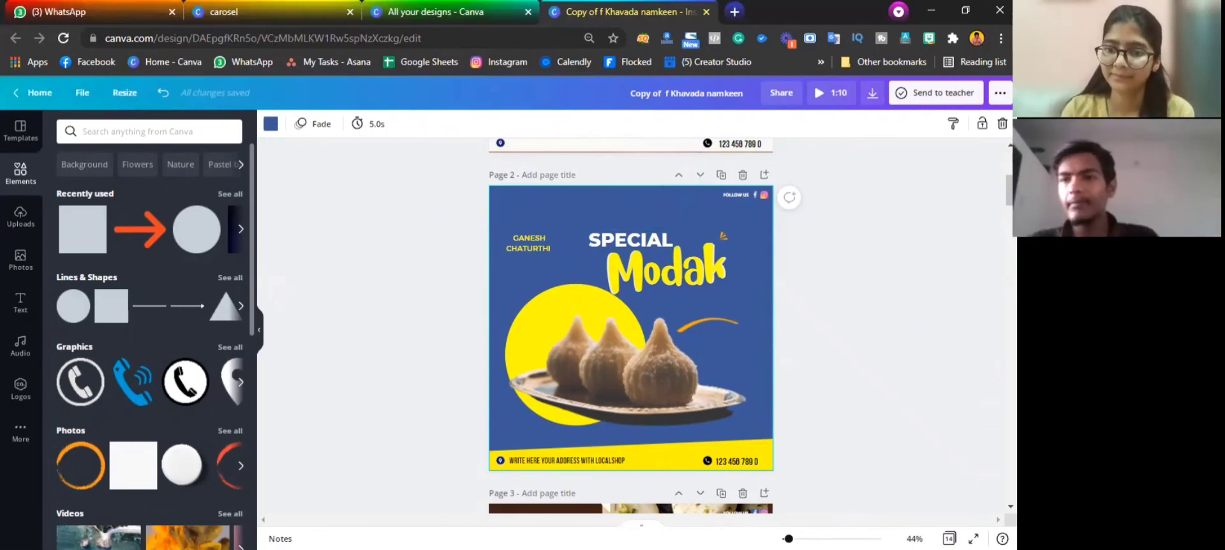
Browse the following post designs from page 3 down to the Farali Chevdo post on page 9
scroll(640, 331, down, 3)
scroll(630, 326, down, 15)
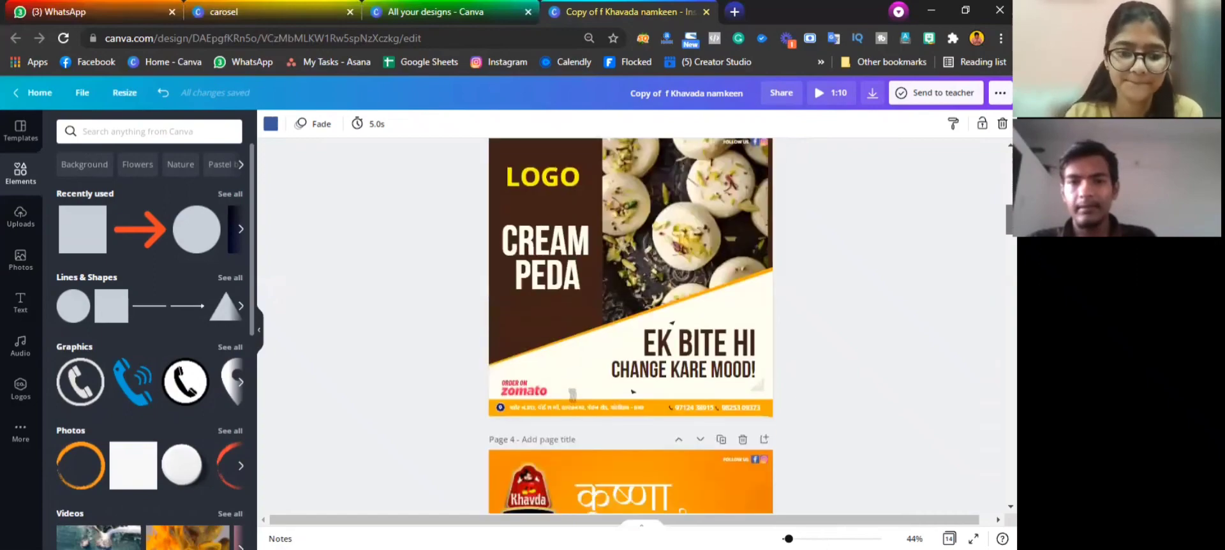
scroll(630, 326, down, 11)
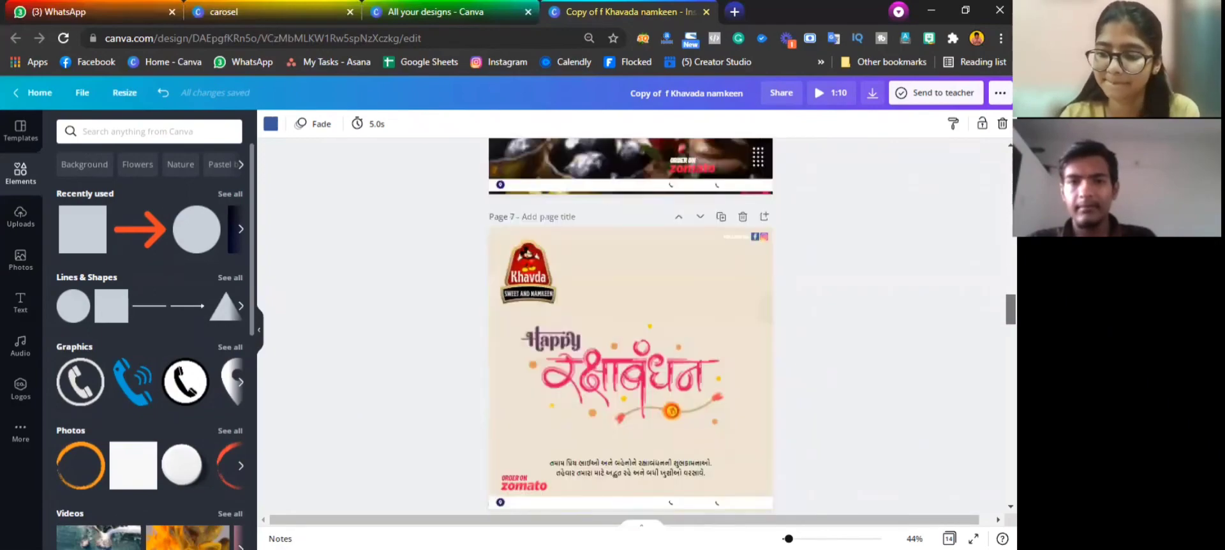
scroll(630, 325, down, 7)
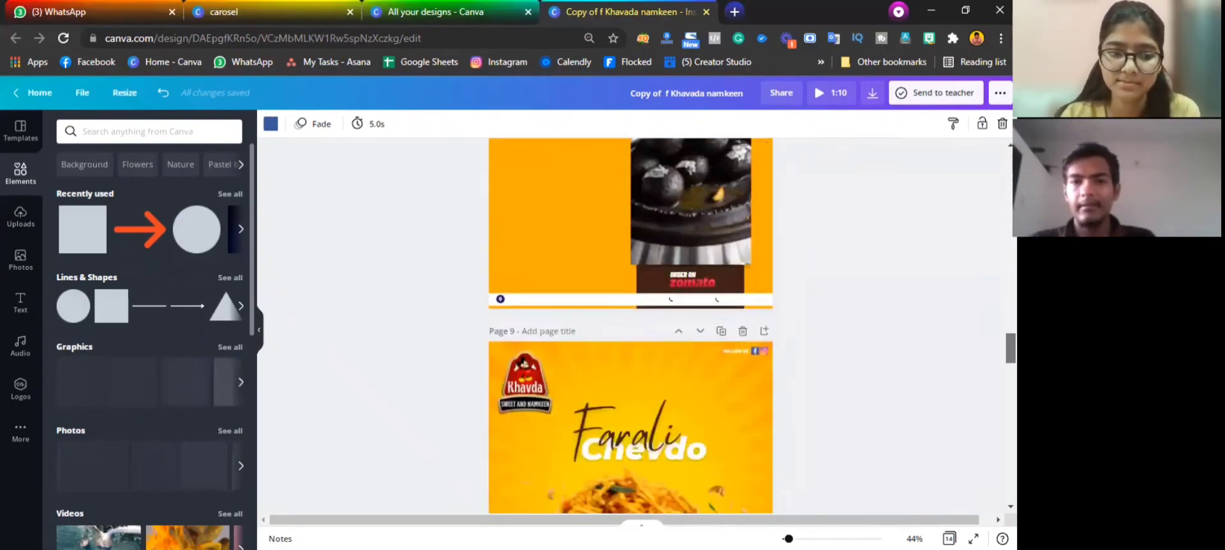
scroll(631, 326, up, 1)
scroll(630, 325, up, 3)
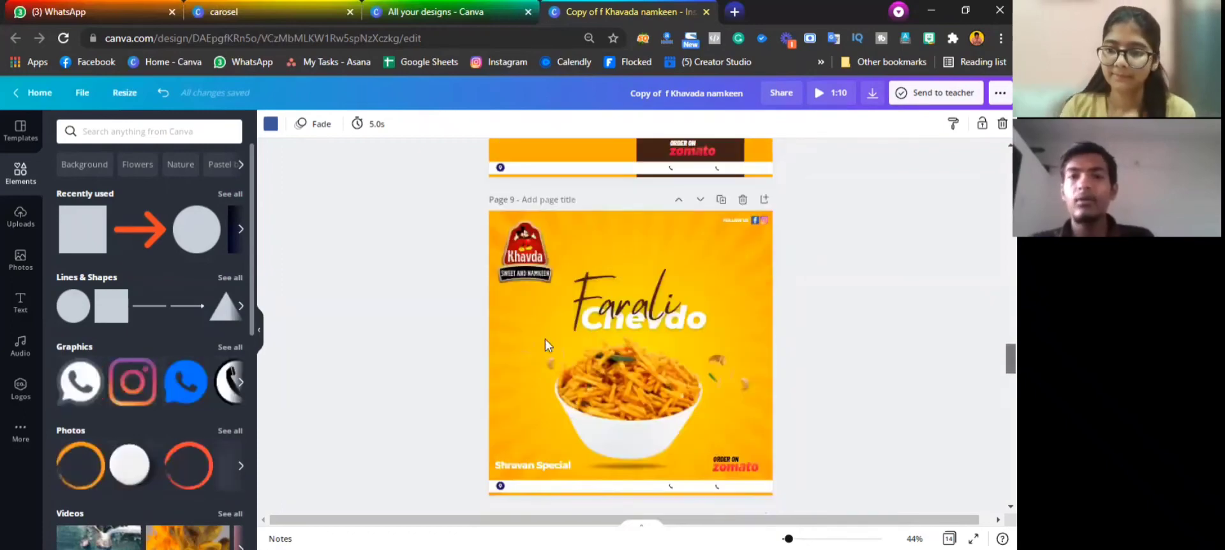
Move the chevdo bowl on page 9 down until it overlaps the footer bar
scroll(618, 338, down, 1)
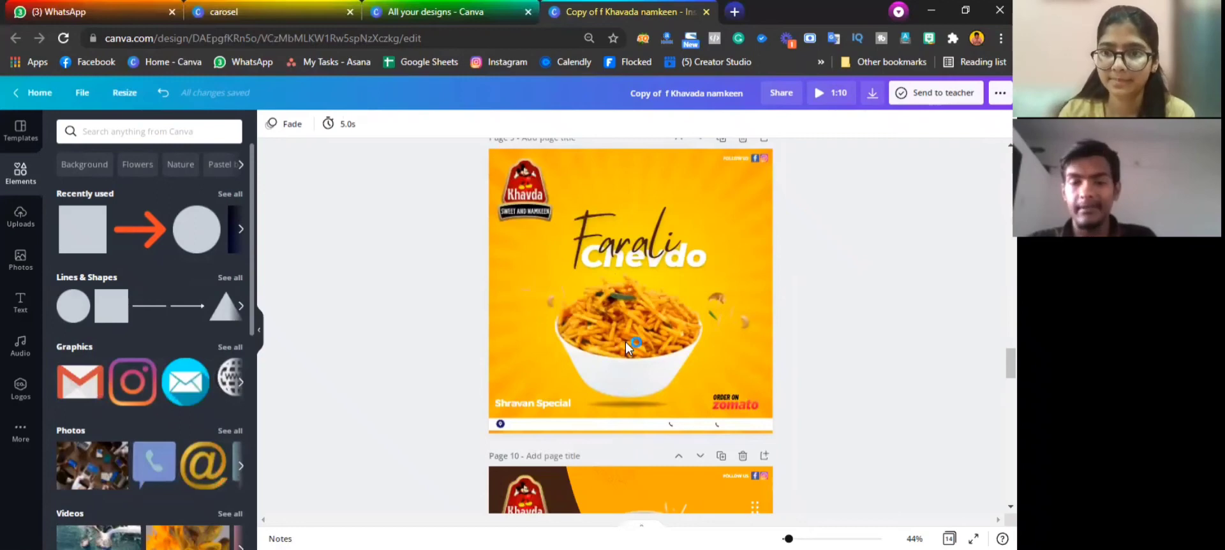
click(625, 342)
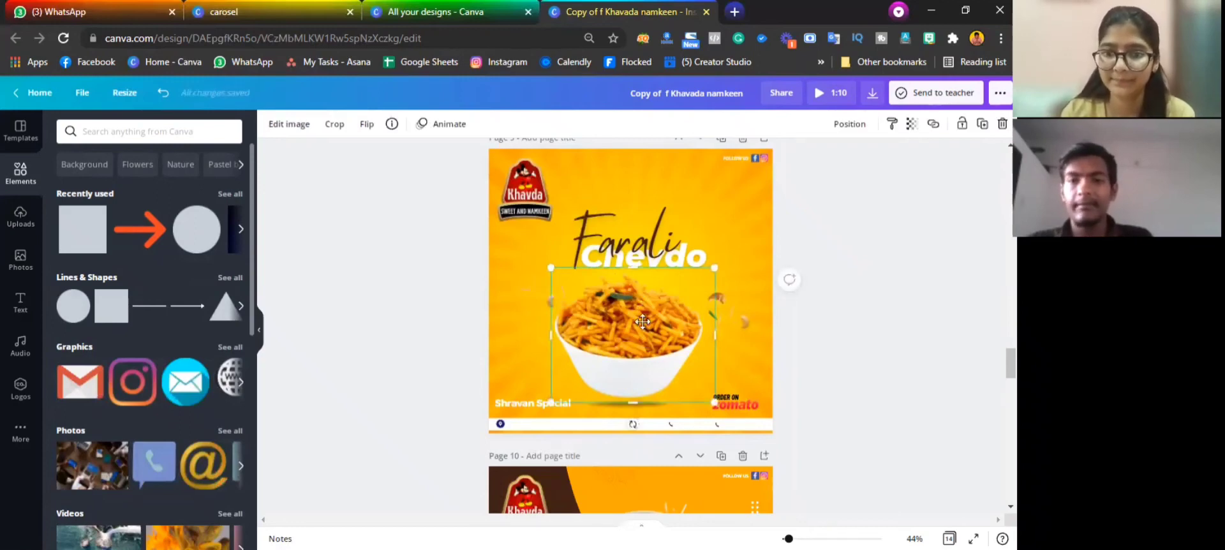
drag(665, 291, 747, 207)
mouse_move(642, 404)
mouse_down()
mouse_move(665, 382)
mouse_move(661, 402)
mouse_up()
drag(717, 291, 672, 387)
Replace the sunburst background image on page 9 with plain colors, trying yellow and beige before setting coral
double_click(624, 174)
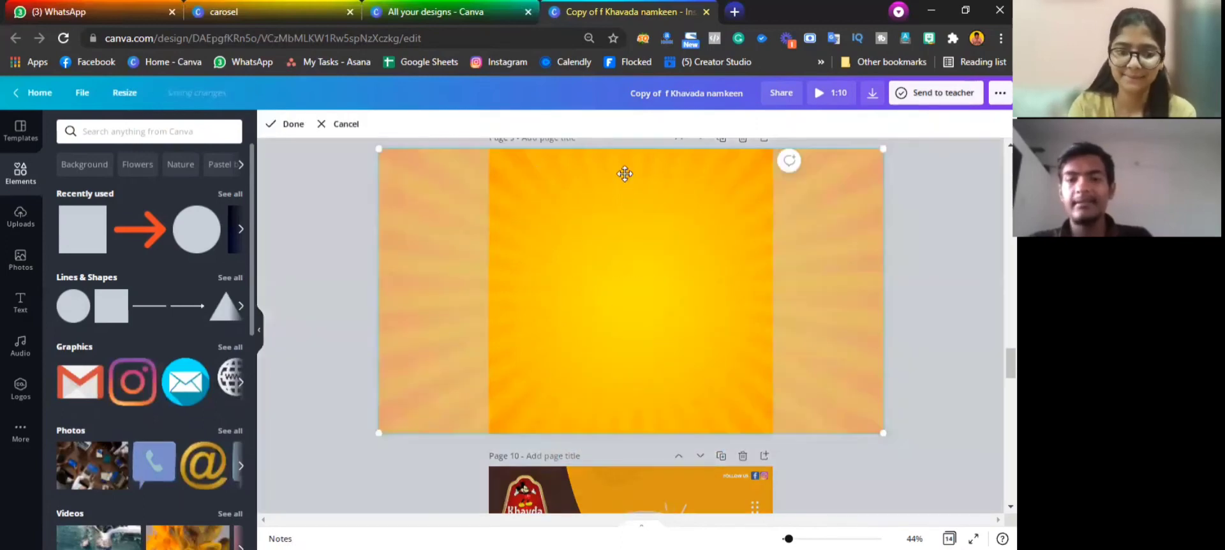
click(288, 124)
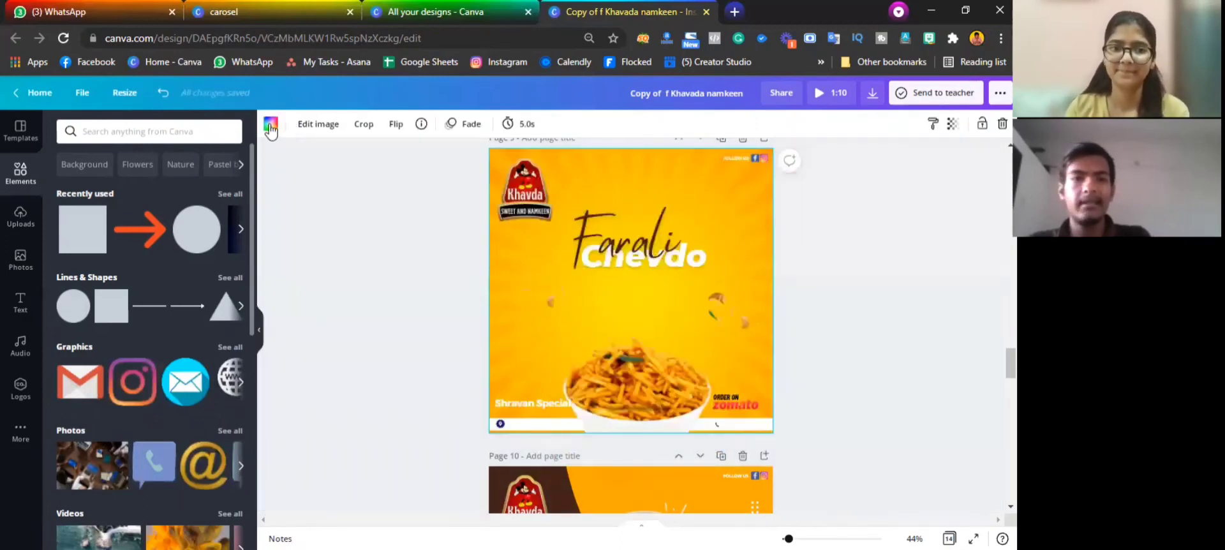
click(271, 124)
click(165, 186)
click(165, 250)
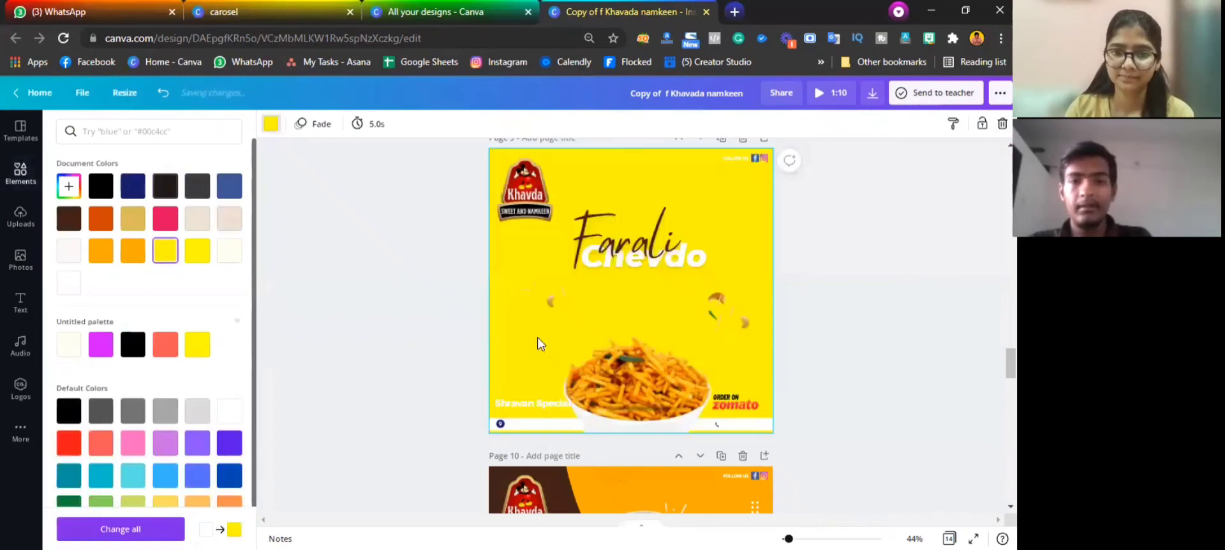
click(224, 251)
click(228, 219)
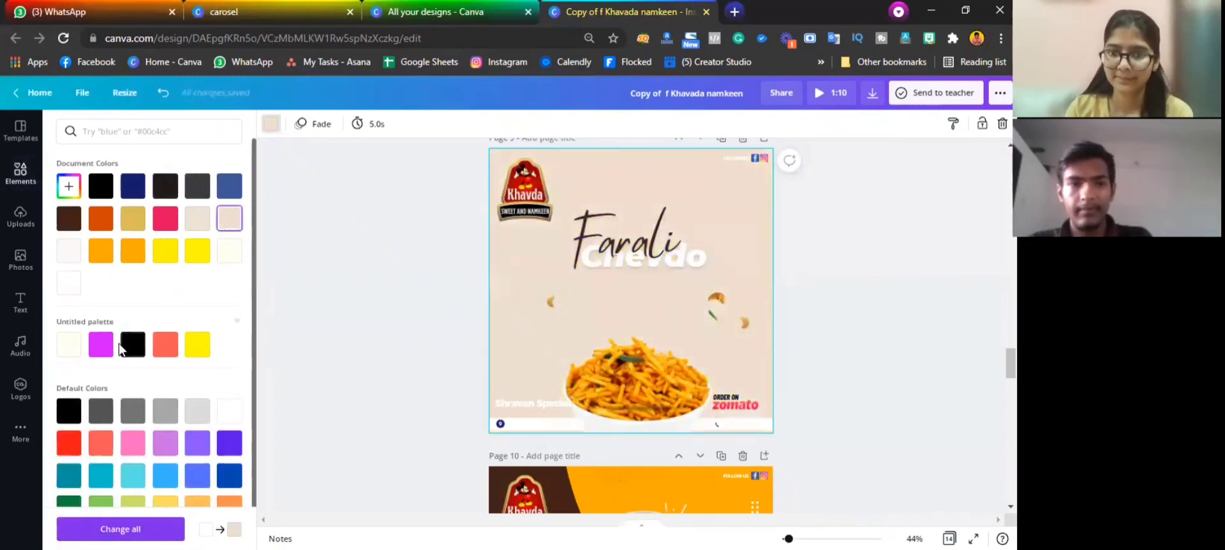
click(160, 350)
Move the chevdo bowl back up above the footer, beneath the Farali Chevdo title
click(661, 393)
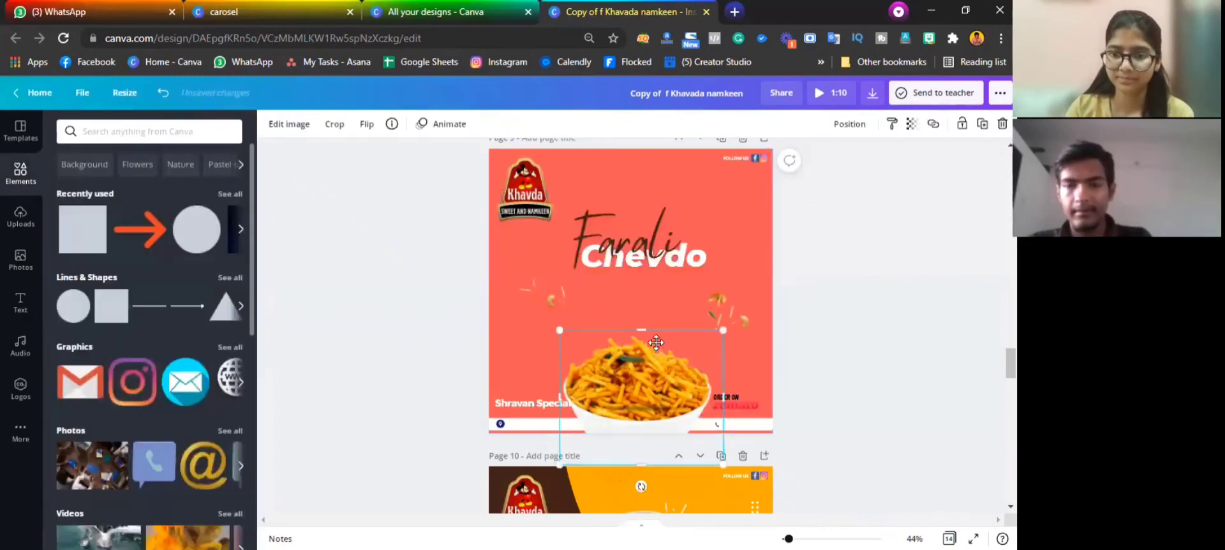
key(Delete)
key(ctrl+z)
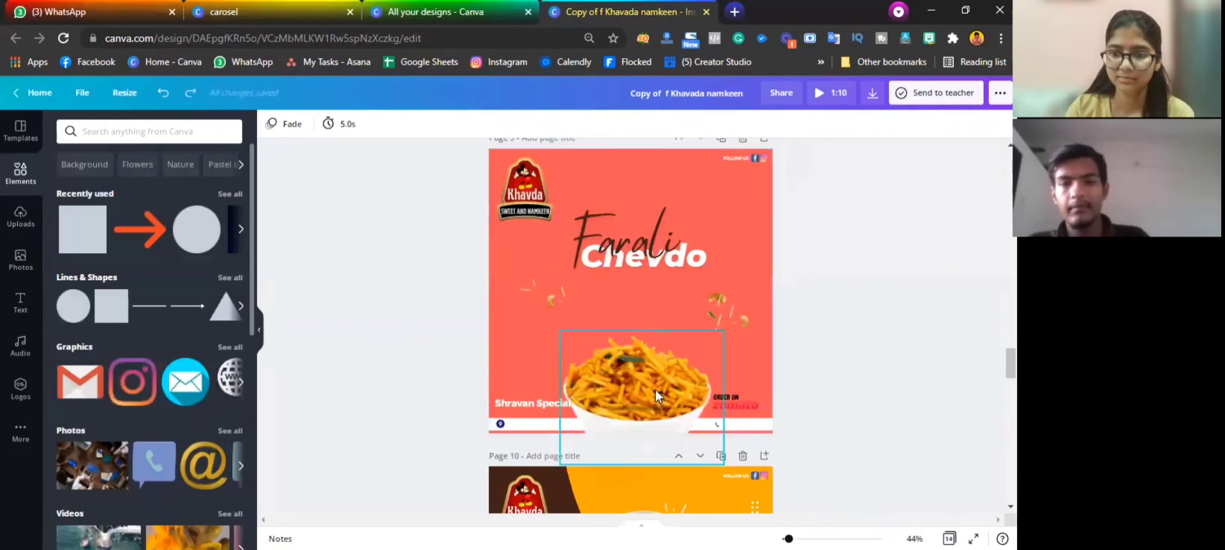
drag(659, 346, 659, 293)
click(431, 291)
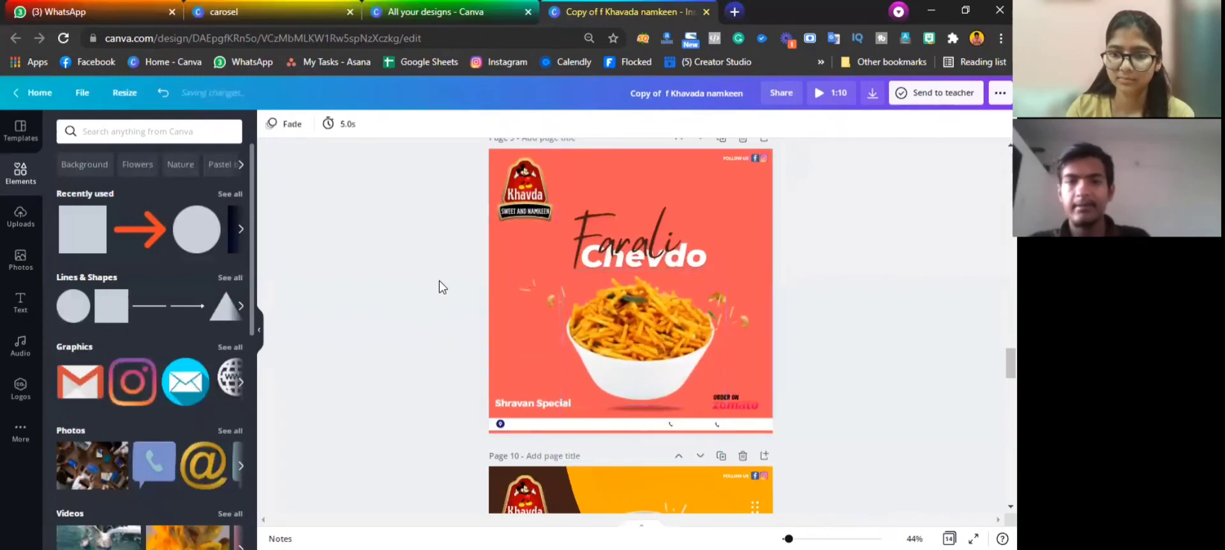
Place a copy of the Chevdo title enlarged to size 177 across the bowl and layer it behind the bowl
click(644, 256)
drag(644, 255, 650, 261)
drag(773, 297, 840, 310)
drag(729, 309, 658, 389)
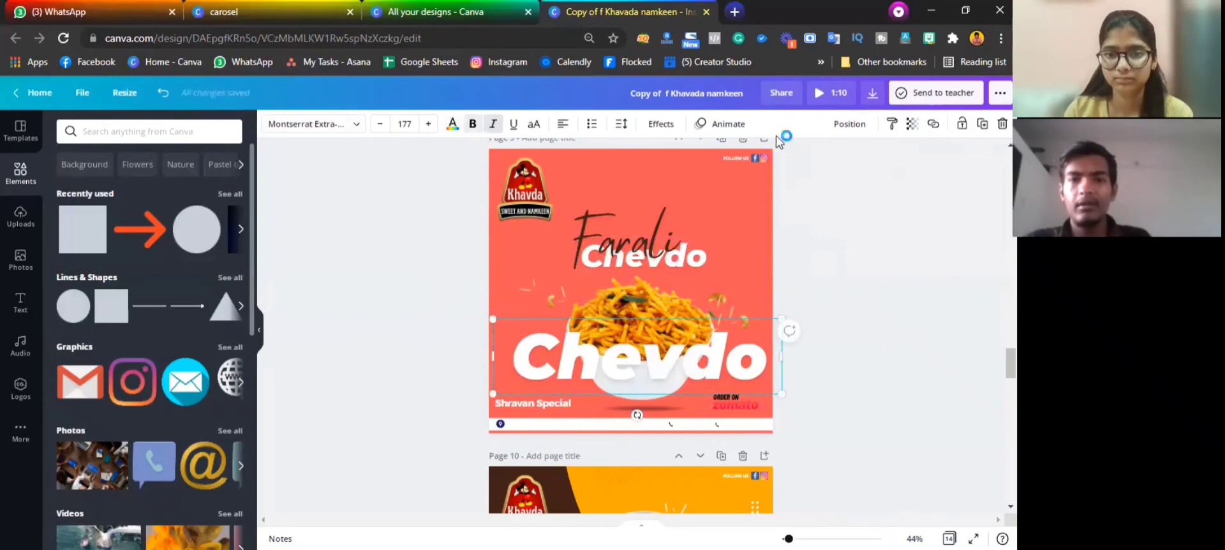
click(849, 125)
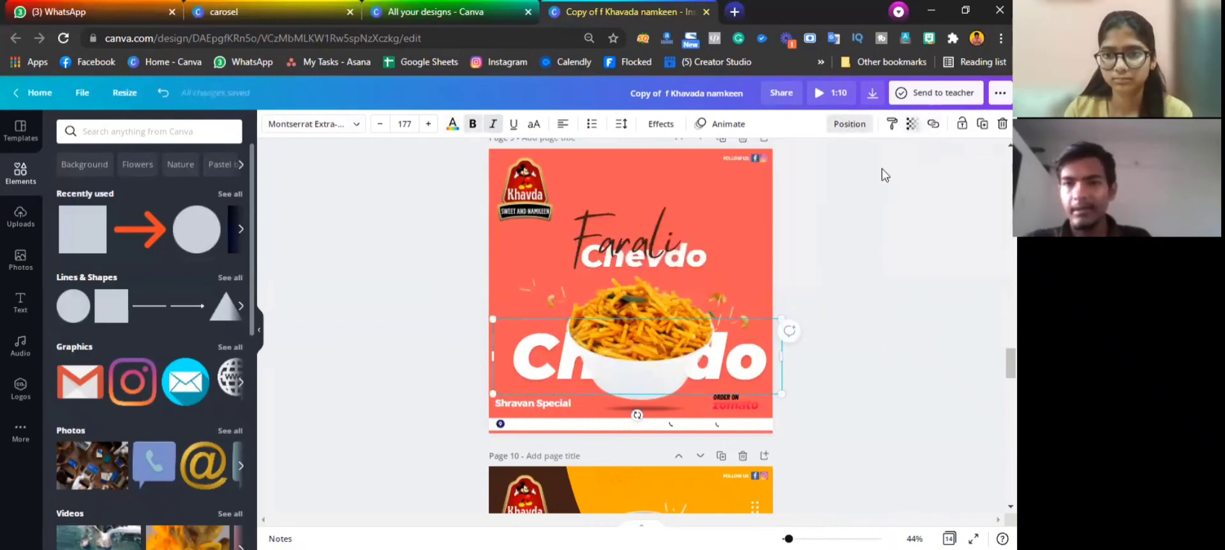
Remove the original small Chevdo title and center the Farali text above the bowl
click(672, 221)
drag(687, 219, 687, 177)
drag(699, 264, 431, 275)
drag(662, 229, 664, 263)
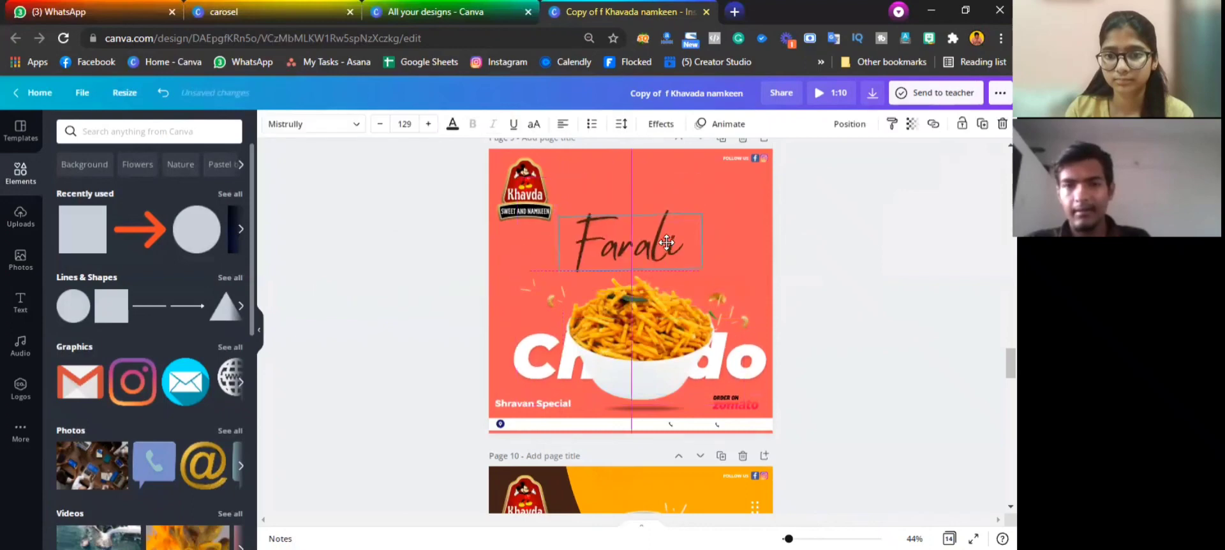
Move Farali, the bowl and the large Chevdo title up together, then reposition Farali just above the bowl
click(739, 379)
drag(436, 246, 738, 379)
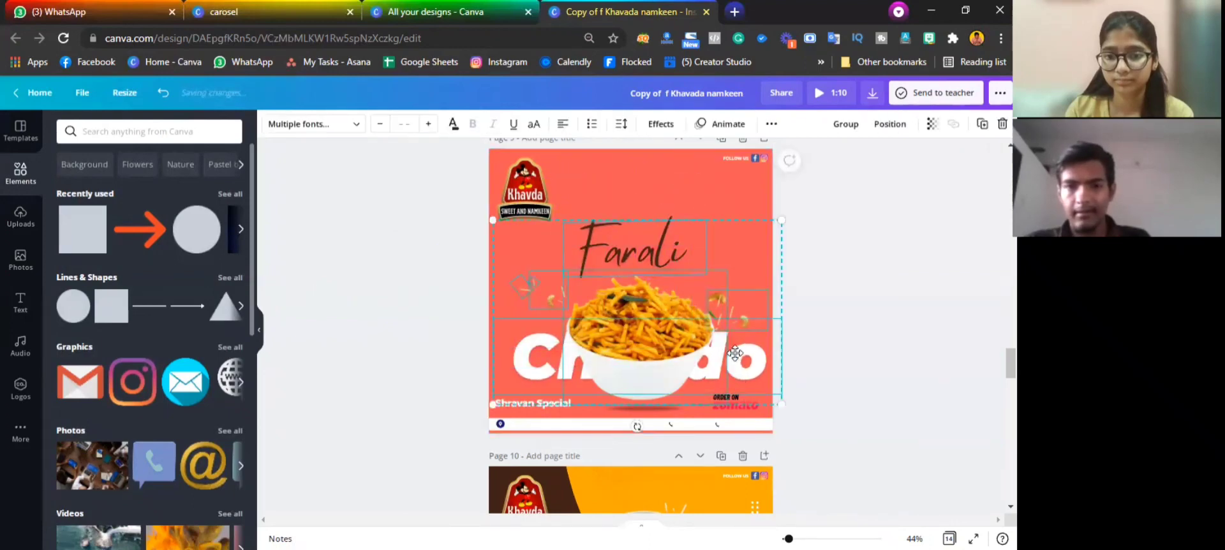
drag(723, 345, 723, 323)
click(621, 236)
drag(647, 222, 649, 235)
Recolor the Farali text yellow and nudge the large Chevdo title slightly to the left
click(452, 124)
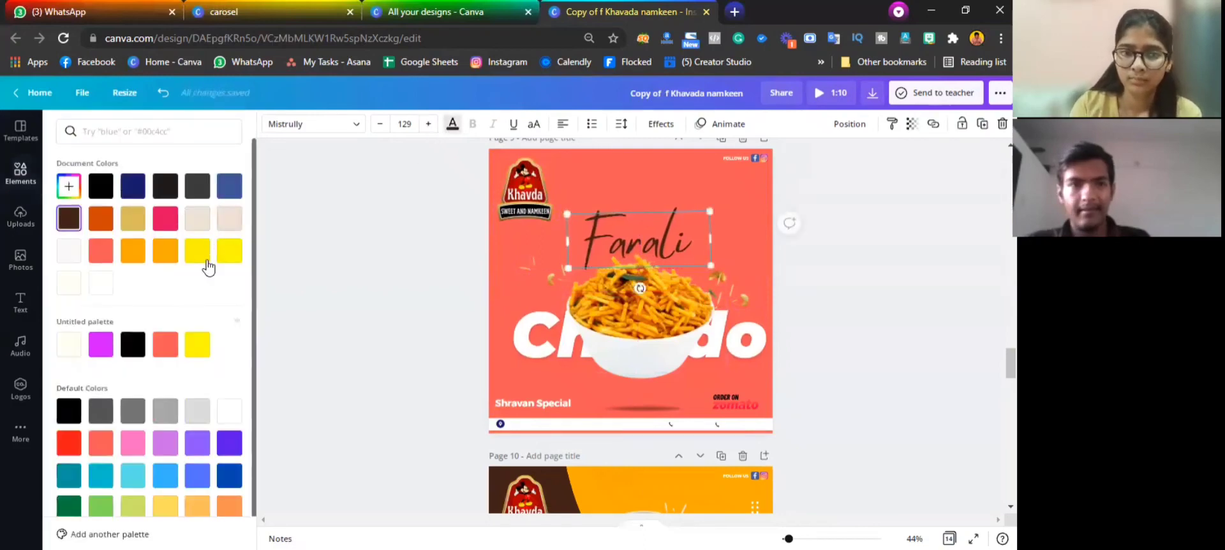
click(198, 218)
click(240, 257)
click(518, 350)
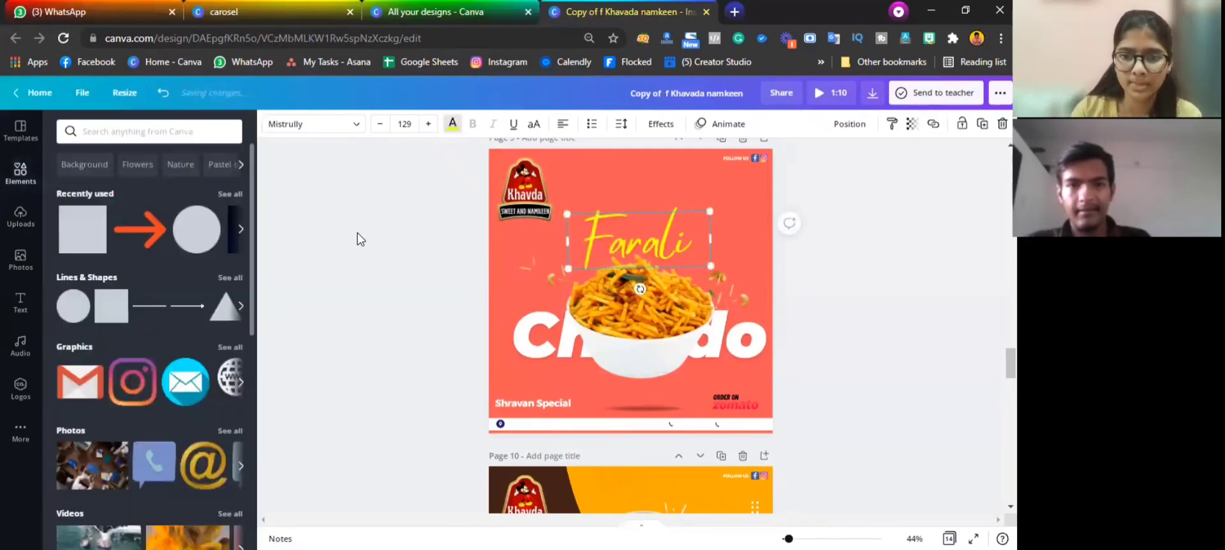
drag(518, 350, 512, 345)
Try other background colors on page 9 and set the background to dark teal
click(598, 171)
click(267, 125)
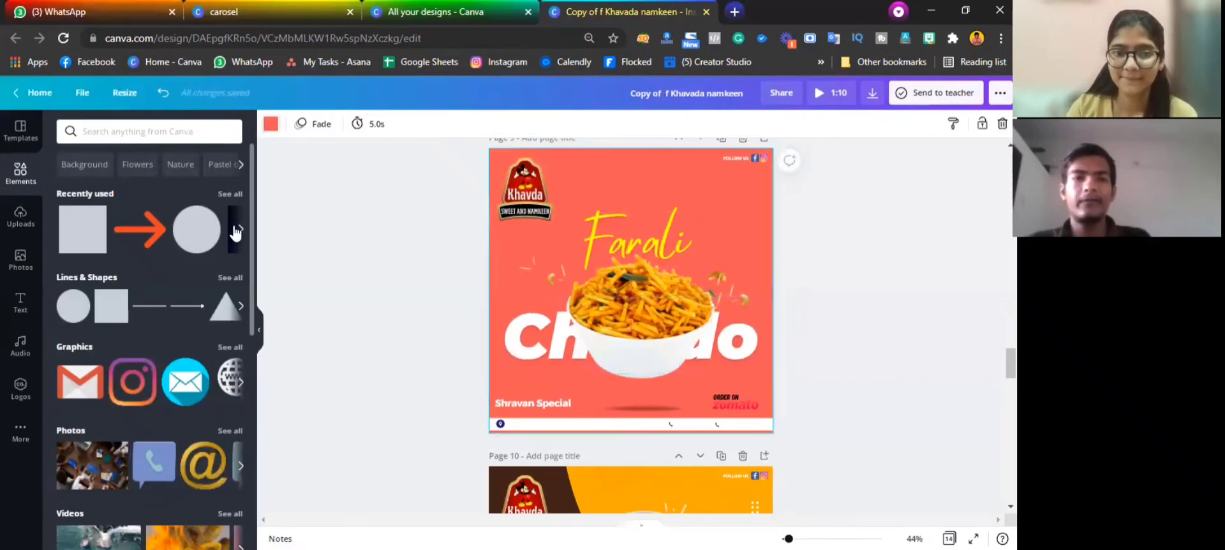
click(197, 250)
click(166, 347)
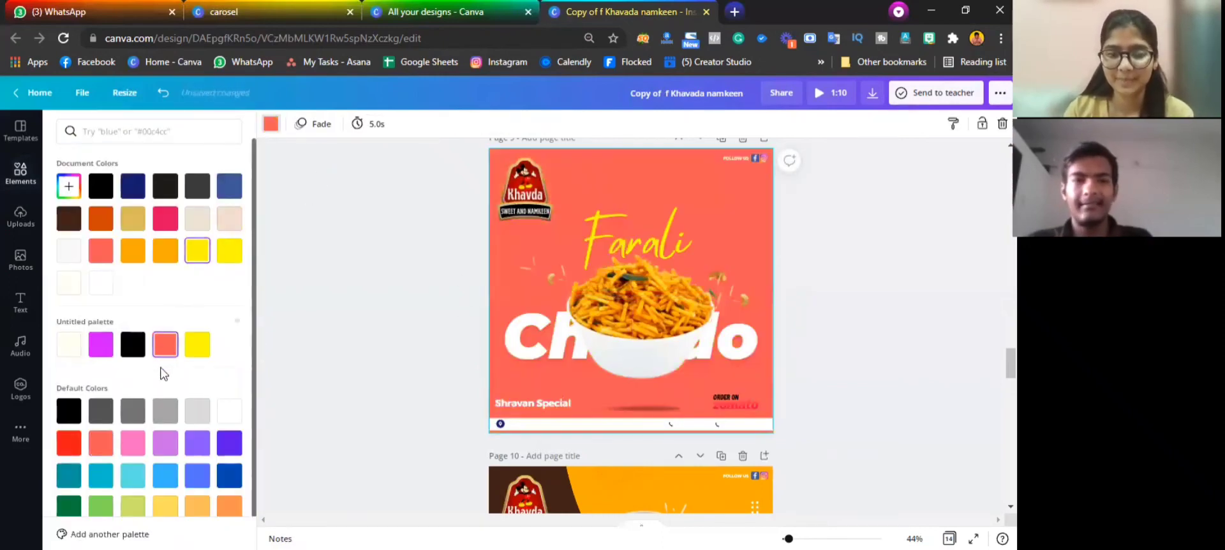
scroll(70, 383, down, 1)
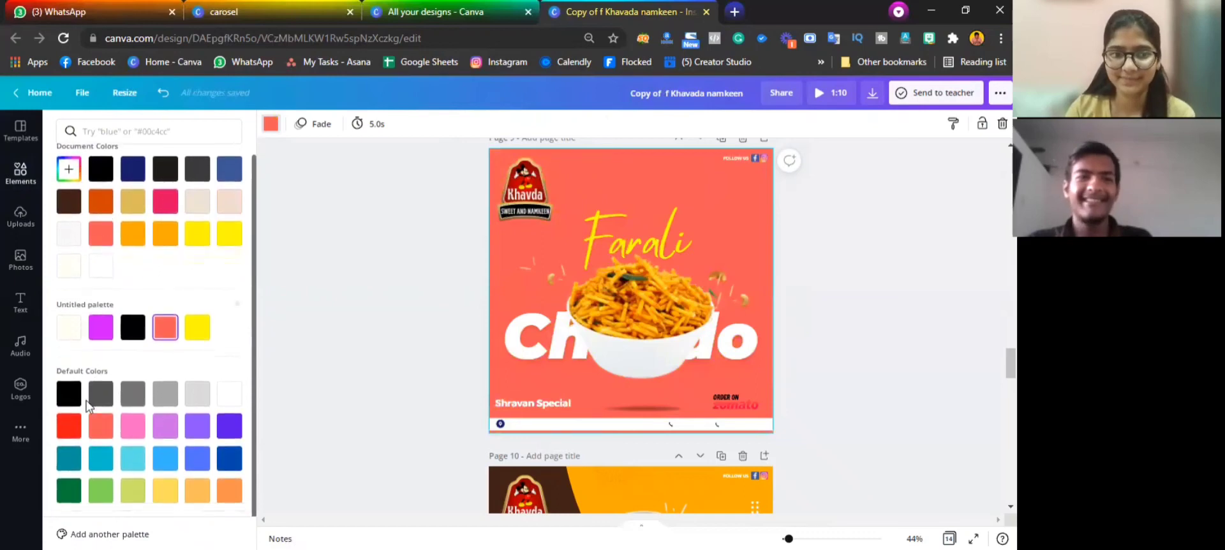
click(69, 425)
click(72, 457)
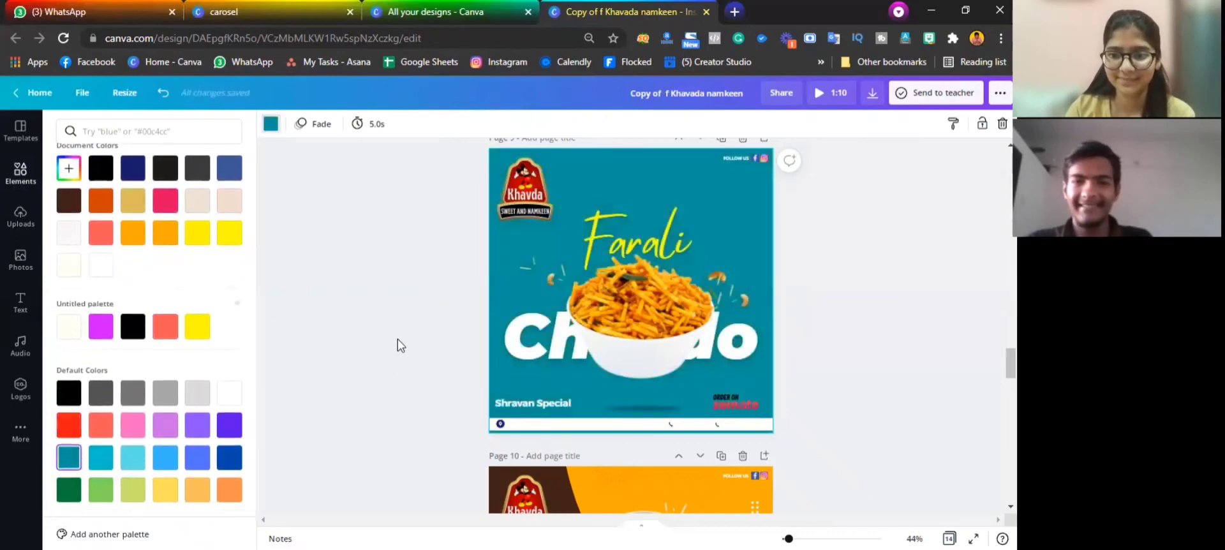
click(407, 314)
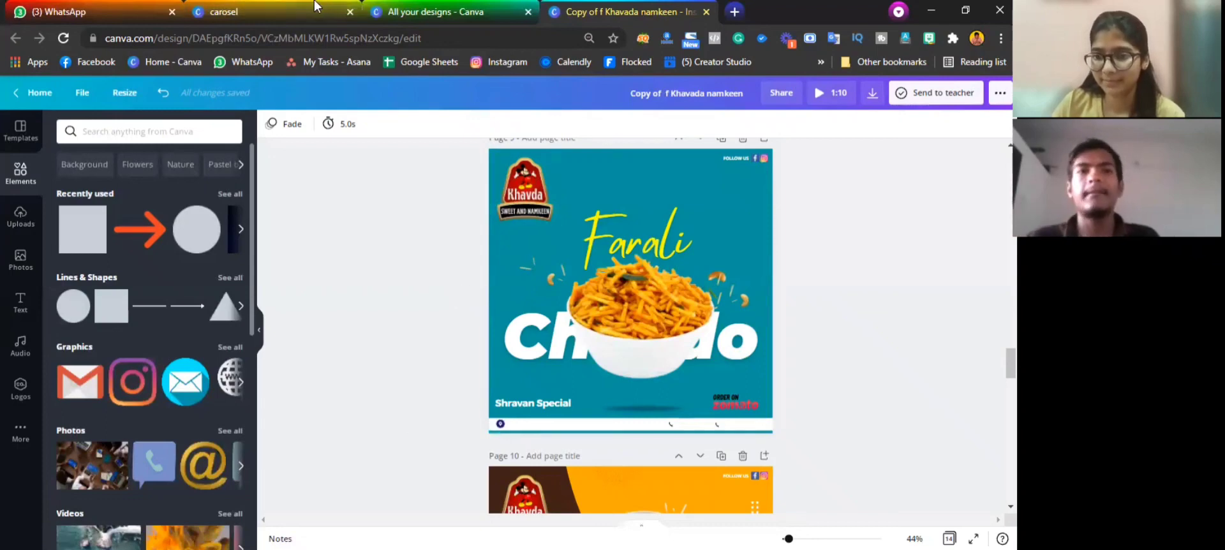
Switch to the carosel browser tab and search Google for "simple color combinations for social media"
key(ctrl+2)
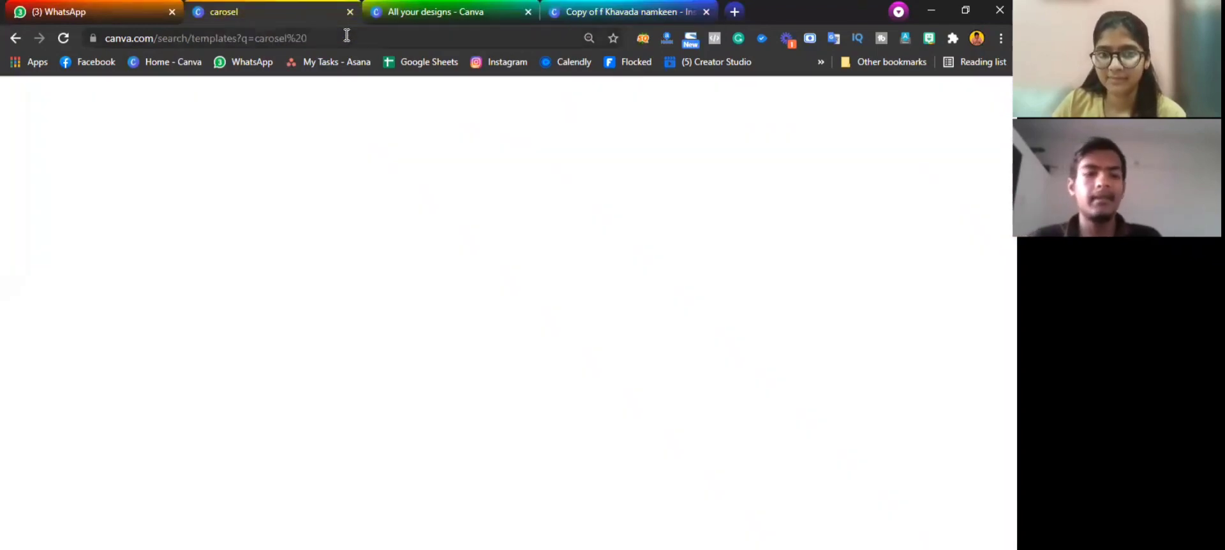
click(346, 37)
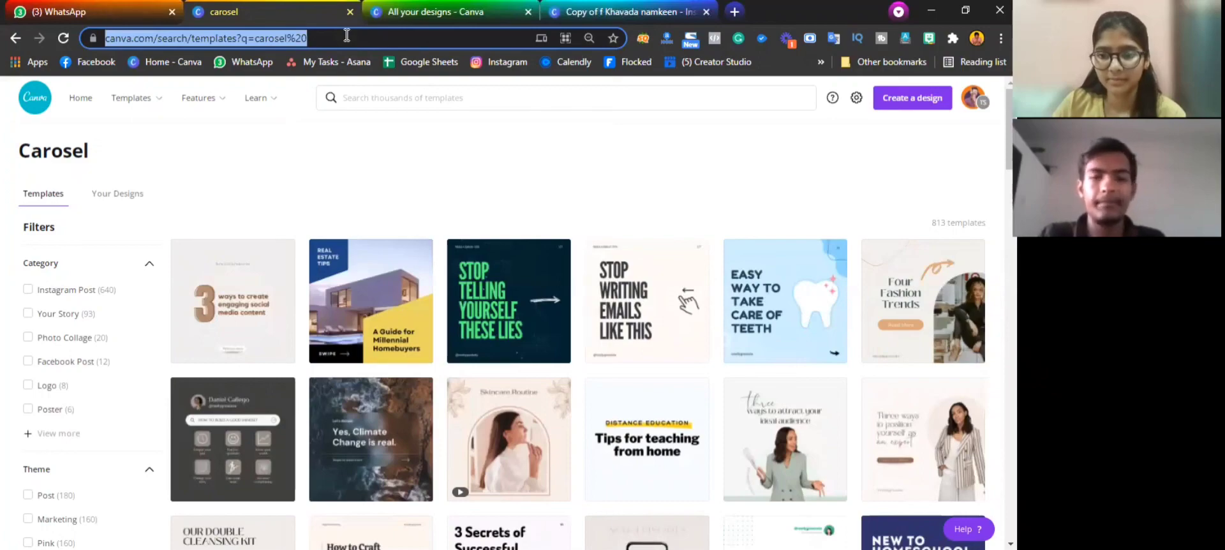
text(co)
key(BackSpace)
key(BackSpace)
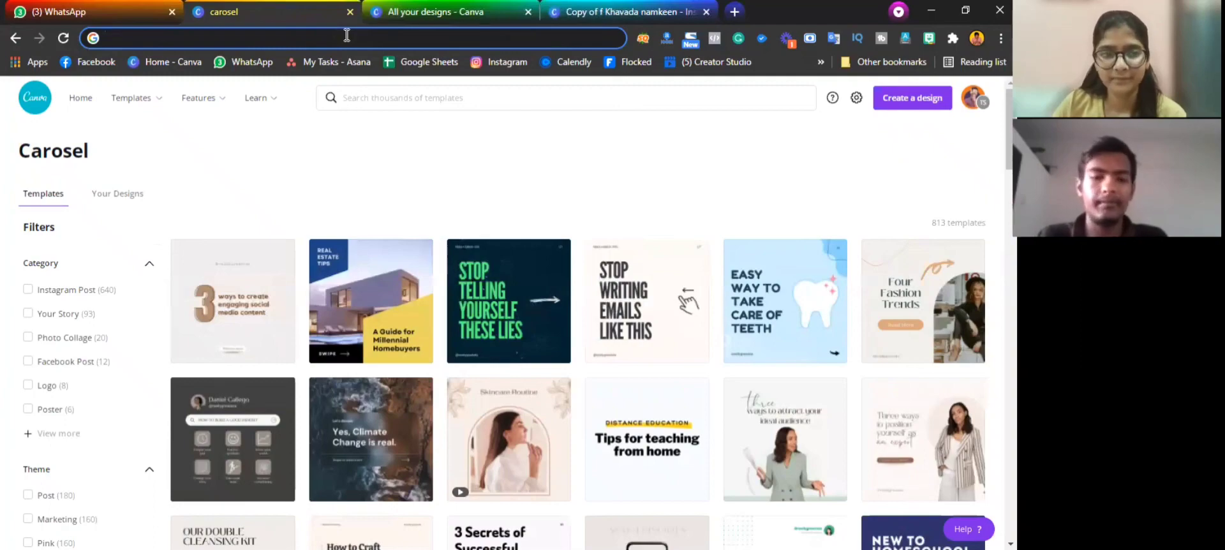
text(s)
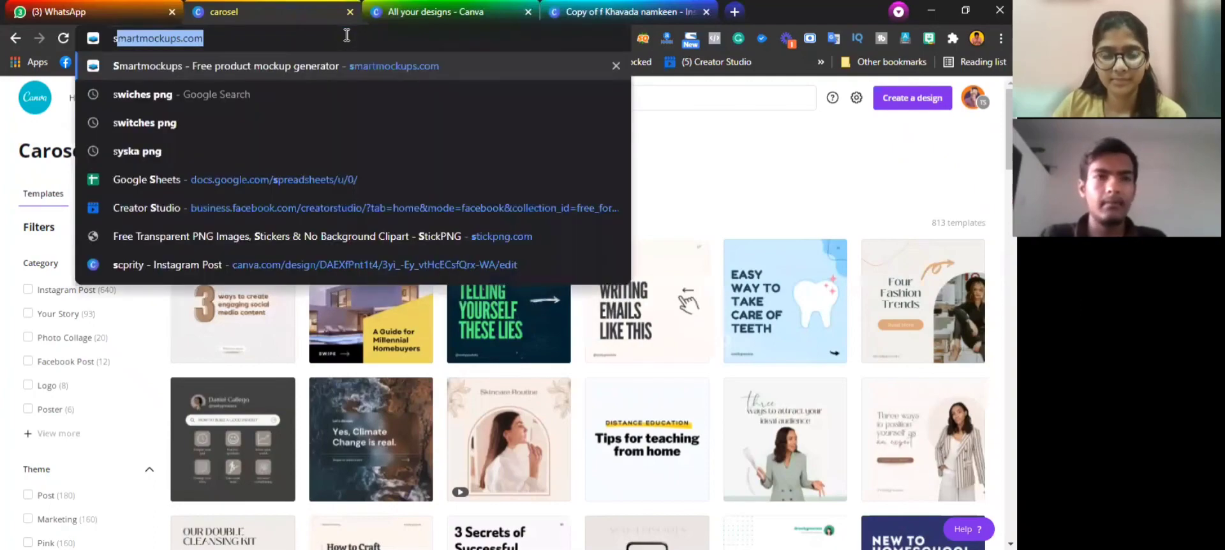
text(imple color )
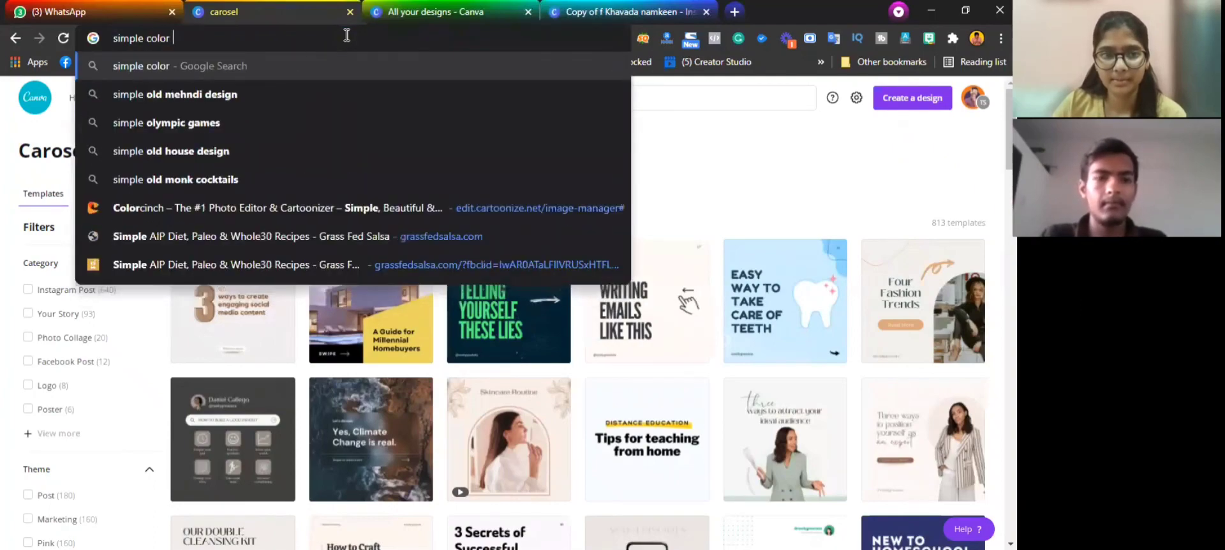
text(com)
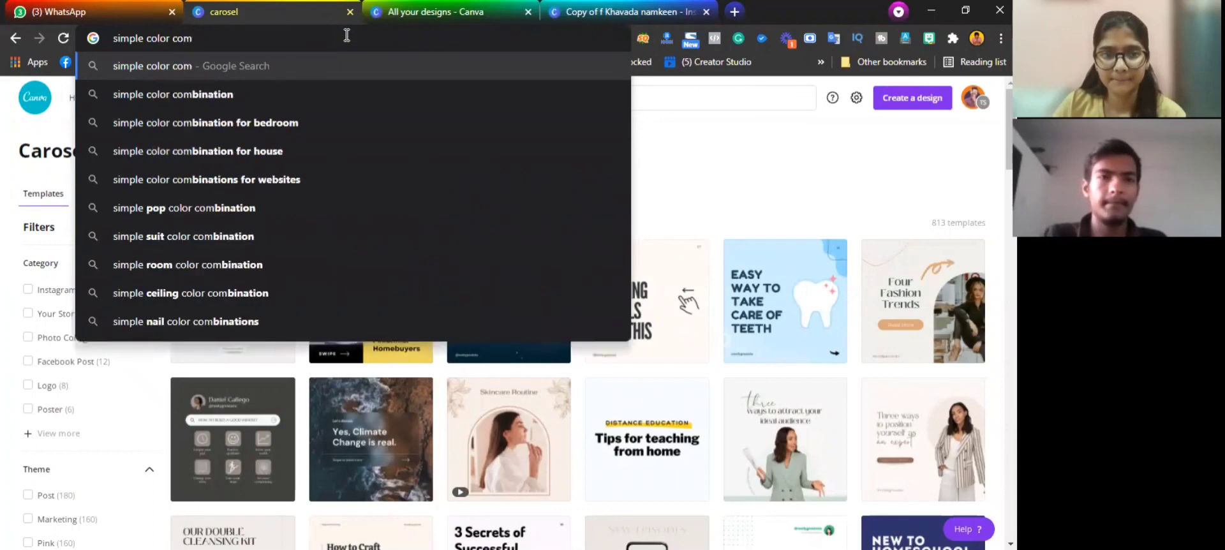
key(Down)
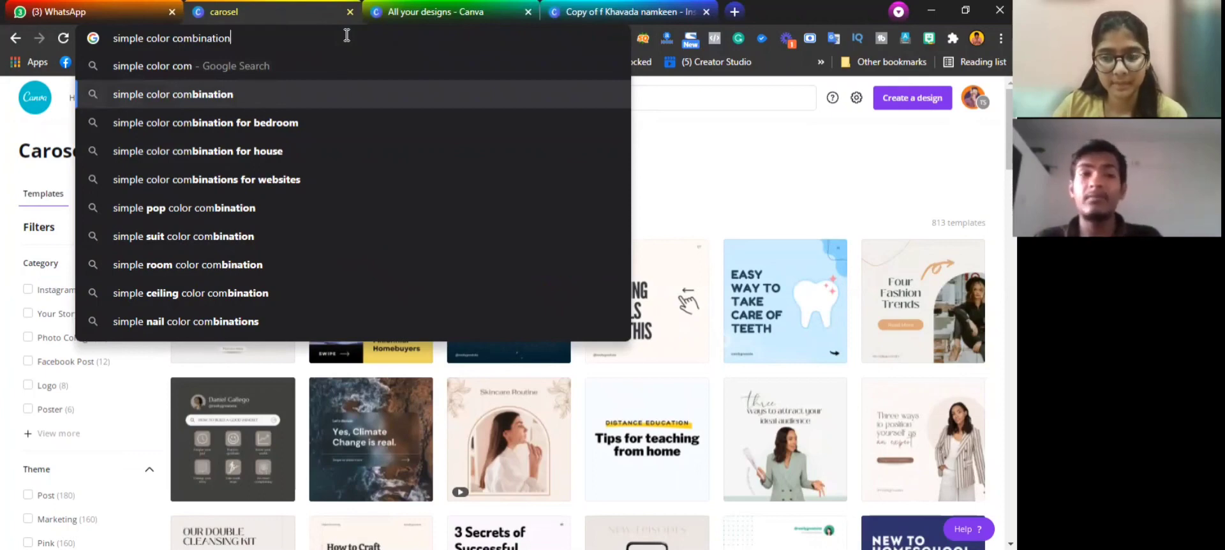
key(Down)
key(Down)
key(Down)
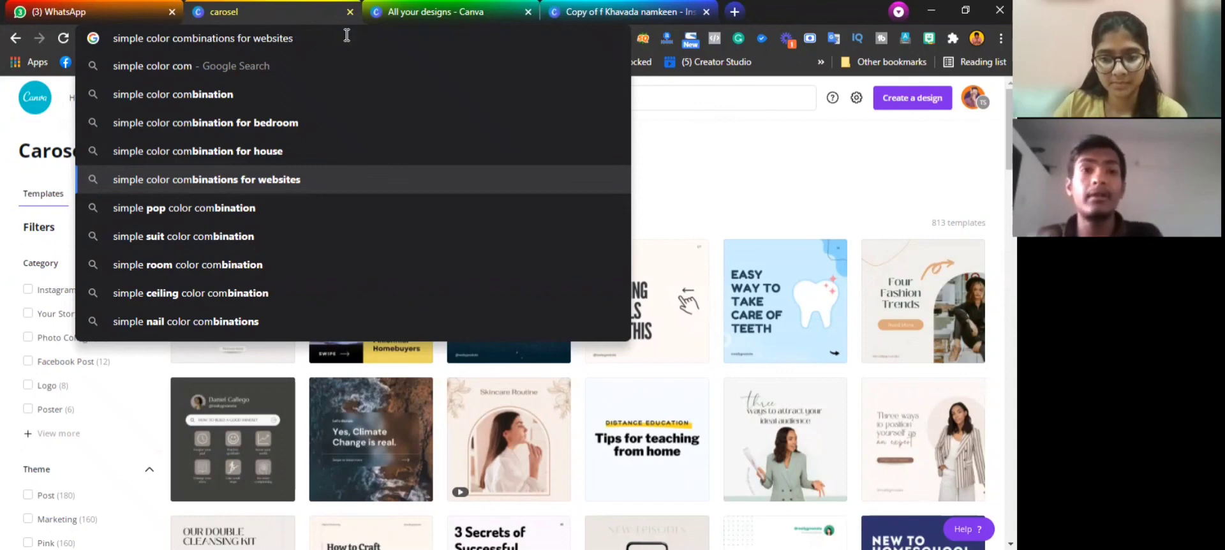
key(BackSpace)
key(BackSpace)
key(BackSpace)
key(BackSpace)
key(BackSpace)
key(BackSpace)
key(BackSpace)
key(BackSpace)
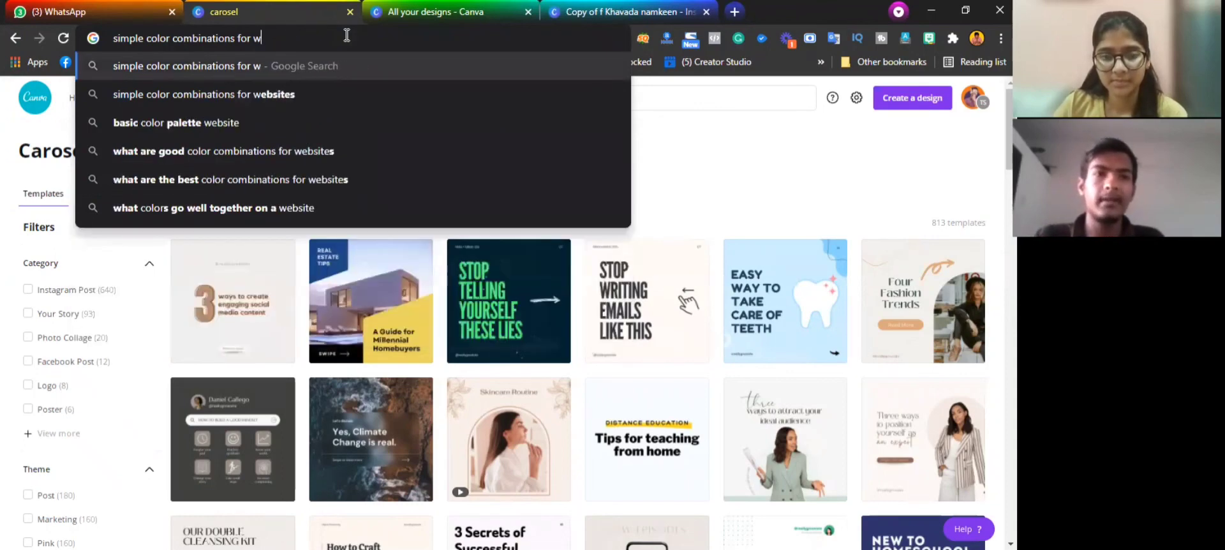
text(socisl)
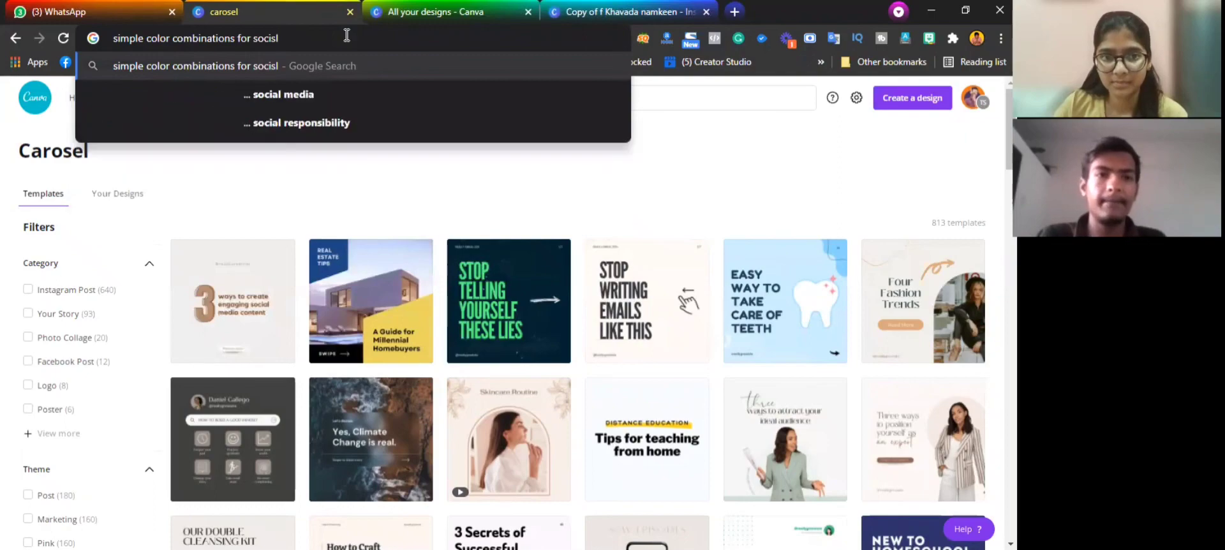
key(Down)
key(Return)
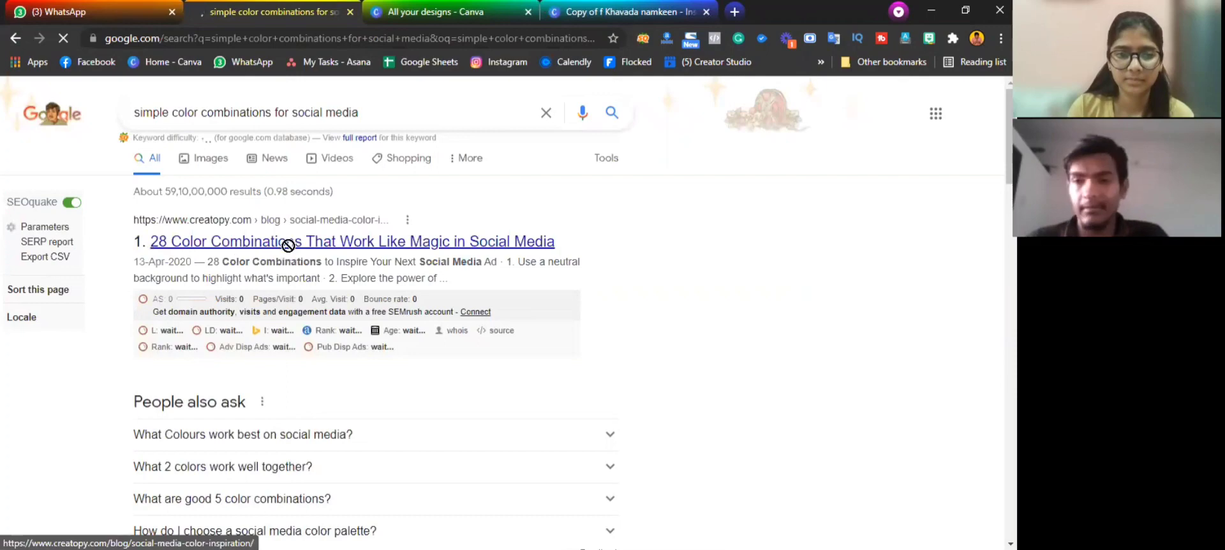
Open the creatopy article on 28 social media color combinations and examine its example palettes and hex codes
click(335, 244)
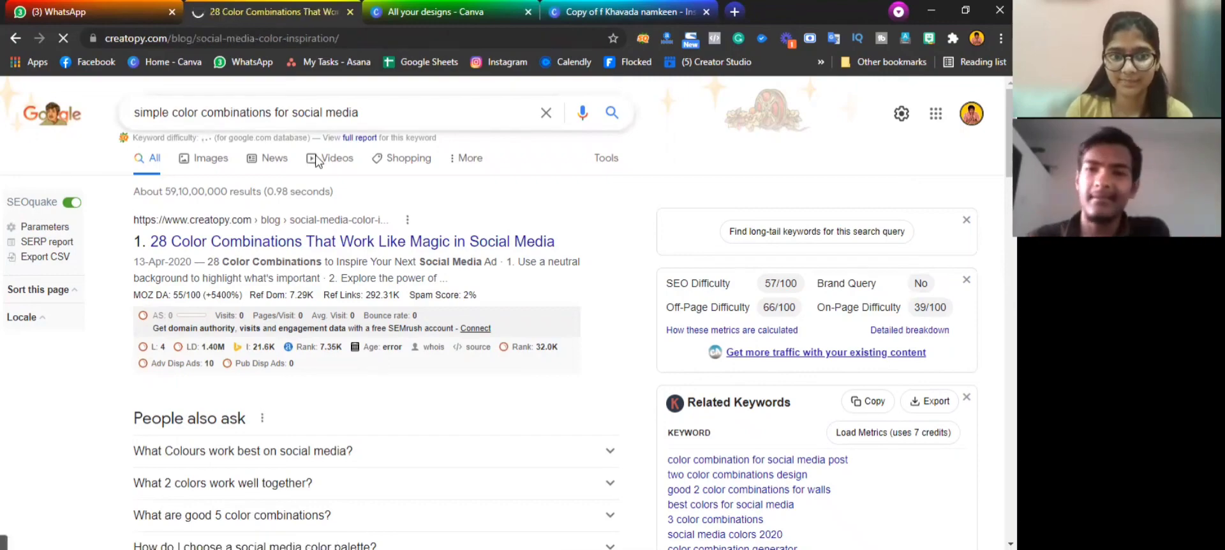
scroll(464, 202, down, 20)
scroll(340, 231, down, 15)
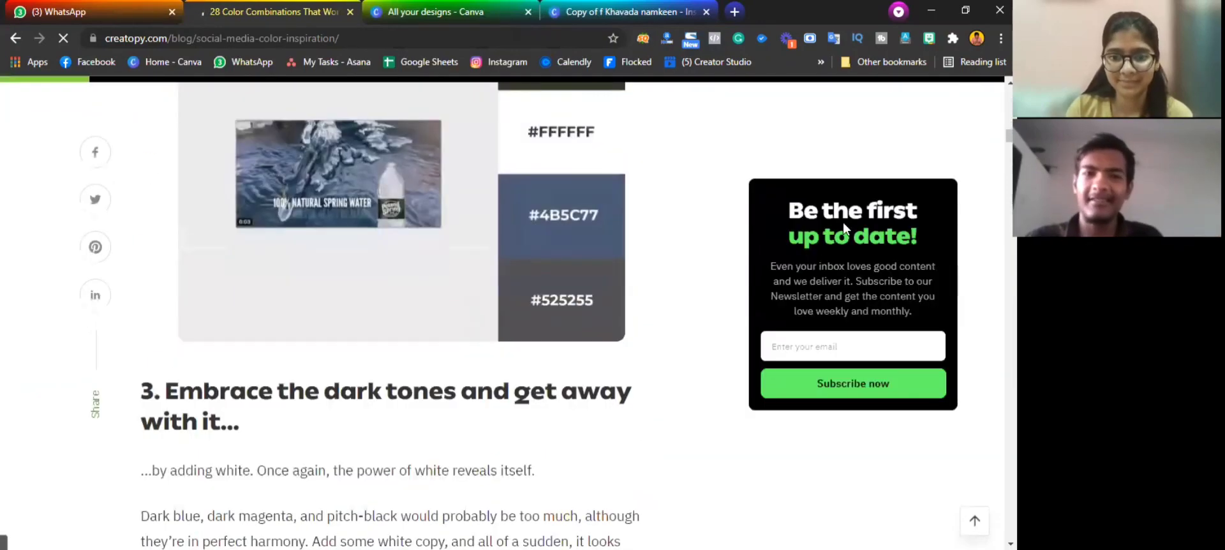
scroll(846, 228, down, 1)
scroll(408, 313, down, 2)
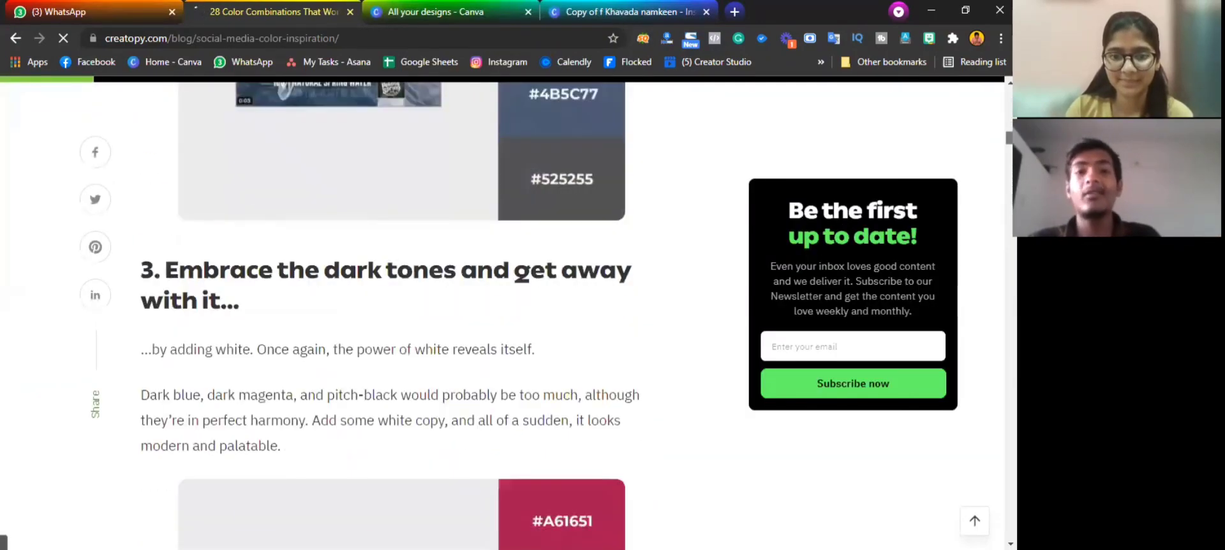
scroll(406, 298, down, 10)
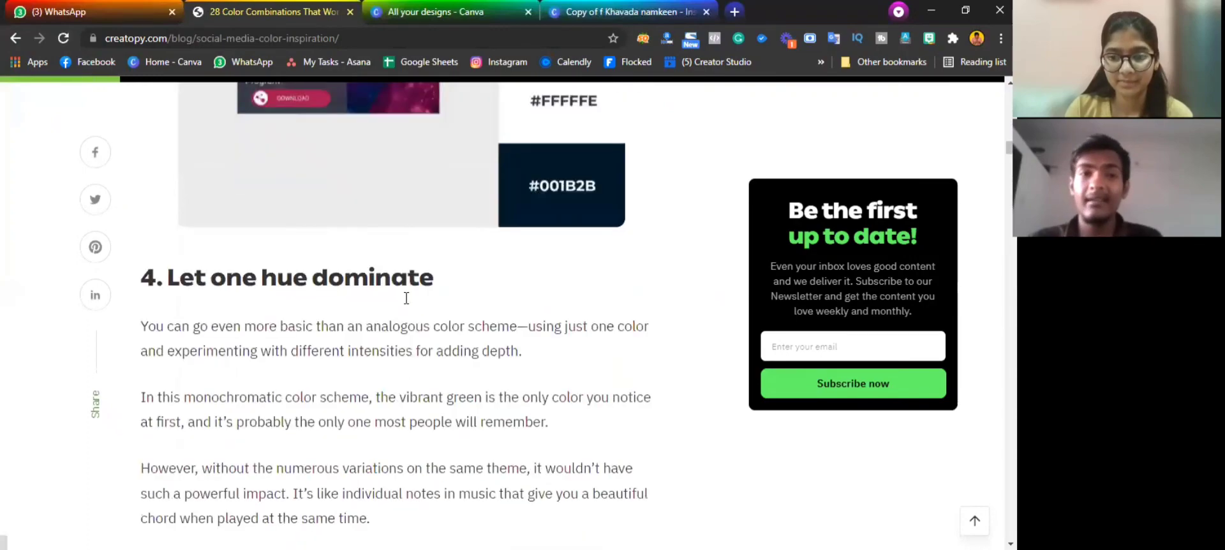
scroll(406, 298, down, 10)
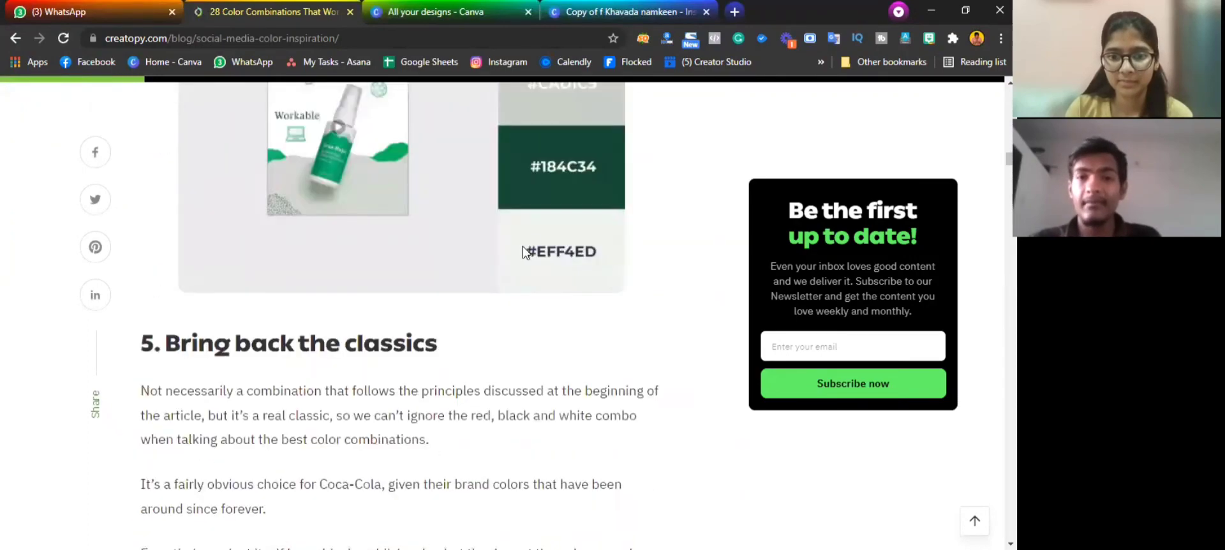
scroll(523, 251, down, 10)
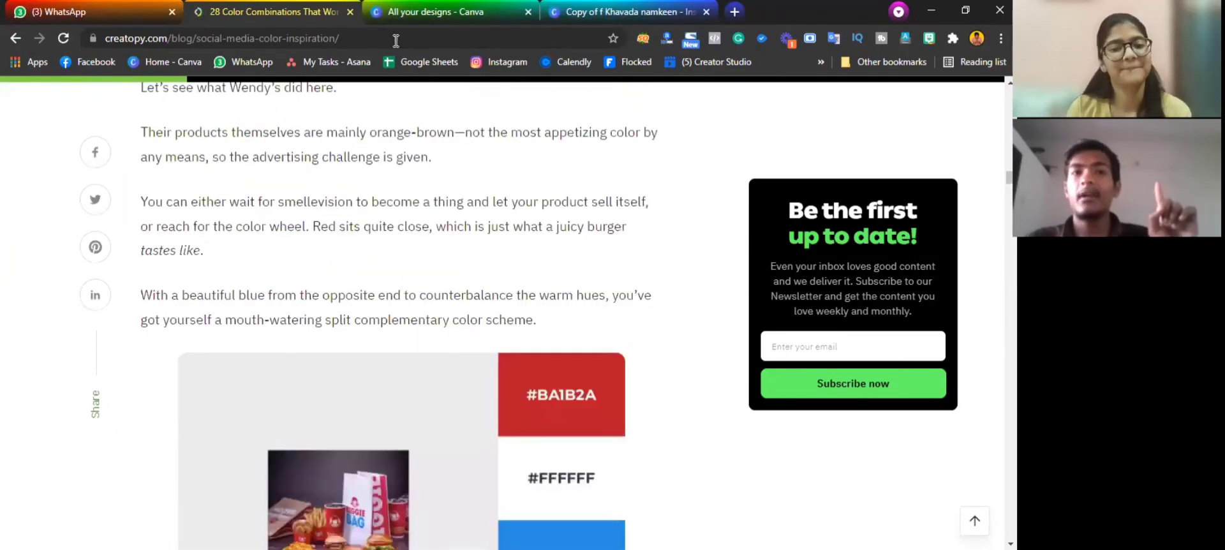
Switch to the All your designs browser tab, search Google there for "find the color code from image" and open the Image Color Picker site
key(ctrl+Tab)
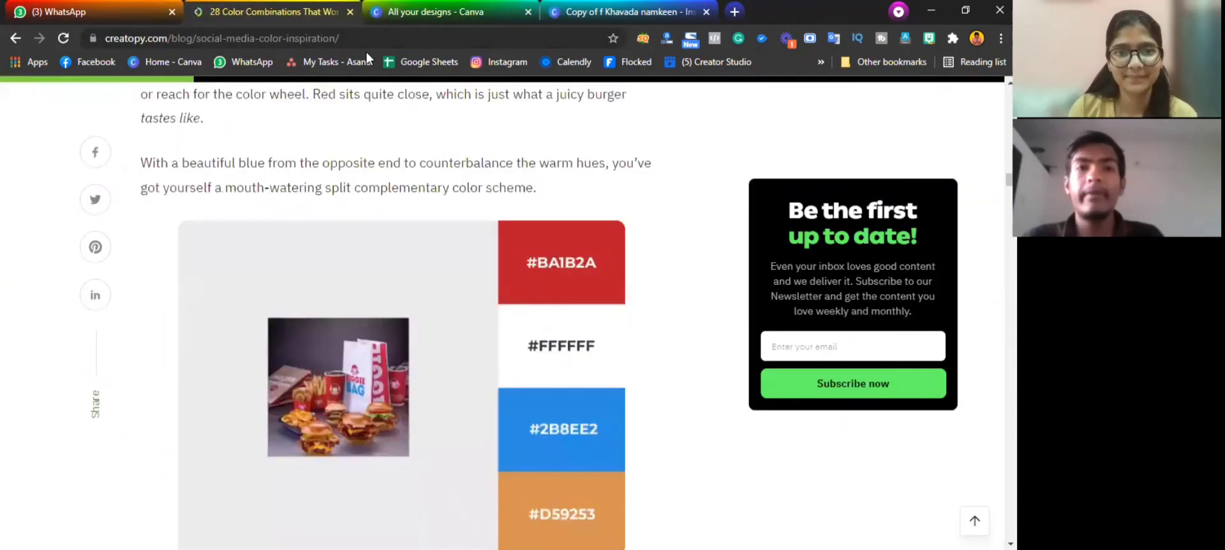
click(367, 41)
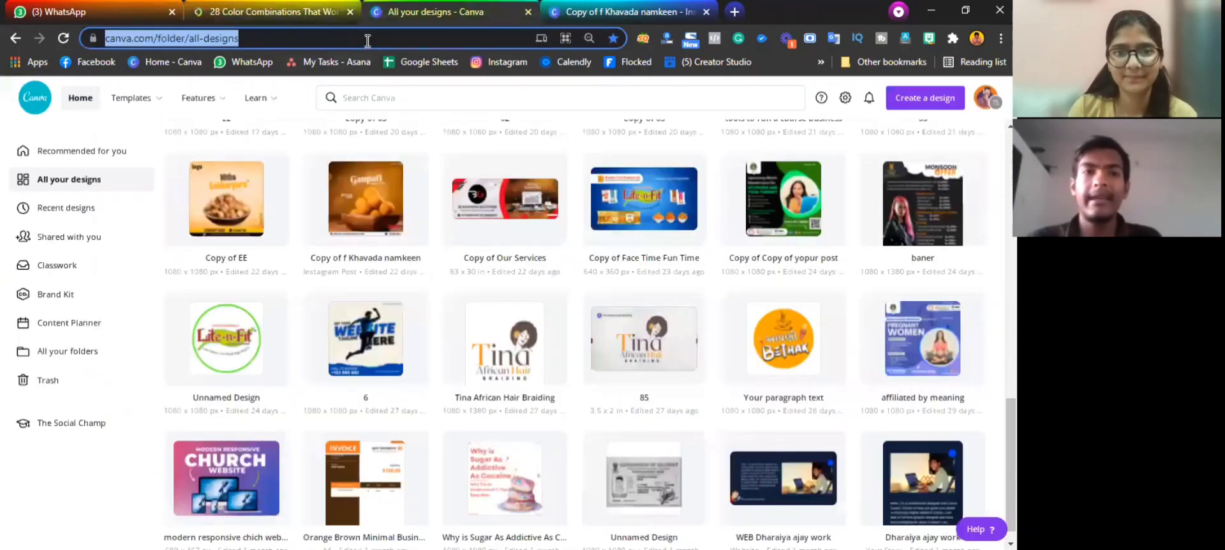
key(BackSpace)
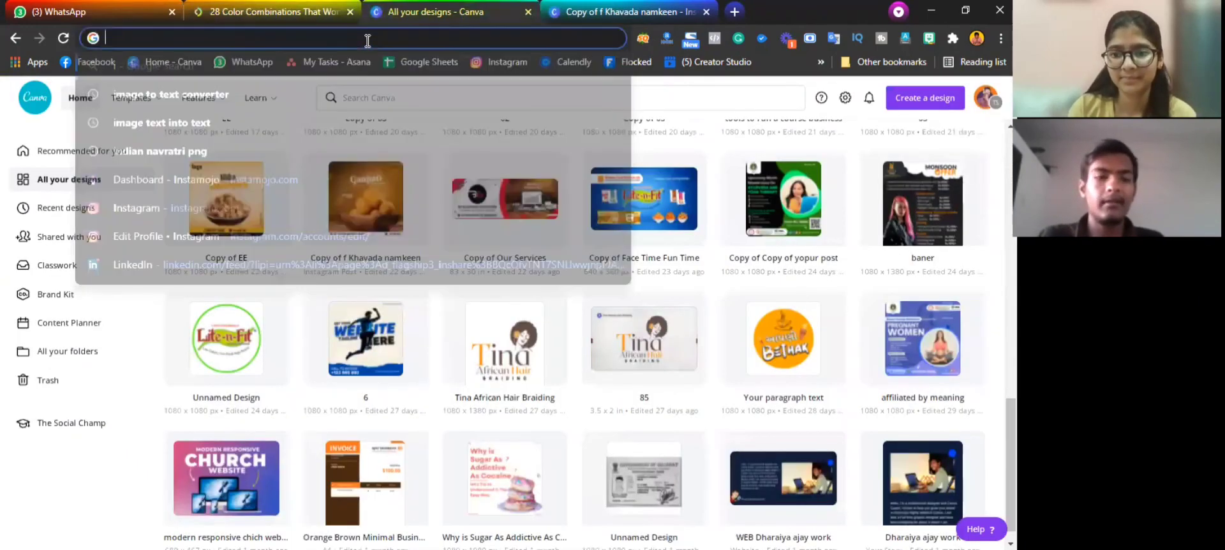
text(f)
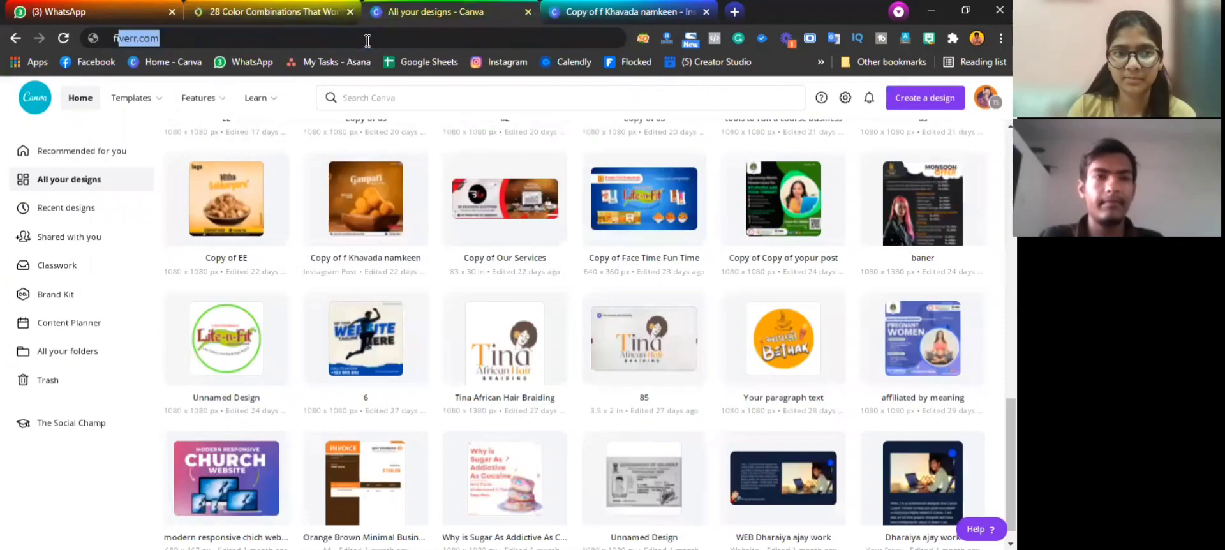
text(ind )
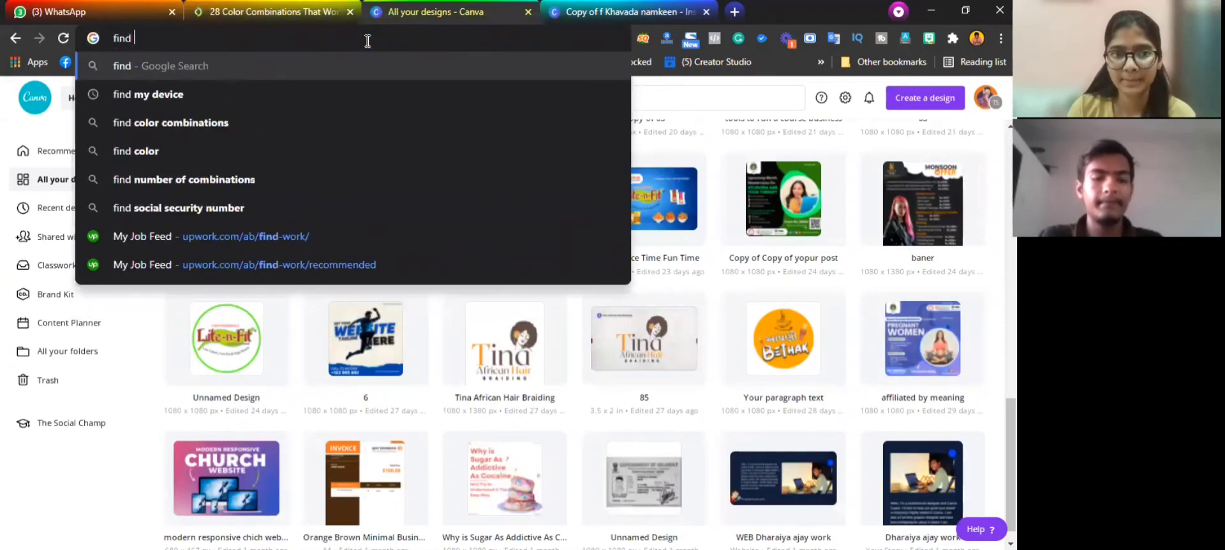
text(the color )
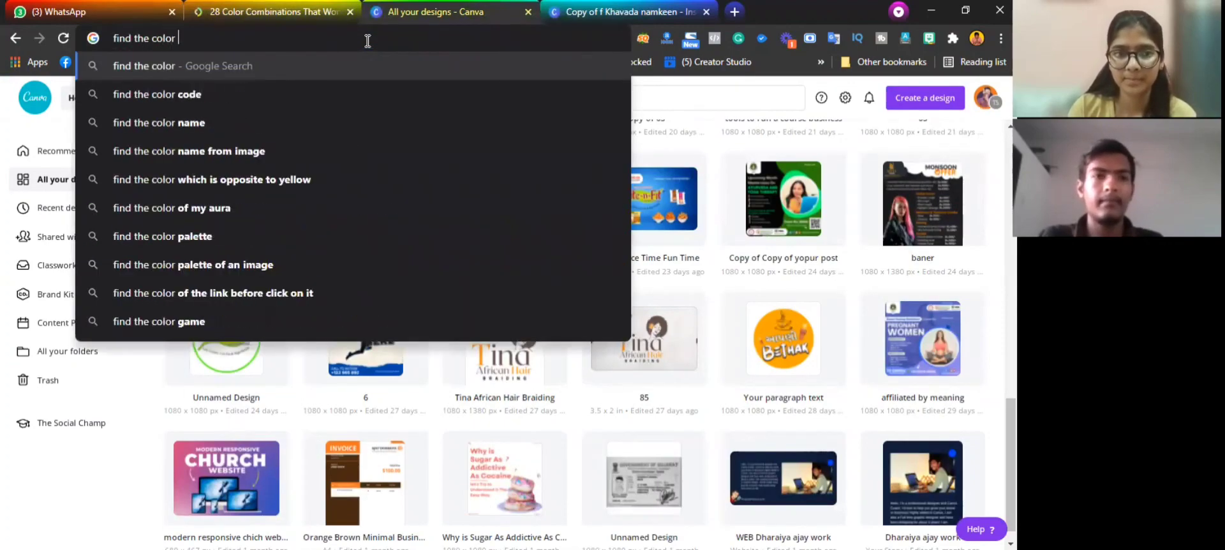
text(code ro)
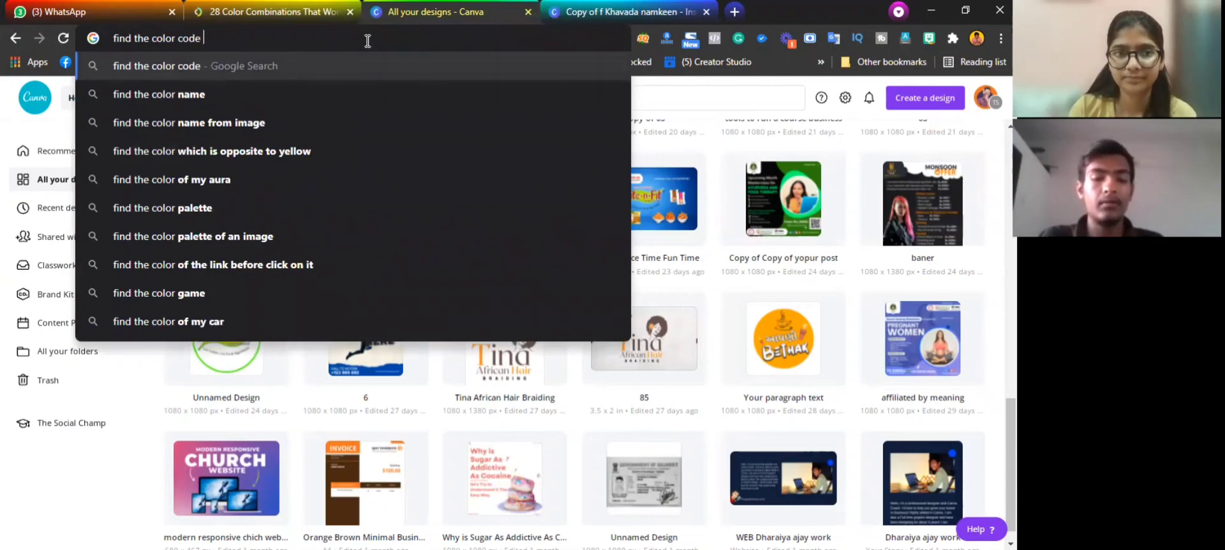
key(BackSpace)
key(BackSpace)
text(from)
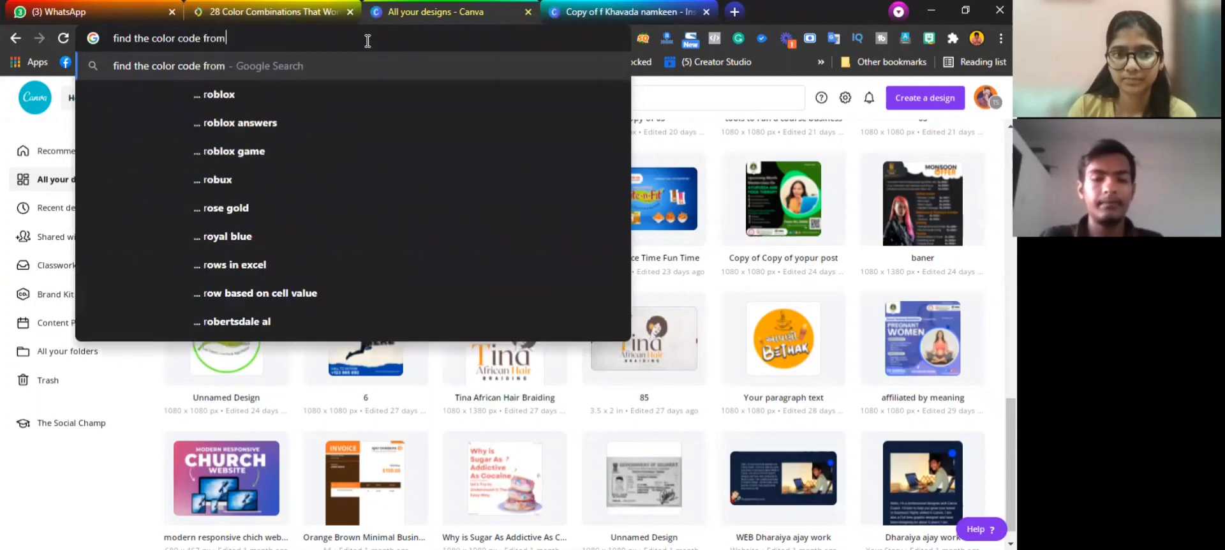
key(Down)
key(Return)
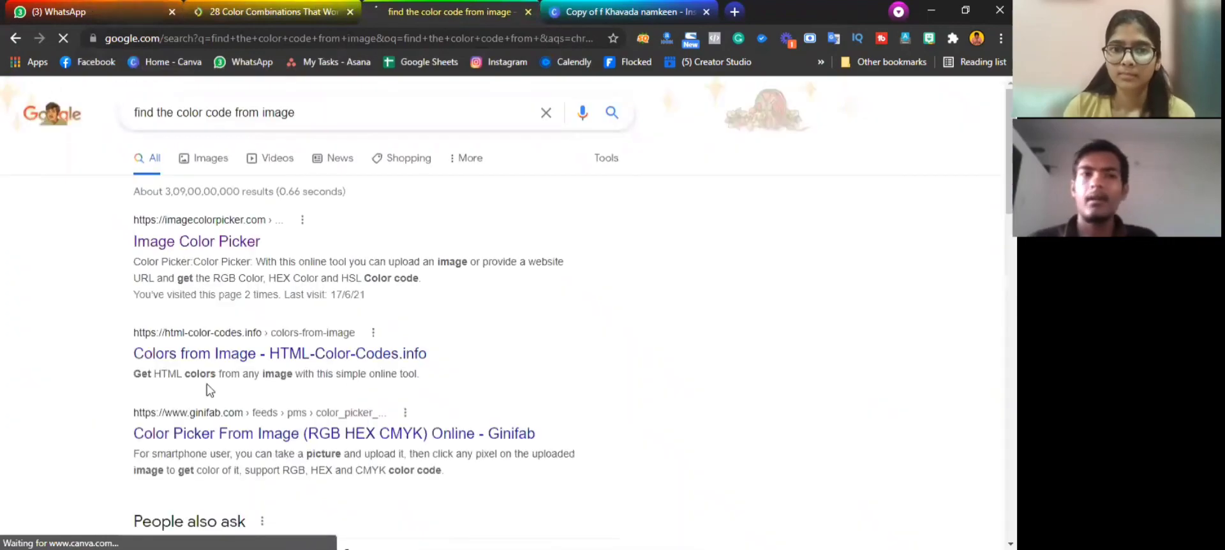
click(219, 242)
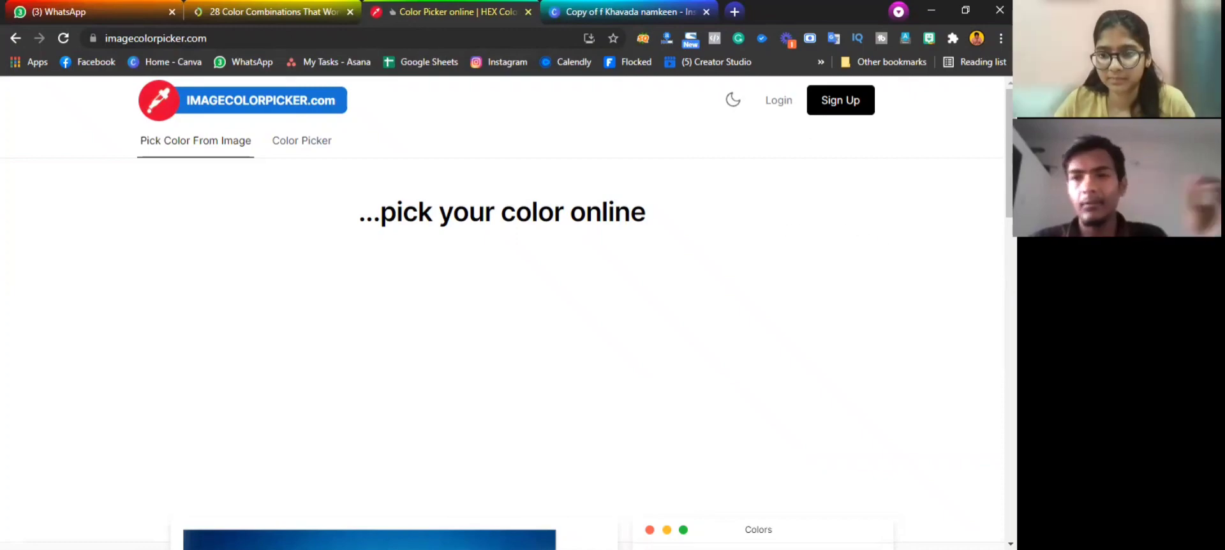
Load the image Backup_of_Mensi Perfume logo.pdf into the color picker and dismiss the upload dialog
scroll(726, 387, down, 6)
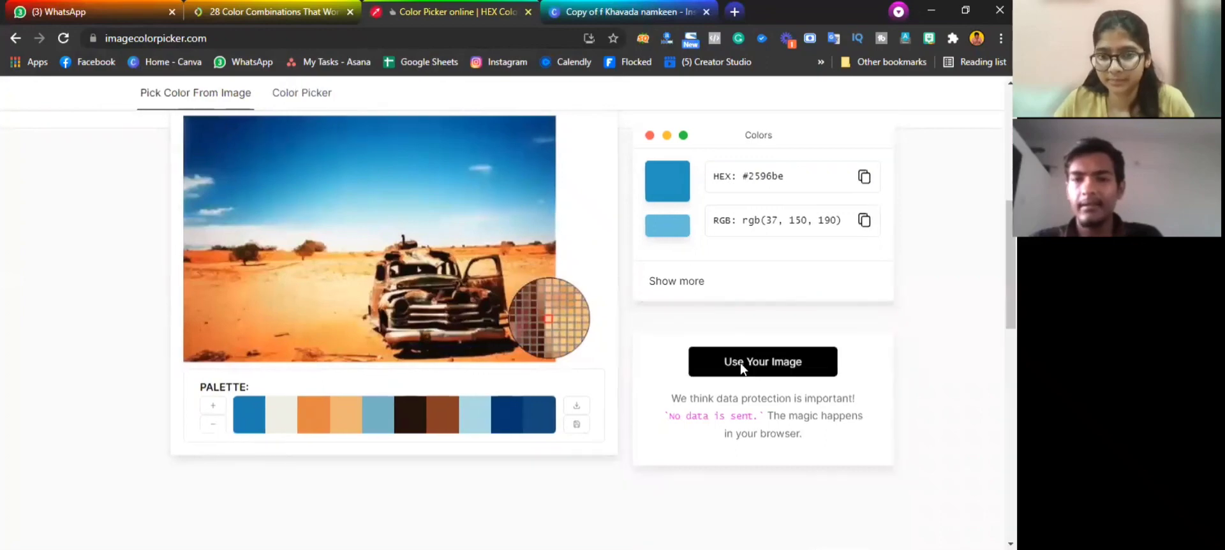
click(750, 364)
click(541, 282)
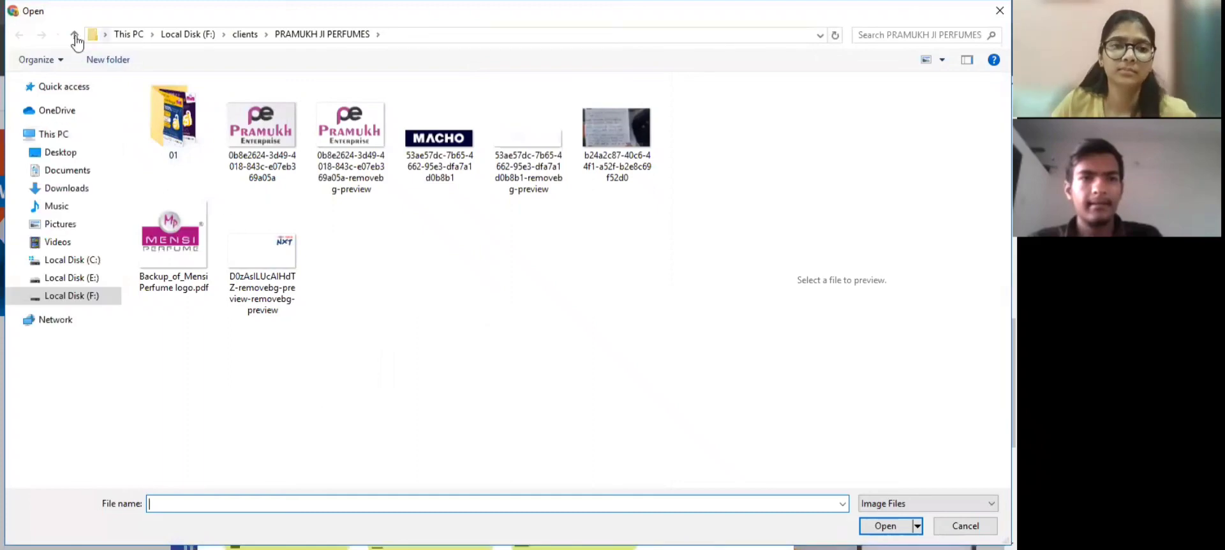
click(201, 237)
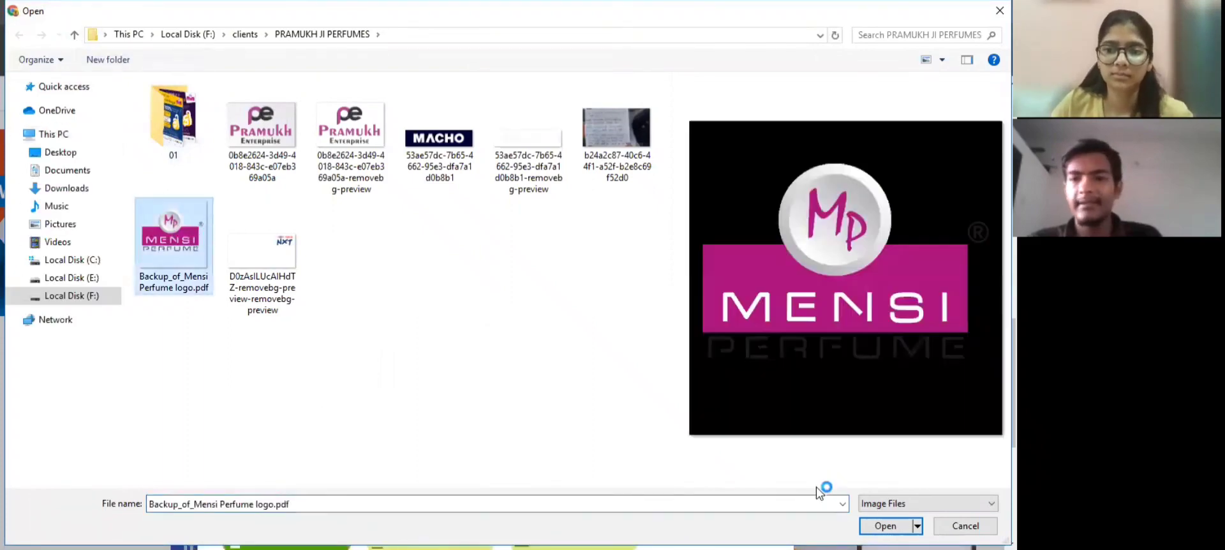
click(884, 526)
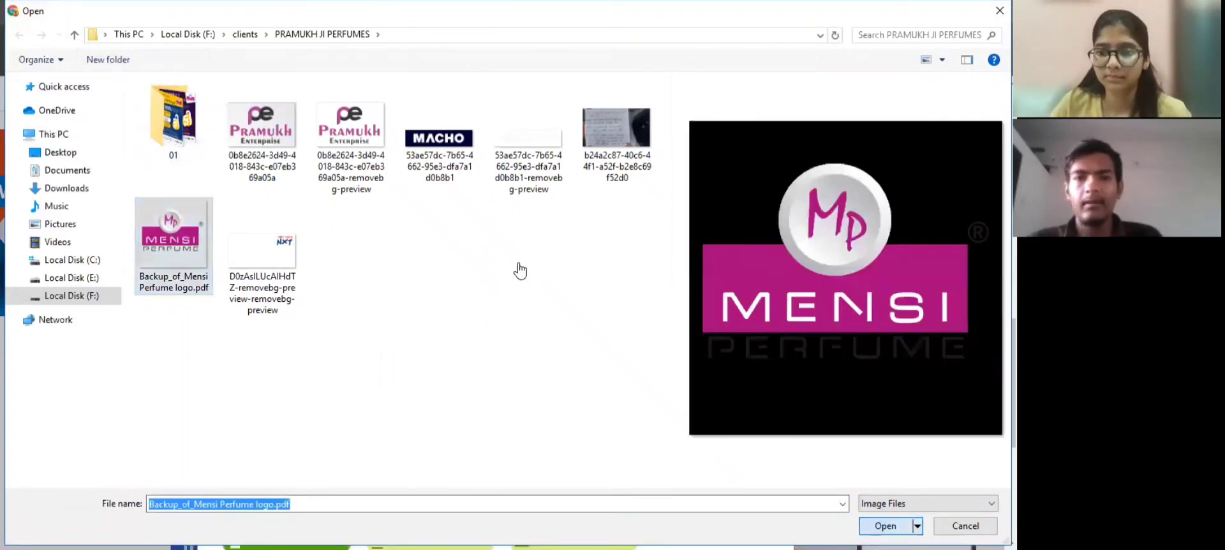
scroll(535, 287, down, 2)
scroll(547, 327, down, 1)
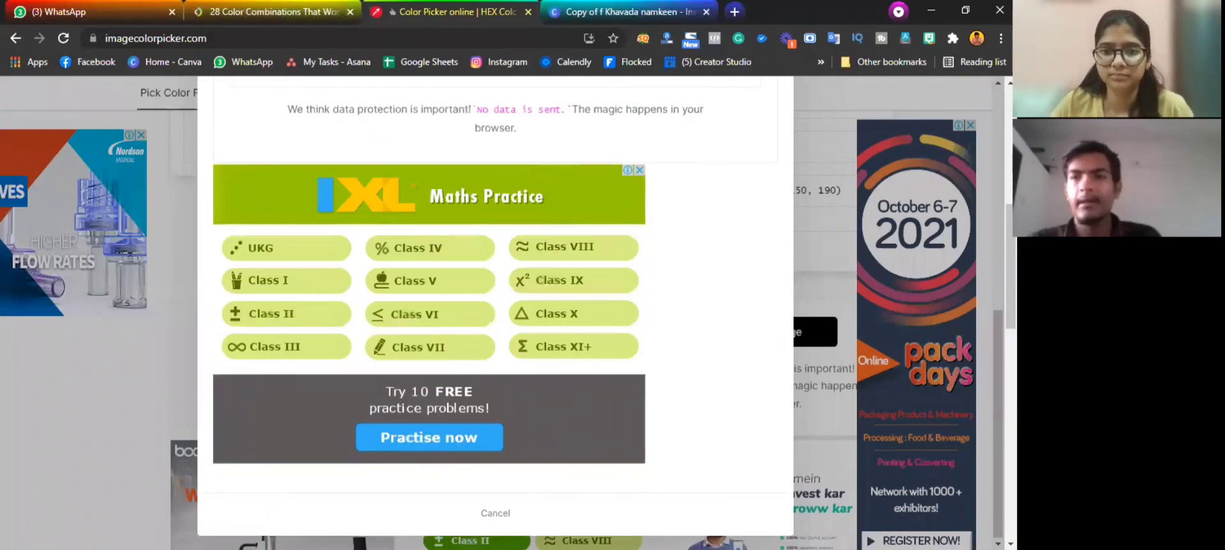
click(495, 513)
Sample the magenta band of the Mensi Perfume logo and select its HEX code #a4027c
scroll(541, 317, down, 4)
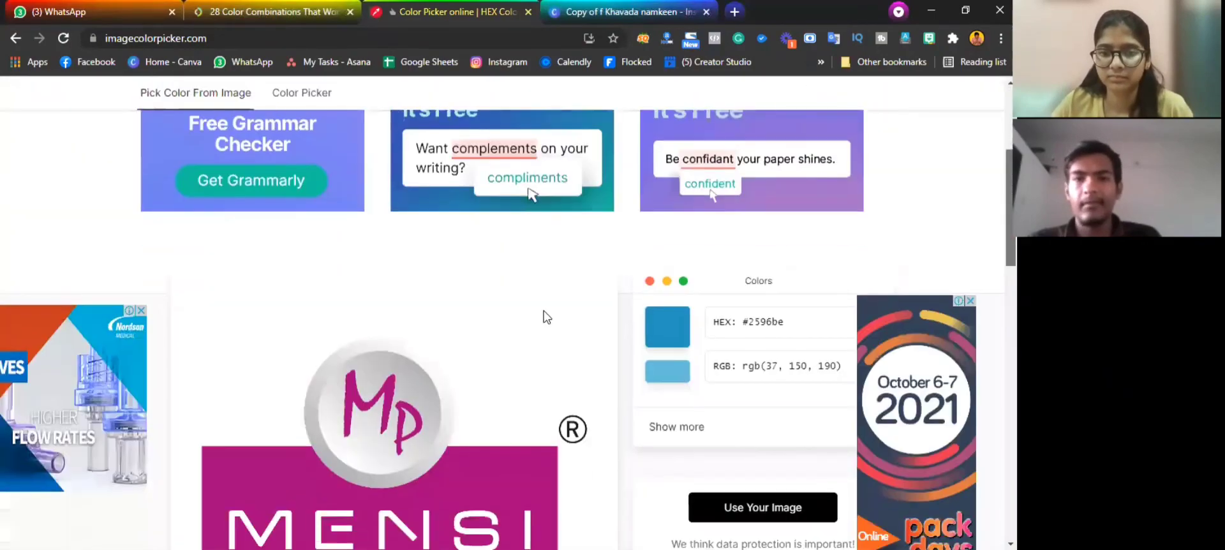
scroll(514, 263, down, 3)
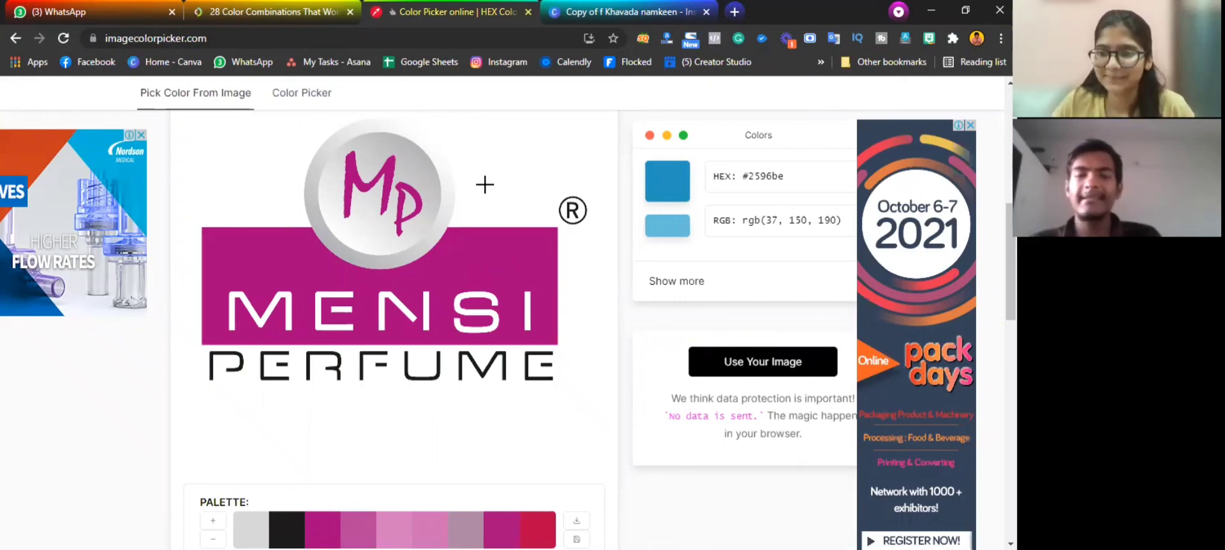
click(536, 319)
scroll(488, 191, down, 10)
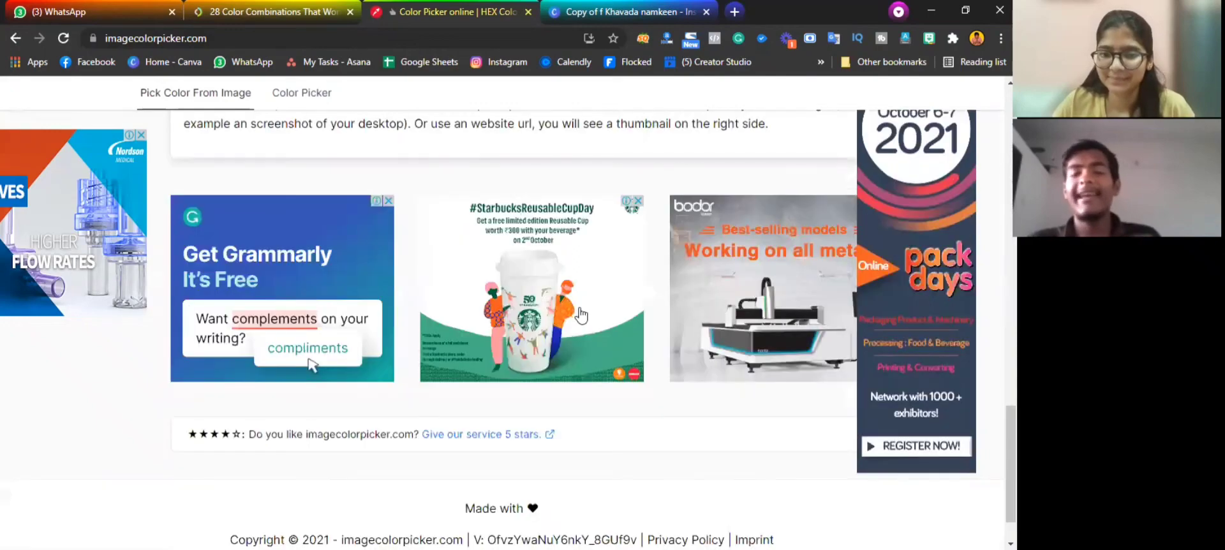
scroll(573, 324, up, 2)
scroll(573, 324, up, 3)
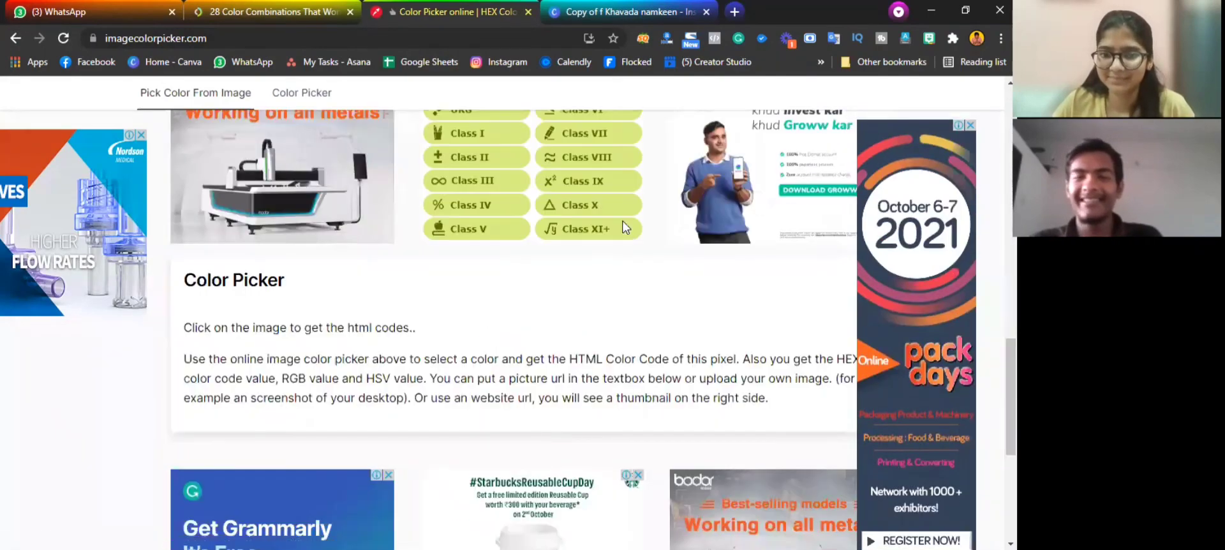
scroll(599, 243, up, 5)
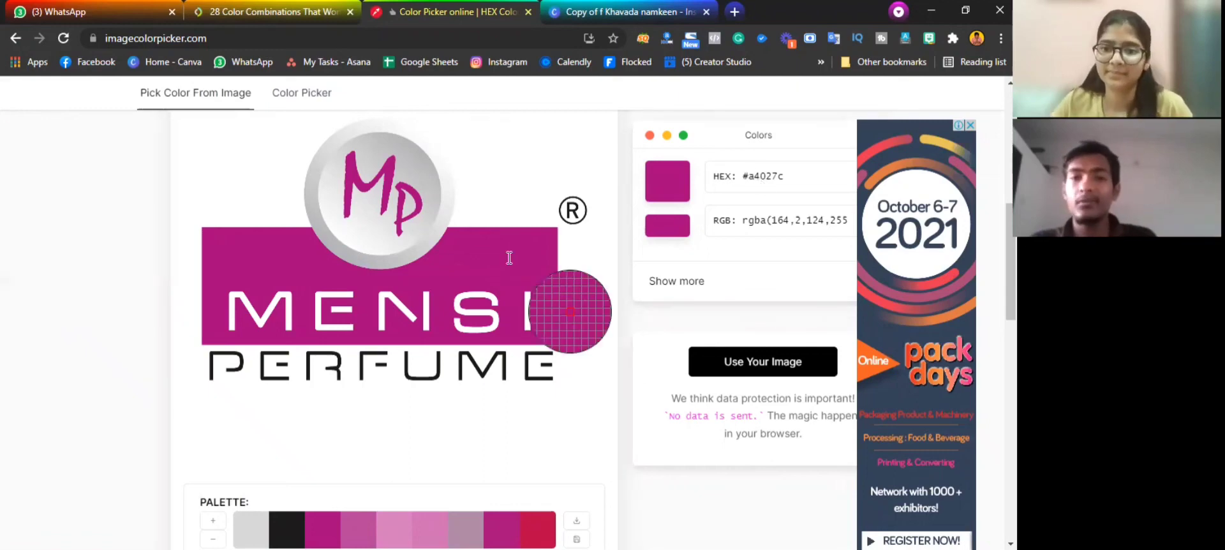
click(763, 176)
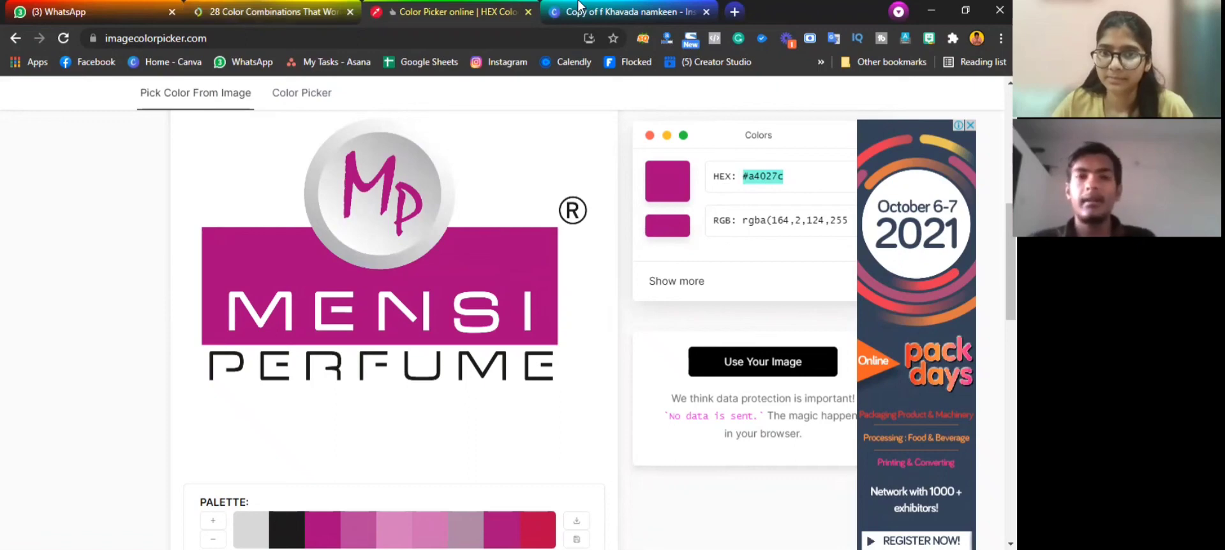
Switch to the browser tab with the Copy of f Khavada namkeen design in Canva
click(578, 5)
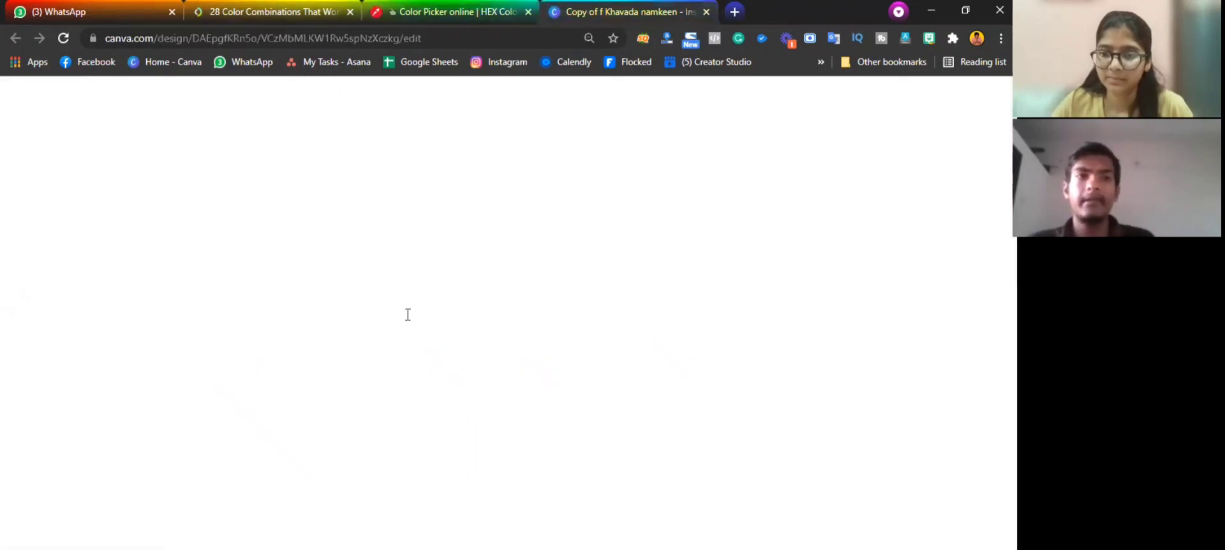